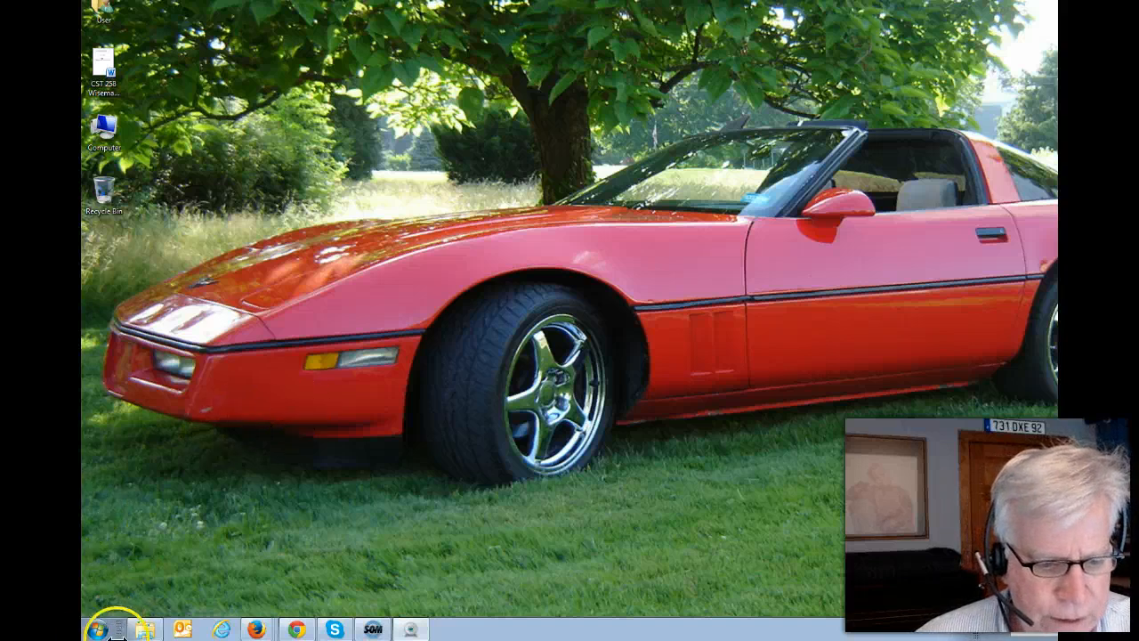
Launch xampp-win32-5.6.3-0-VC11-installer.exe from the Downloads folder and accept the permission prompt
{"action": "left_click", "coordinate": [97, 628]}
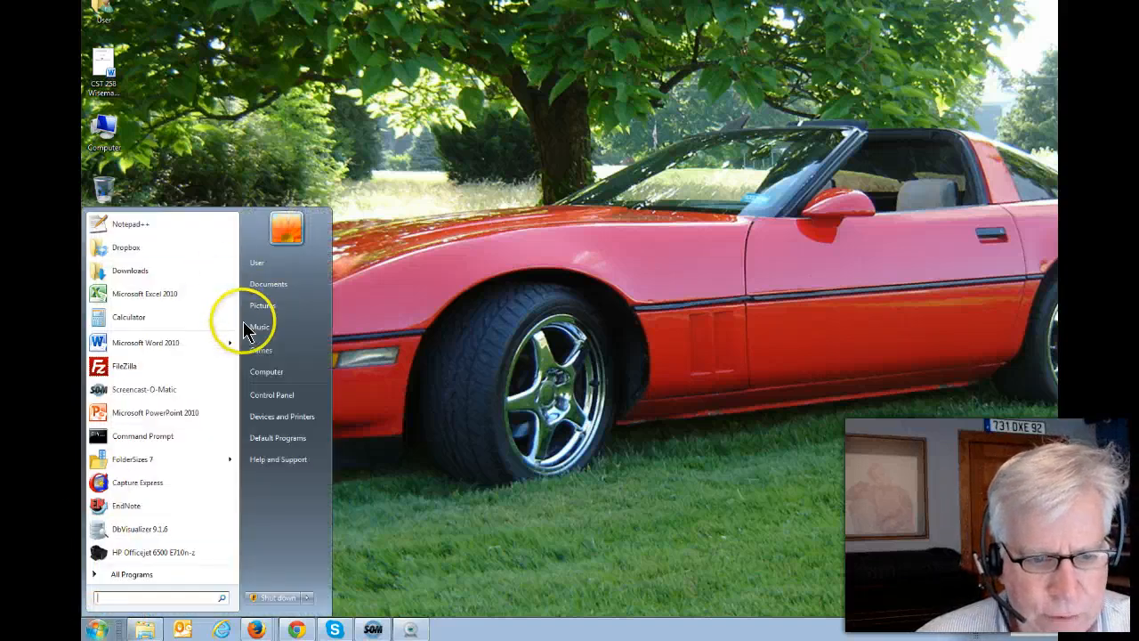
{"action": "left_click", "coordinate": [123, 270]}
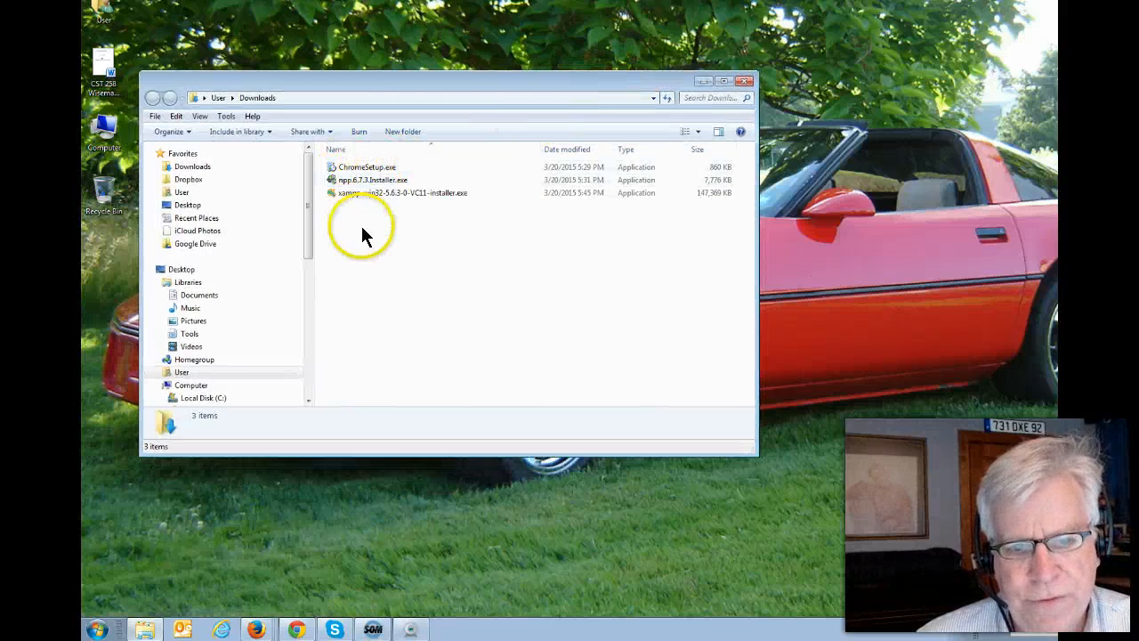
{"action": "left_click", "coordinate": [359, 193]}
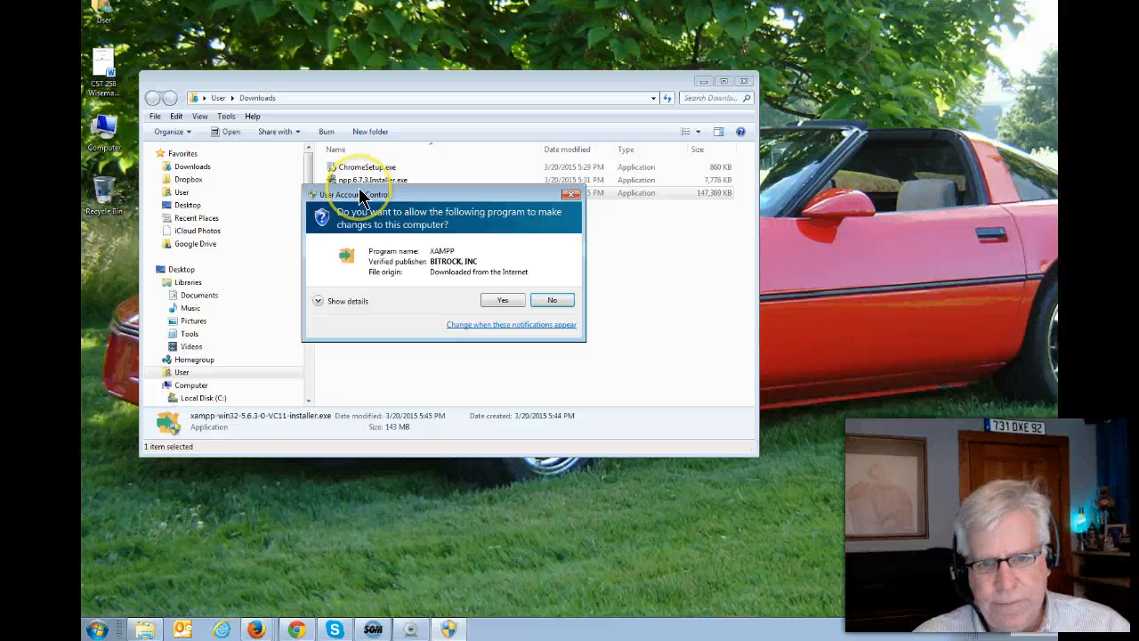
{"action": "left_click", "coordinate": [502, 301]}
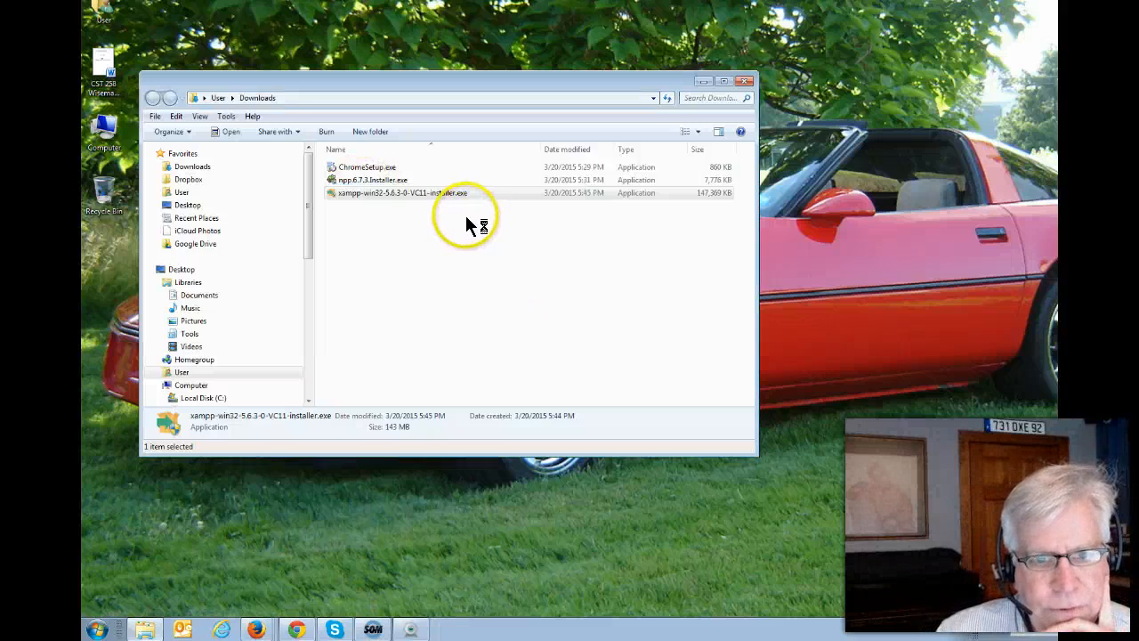
Move the Downloads window aside and decline installation at the antivirus warning
{"action": "left_click_drag", "start_coordinate": [435, 82], "coordinate": [82, 122]}
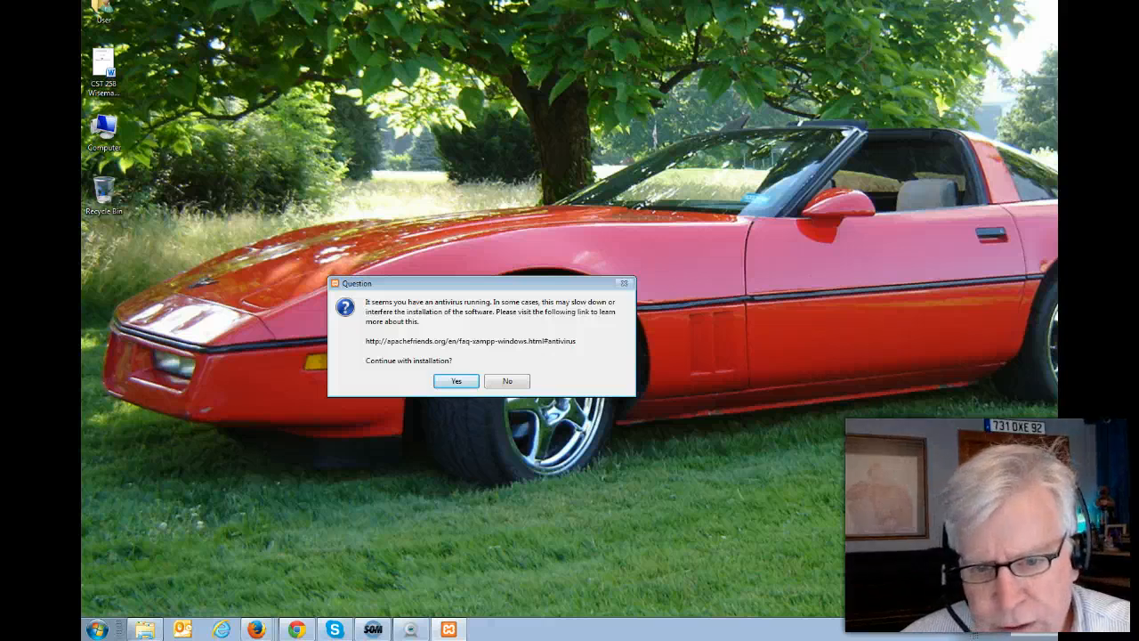
{"action": "left_click", "coordinate": [502, 383]}
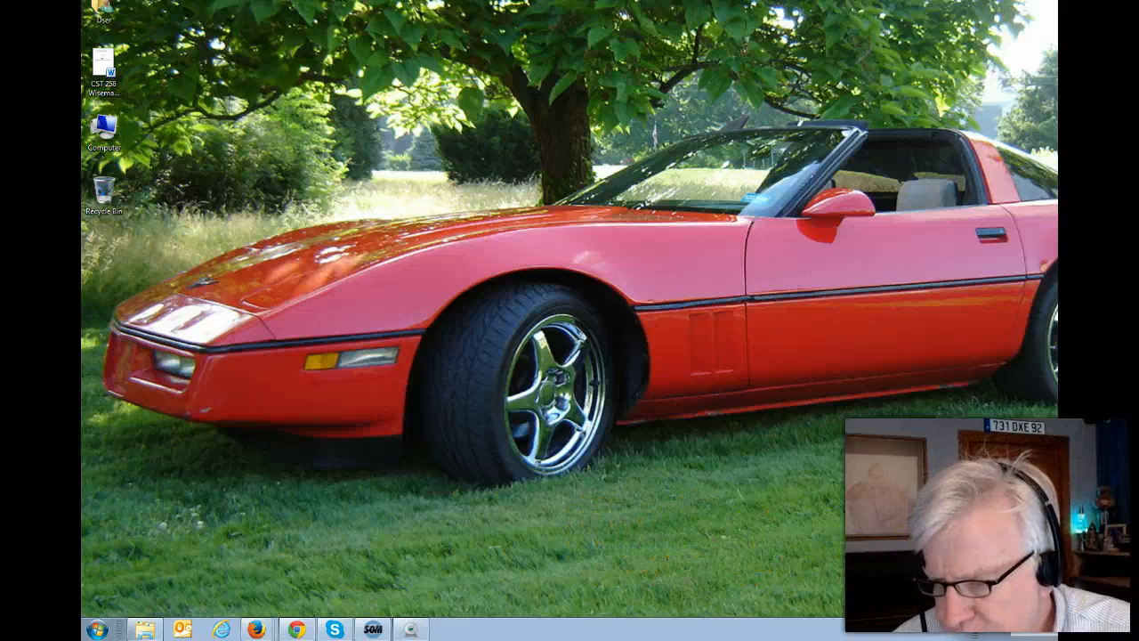
Review the Symantec antivirus notice in Action Center, then close Action Center
{"action": "left_click", "coordinate": [945, 495]}
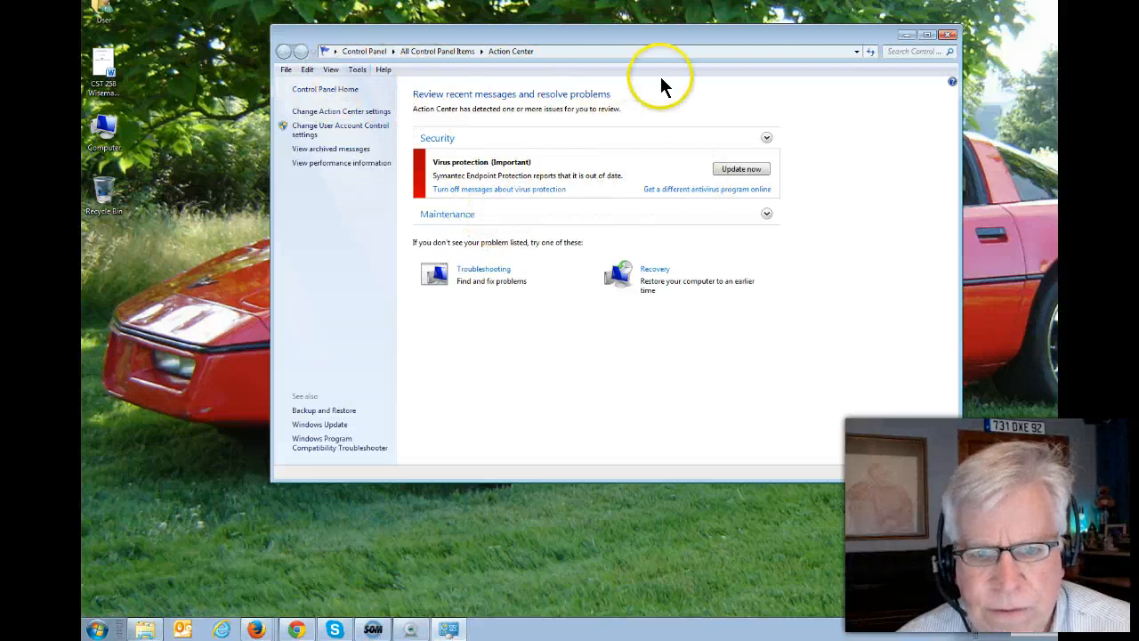
{"action": "left_click", "coordinate": [948, 36]}
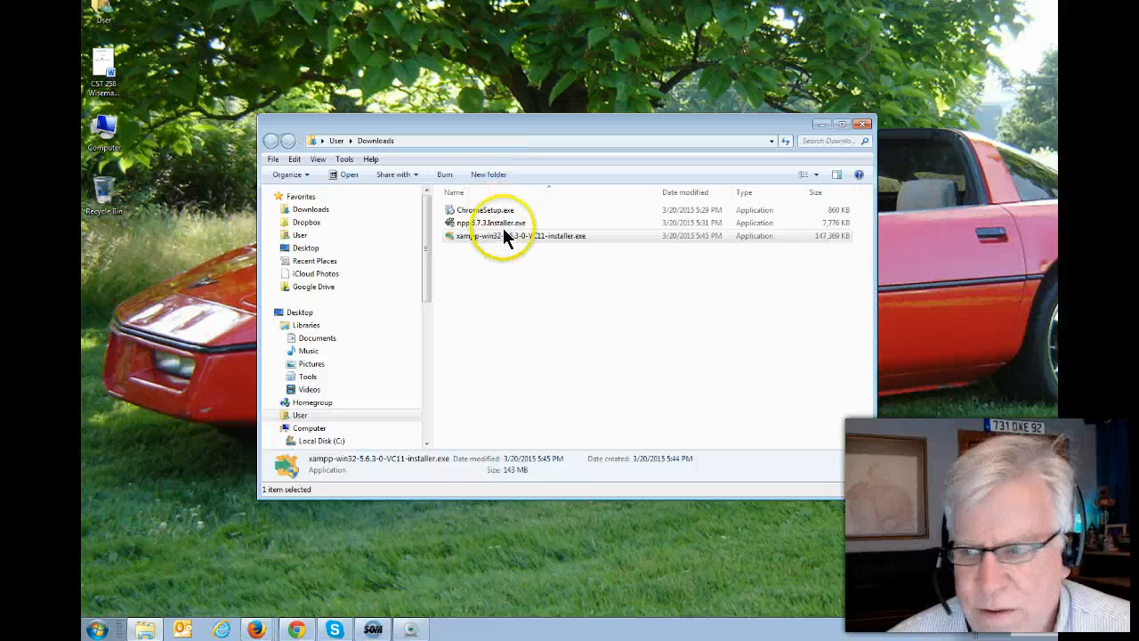
Relaunch the XAMPP installer, accepting the UAC, antivirus and UAC-restriction prompts
{"action": "left_click", "coordinate": [505, 234]}
{"action": "double_click", "coordinate": [506, 234]}
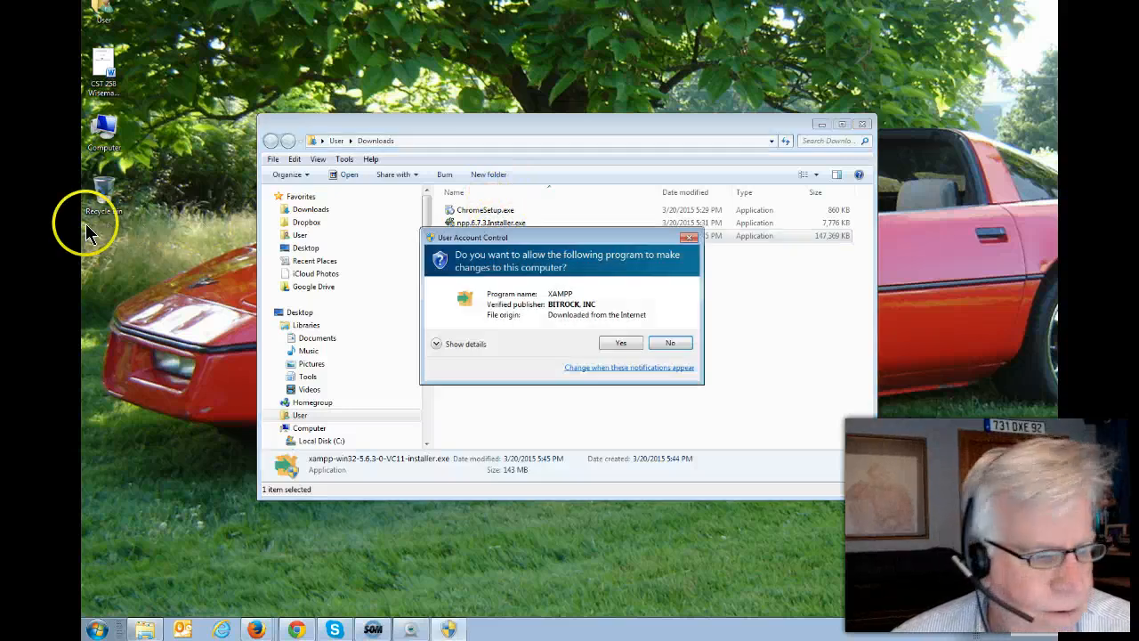
{"action": "left_click", "coordinate": [617, 343]}
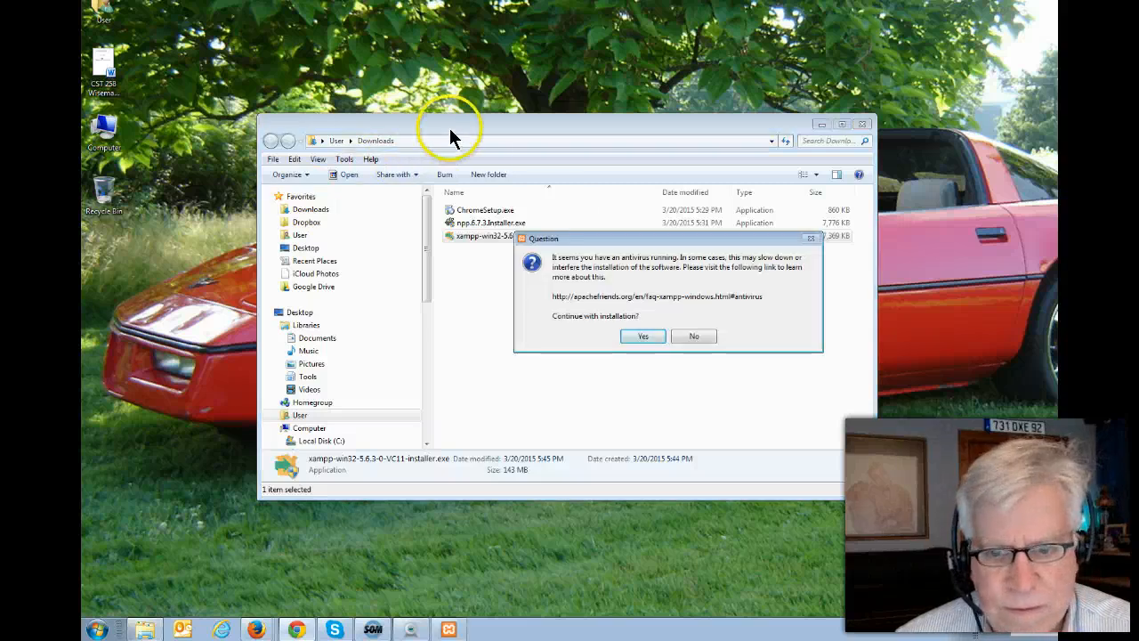
{"action": "left_click", "coordinate": [644, 336]}
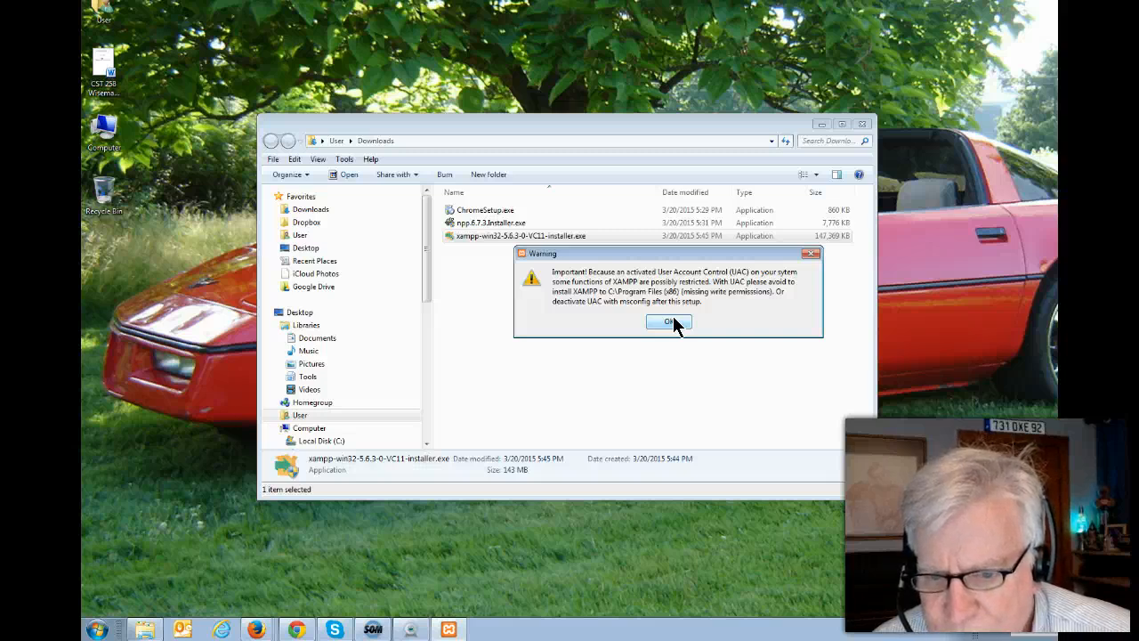
{"action": "left_click", "coordinate": [674, 326]}
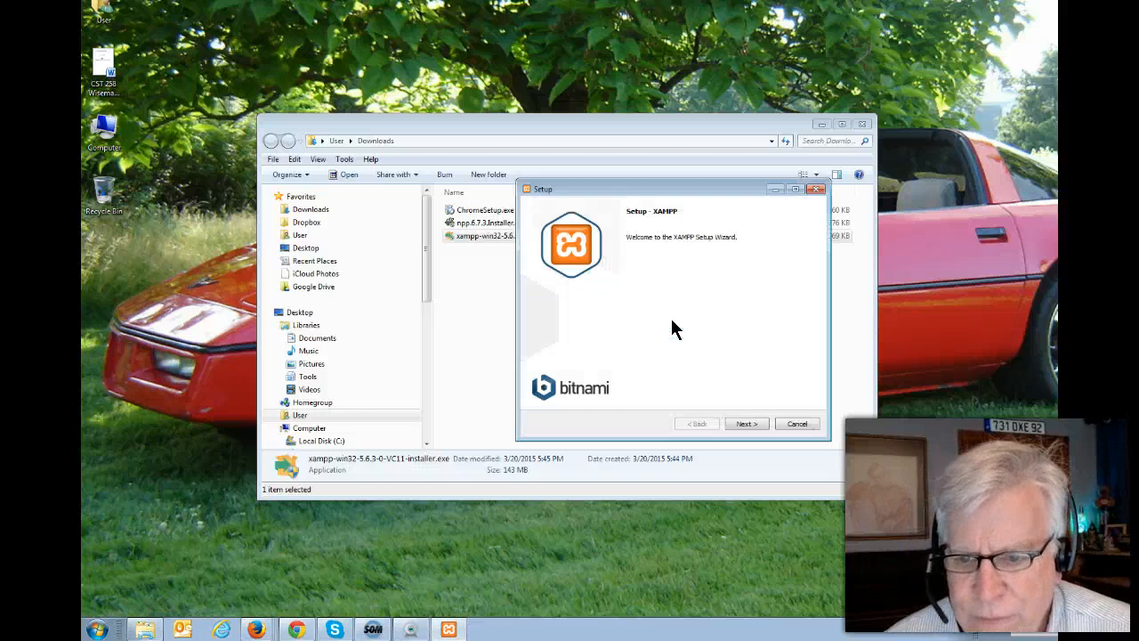
Keep default components and change the install folder from C:\xampp to E:\xampp, dismissing the folder-not-empty warning
{"action": "key", "text": "Return"}
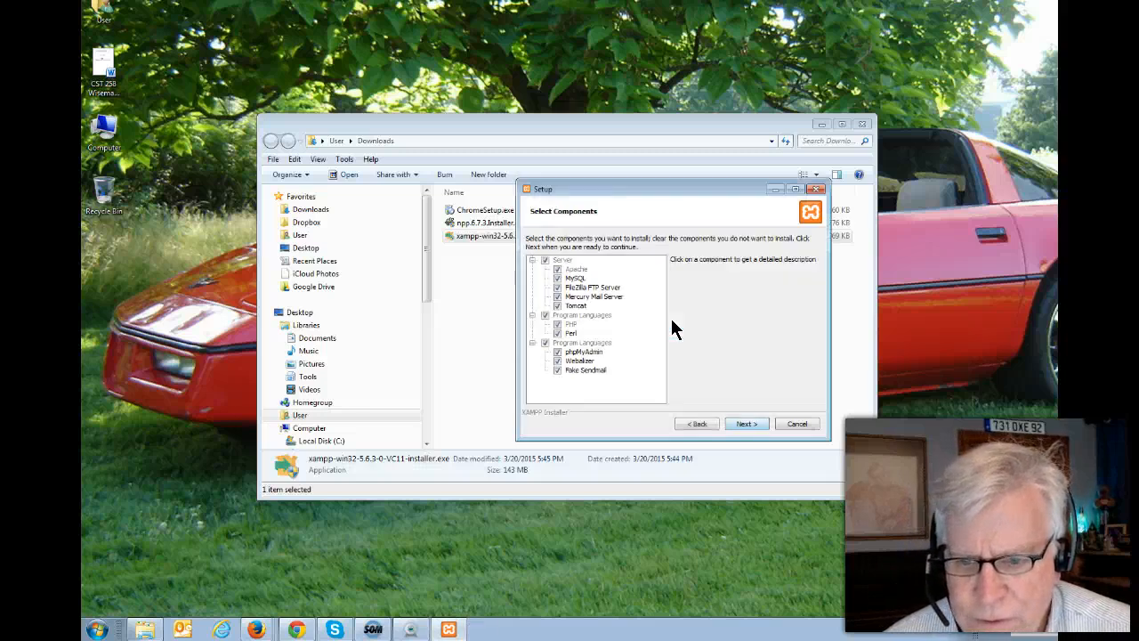
{"action": "key", "text": "Return"}
{"action": "left_click", "coordinate": [581, 255]}
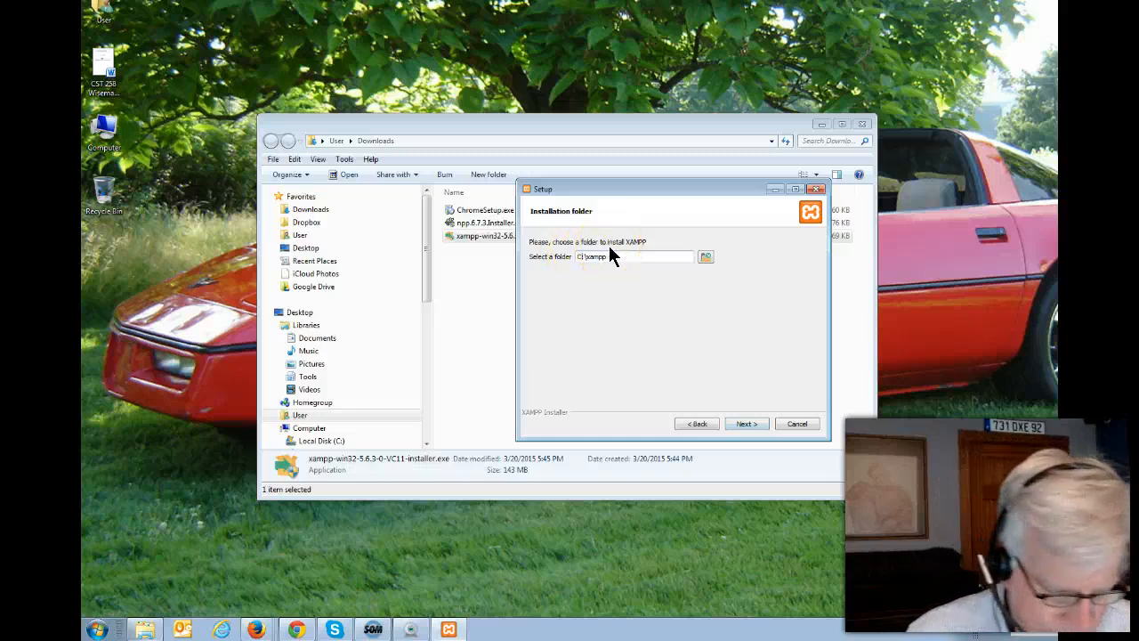
{"action": "left_click", "coordinate": [571, 248]}
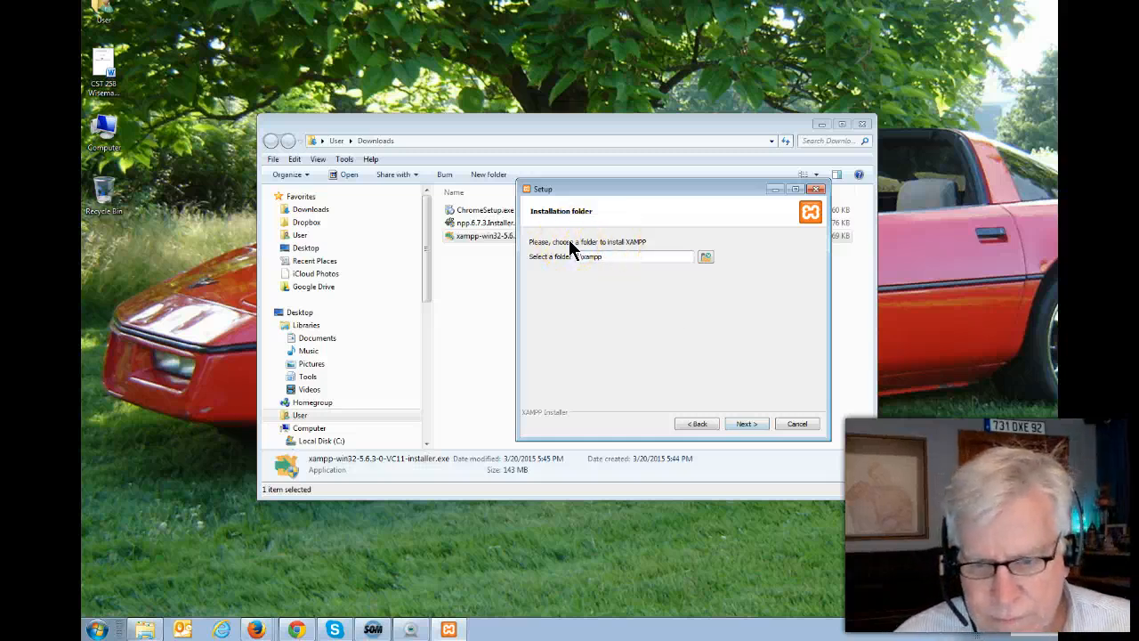
{"action": "key", "text": "BackSpace"}
{"action": "type", "text": "E"}
{"action": "left_click", "coordinate": [628, 308]}
{"action": "left_click", "coordinate": [738, 422]}
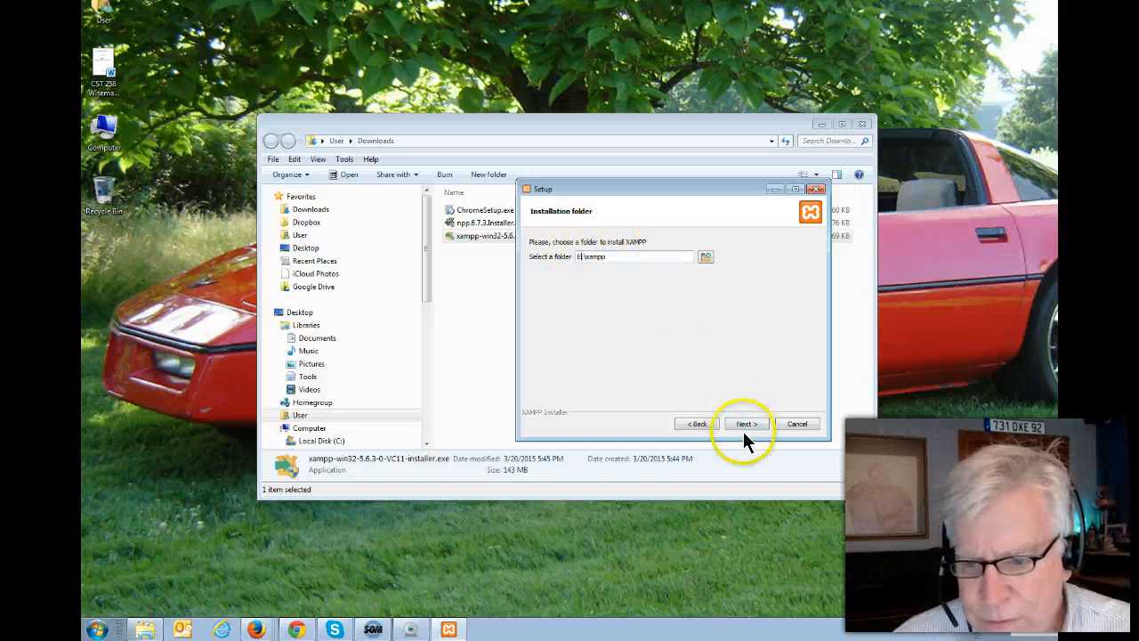
{"action": "left_click", "coordinate": [669, 308]}
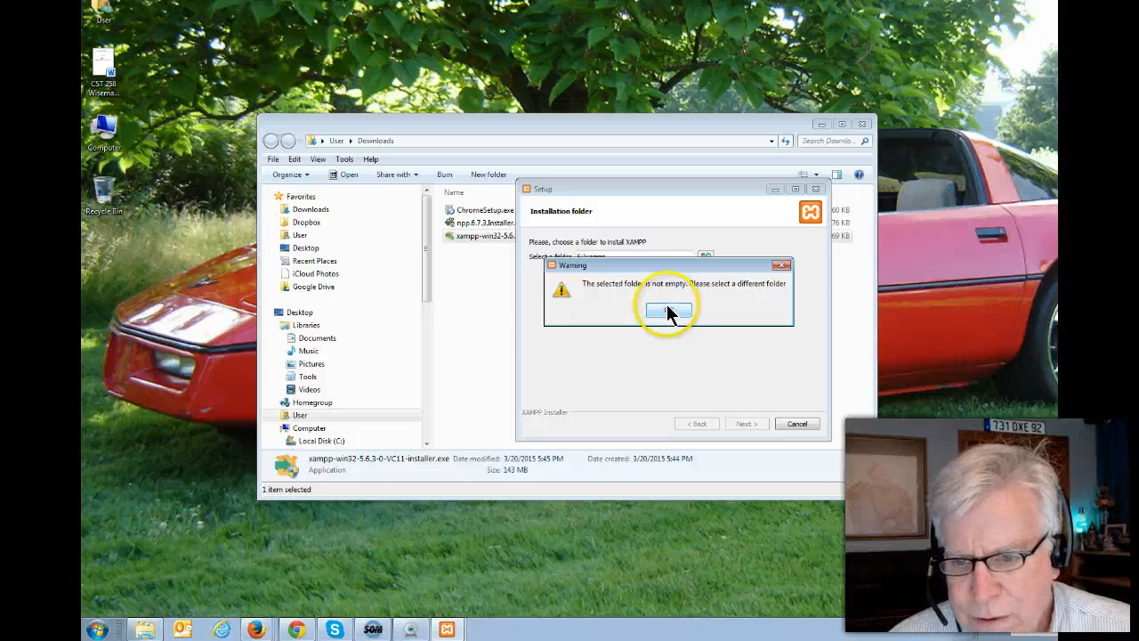
On New Volume (E:), inspect the leftover xampp folder, delete it, and close the window
{"action": "left_click", "coordinate": [97, 630]}
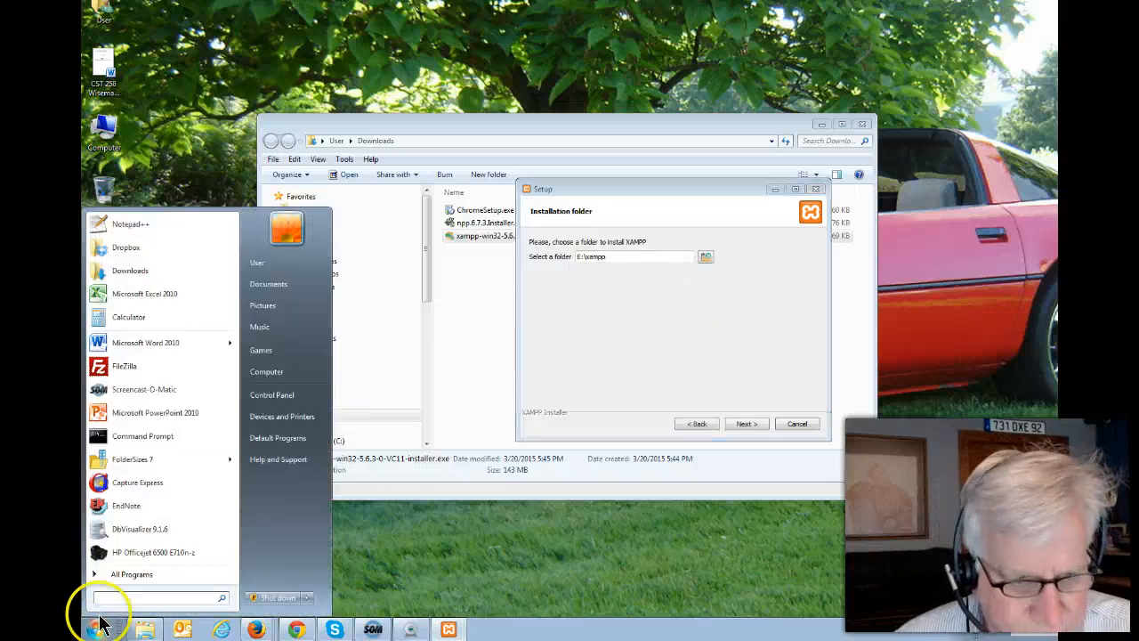
{"action": "left_click", "coordinate": [273, 374]}
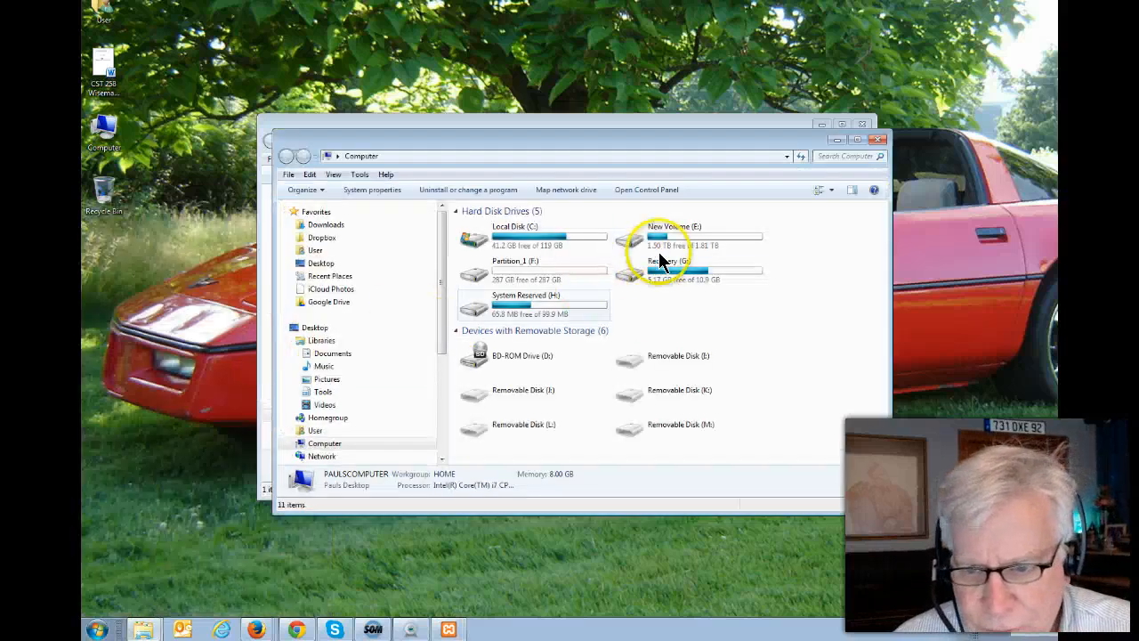
{"action": "double_click", "coordinate": [659, 245]}
{"action": "scroll", "coordinate": [669, 327], "scroll_direction": "down", "scroll_amount": 20}
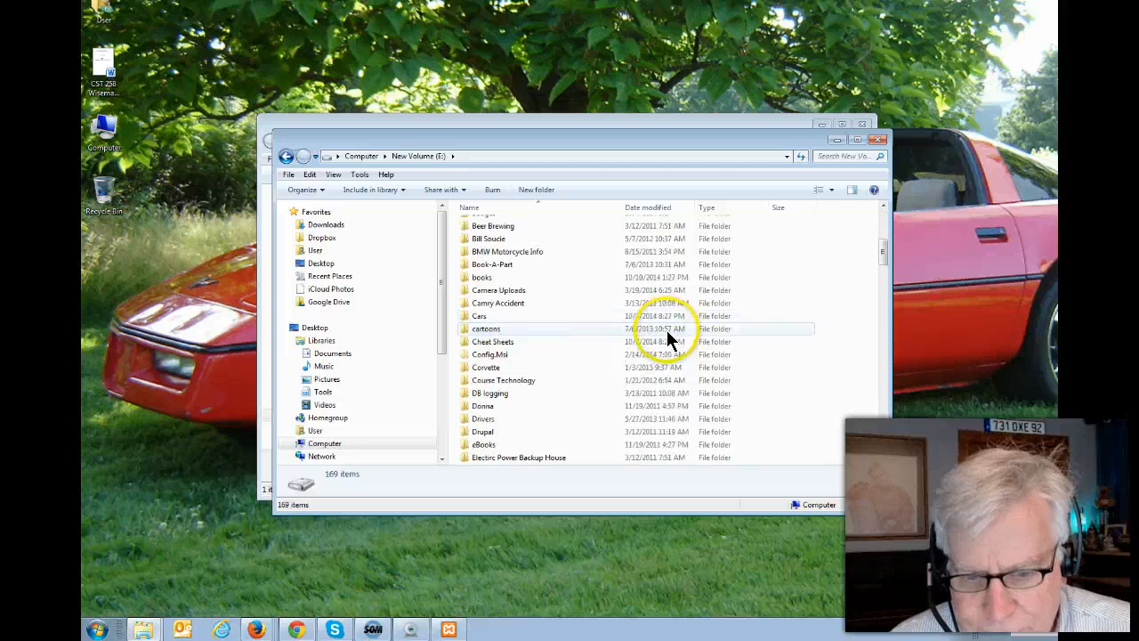
{"action": "scroll", "coordinate": [650, 376], "scroll_direction": "down", "scroll_amount": 15}
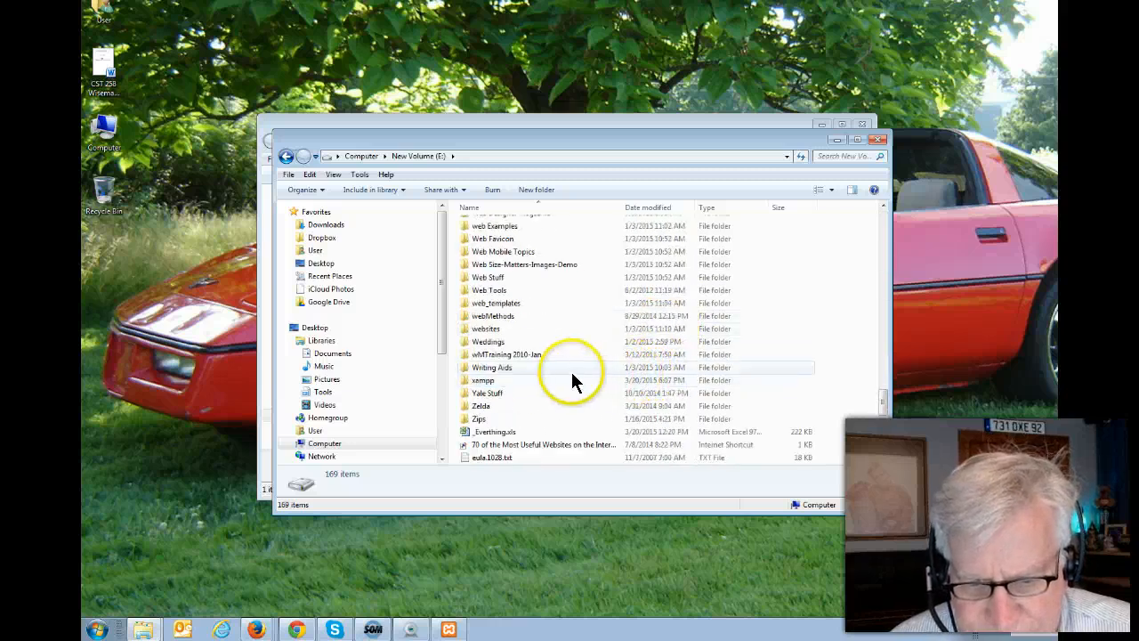
{"action": "double_click", "coordinate": [478, 381]}
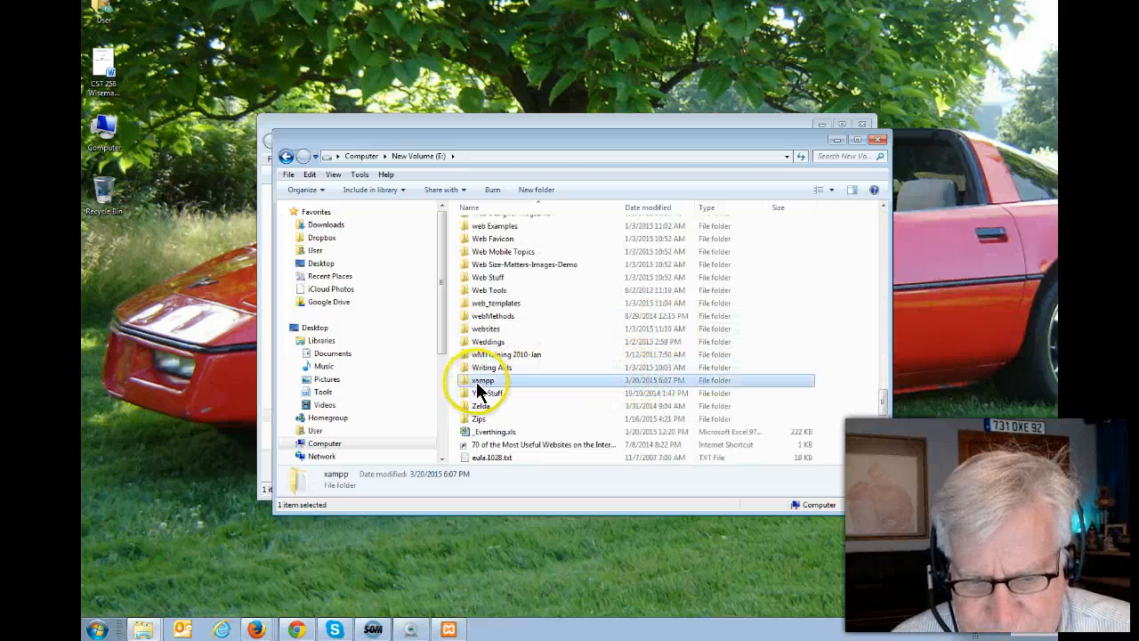
{"action": "left_click", "coordinate": [285, 157]}
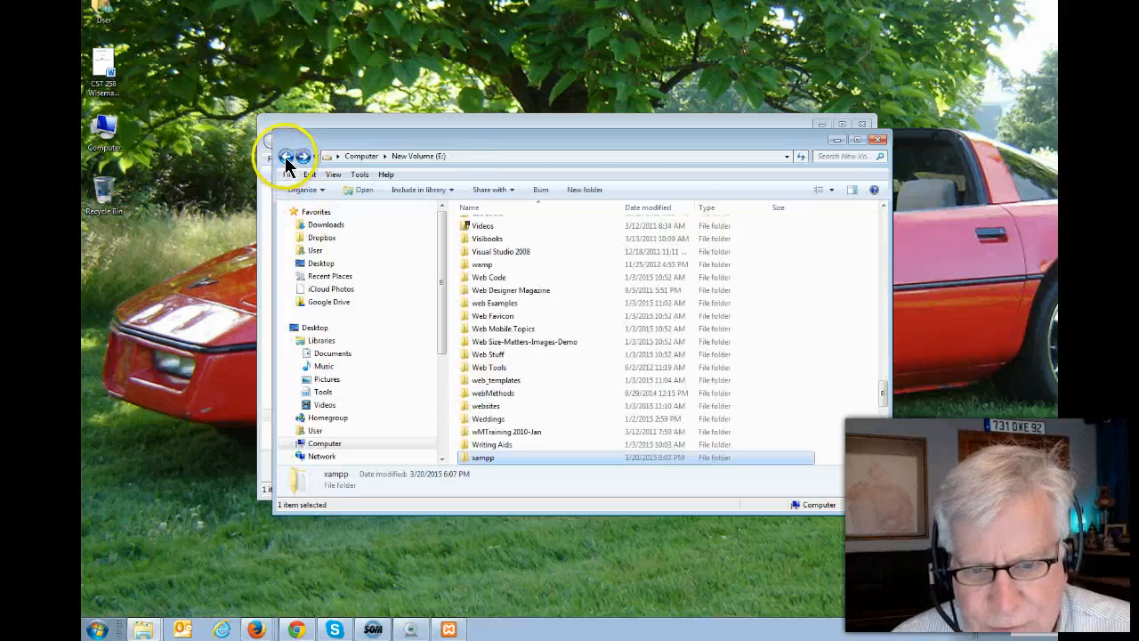
{"action": "right_click", "coordinate": [484, 456]}
{"action": "left_click", "coordinate": [358, 411]}
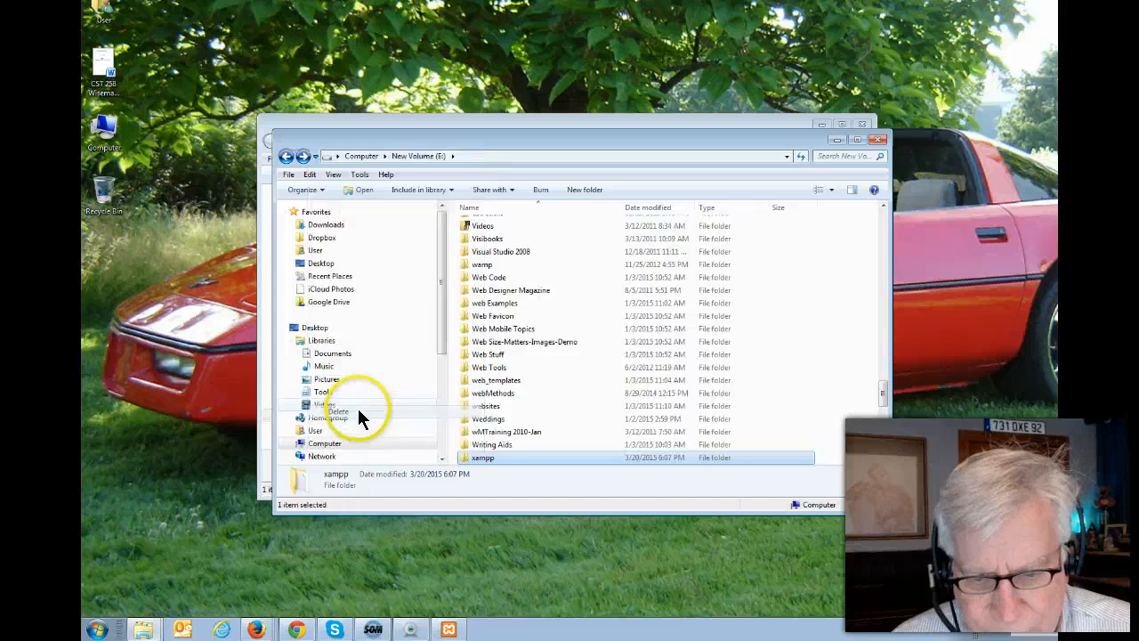
{"action": "left_click", "coordinate": [718, 364]}
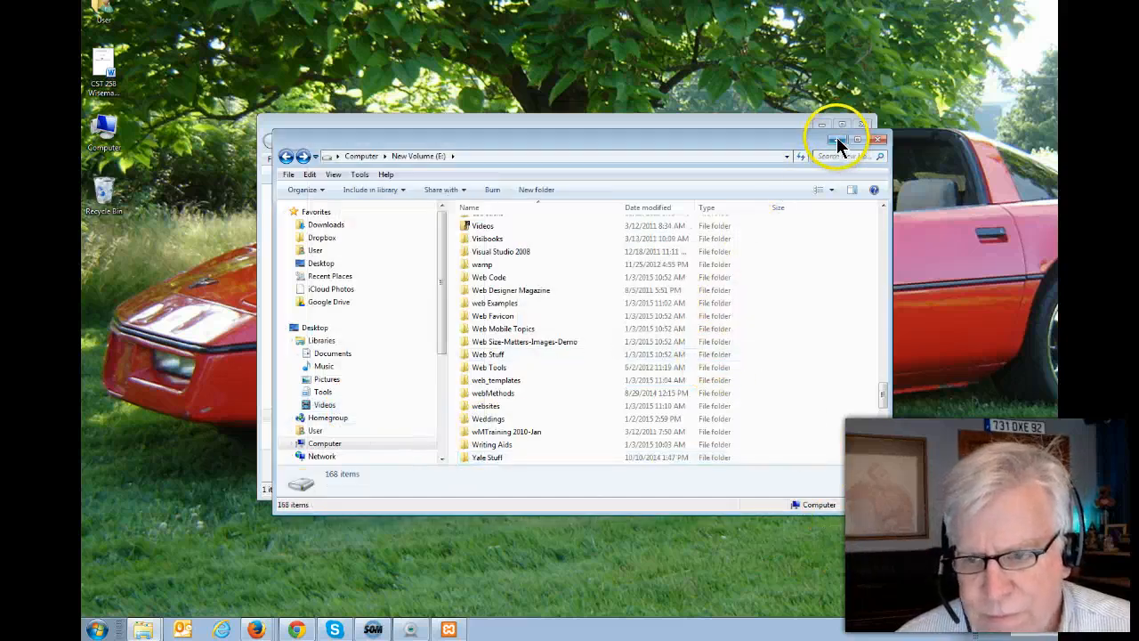
{"action": "left_click", "coordinate": [878, 140]}
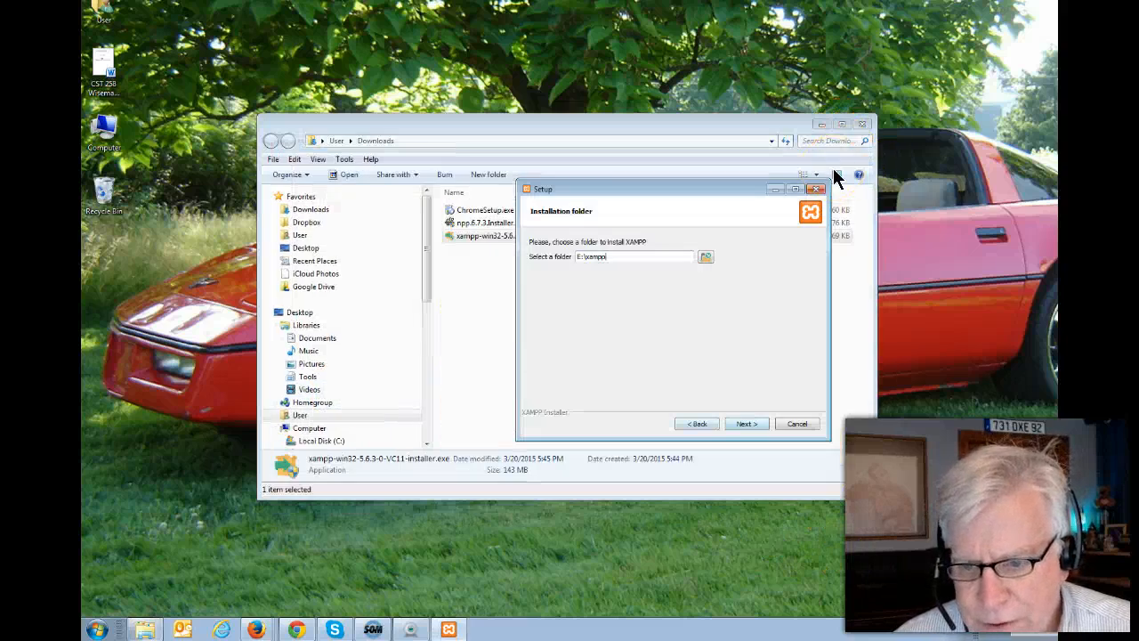
Proceed past the Bitnami and Ready to Install pages and let XAMPP finish installing
{"action": "key", "text": "Return"}
{"action": "key", "text": "Return"}
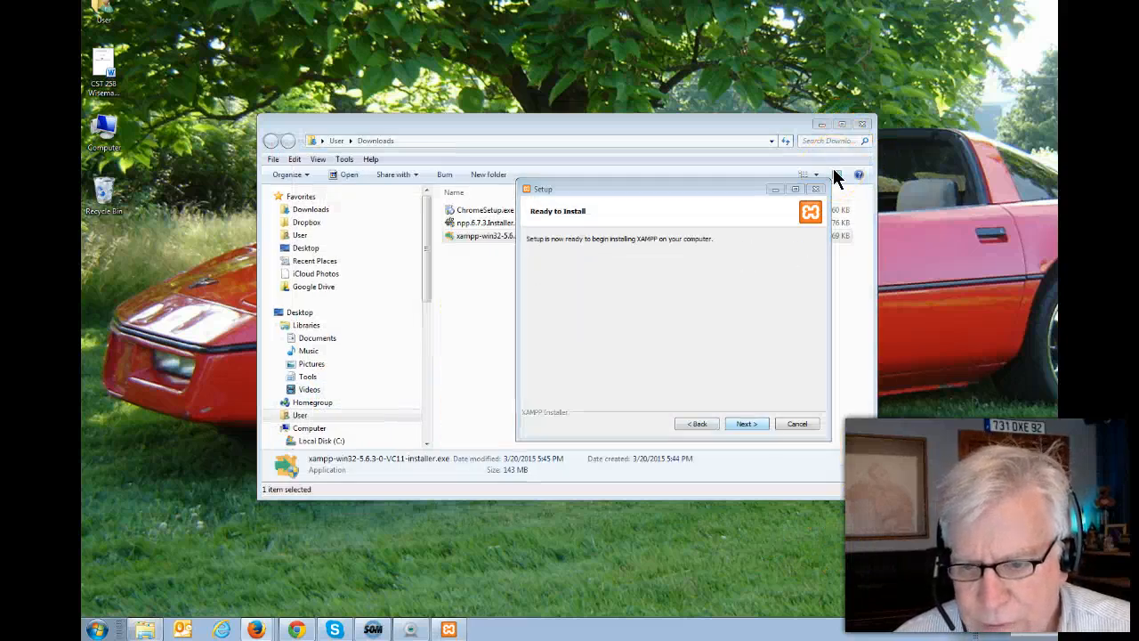
{"action": "left_click", "coordinate": [407, 306]}
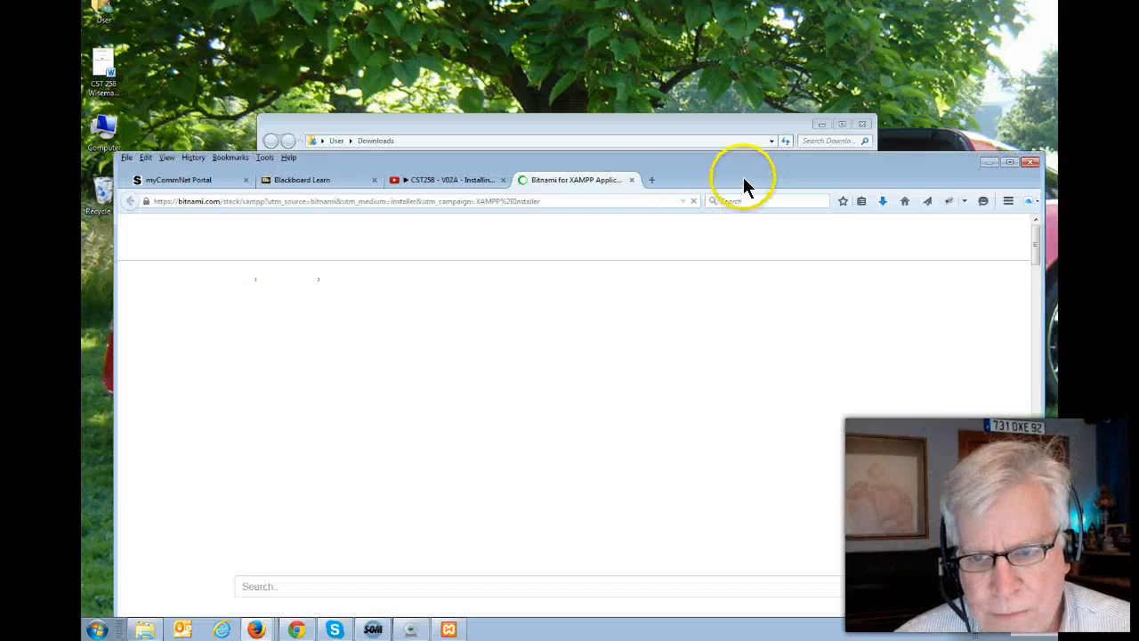
{"action": "left_click_drag", "start_coordinate": [750, 161], "coordinate": [82, 125]}
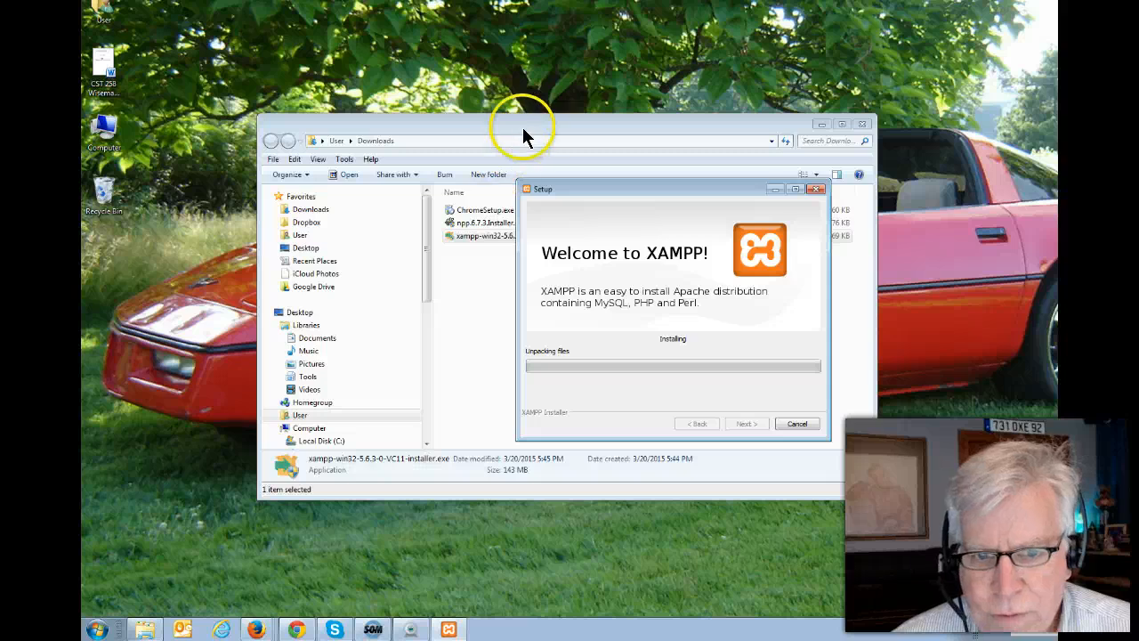
{"action": "left_click_drag", "start_coordinate": [536, 124], "coordinate": [80, 100]}
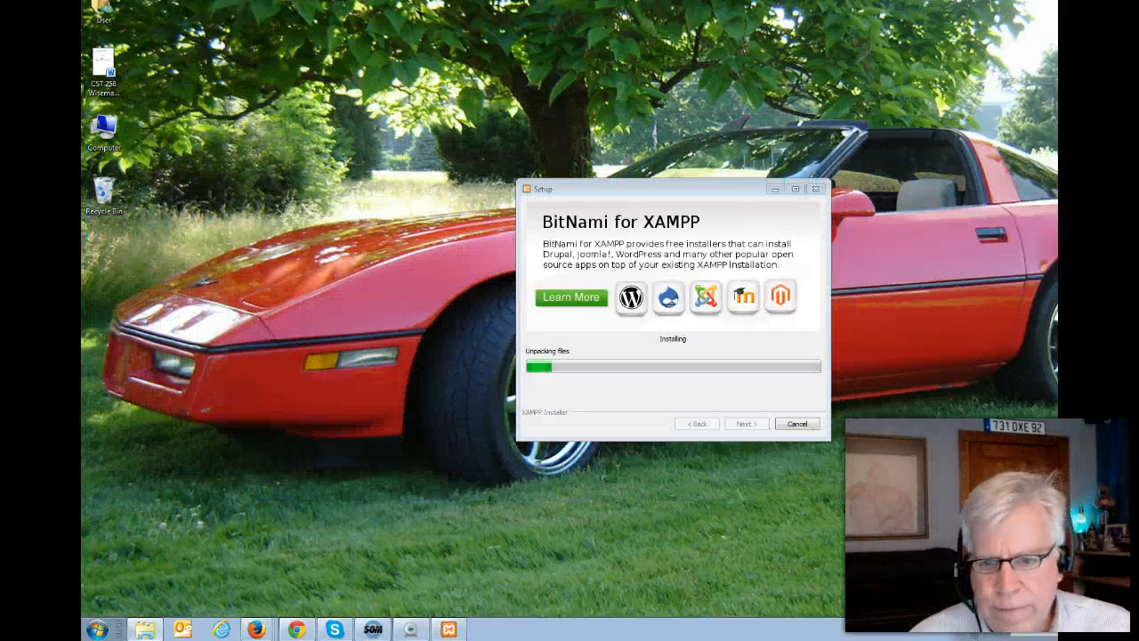
{"action": "left_click_drag", "start_coordinate": [641, 184], "coordinate": [523, 106]}
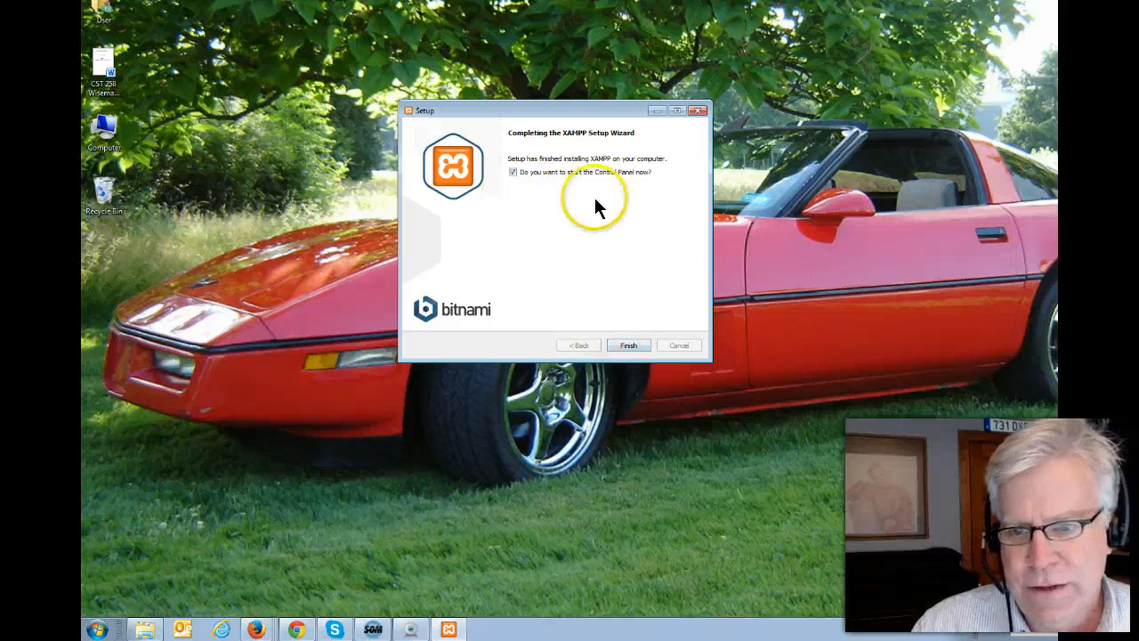
Finish setup to launch the XAMPP Control Panel and start Apache and MySQL
{"action": "left_click", "coordinate": [628, 344]}
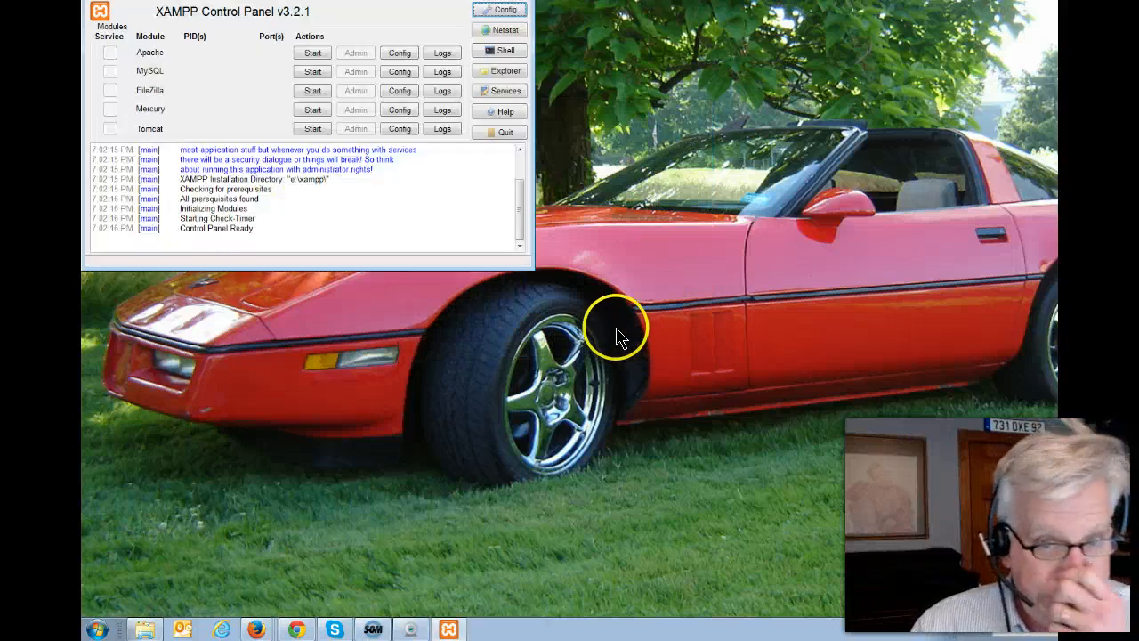
{"action": "left_click_drag", "start_coordinate": [421, 1], "coordinate": [537, 118]}
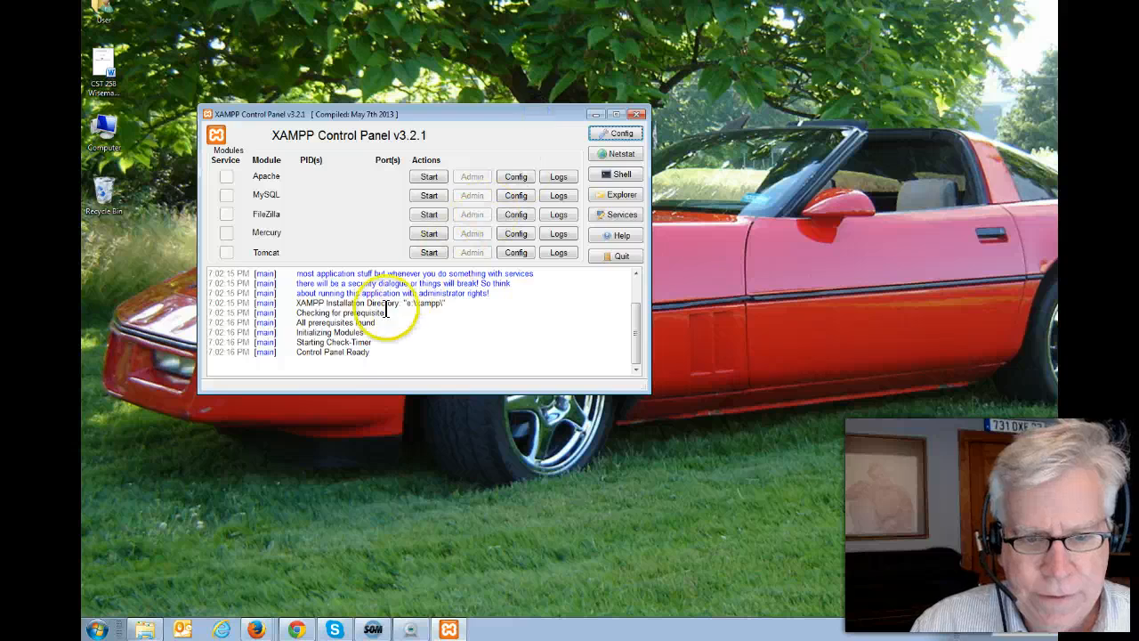
{"action": "left_click", "coordinate": [428, 175]}
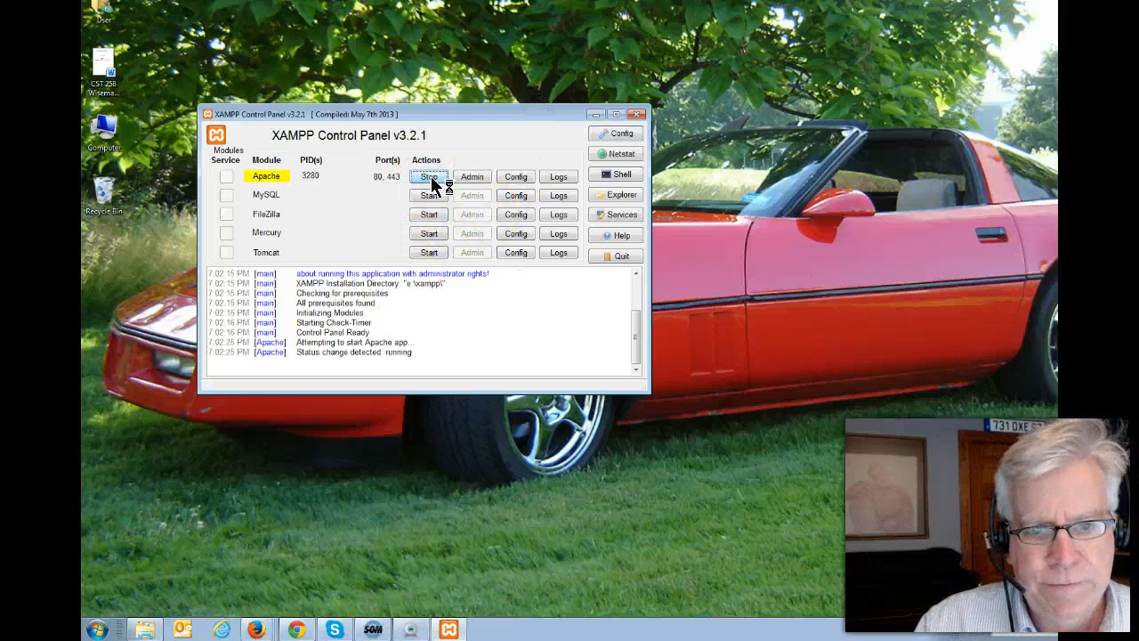
{"action": "left_click", "coordinate": [433, 195]}
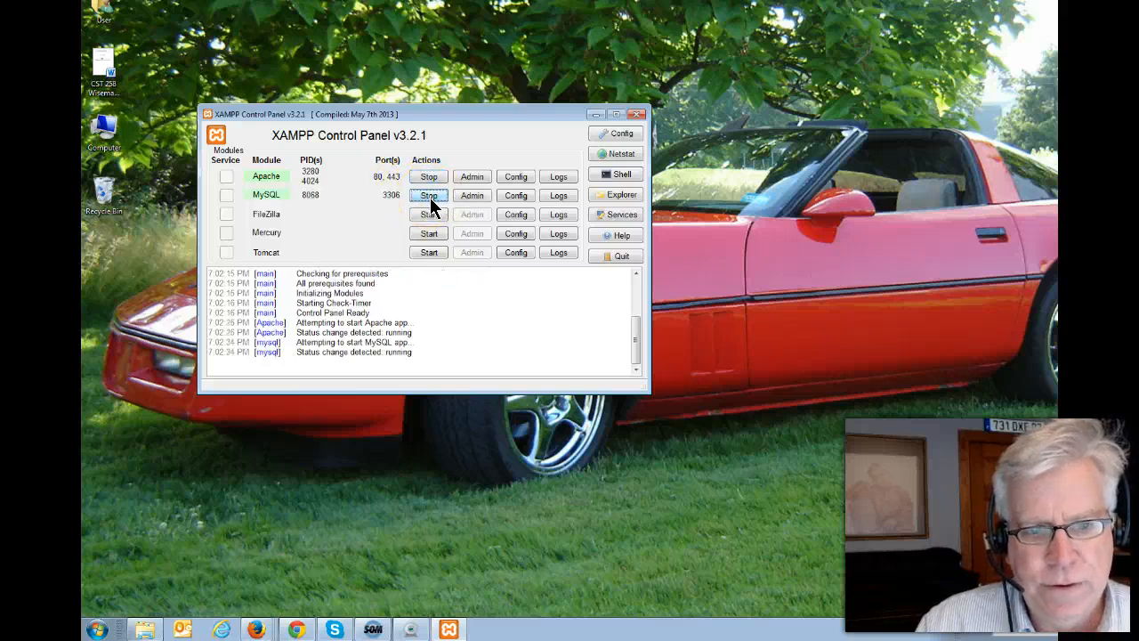
{"action": "left_click_drag", "start_coordinate": [649, 392], "coordinate": [669, 418]}
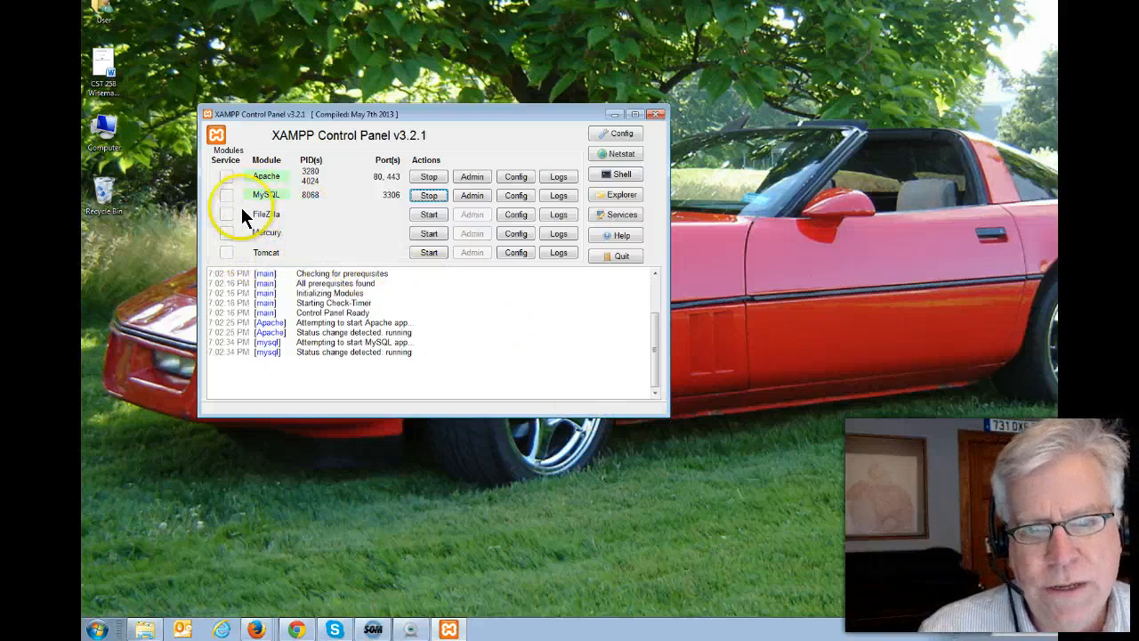
Stop MySQL and Apache, then close the Control Panel
{"action": "left_click", "coordinate": [422, 194]}
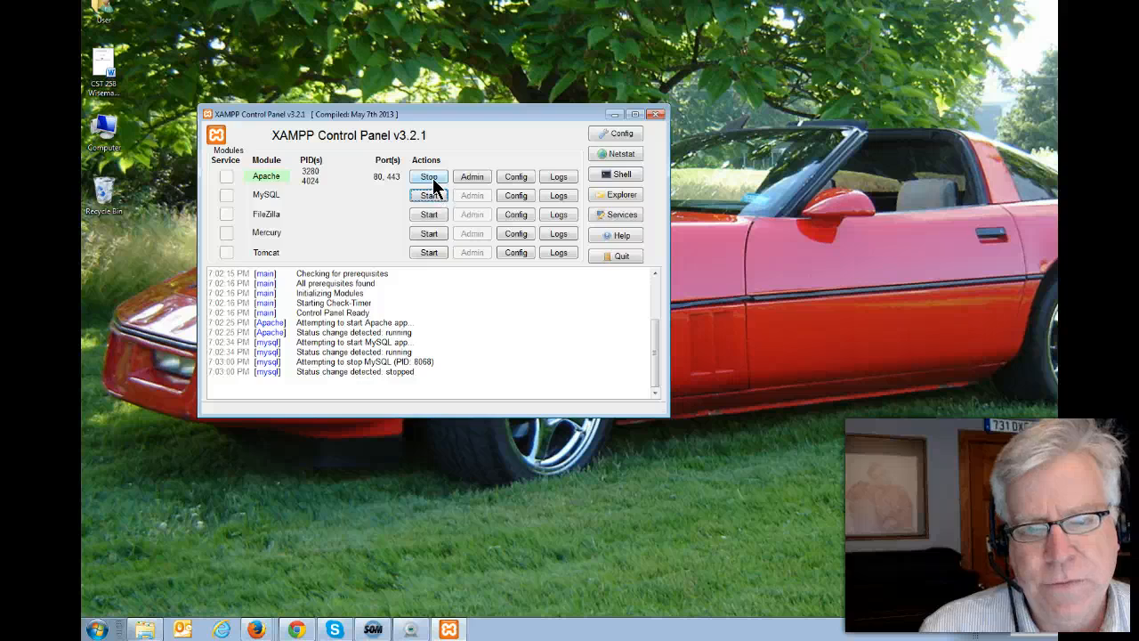
{"action": "left_click", "coordinate": [431, 178]}
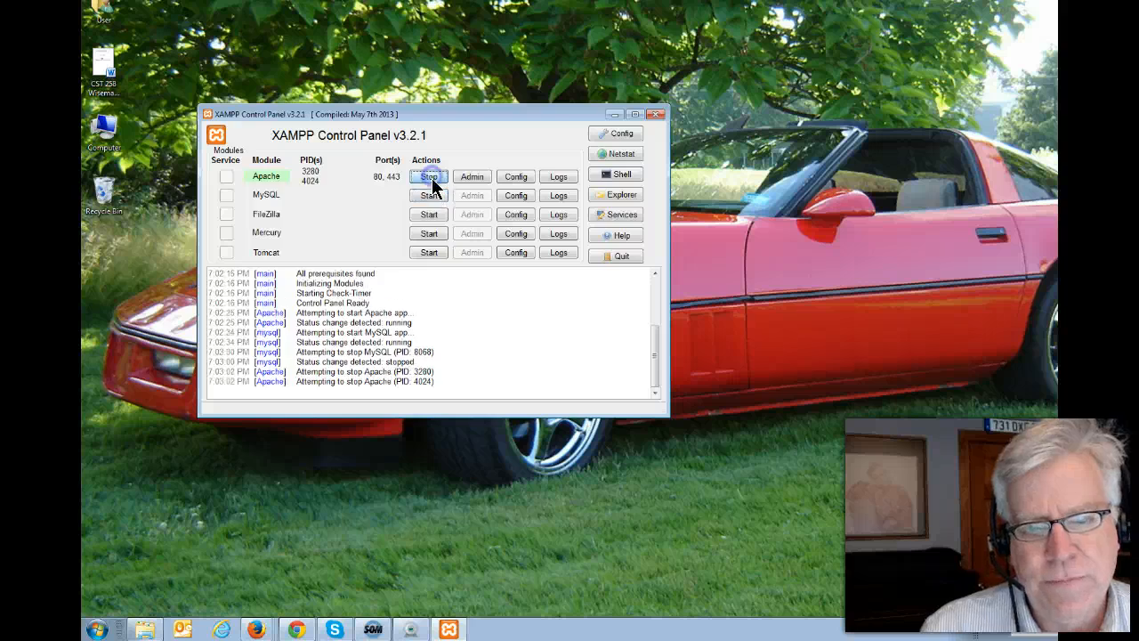
{"action": "left_click", "coordinate": [655, 114]}
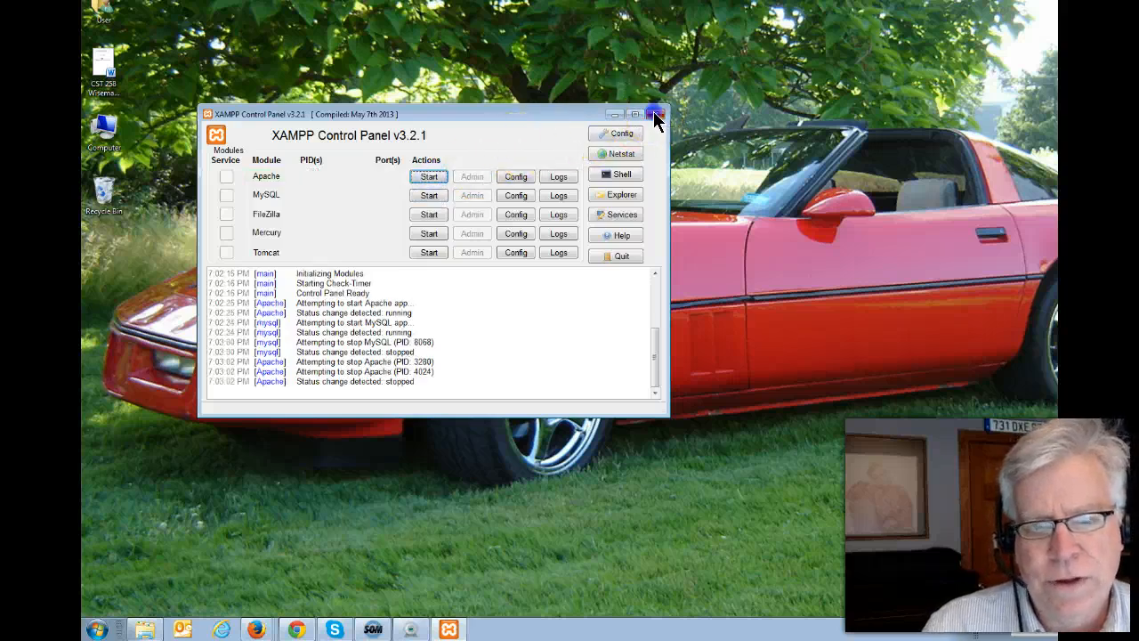
Reopen the XAMPP Control Panel from All Programs > XAMPP, then bring up Google Chrome
{"action": "left_click", "coordinate": [96, 629]}
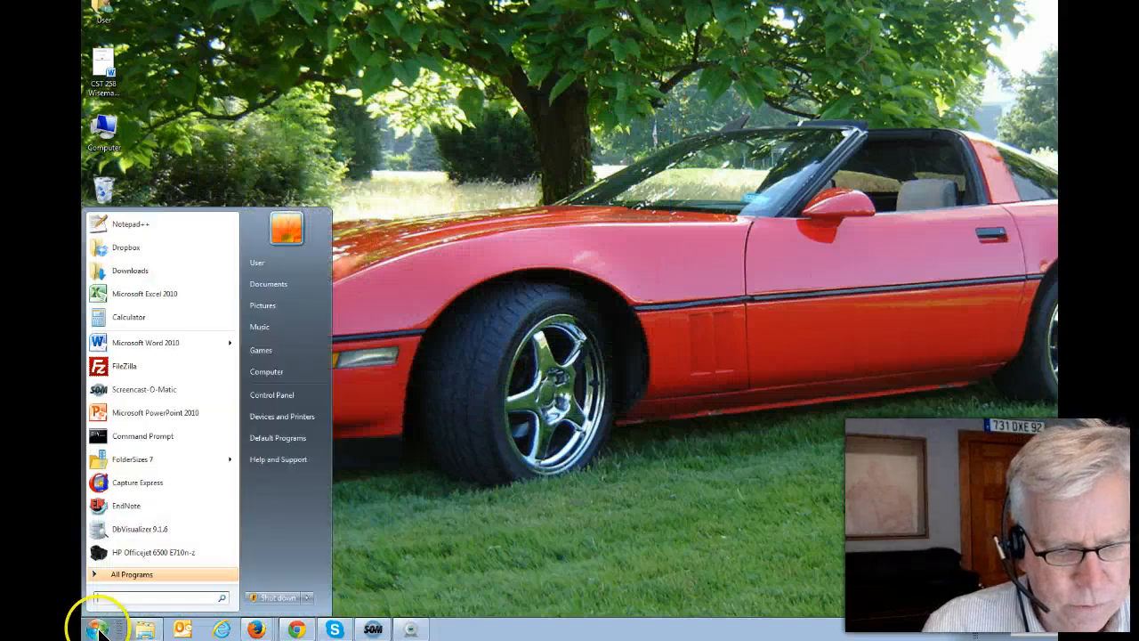
{"action": "left_click", "coordinate": [123, 574]}
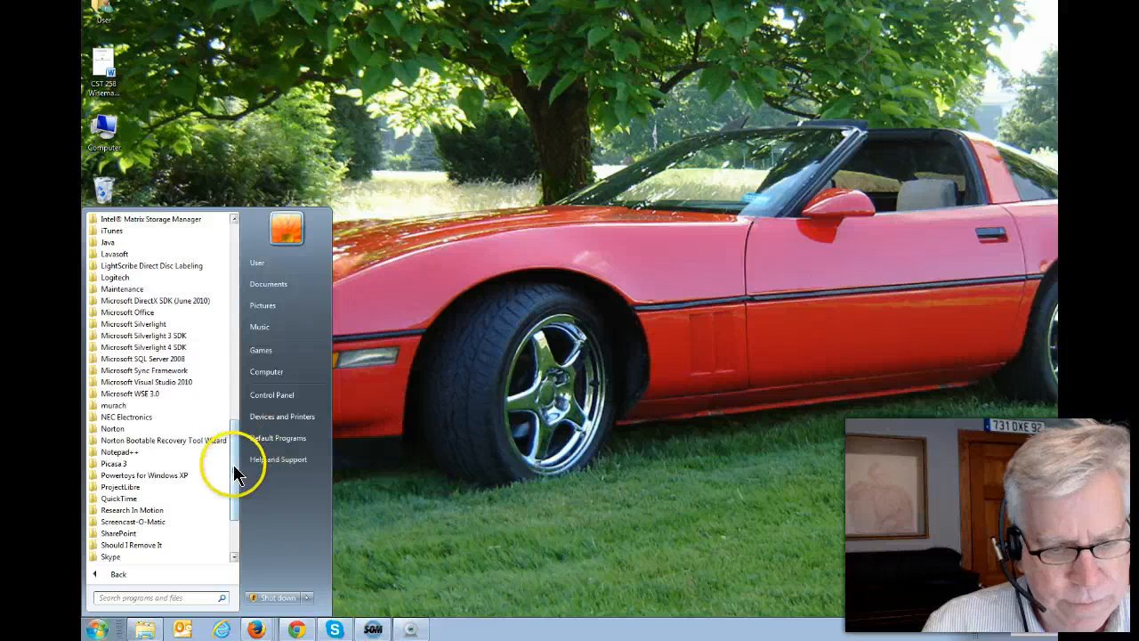
{"action": "scroll", "coordinate": [233, 464], "scroll_direction": "down", "scroll_amount": 3}
{"action": "left_click", "coordinate": [113, 556]}
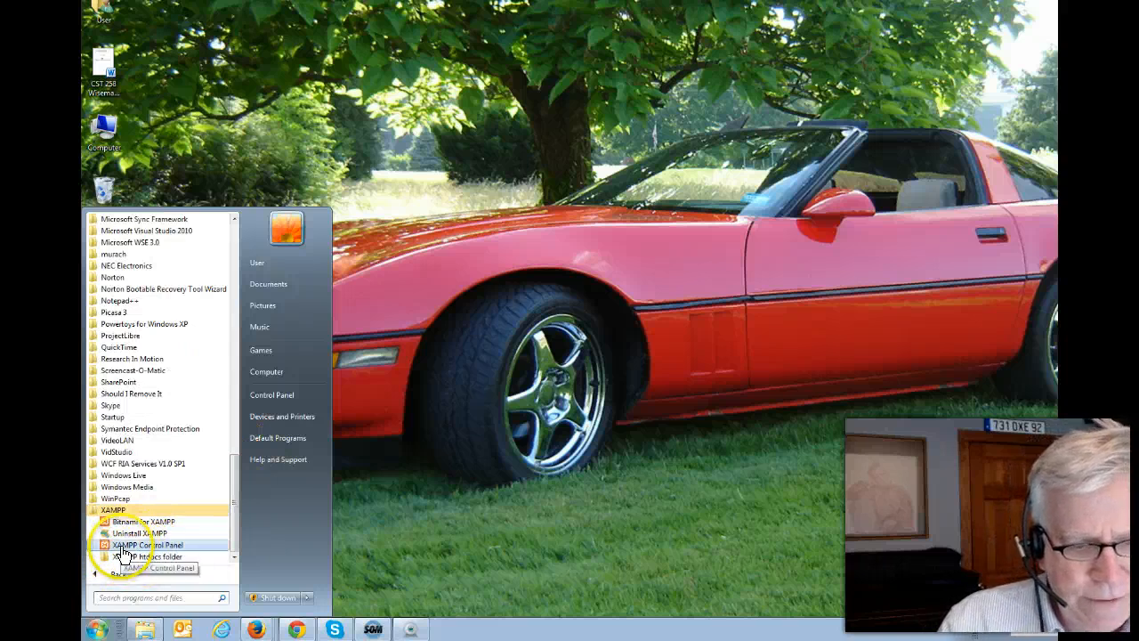
{"action": "left_click", "coordinate": [124, 552]}
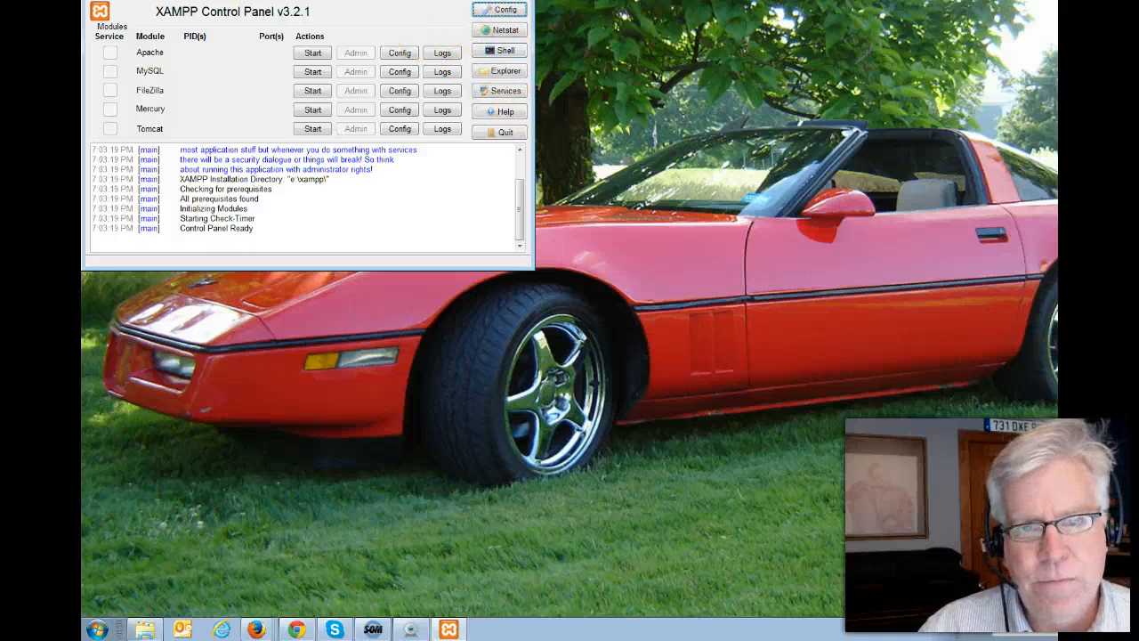
{"action": "left_click_drag", "start_coordinate": [428, 0], "coordinate": [616, 139]}
{"action": "left_click", "coordinate": [296, 629]}
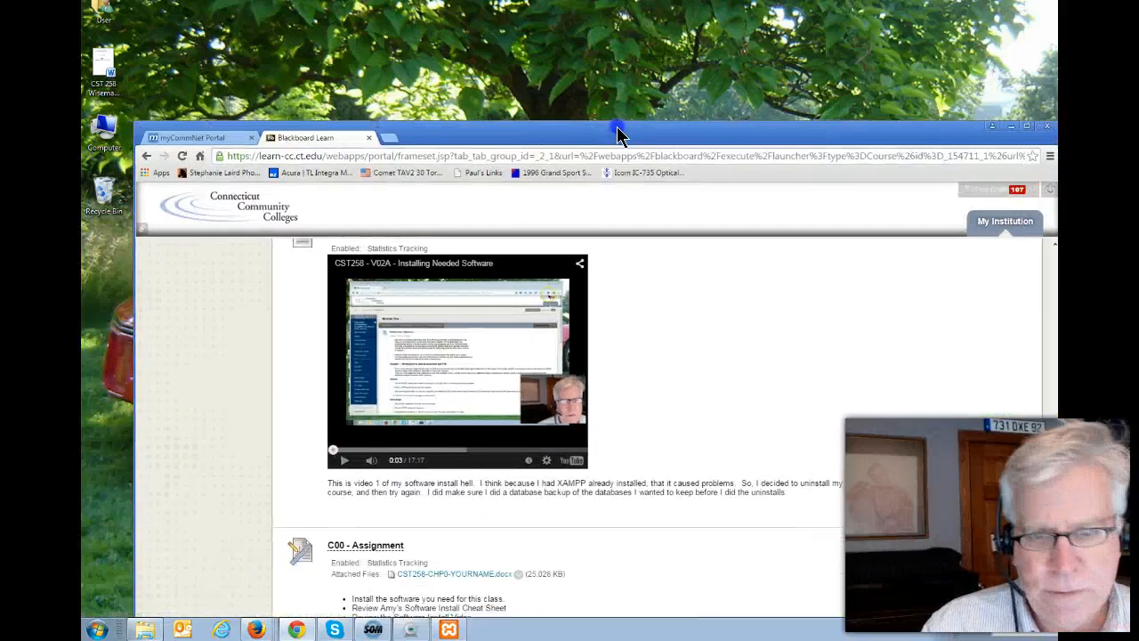
Close the Blackboard Learn tab and load localhost in Chrome
{"action": "left_click", "coordinate": [360, 144]}
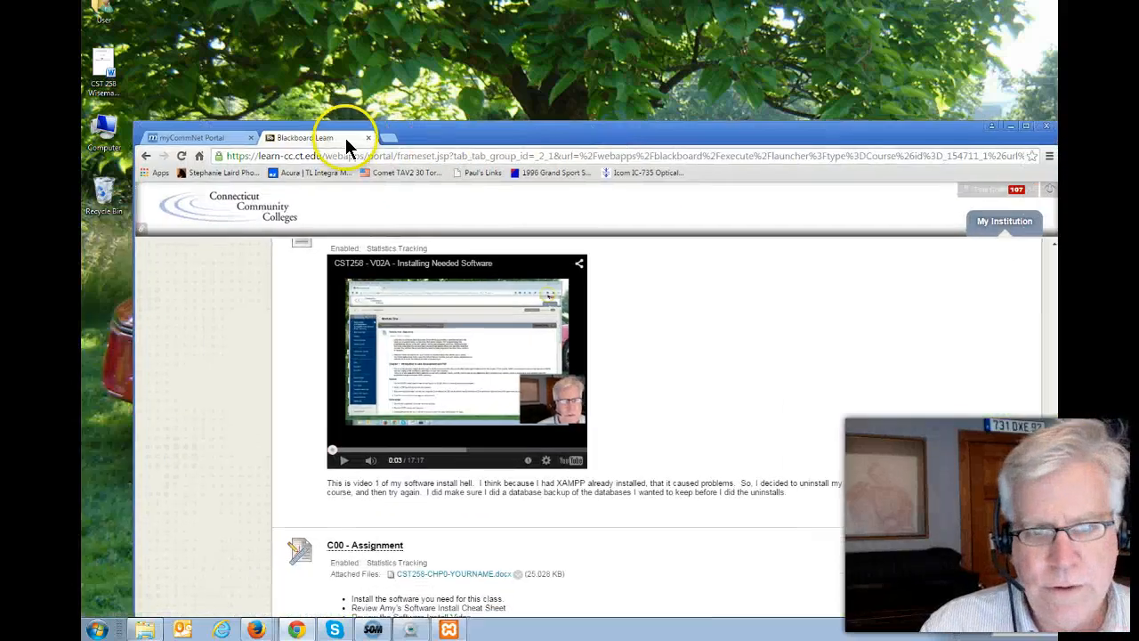
{"action": "left_click", "coordinate": [368, 138]}
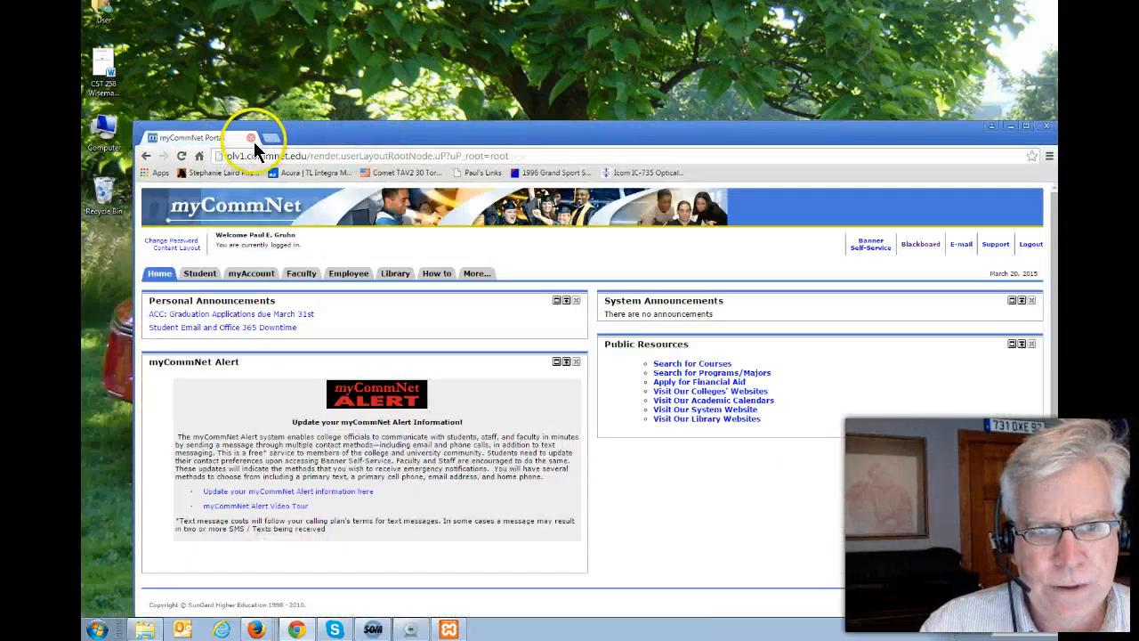
{"action": "left_click", "coordinate": [199, 157]}
{"action": "left_click", "coordinate": [278, 157]}
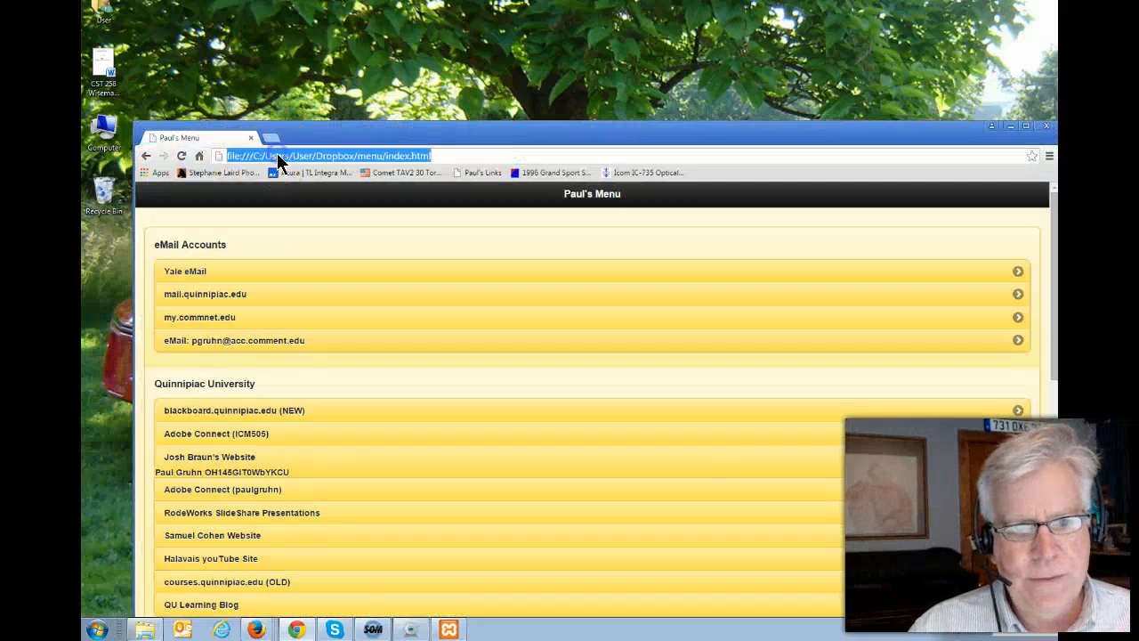
{"action": "type", "text": "localhost"}
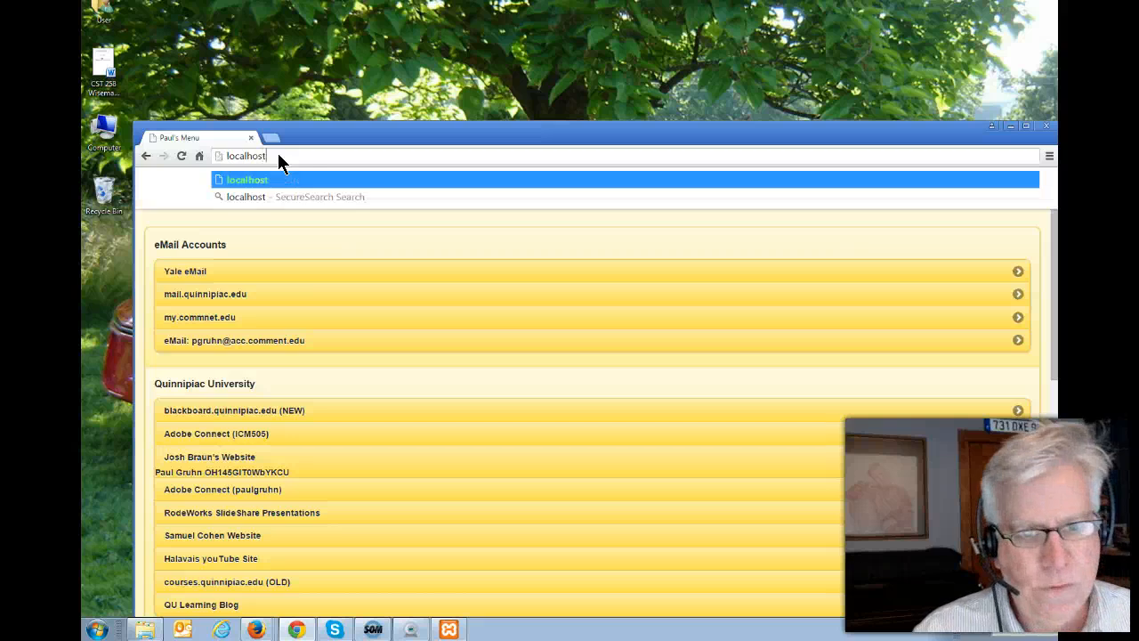
{"action": "key", "text": "Return"}
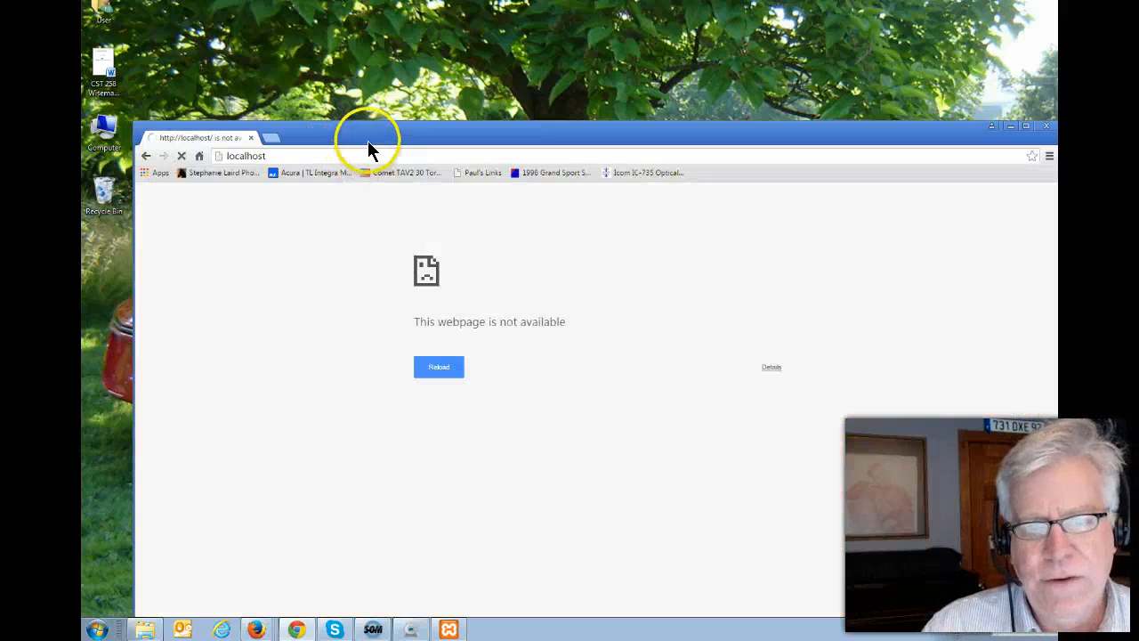
Bring the XAMPP Control Panel in front of Chrome and start Apache
{"action": "left_click_drag", "start_coordinate": [369, 135], "coordinate": [372, 238]}
{"action": "left_click_drag", "start_coordinate": [456, 141], "coordinate": [510, 60]}
{"action": "left_click", "coordinate": [559, 124]}
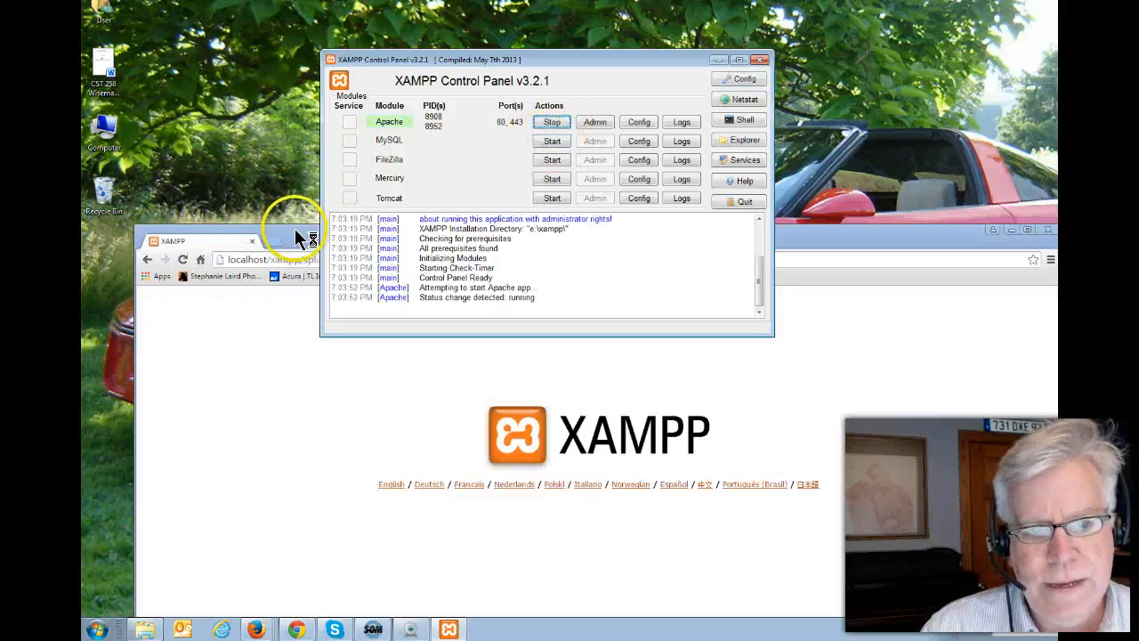
Start the MySQL server in the XAMPP Control Panel
{"action": "left_click_drag", "start_coordinate": [301, 241], "coordinate": [286, 200]}
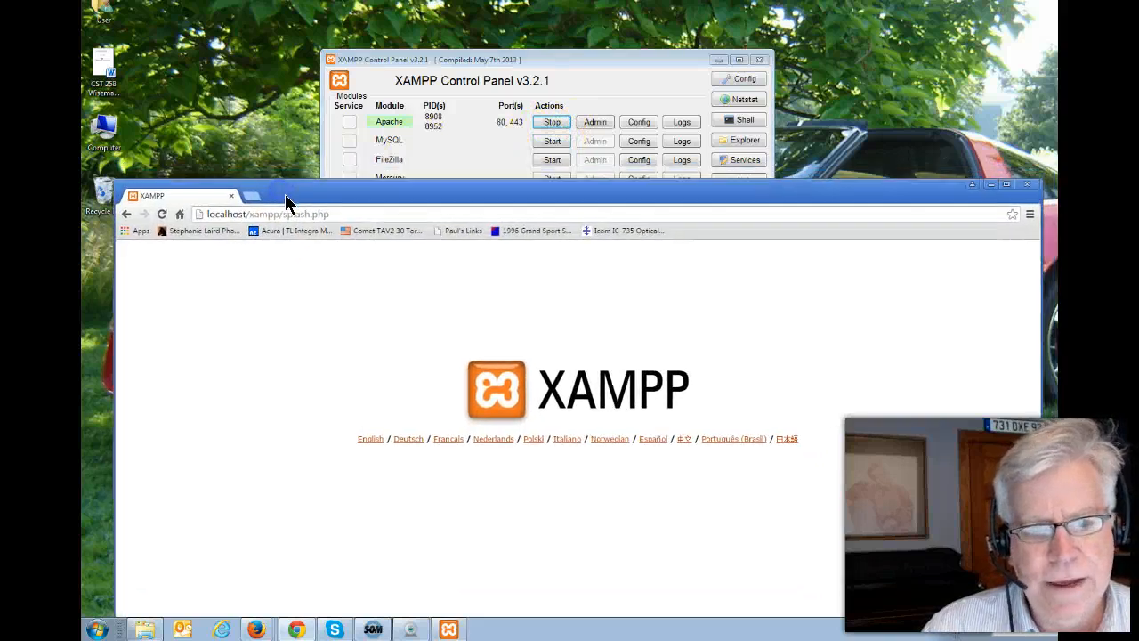
{"action": "left_click", "coordinate": [478, 64]}
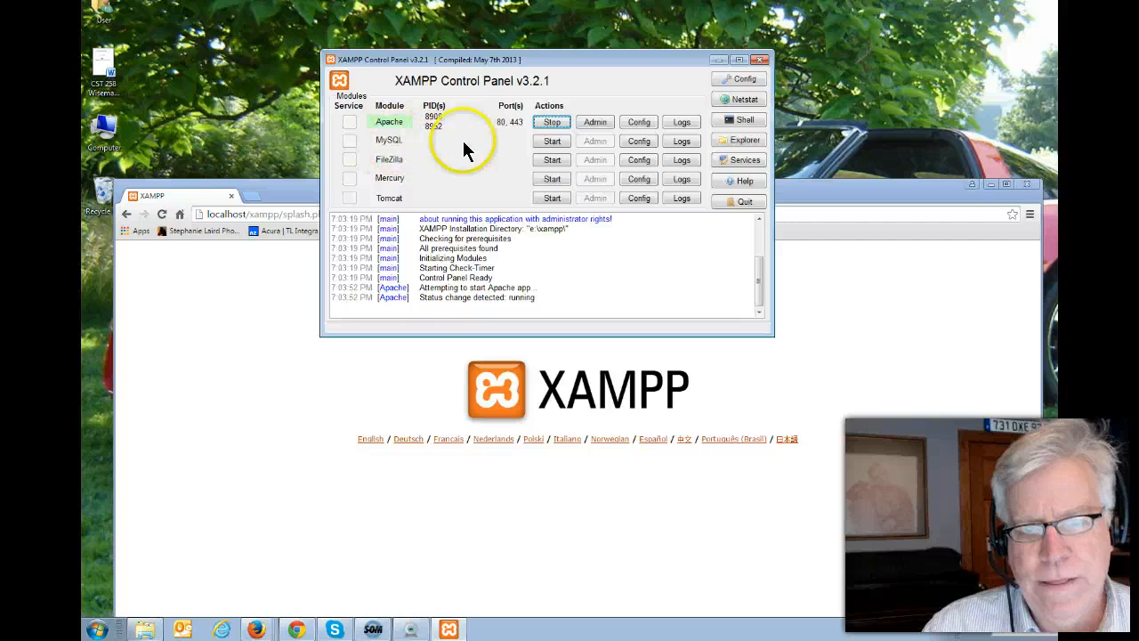
{"action": "left_click", "coordinate": [552, 141]}
Reload localhost in Chrome to show the XAMPP language-choice splash page
{"action": "left_click", "coordinate": [795, 200]}
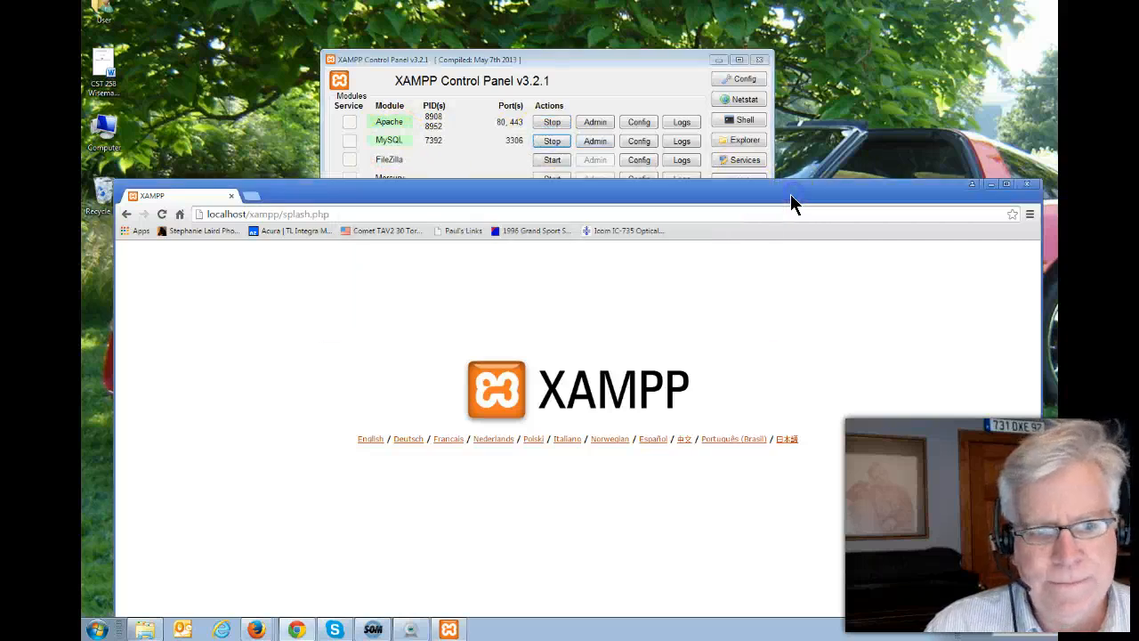
{"action": "left_click", "coordinate": [344, 215]}
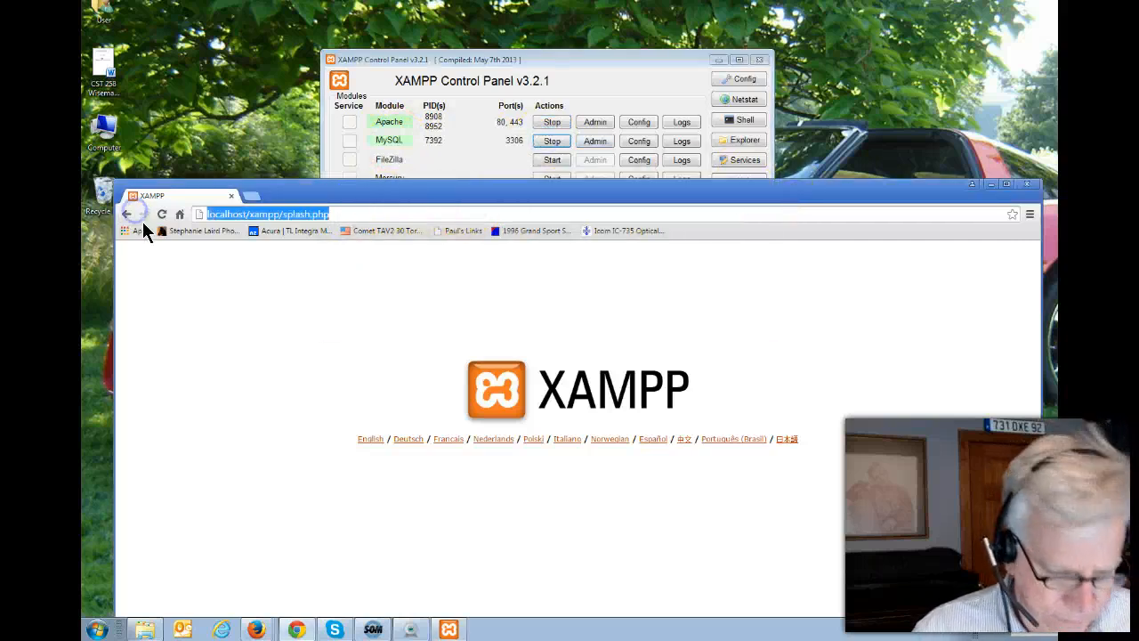
{"action": "type", "text": "localhost"}
{"action": "key", "text": "Return"}
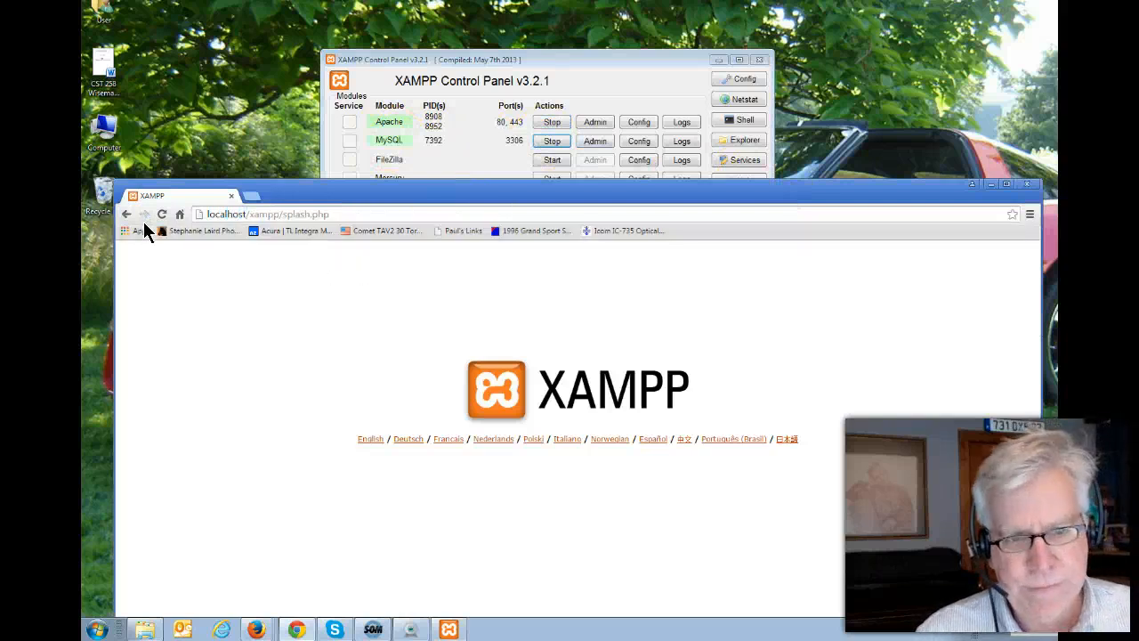
{"action": "left_click_drag", "start_coordinate": [394, 191], "coordinate": [407, 101]}
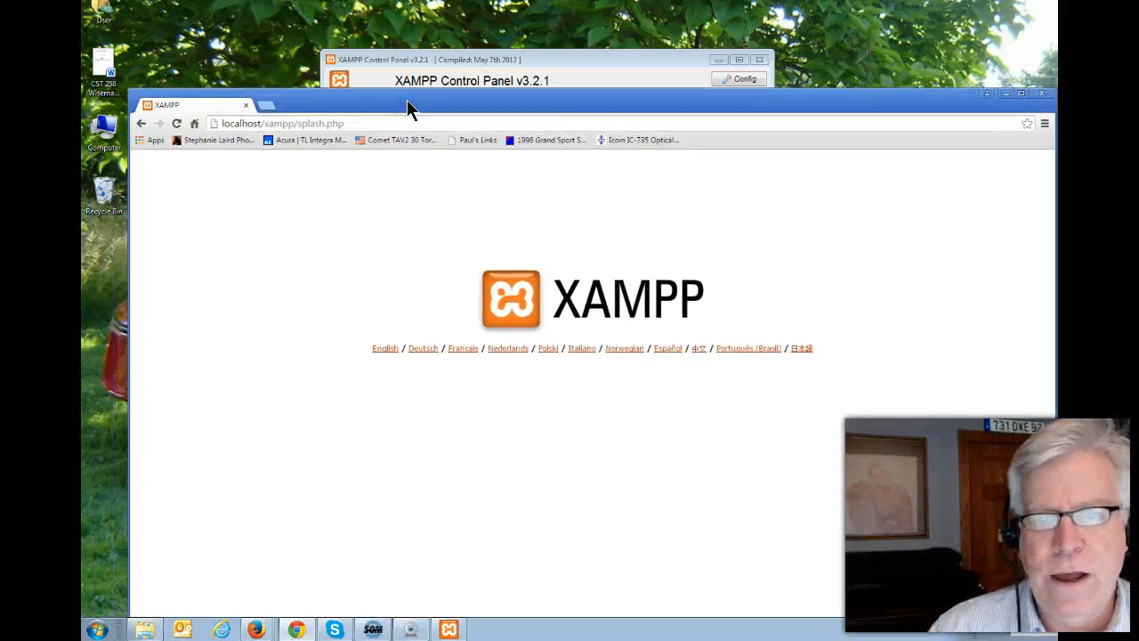
Choose English on the splash page to reach localhost/xampp/index.php, then rearrange the windows
{"action": "left_click", "coordinate": [387, 350]}
{"action": "left_click", "coordinate": [465, 105]}
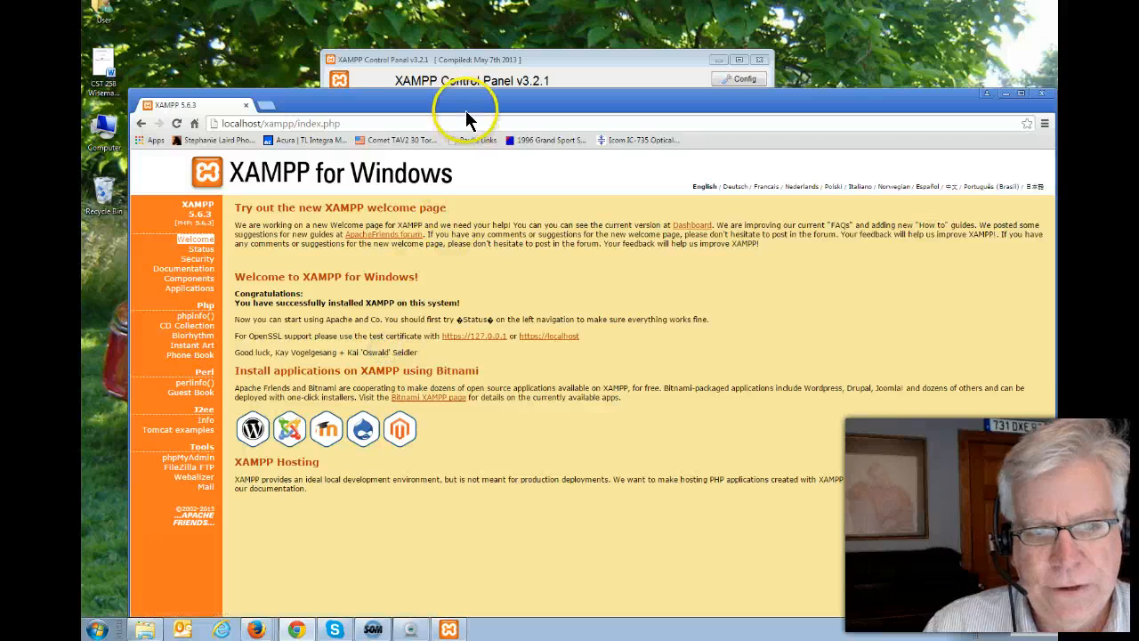
{"action": "left_click_drag", "start_coordinate": [467, 104], "coordinate": [478, 97]}
{"action": "left_click_drag", "start_coordinate": [352, 116], "coordinate": [224, 117]}
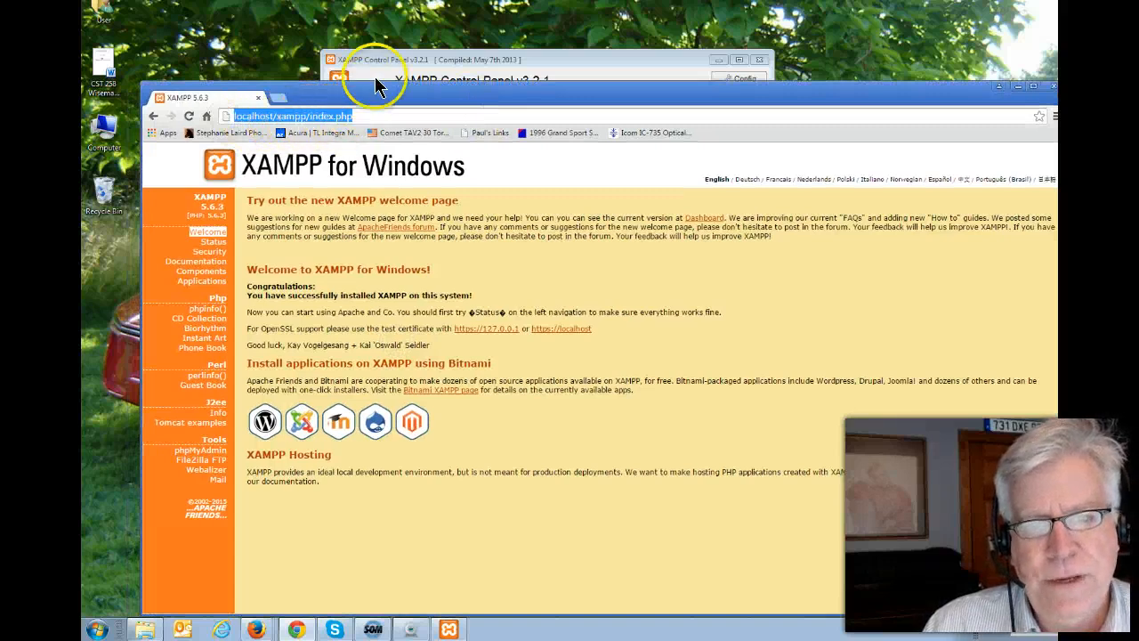
{"action": "left_click_drag", "start_coordinate": [457, 53], "coordinate": [669, 36]}
{"action": "left_click_drag", "start_coordinate": [499, 104], "coordinate": [451, 118]}
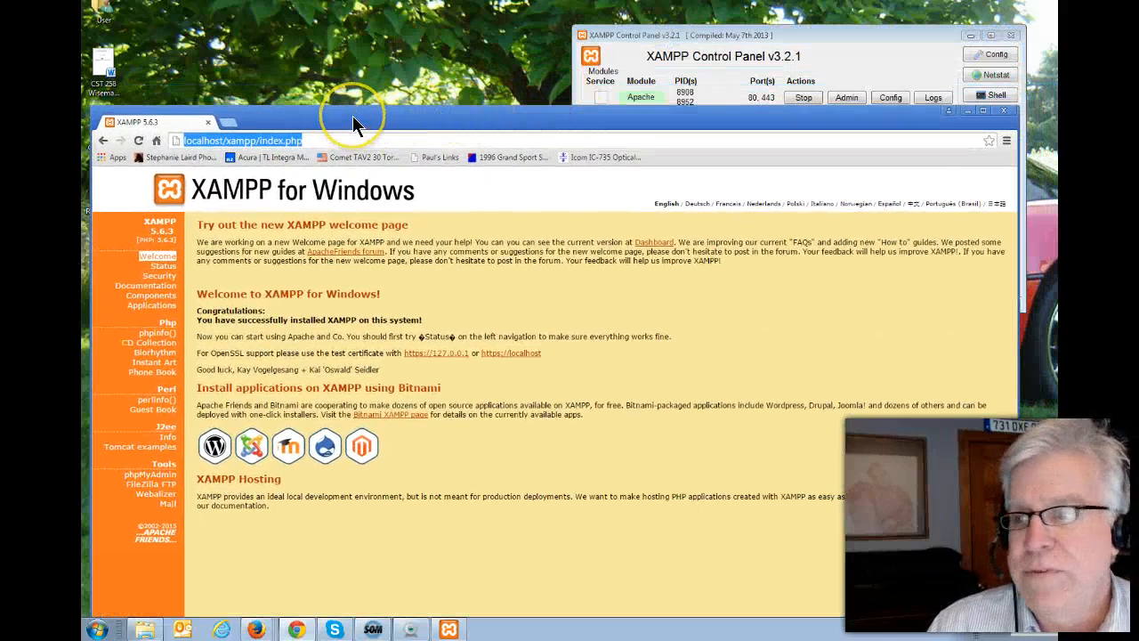
From the Start menu, open Computer, then New Volume (E:) and its xampp folder
{"action": "left_click", "coordinate": [94, 623]}
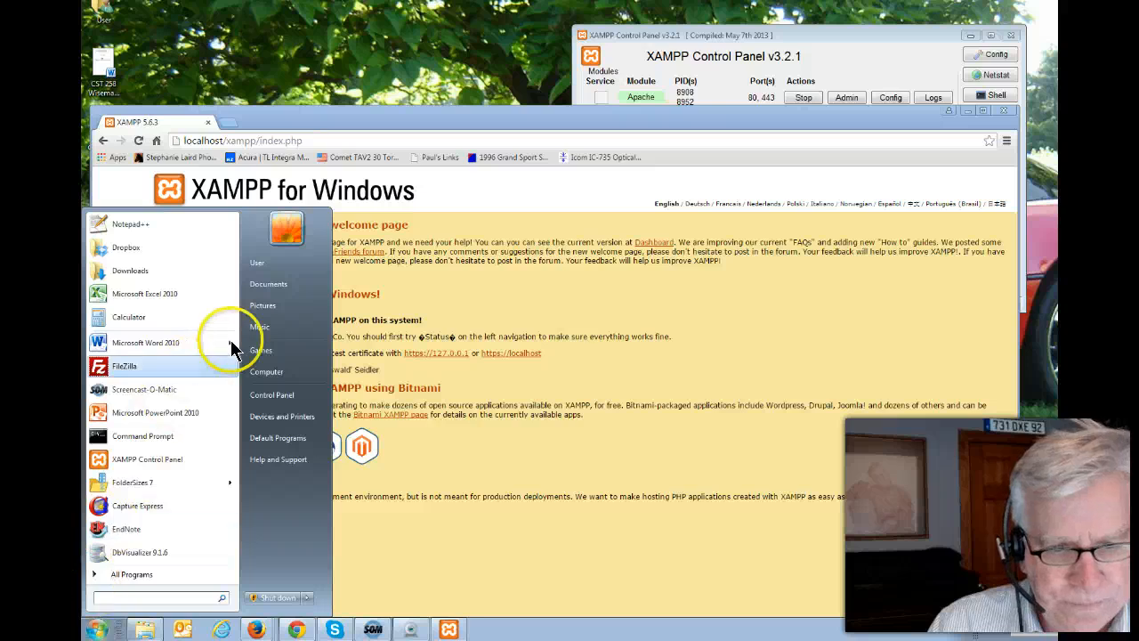
{"action": "left_click", "coordinate": [267, 372]}
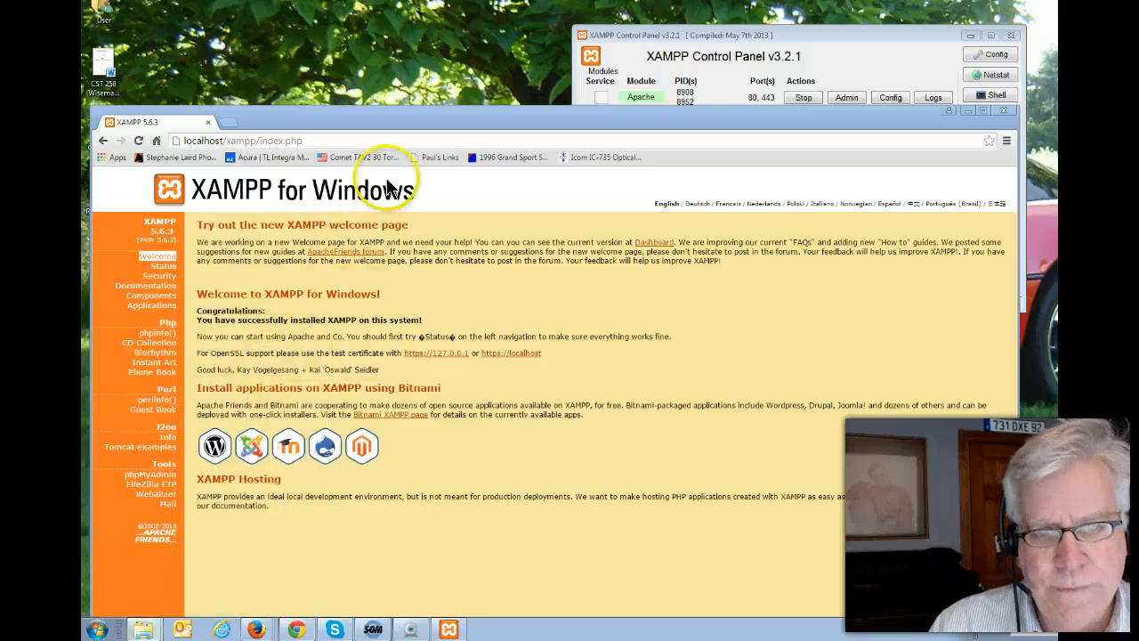
{"action": "left_click_drag", "start_coordinate": [490, 125], "coordinate": [617, 126]}
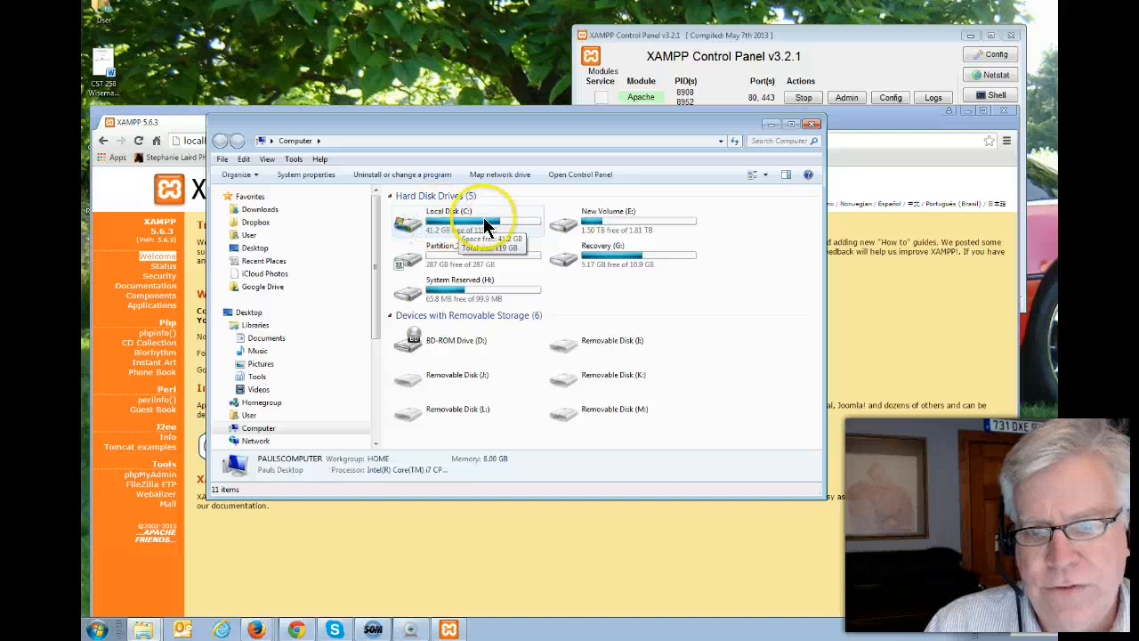
{"action": "double_click", "coordinate": [561, 224]}
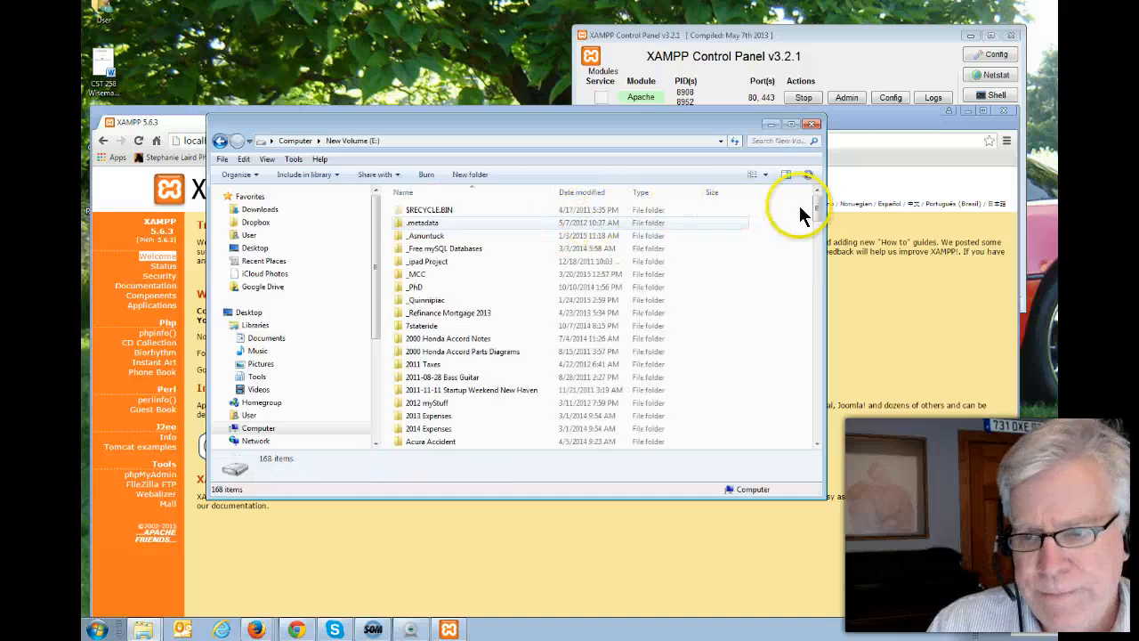
{"action": "left_click_drag", "start_coordinate": [819, 206], "coordinate": [836, 392]}
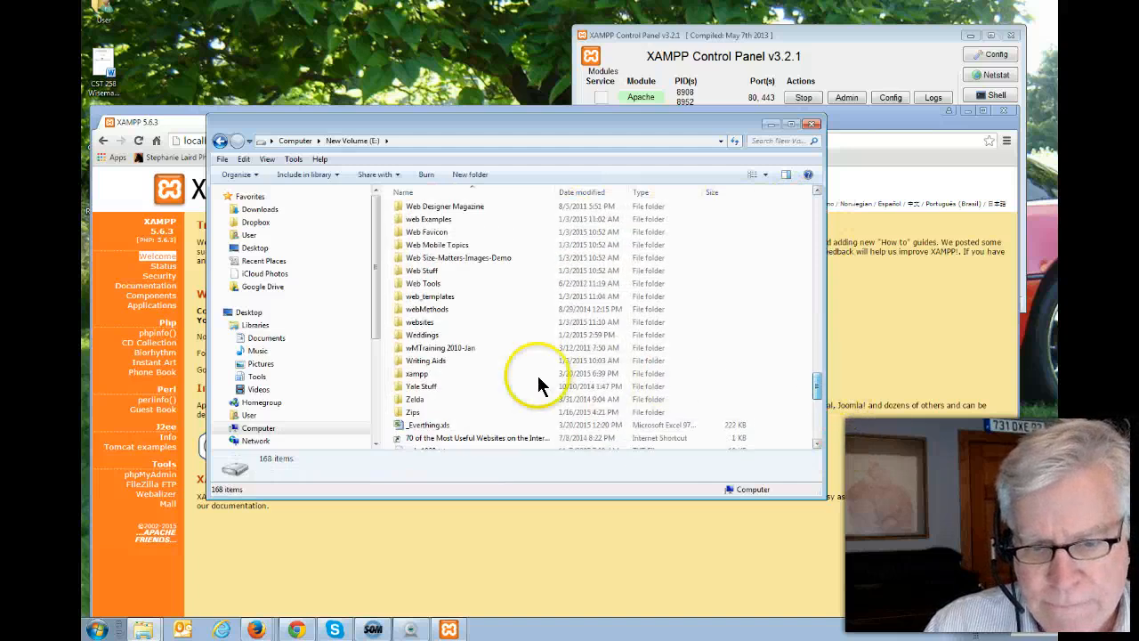
{"action": "left_click", "coordinate": [419, 374]}
{"action": "double_click", "coordinate": [419, 375]}
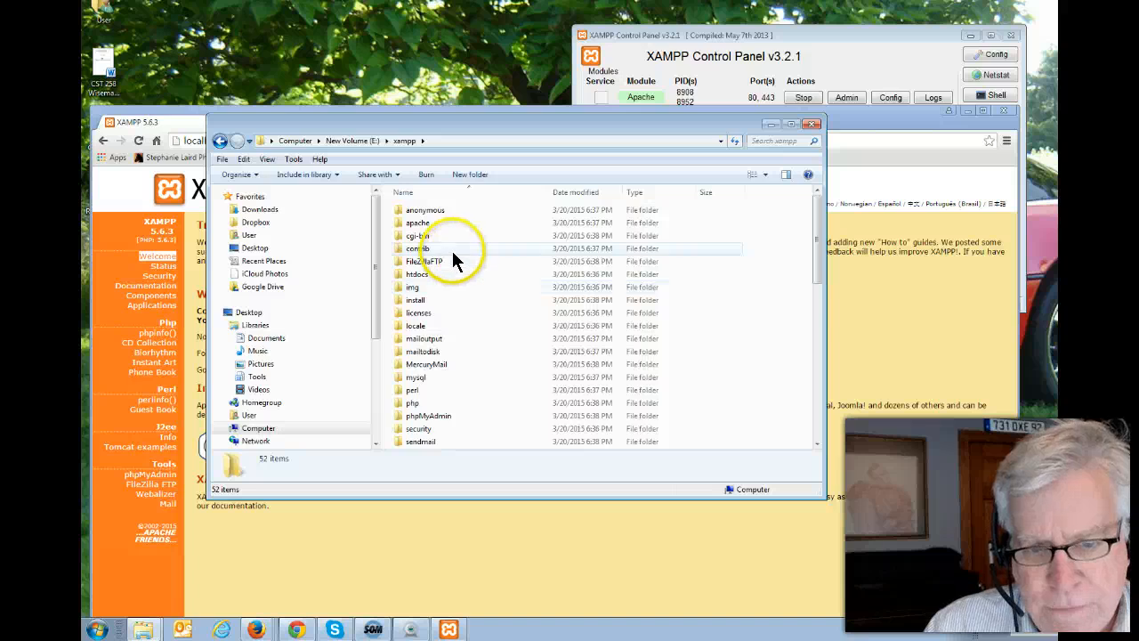
Open the htdocs folder inside E:\xampp
{"action": "left_click", "coordinate": [417, 278]}
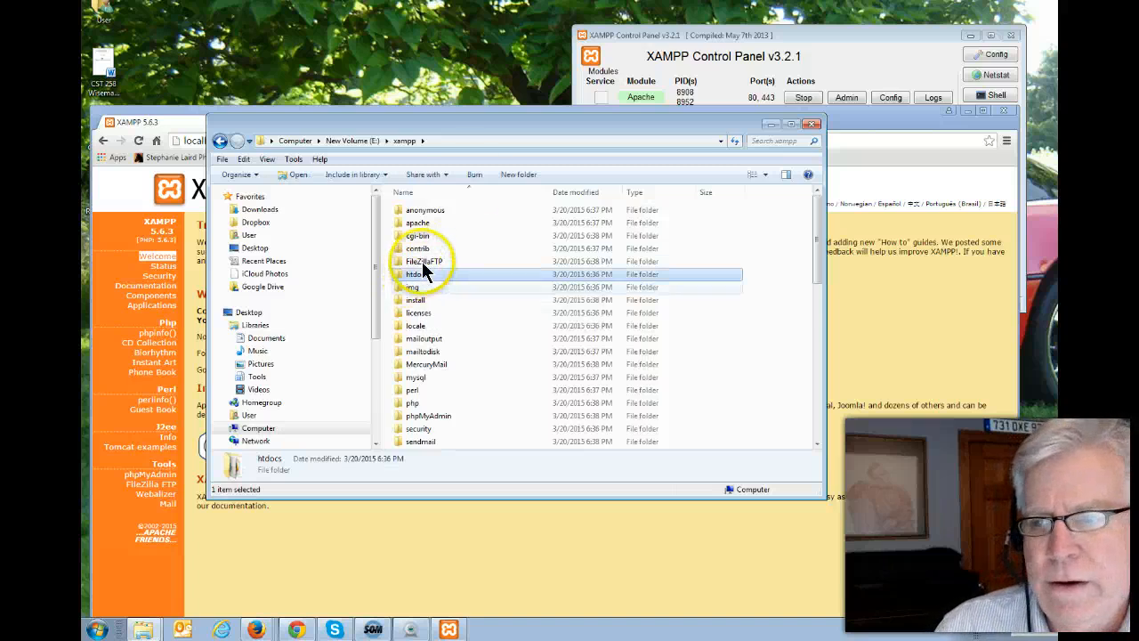
{"action": "left_click_drag", "start_coordinate": [467, 131], "coordinate": [547, 71]}
{"action": "left_click_drag", "start_coordinate": [299, 125], "coordinate": [293, 155]}
{"action": "left_click", "coordinate": [242, 171]}
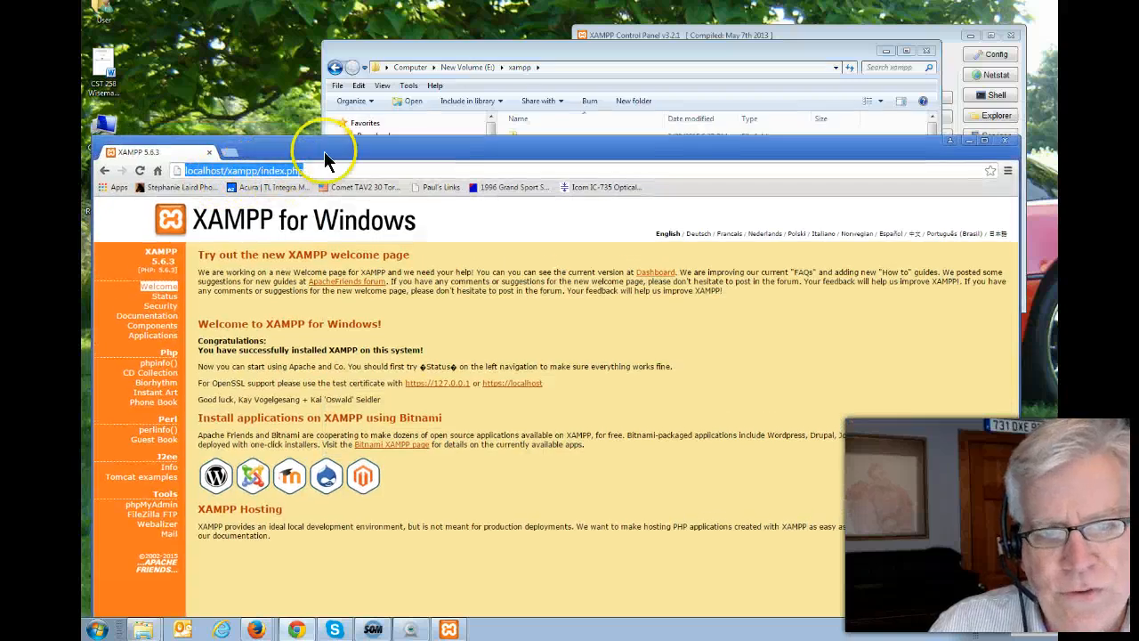
{"action": "left_click", "coordinate": [463, 50]}
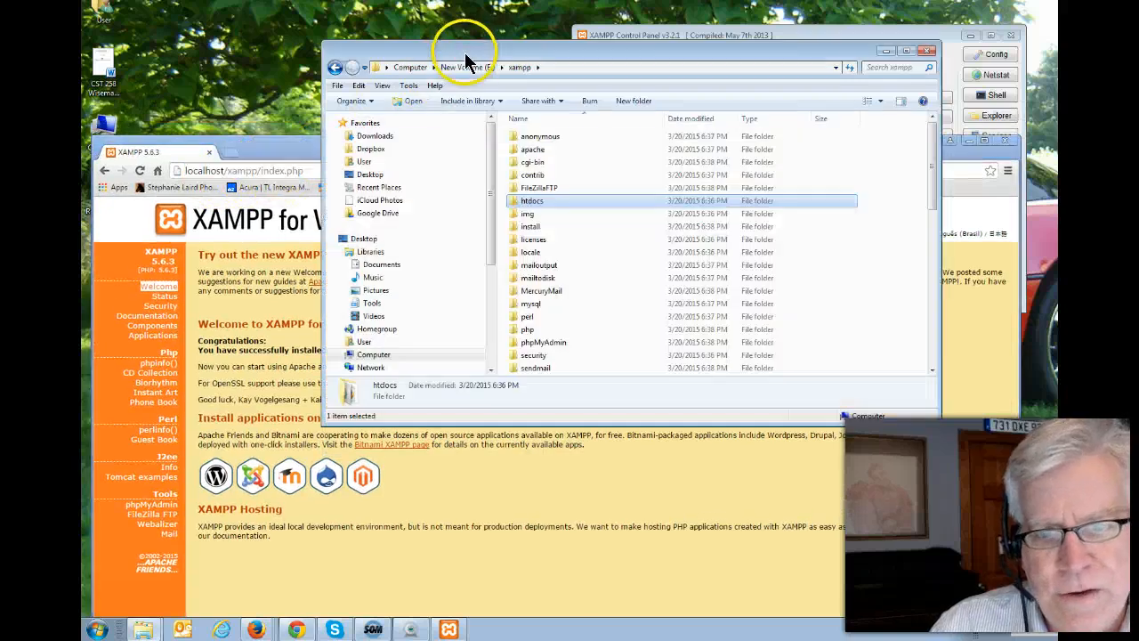
{"action": "double_click", "coordinate": [526, 200]}
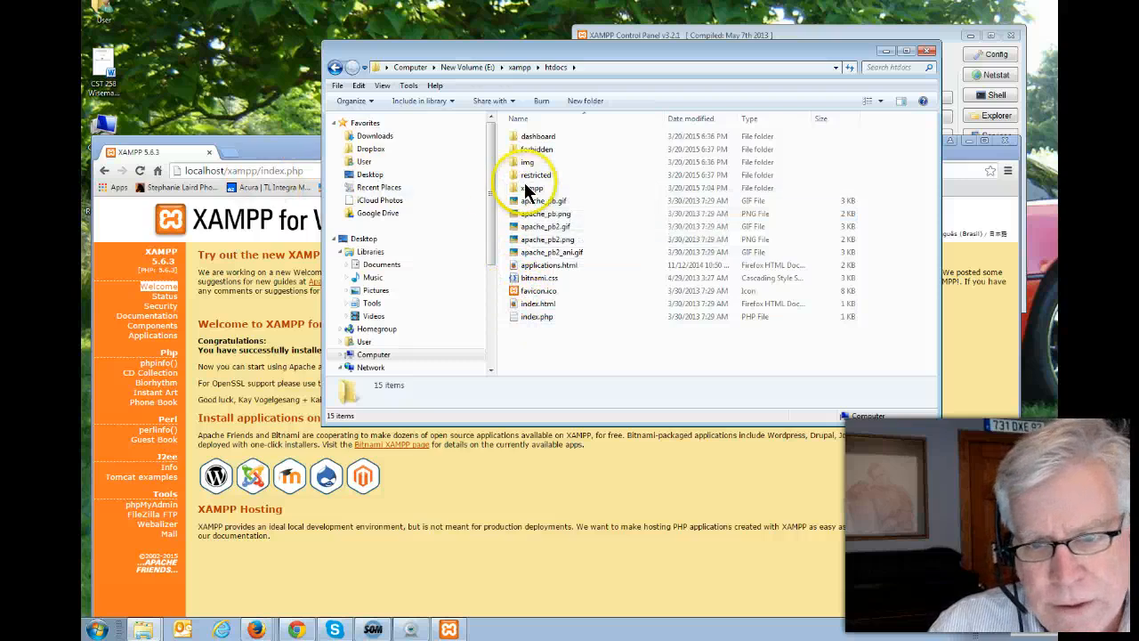
Peek into the htdocs\xampp subfolder and return to htdocs
{"action": "left_click", "coordinate": [536, 317]}
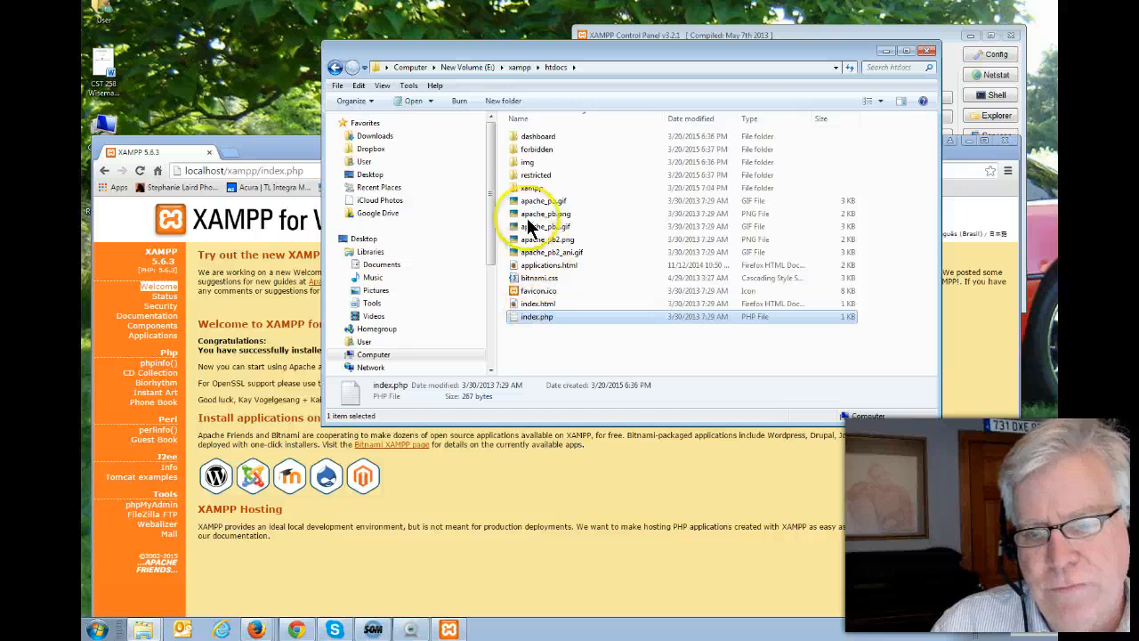
{"action": "double_click", "coordinate": [531, 189]}
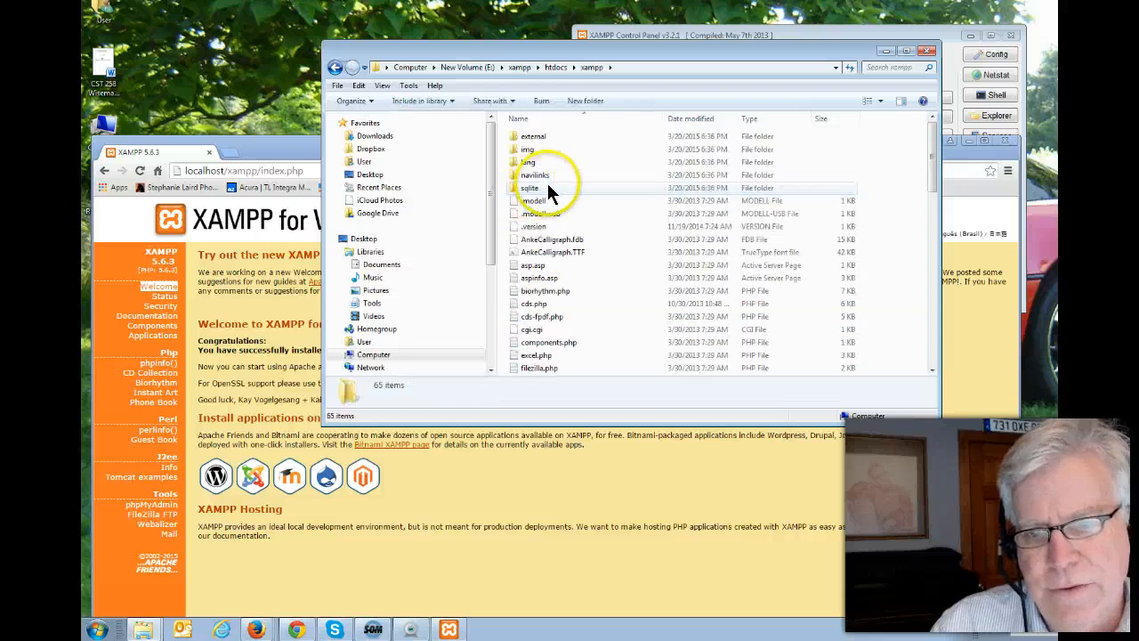
{"action": "left_click", "coordinate": [336, 68]}
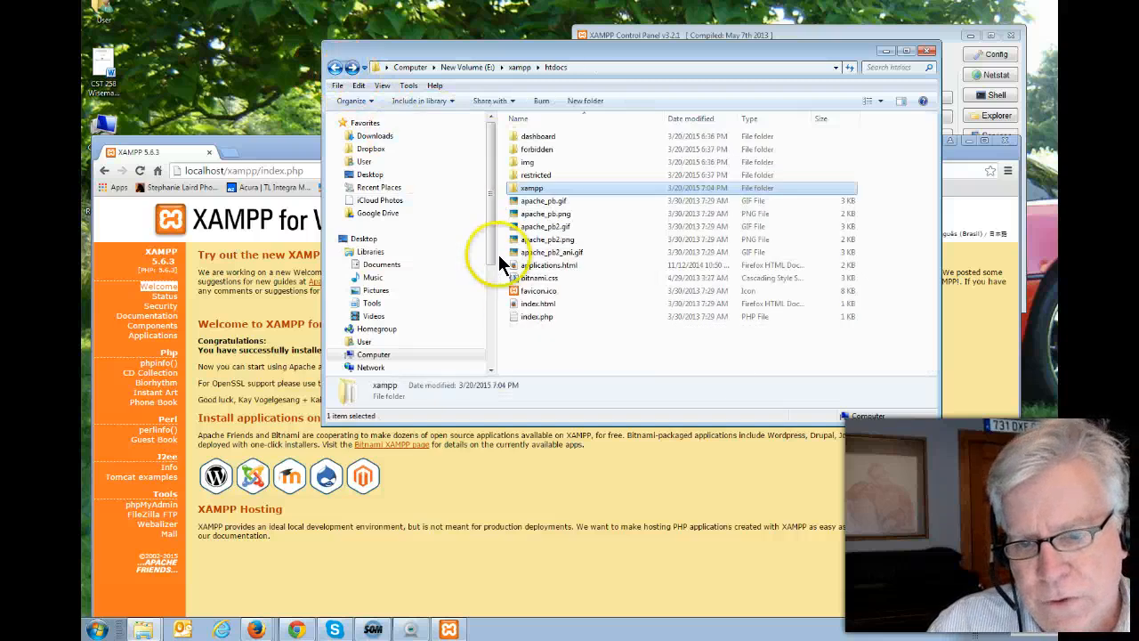
{"action": "left_click", "coordinate": [526, 308]}
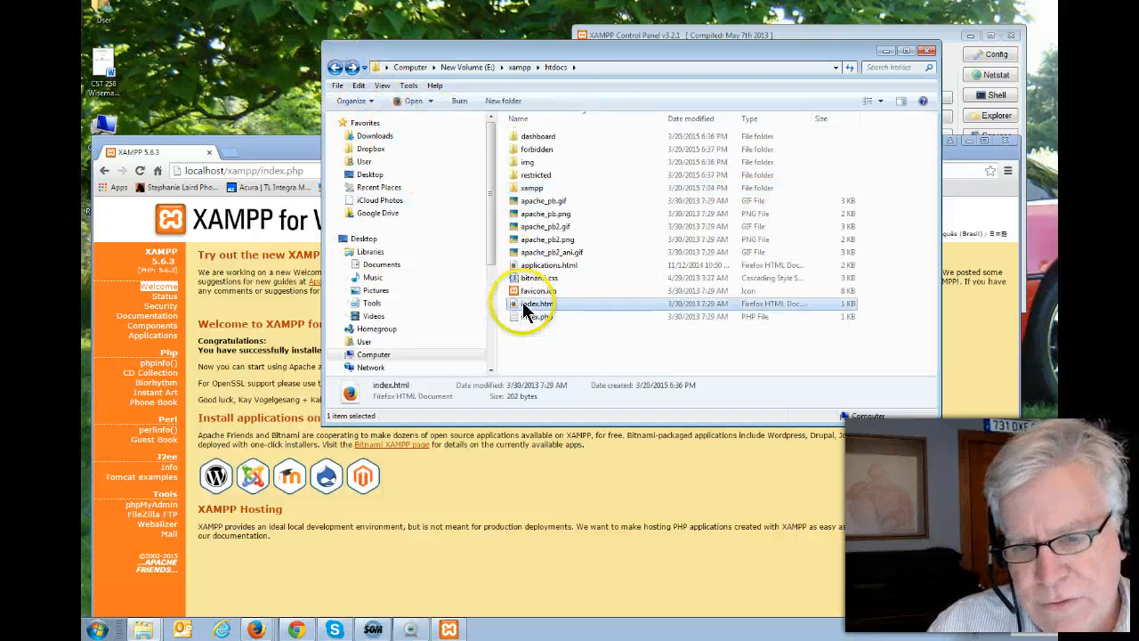
Rename index.php to indexORG.php, passing through an interim name indexOLD.php
{"action": "left_click", "coordinate": [526, 318]}
{"action": "right_click", "coordinate": [526, 318]}
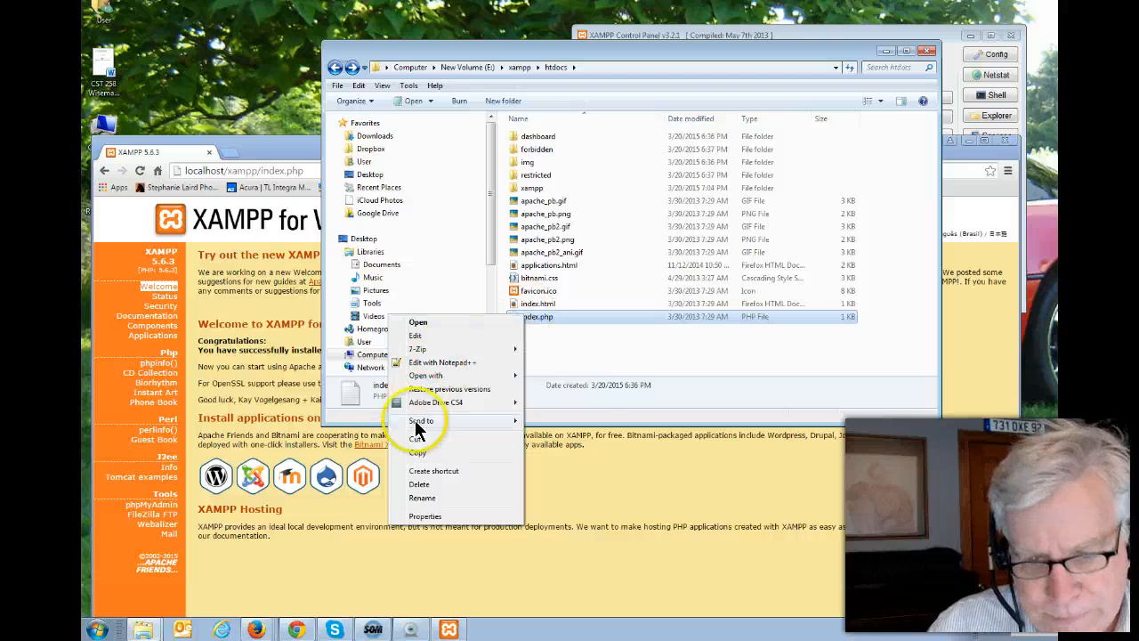
{"action": "left_click", "coordinate": [420, 498]}
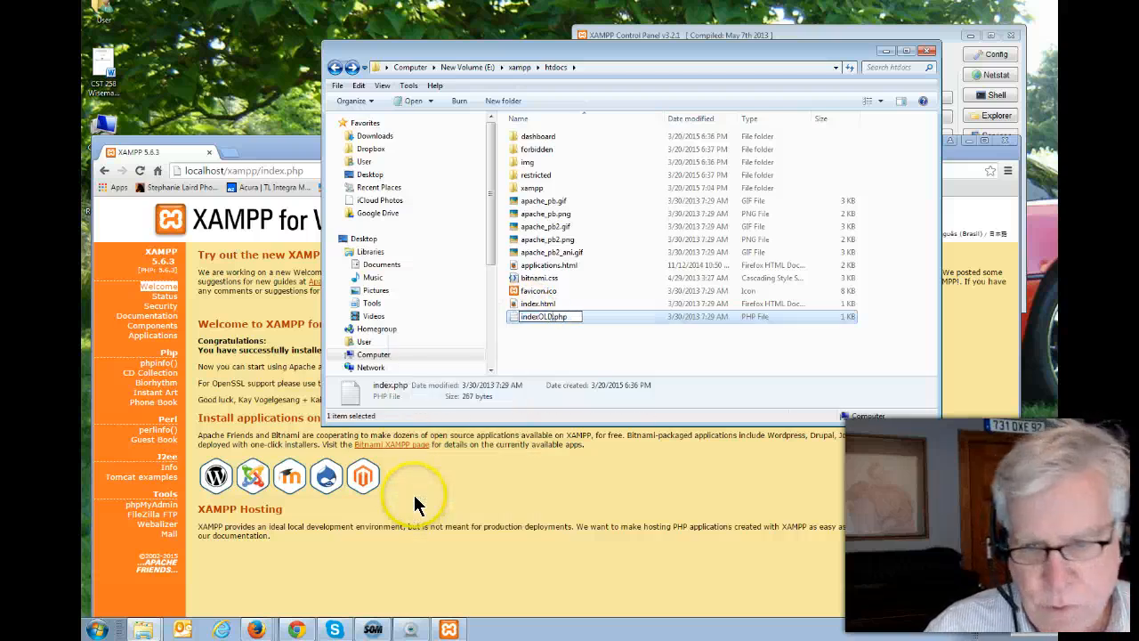
{"action": "key", "text": "Return"}
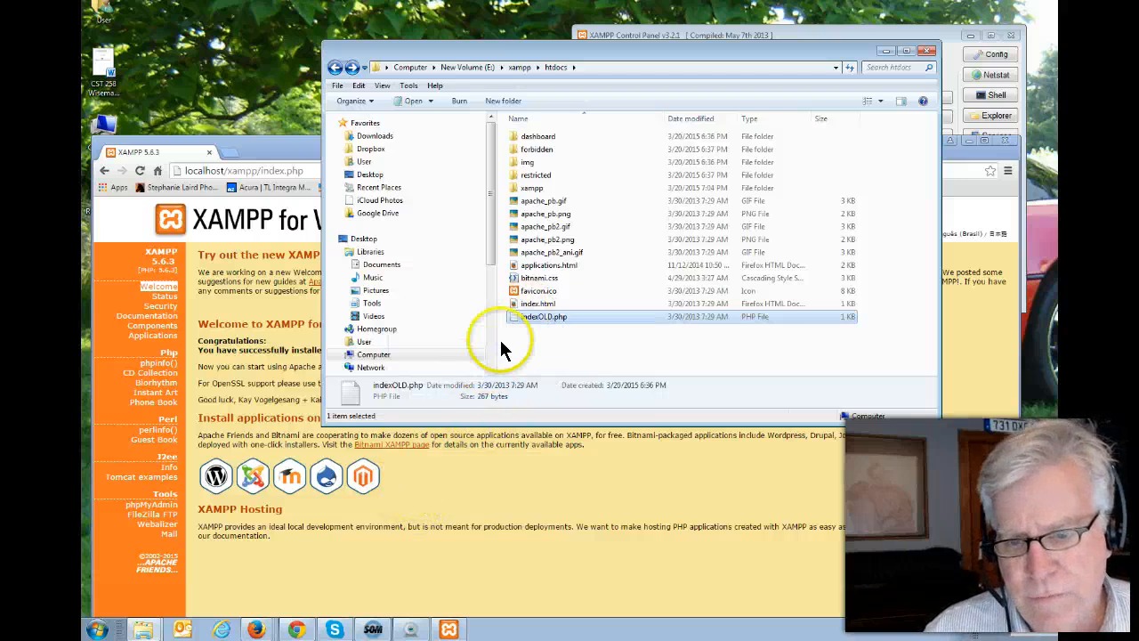
{"action": "left_click", "coordinate": [538, 305]}
{"action": "right_click", "coordinate": [542, 306]}
{"action": "left_click", "coordinate": [610, 336]}
{"action": "left_click", "coordinate": [538, 313]}
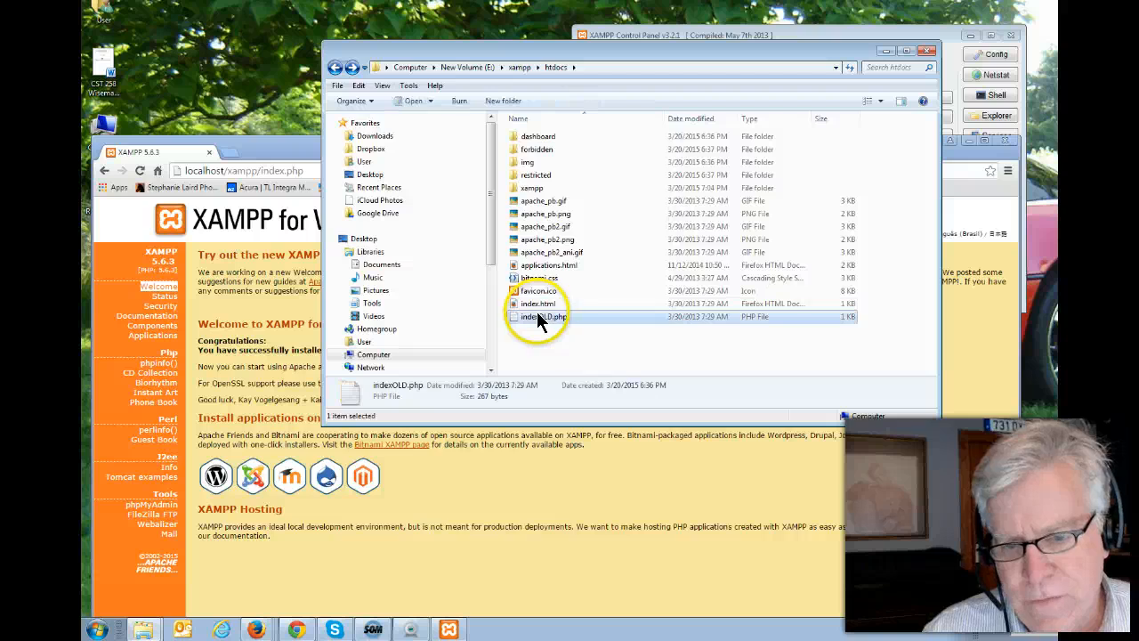
{"action": "right_click", "coordinate": [537, 313]}
{"action": "left_click", "coordinate": [438, 497]}
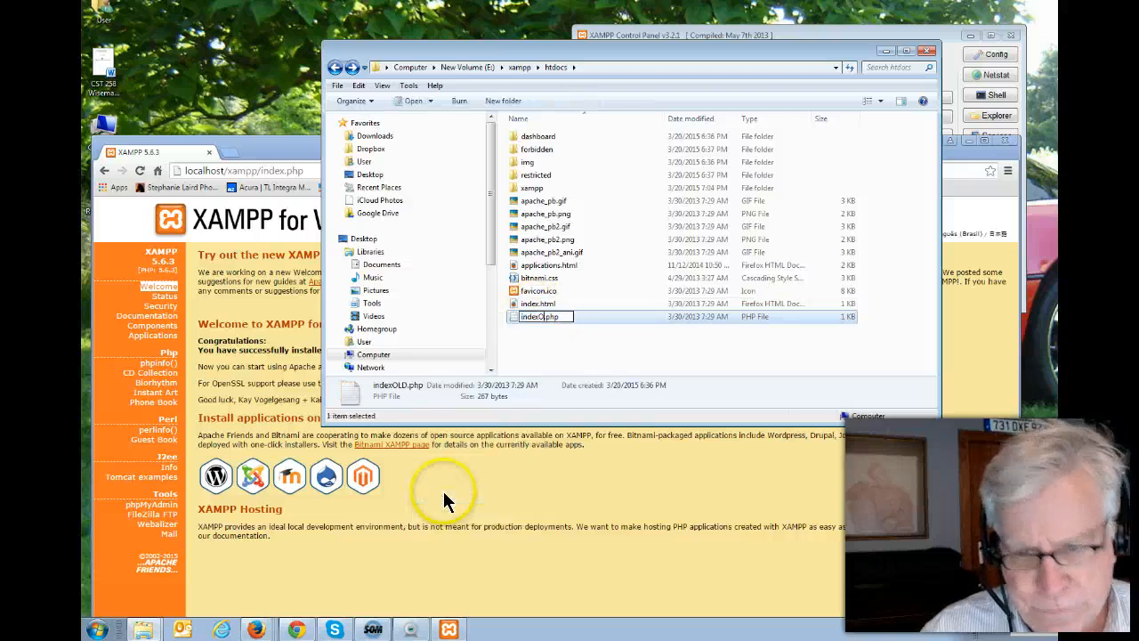
{"action": "key", "text": "Return"}
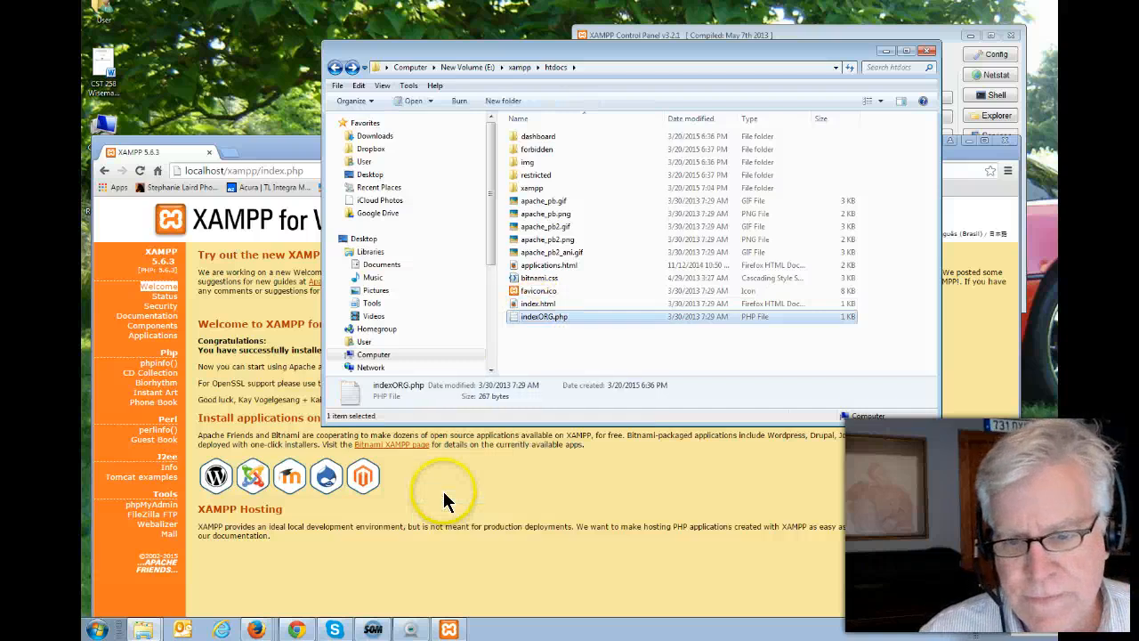
Rename index.html to indexORG.html
{"action": "left_click", "coordinate": [532, 304]}
{"action": "right_click", "coordinate": [534, 304]}
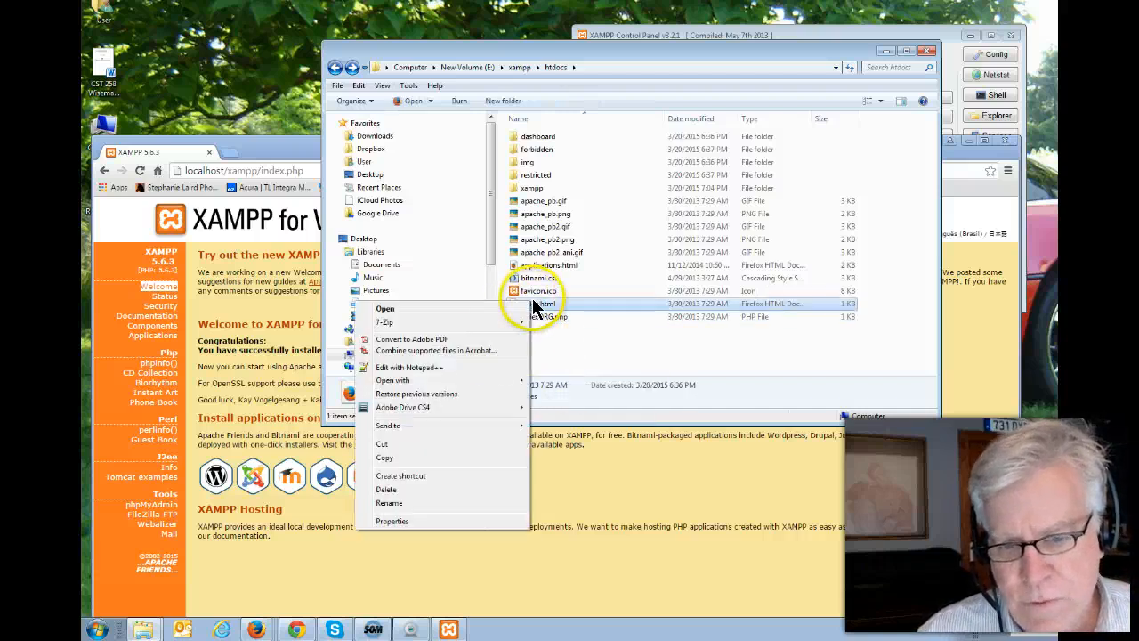
{"action": "left_click", "coordinate": [415, 502]}
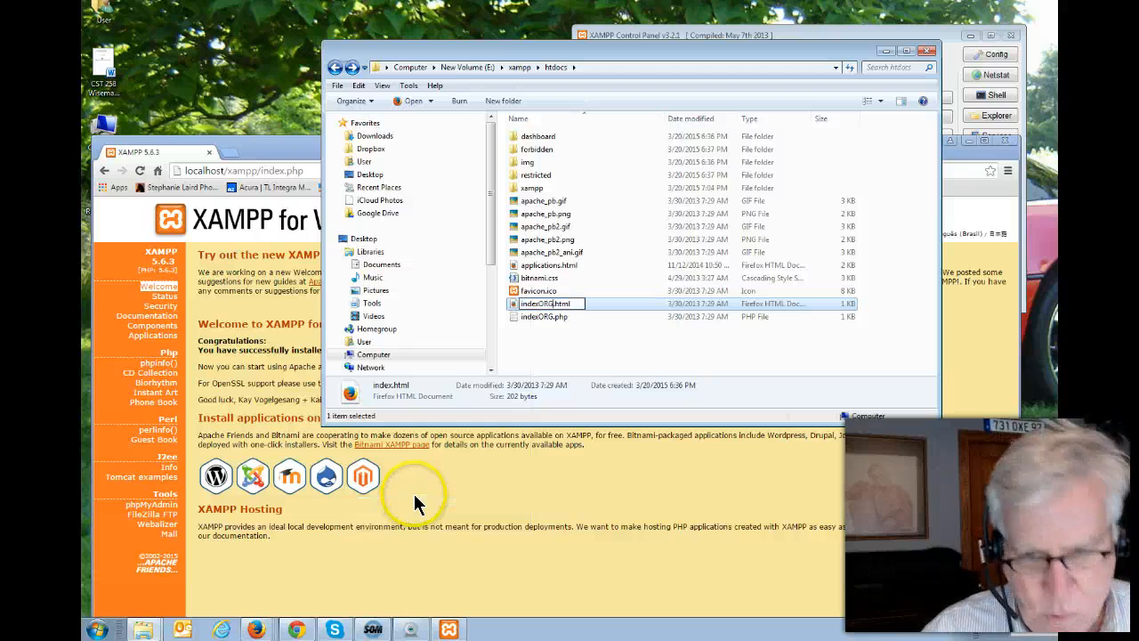
{"action": "type", "text": "ORG"}
{"action": "key", "text": "Return"}
Load localhost/ in Chrome to show the Index of / file listing
{"action": "left_click", "coordinate": [267, 171]}
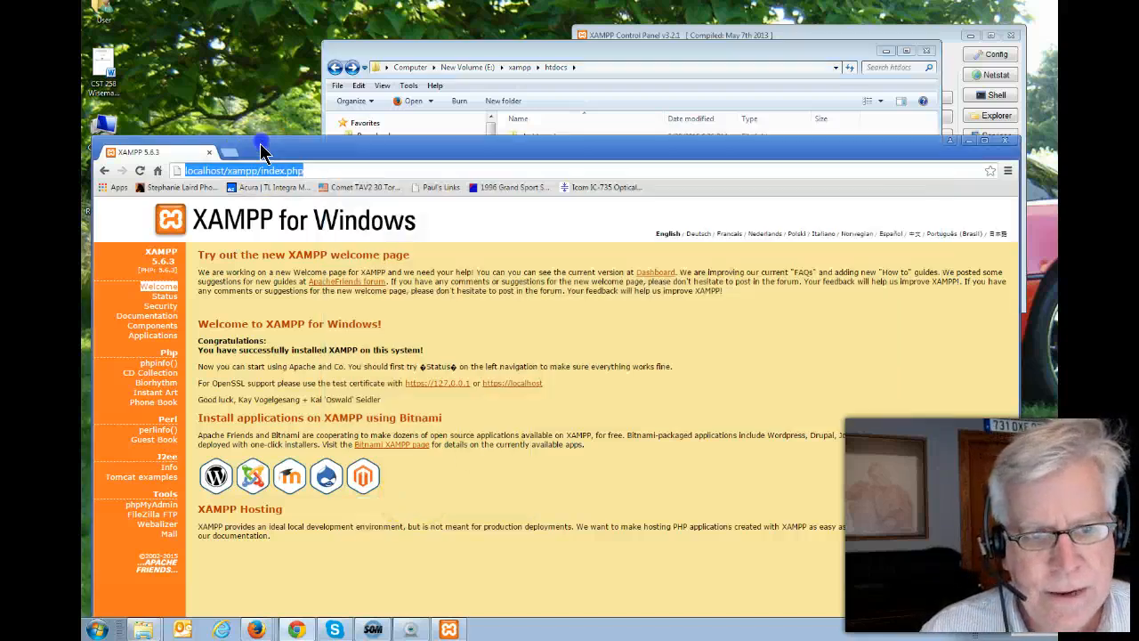
{"action": "left_click", "coordinate": [300, 170]}
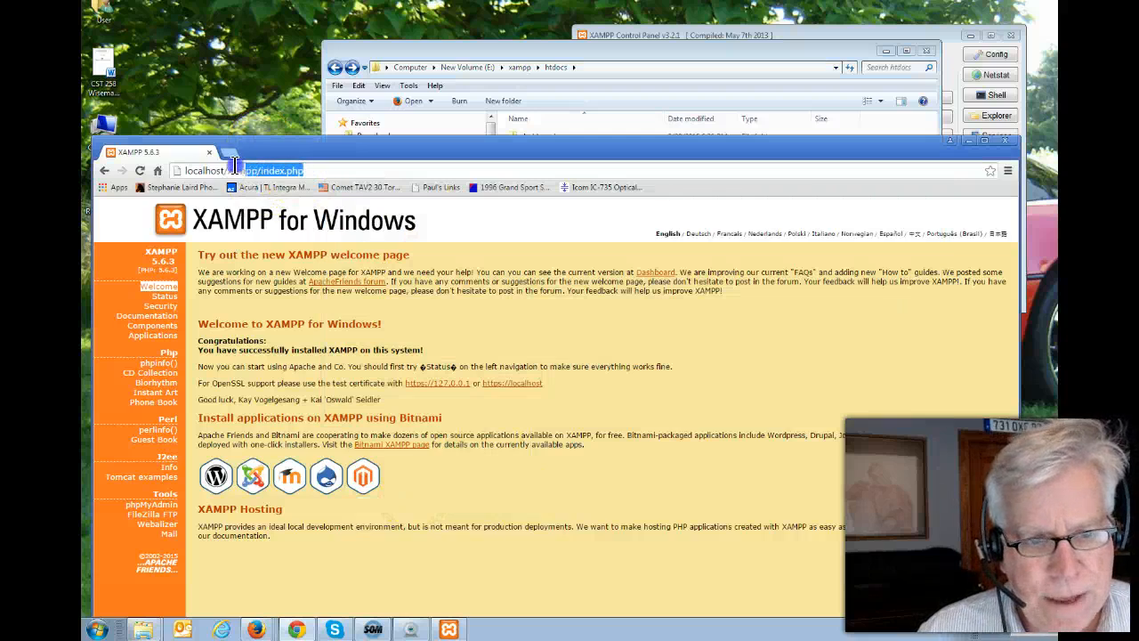
{"action": "key", "text": "BackSpace"}
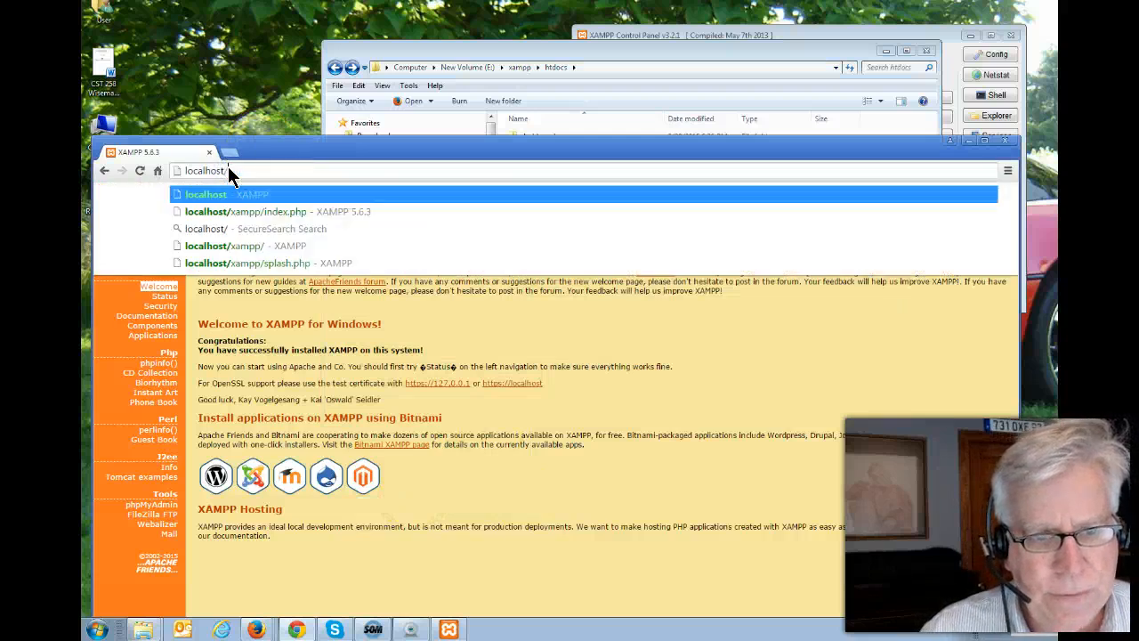
{"action": "key", "text": "Return"}
Open indexORG.php from the listing to reach the XAMPP welcome page, then go back
{"action": "left_click_drag", "start_coordinate": [425, 149], "coordinate": [530, 98]}
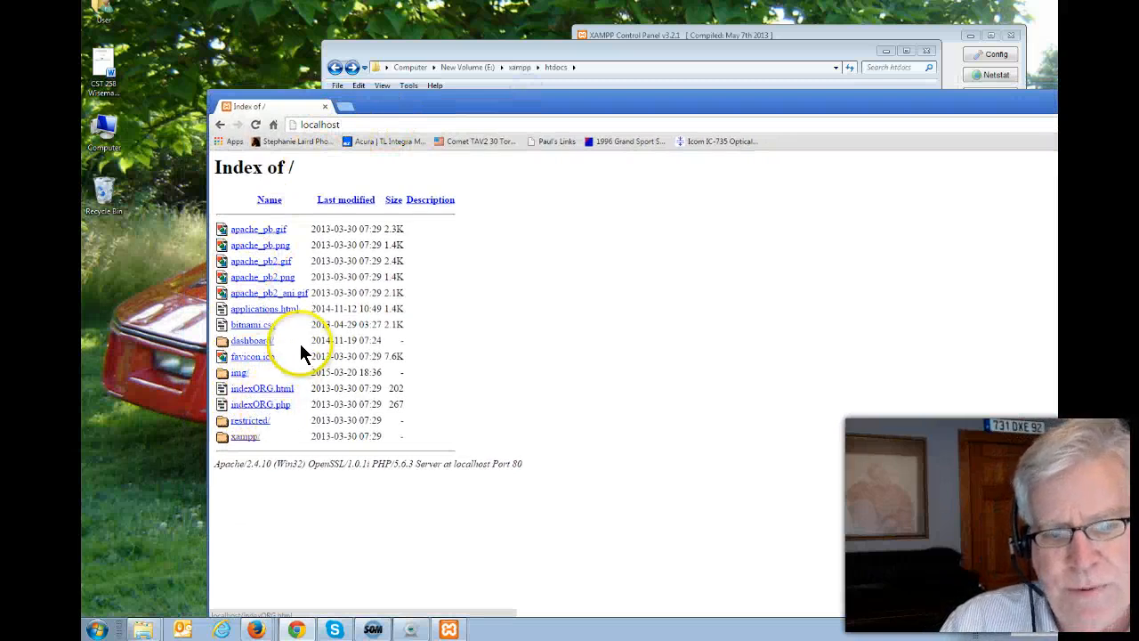
{"action": "left_click_drag", "start_coordinate": [480, 103], "coordinate": [461, 107]}
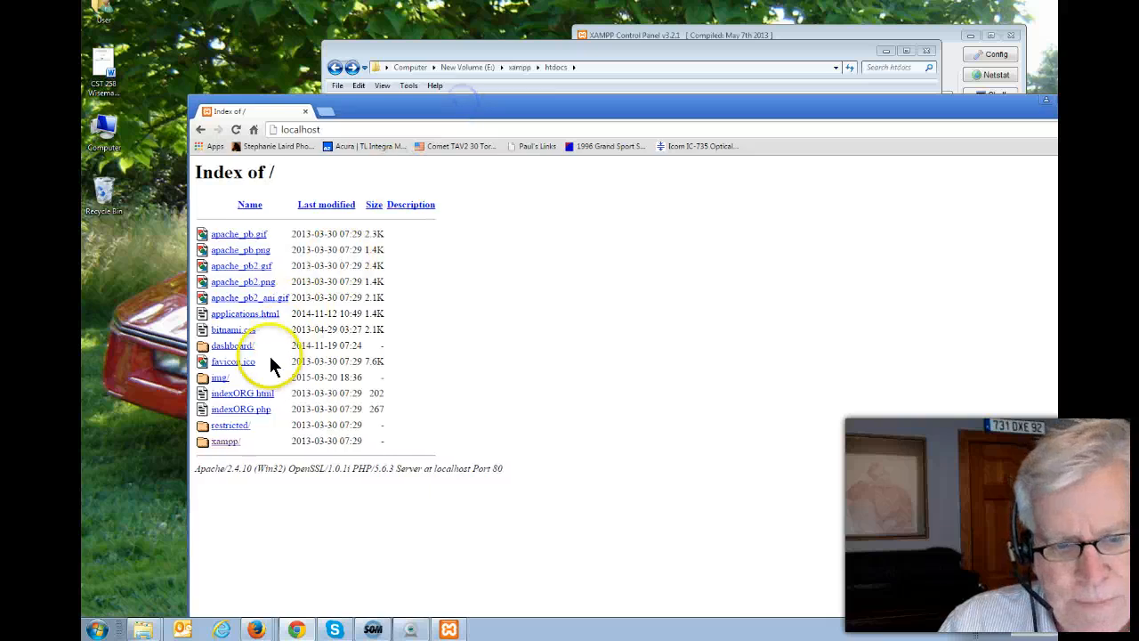
{"action": "left_click", "coordinate": [239, 411]}
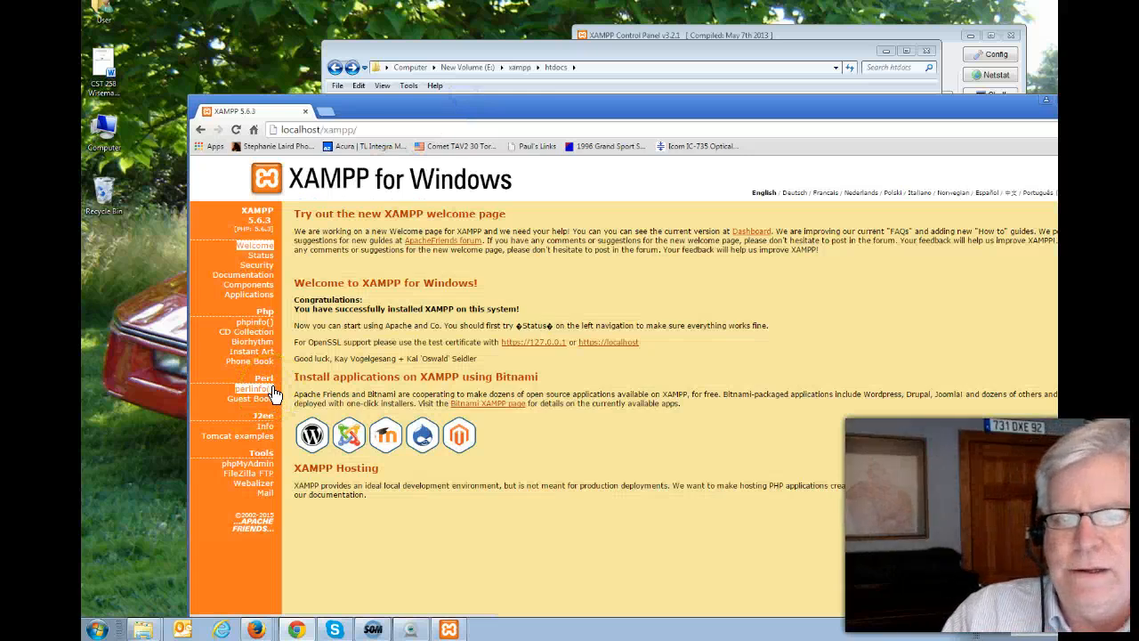
{"action": "left_click_drag", "start_coordinate": [365, 130], "coordinate": [336, 131]}
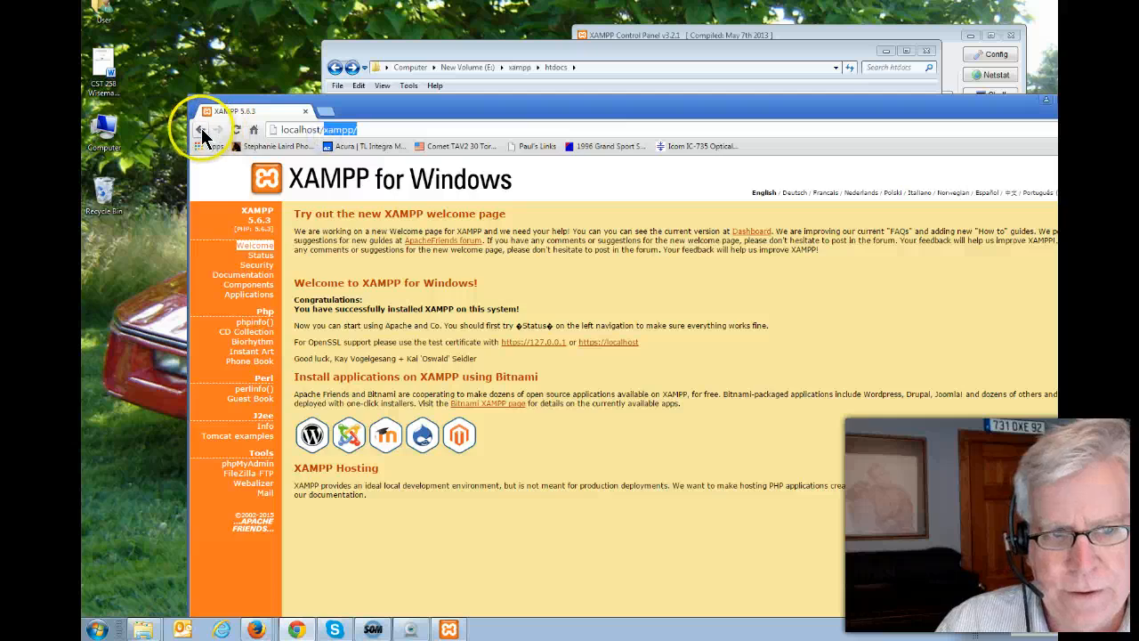
{"action": "left_click", "coordinate": [201, 130]}
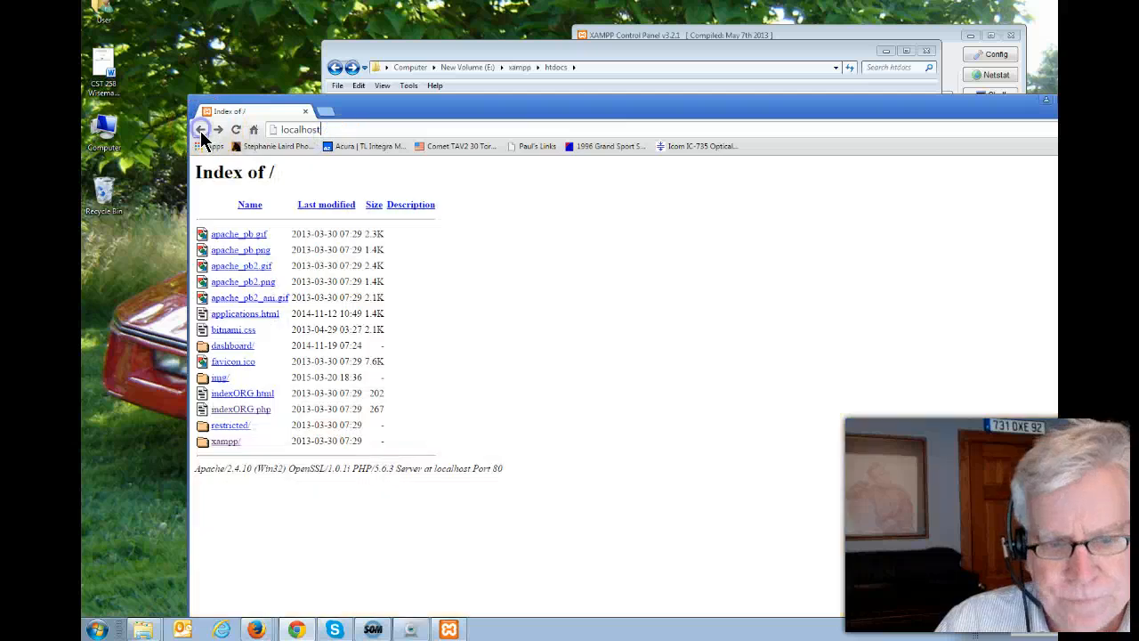
Check indexORG.html's It works! page and indexORG.php, returning to the Index of / listing
{"action": "left_click", "coordinate": [242, 393]}
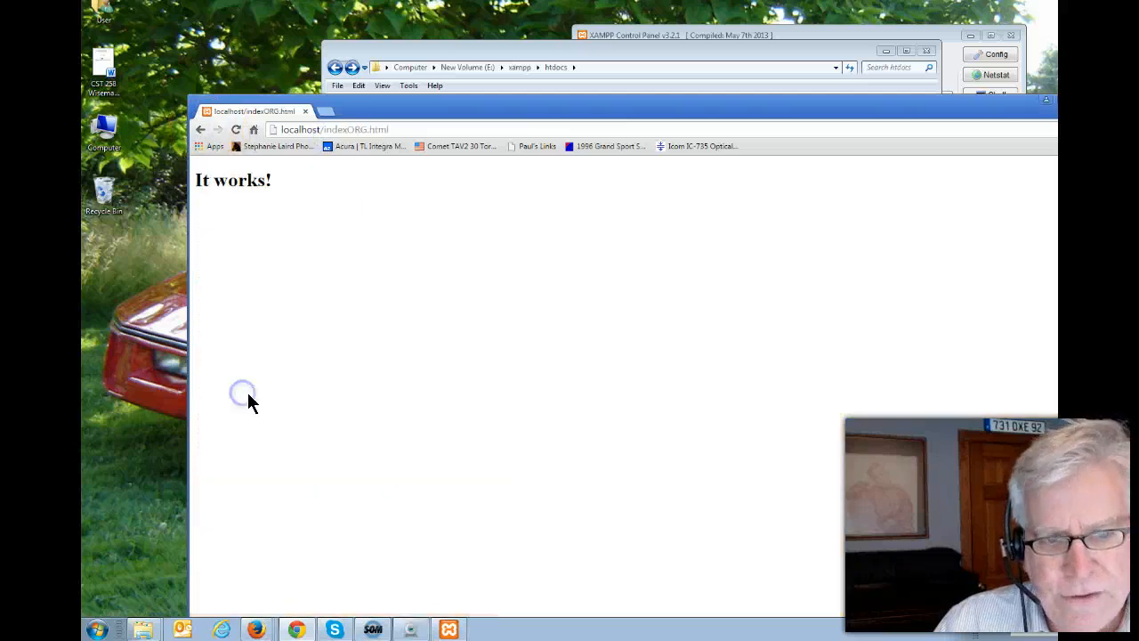
{"action": "left_click", "coordinate": [201, 130]}
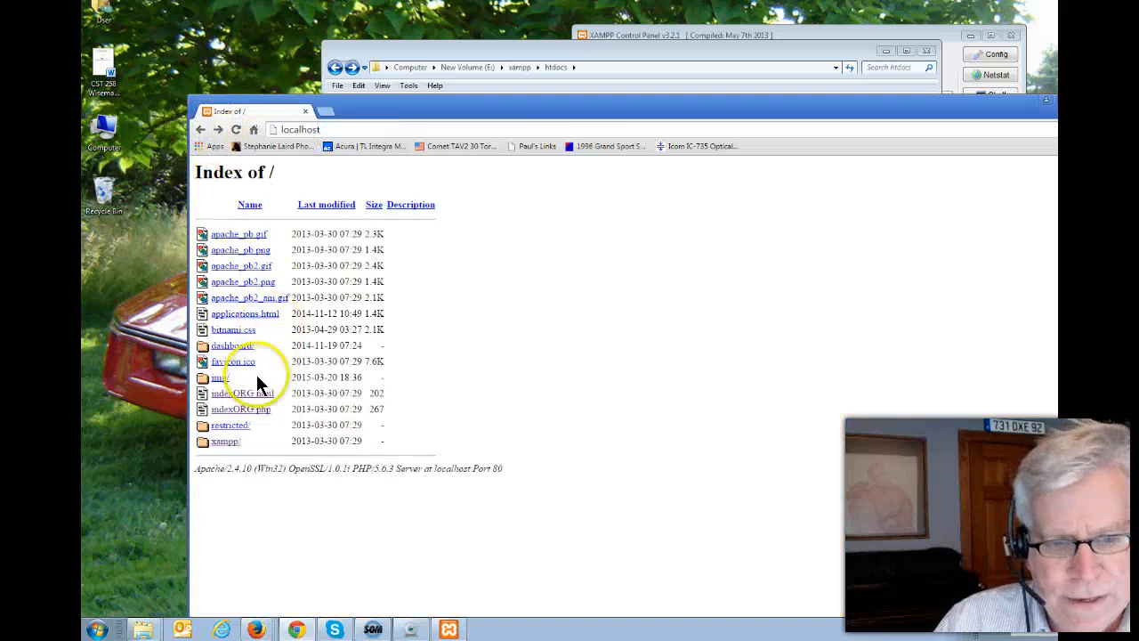
{"action": "left_click", "coordinate": [231, 413]}
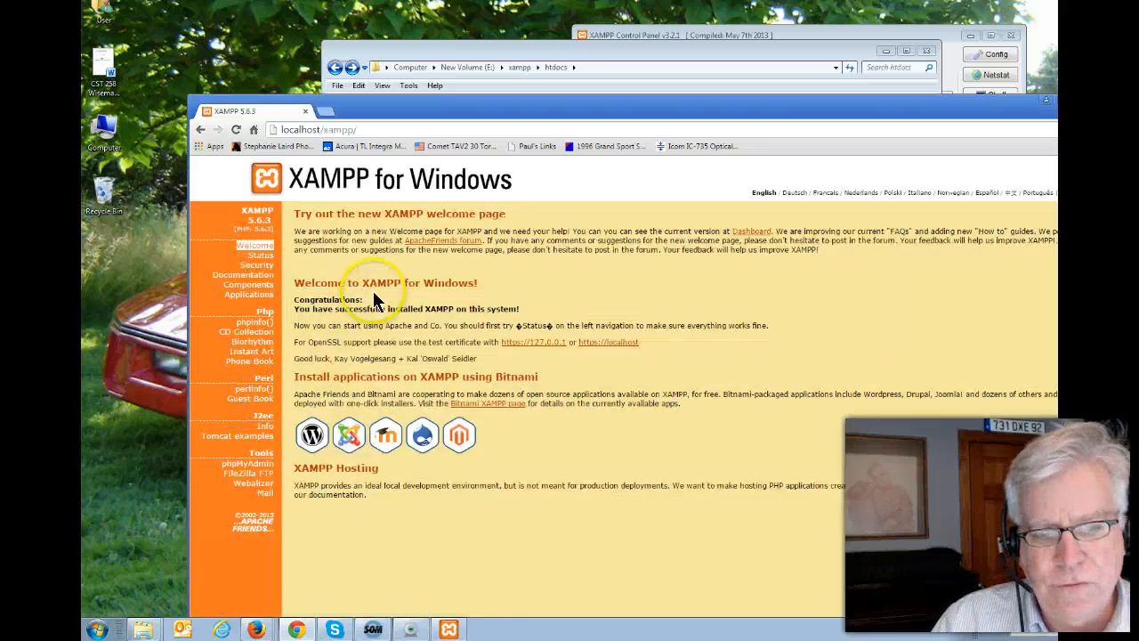
{"action": "left_click_drag", "start_coordinate": [403, 111], "coordinate": [370, 90]}
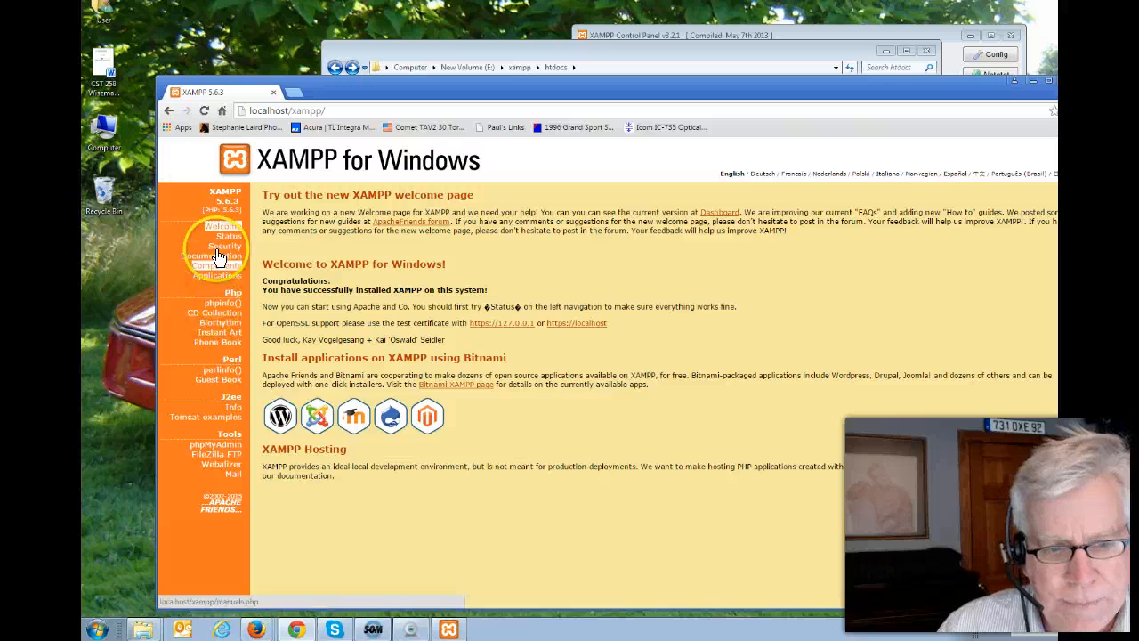
{"action": "left_click", "coordinate": [169, 109]}
Bring the htdocs Explorer window forward and go up to the xampp folder
{"action": "left_click_drag", "start_coordinate": [345, 81], "coordinate": [295, 219]}
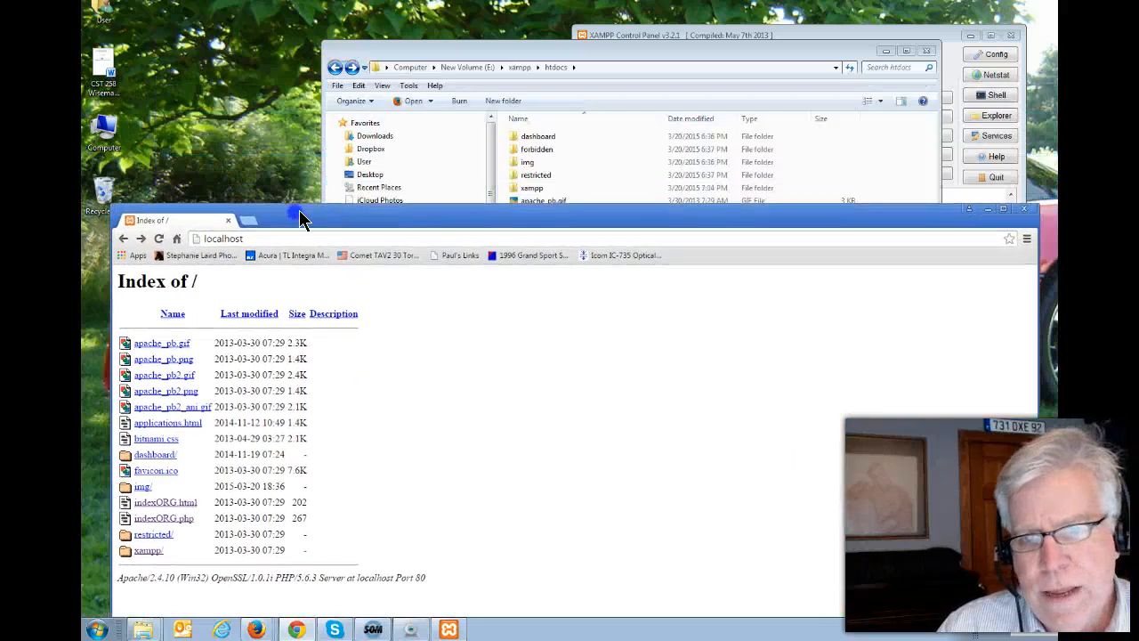
{"action": "left_click", "coordinate": [607, 46]}
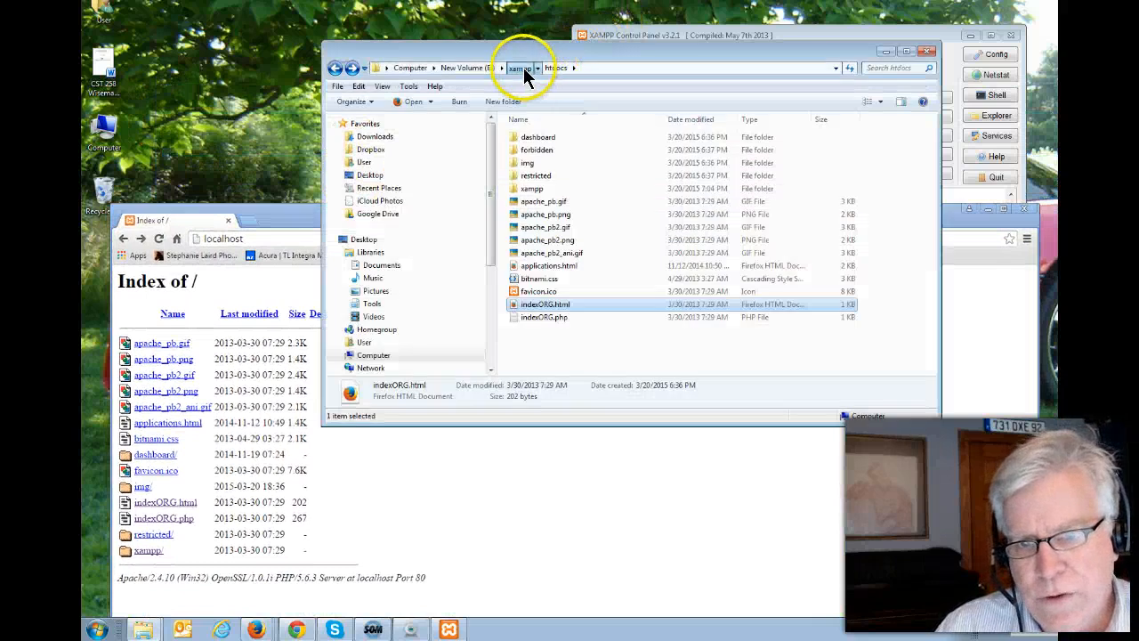
{"action": "left_click", "coordinate": [523, 68]}
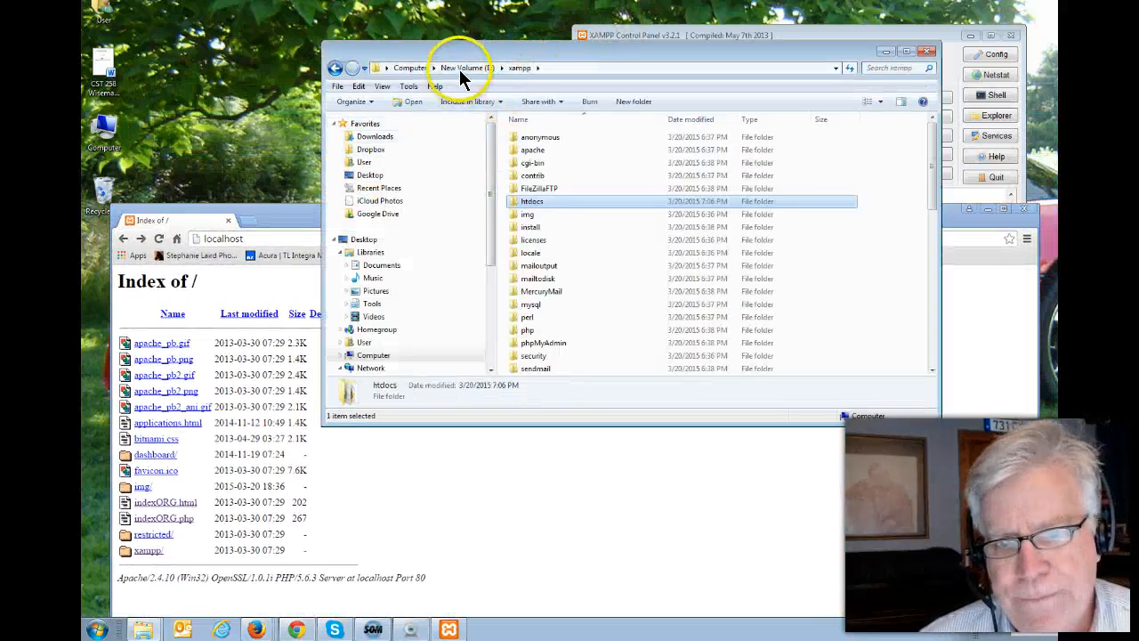
Navigate from the E: drive root through xampp back into htdocs with its 15 items
{"action": "left_click", "coordinate": [459, 70]}
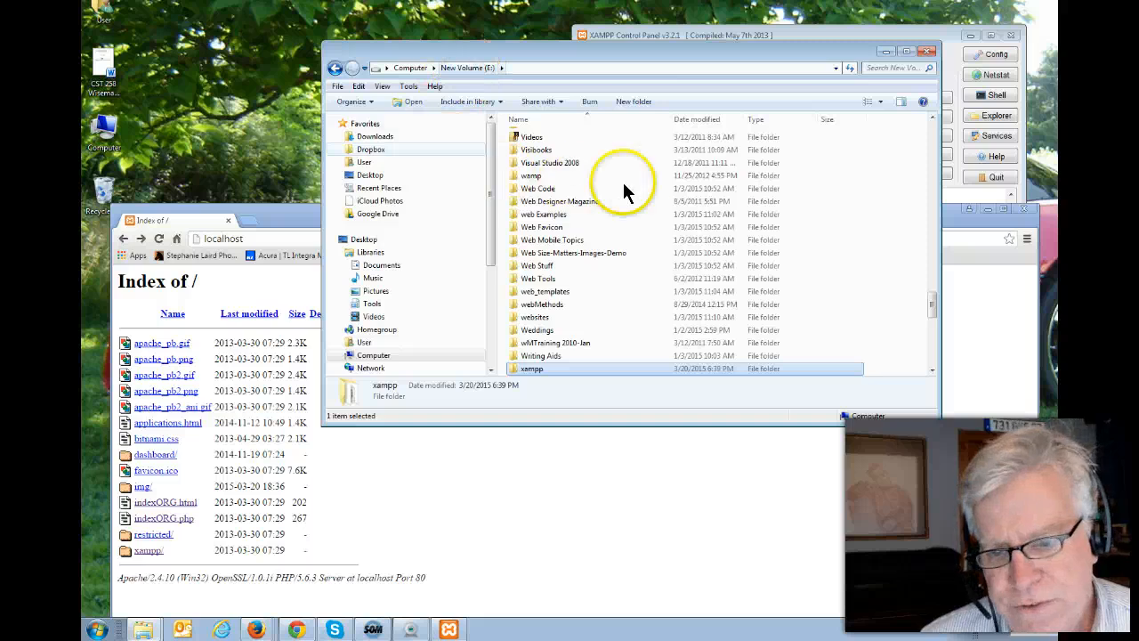
{"action": "left_click_drag", "start_coordinate": [933, 299], "coordinate": [932, 309]}
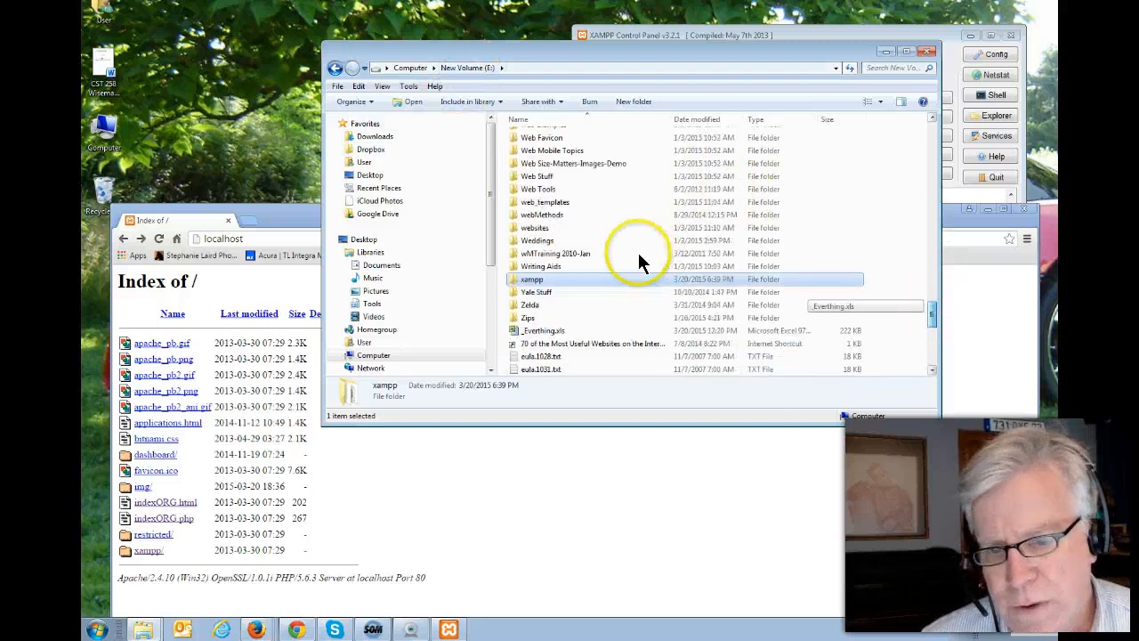
{"action": "double_click", "coordinate": [535, 280]}
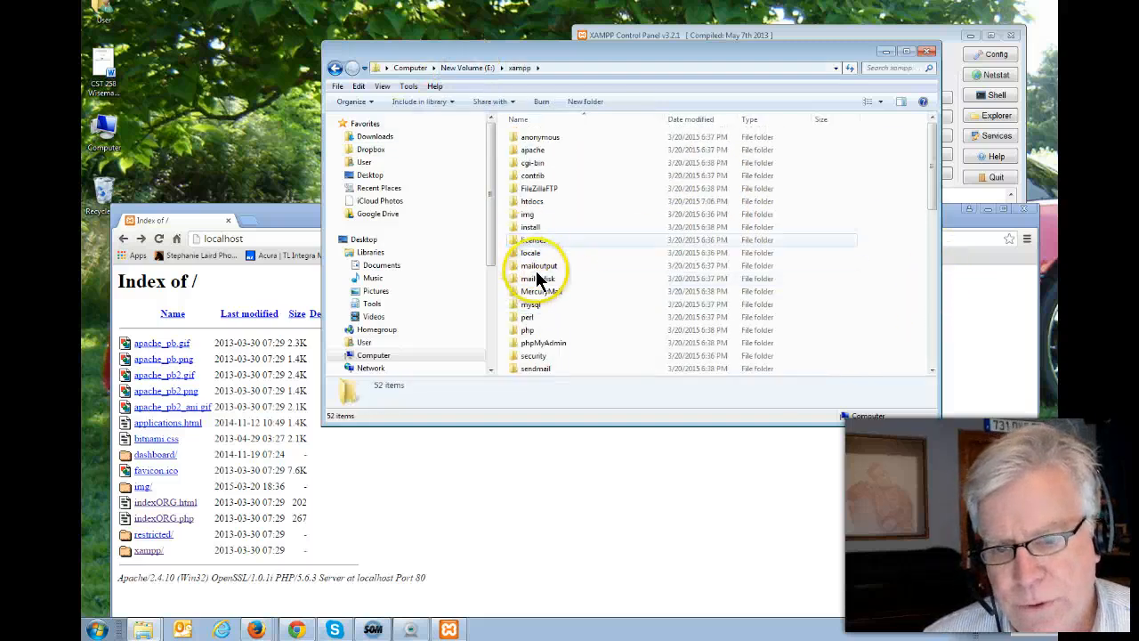
{"action": "scroll", "coordinate": [551, 289], "scroll_direction": "down", "scroll_amount": 5}
{"action": "scroll", "coordinate": [537, 228], "scroll_direction": "up", "scroll_amount": 3}
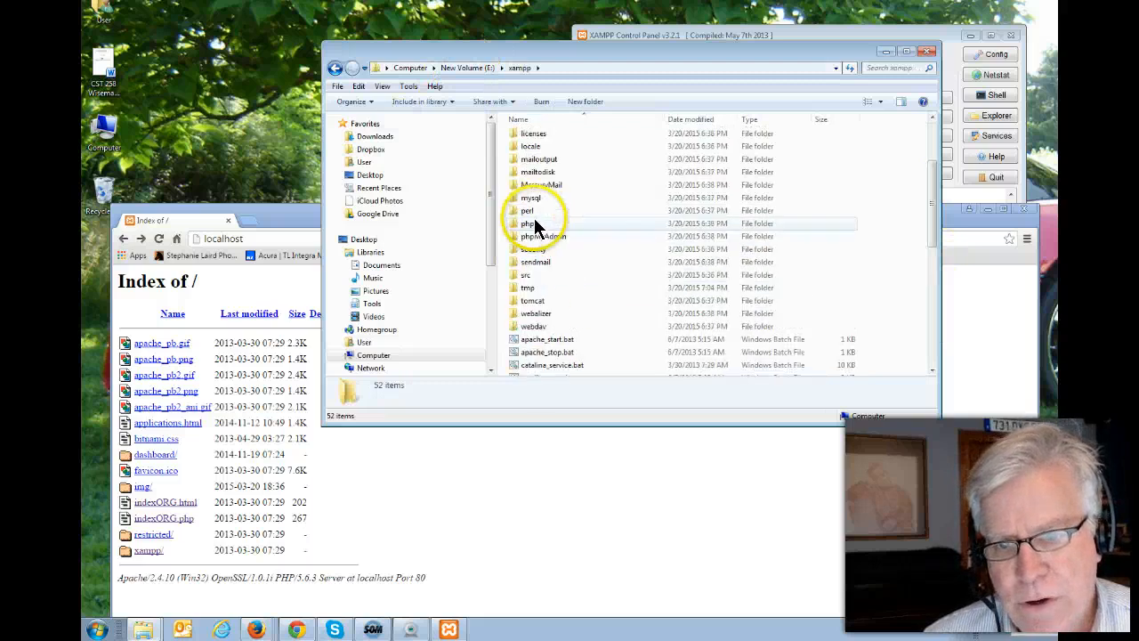
{"action": "scroll", "coordinate": [535, 223], "scroll_direction": "up", "scroll_amount": 3}
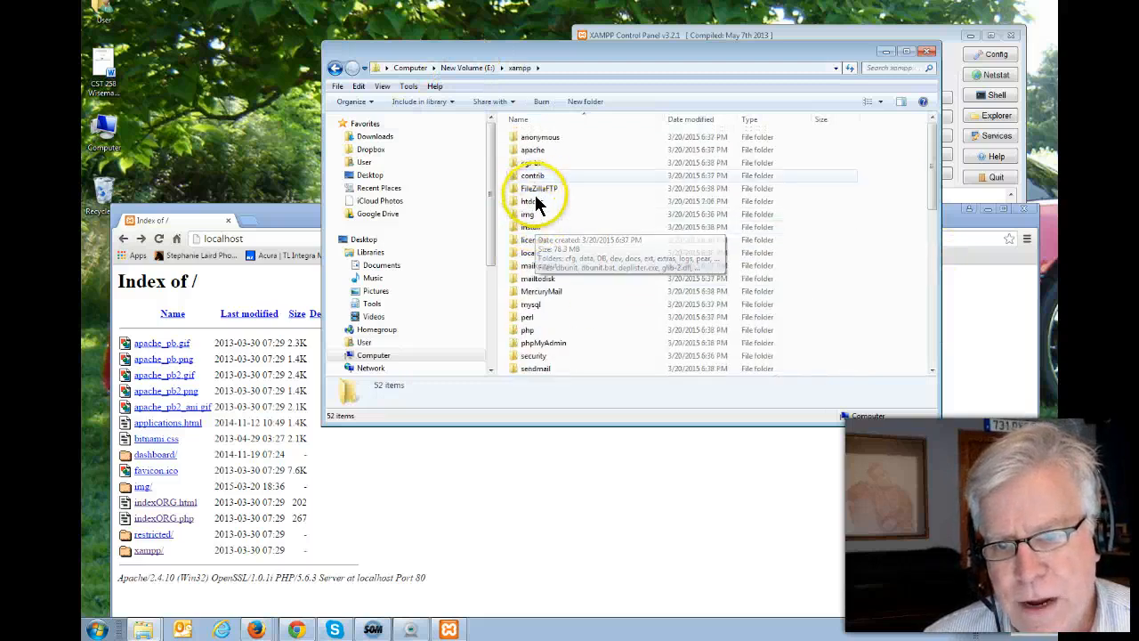
{"action": "left_click", "coordinate": [532, 203]}
{"action": "double_click", "coordinate": [532, 201]}
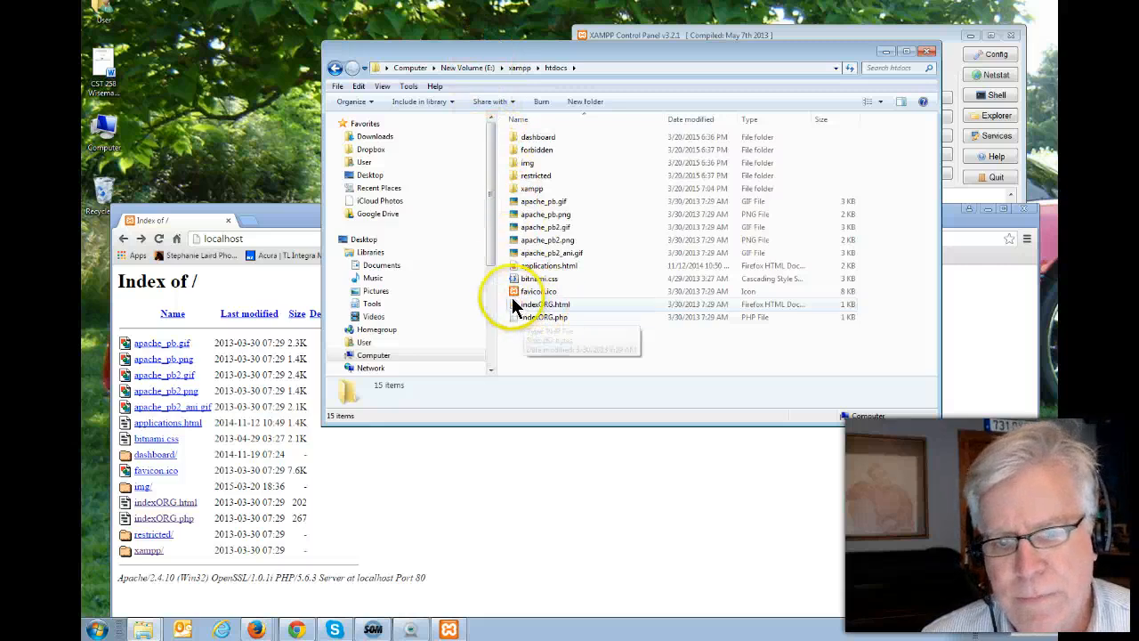
Stop MySQL and Apache, then reload localhost to confirm the server is down
{"action": "left_click_drag", "start_coordinate": [263, 218], "coordinate": [297, 141]}
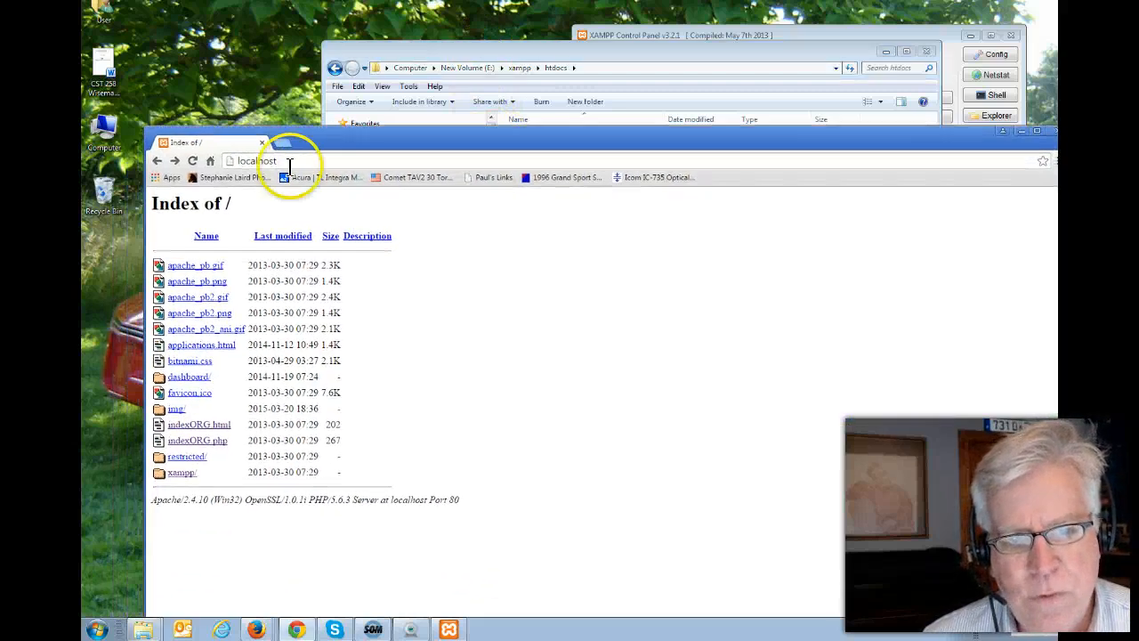
{"action": "left_click", "coordinate": [291, 162]}
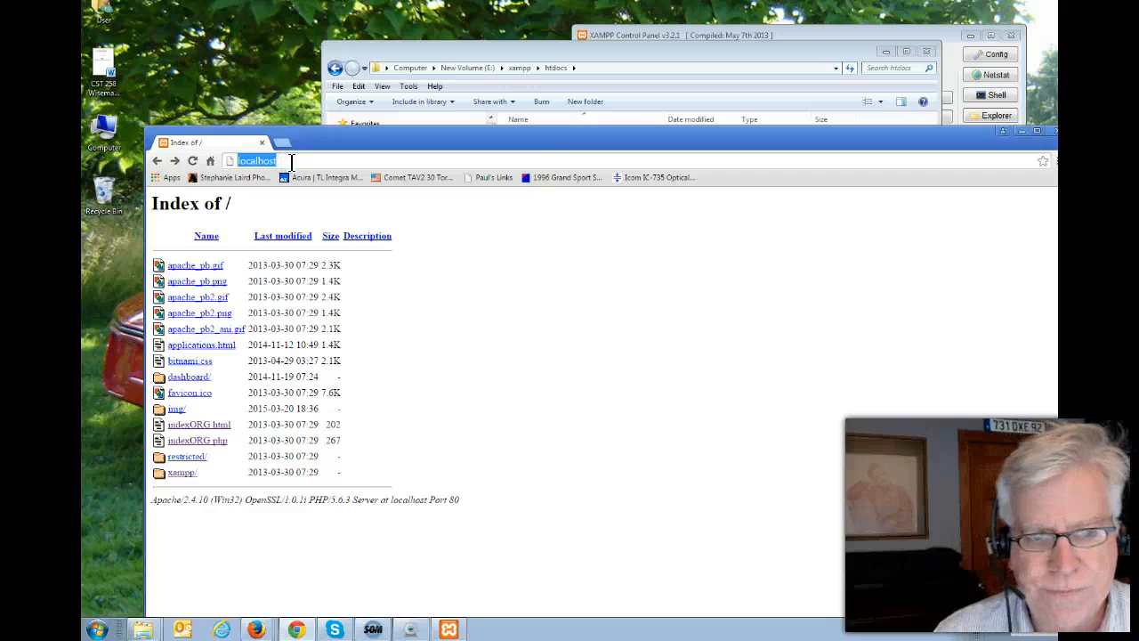
{"action": "left_click_drag", "start_coordinate": [653, 32], "coordinate": [488, 37]}
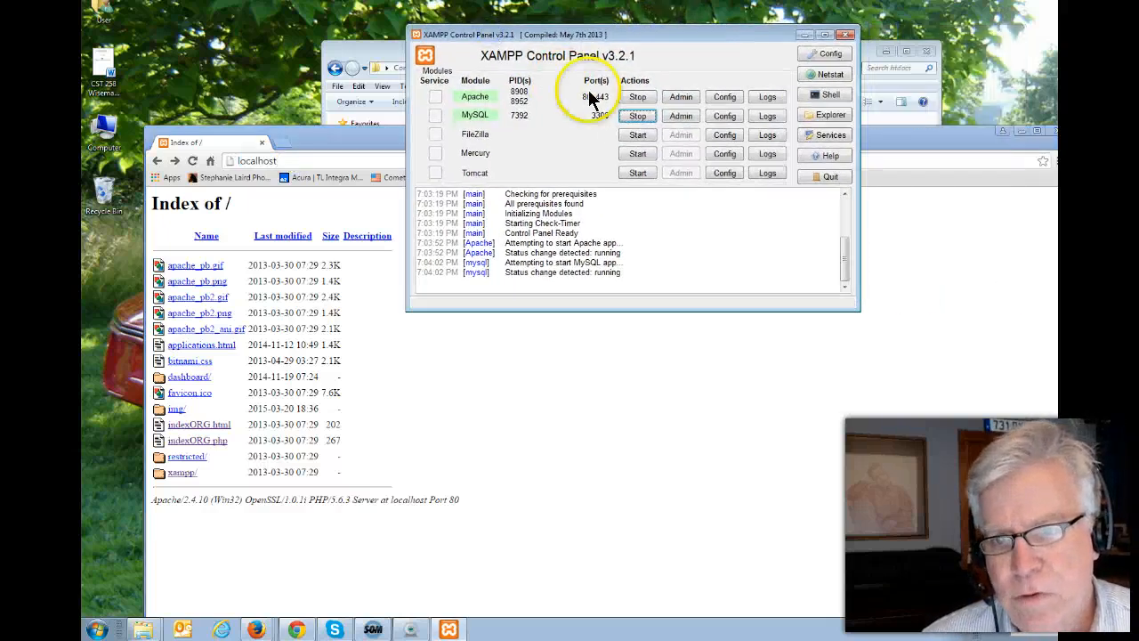
{"action": "left_click", "coordinate": [643, 117]}
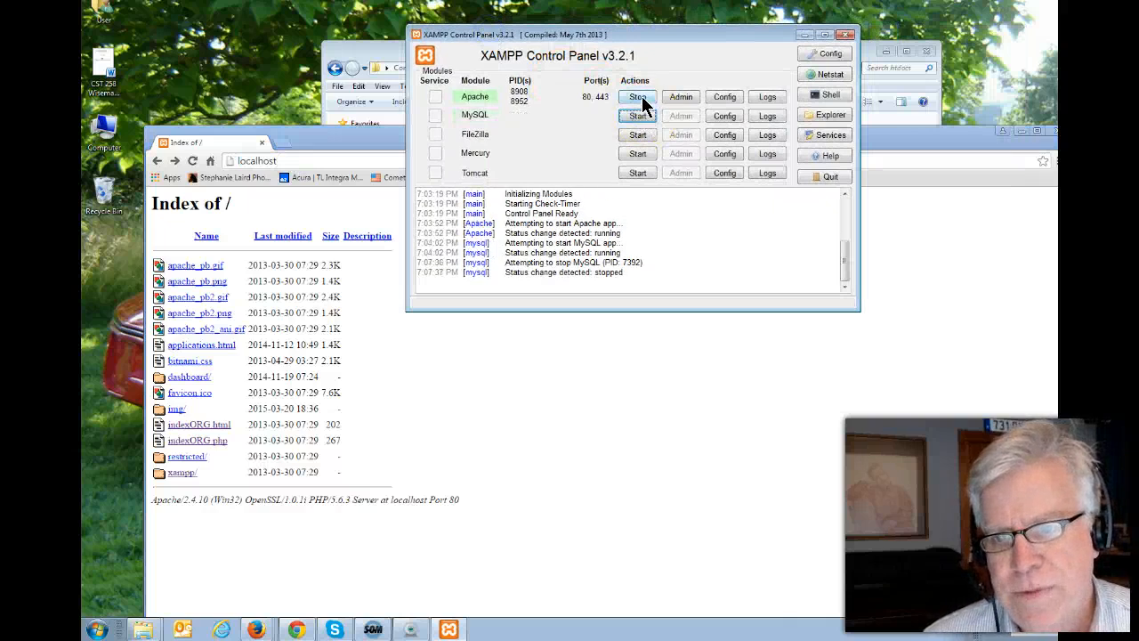
{"action": "left_click", "coordinate": [639, 98]}
{"action": "left_click", "coordinate": [386, 142]}
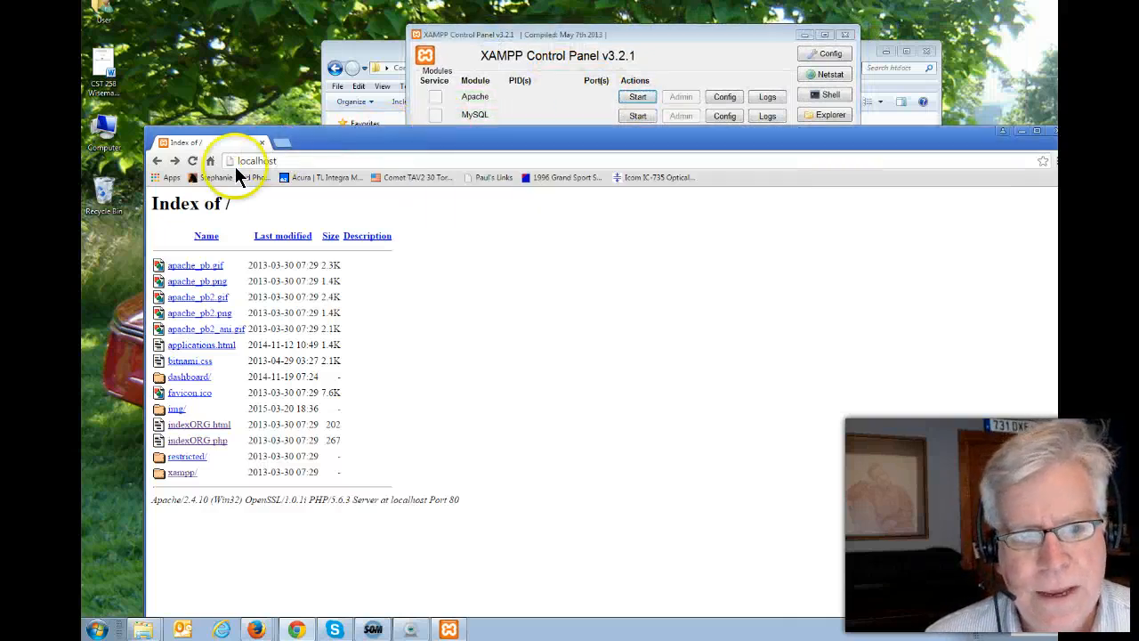
{"action": "left_click", "coordinate": [194, 163]}
{"action": "left_click", "coordinate": [294, 160]}
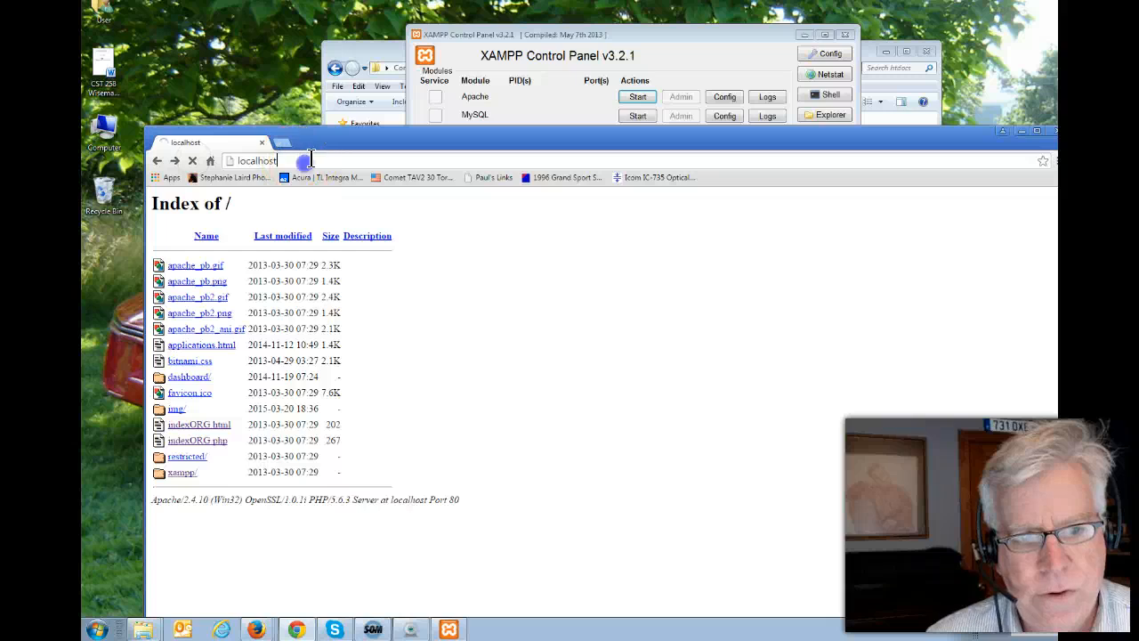
{"action": "key", "text": "Return"}
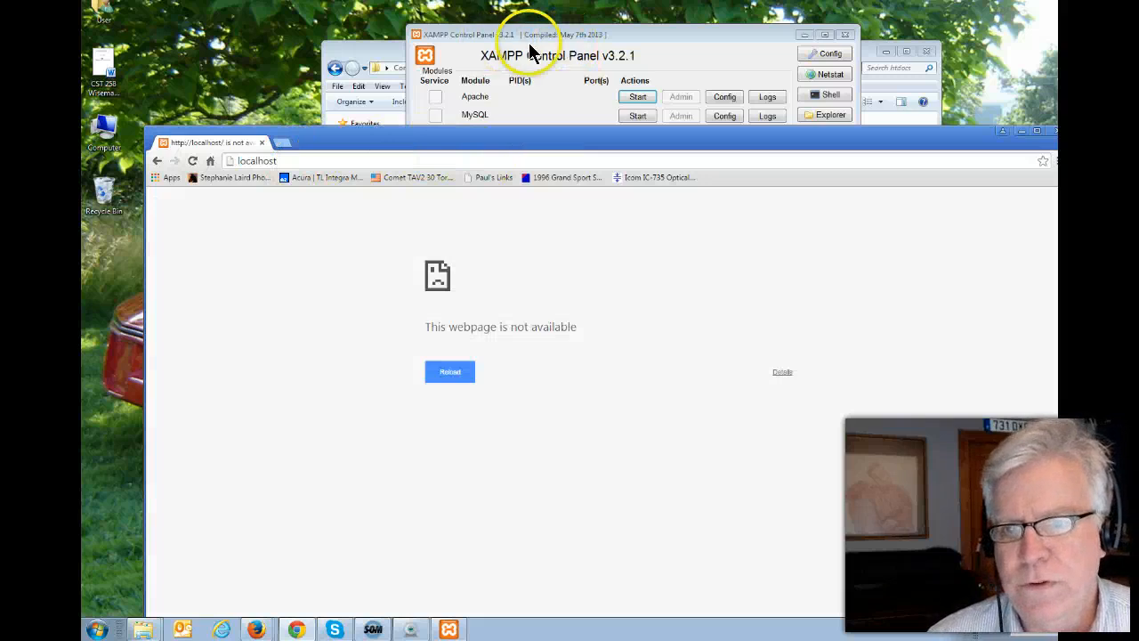
Restart Apache and open the xampp/ link to show the XAMPP 5.6.3 welcome page
{"action": "left_click", "coordinate": [603, 36]}
{"action": "left_click", "coordinate": [636, 96]}
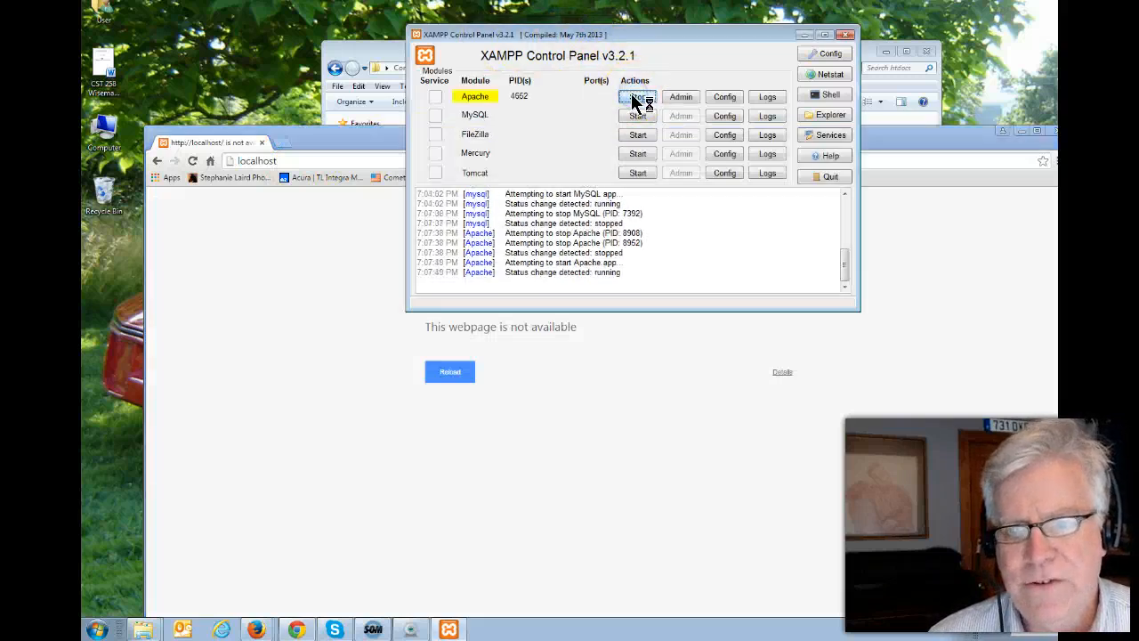
{"action": "left_click", "coordinate": [334, 142]}
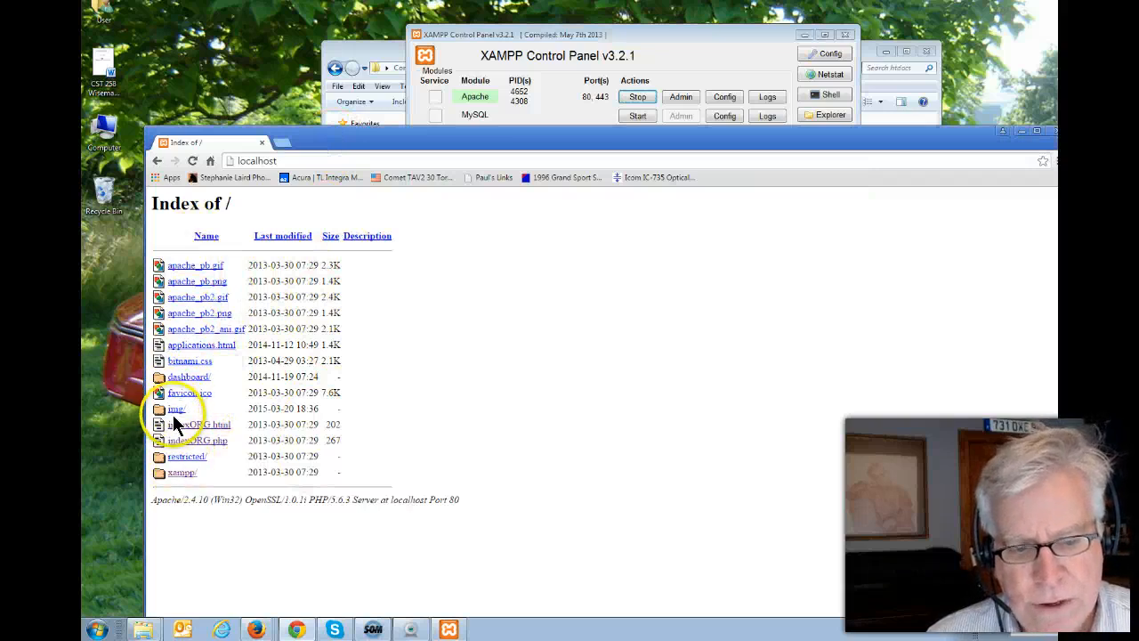
{"action": "left_click", "coordinate": [182, 476]}
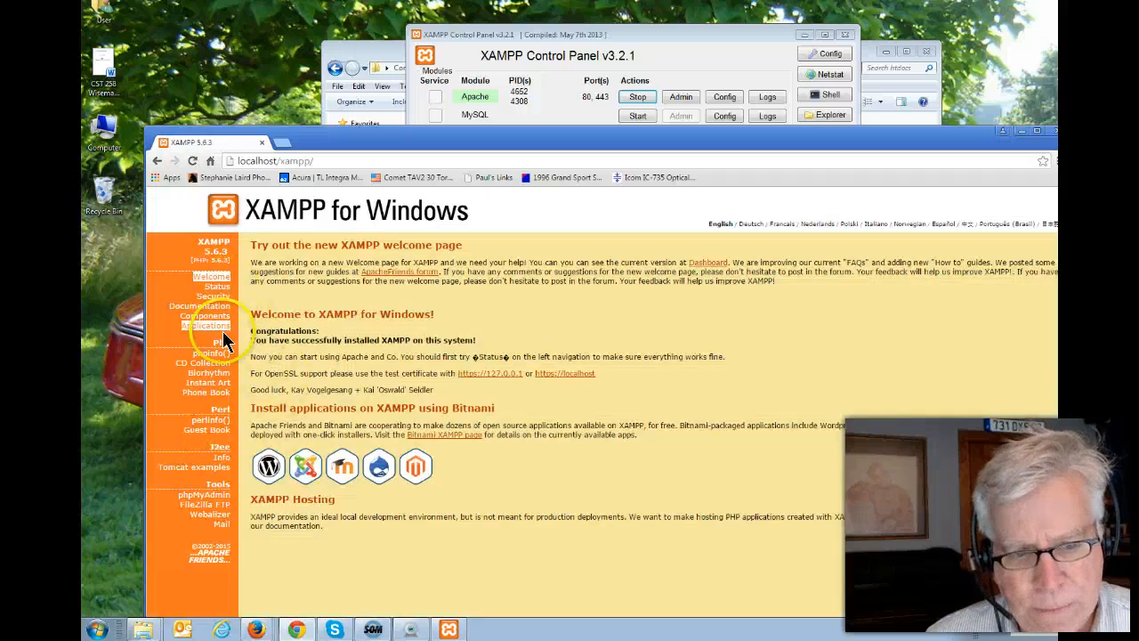
Try phpMyAdmin from the welcome page without MySQL, then go back
{"action": "left_click", "coordinate": [194, 501]}
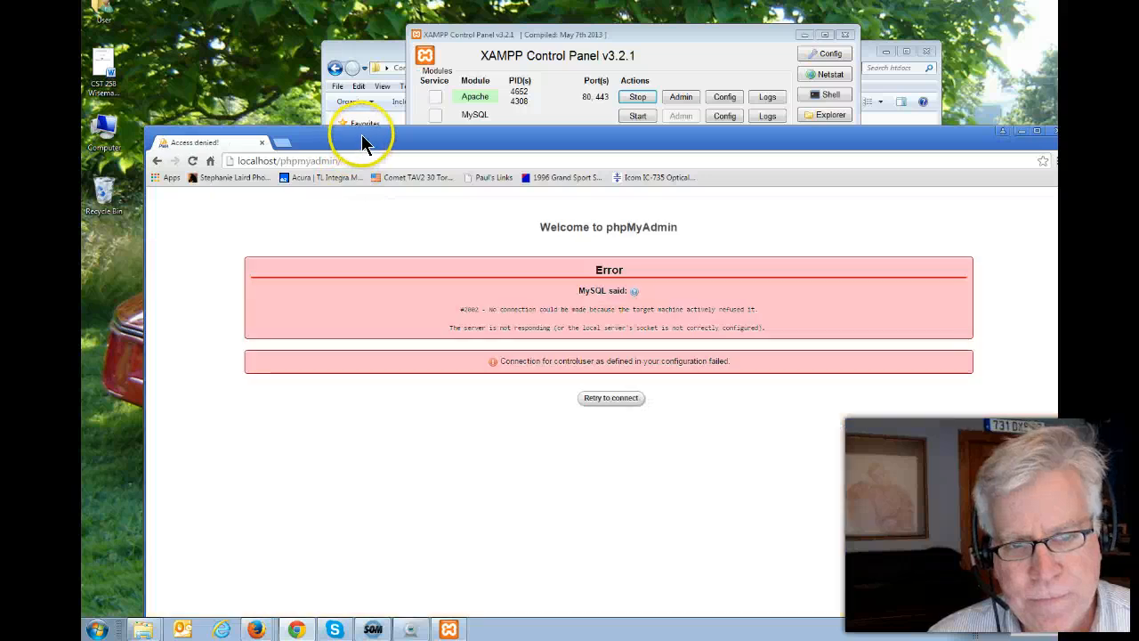
{"action": "left_click_drag", "start_coordinate": [363, 135], "coordinate": [368, 85]}
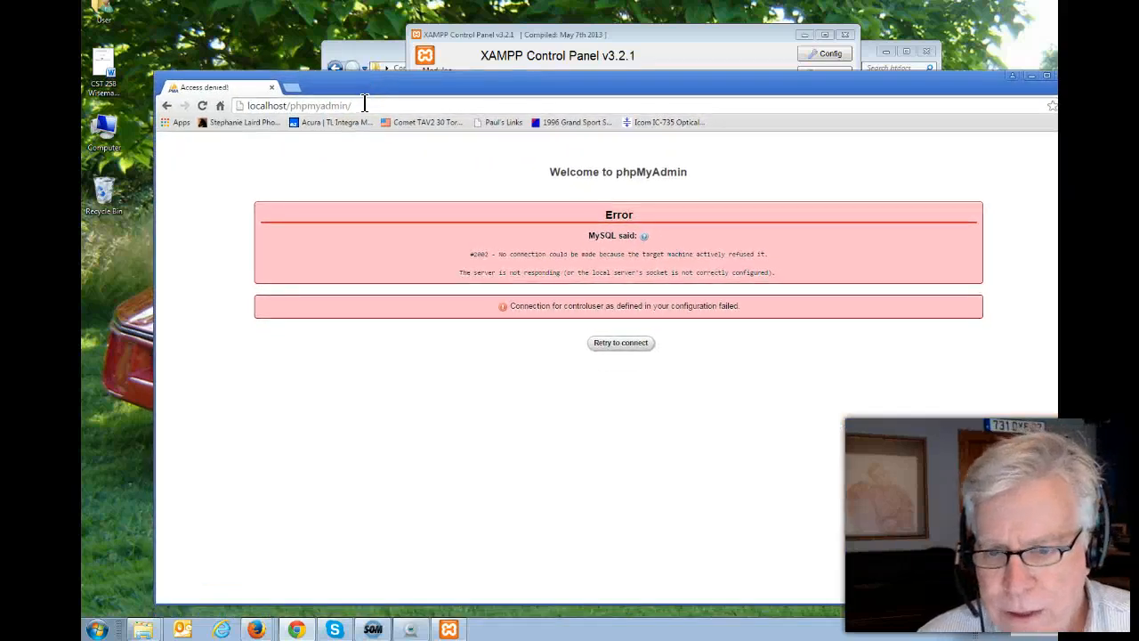
{"action": "left_click_drag", "start_coordinate": [580, 84], "coordinate": [520, 142]}
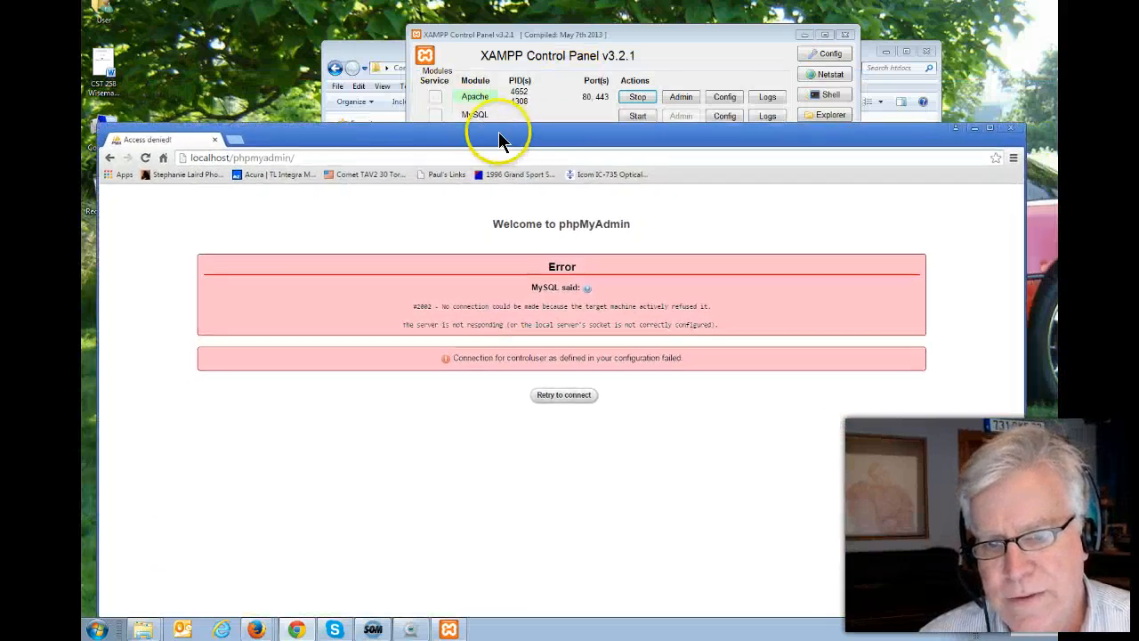
{"action": "left_click", "coordinate": [106, 160]}
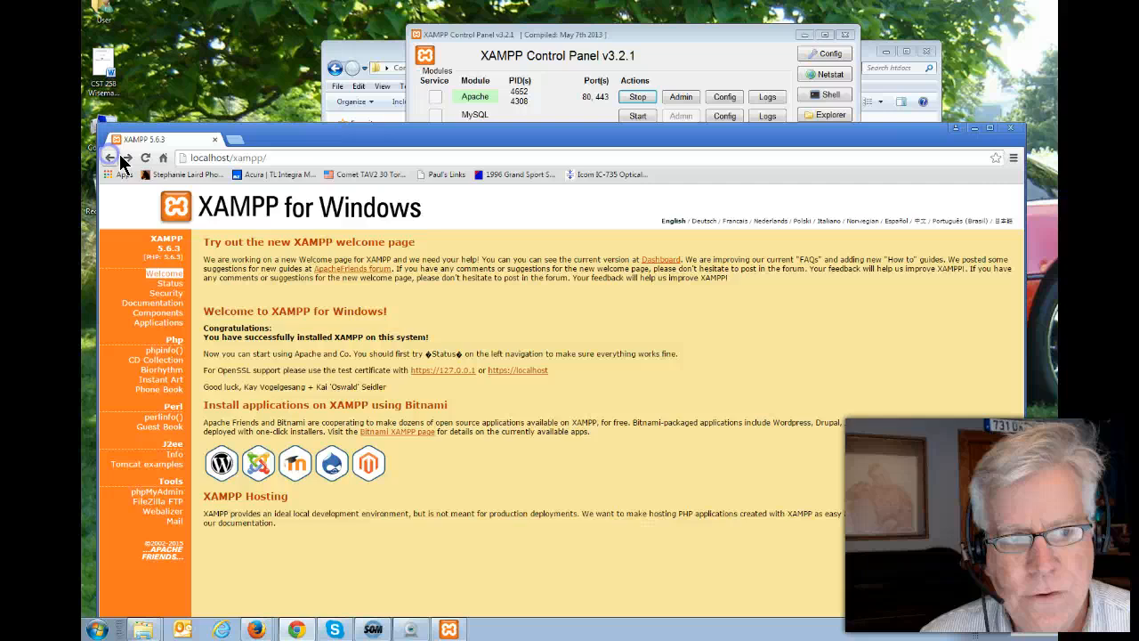
Start MySQL on port 3306 and open phpMyAdmin listing cdcol, mysql and webauth databases
{"action": "left_click", "coordinate": [516, 53]}
{"action": "left_click", "coordinate": [636, 117]}
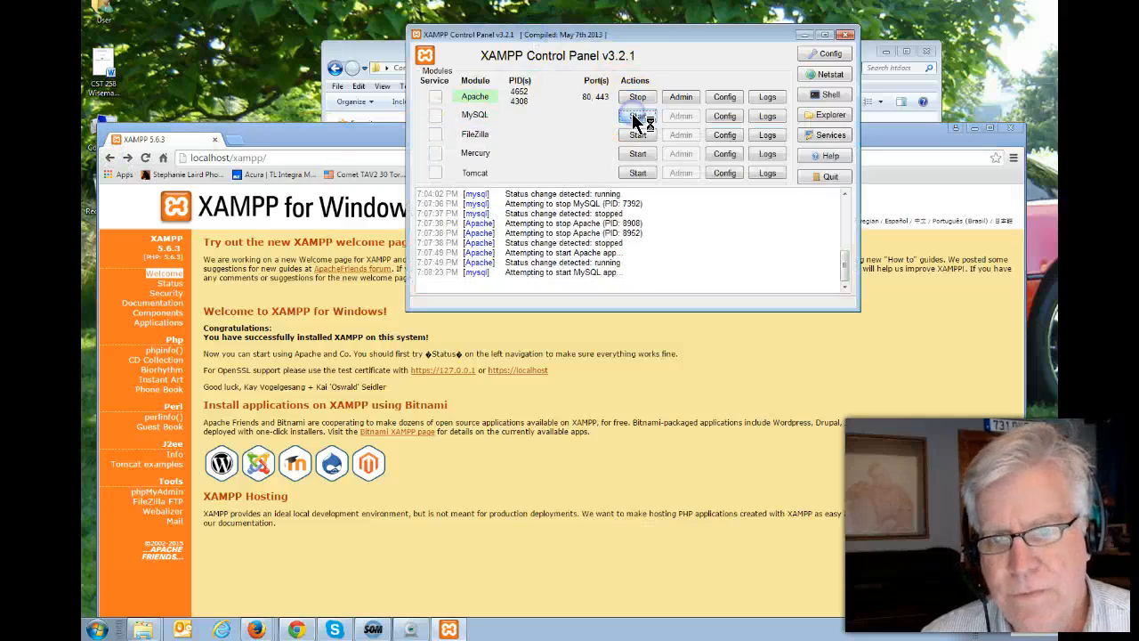
{"action": "left_click", "coordinate": [378, 137]}
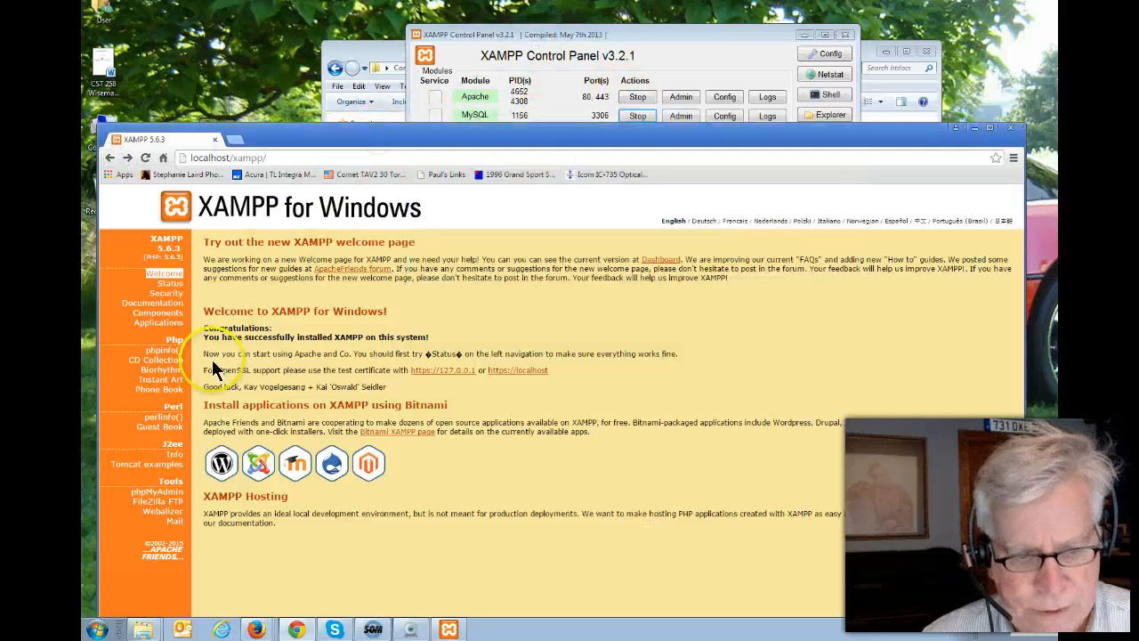
{"action": "left_click", "coordinate": [153, 494]}
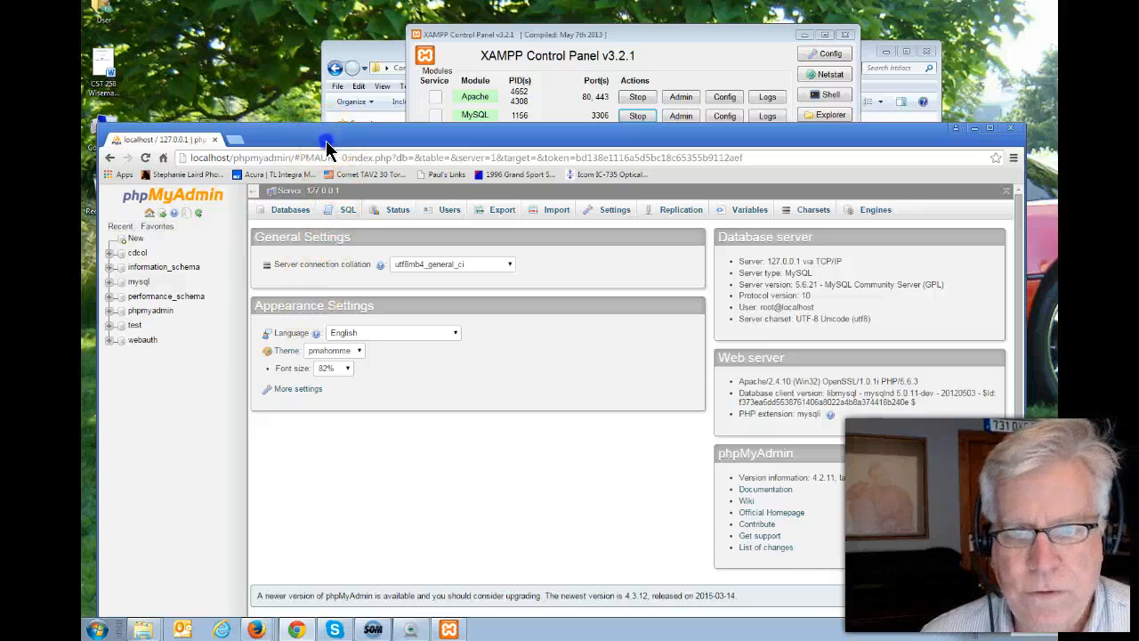
{"action": "left_click_drag", "start_coordinate": [325, 143], "coordinate": [330, 160]}
Stop both MySQL and Apache in the XAMPP Control Panel
{"action": "left_click", "coordinate": [526, 166]}
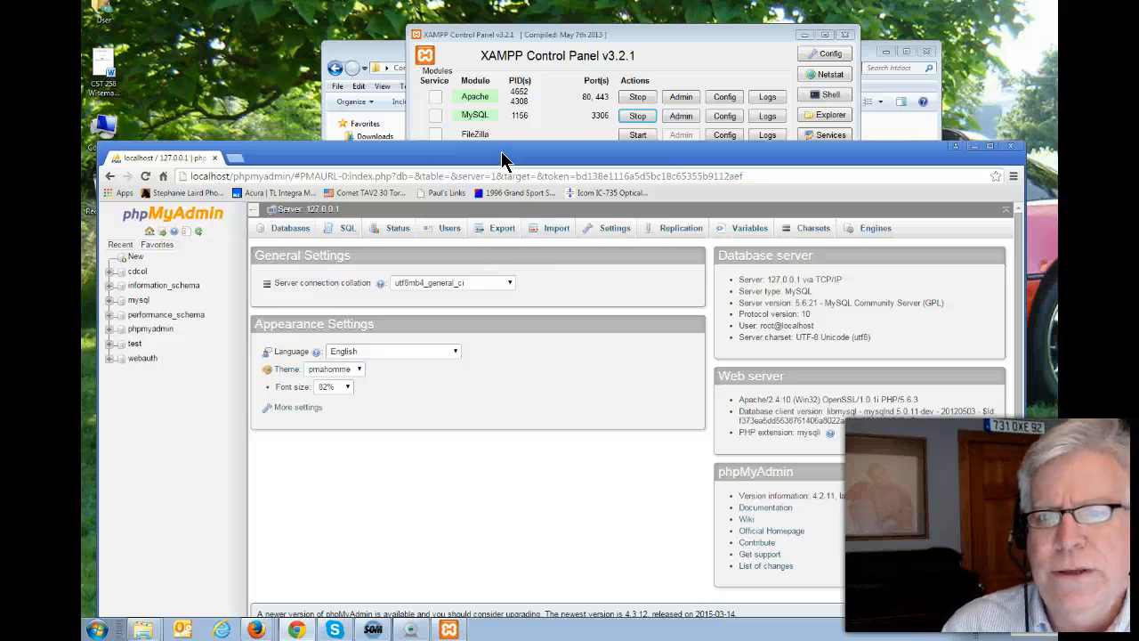
{"action": "left_click_drag", "start_coordinate": [481, 157], "coordinate": [472, 159]}
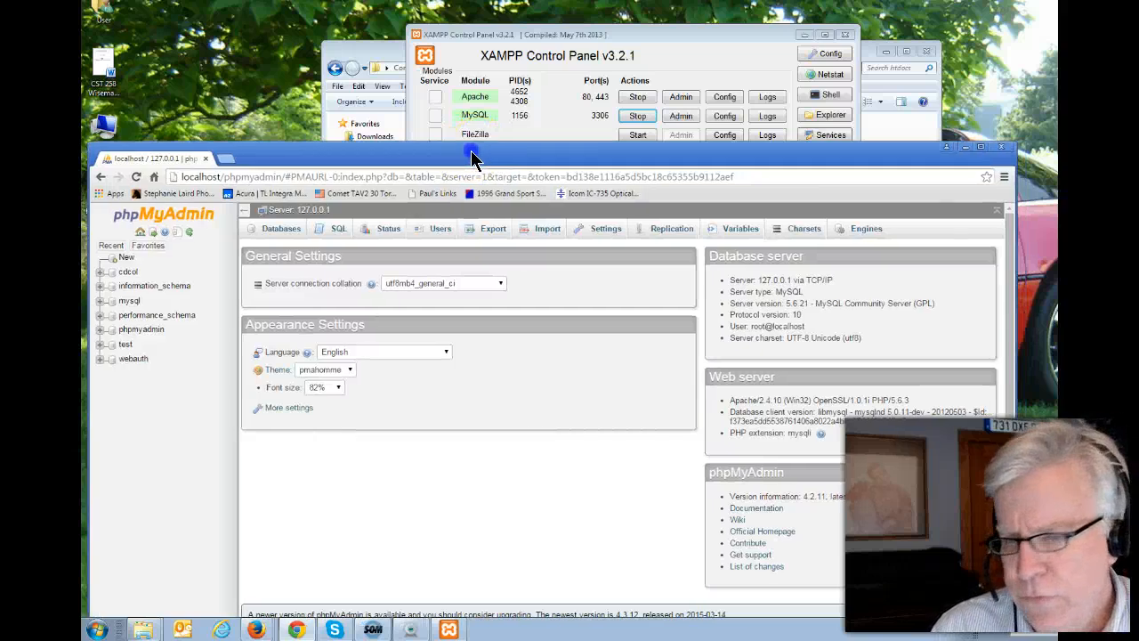
{"action": "left_click", "coordinate": [490, 45]}
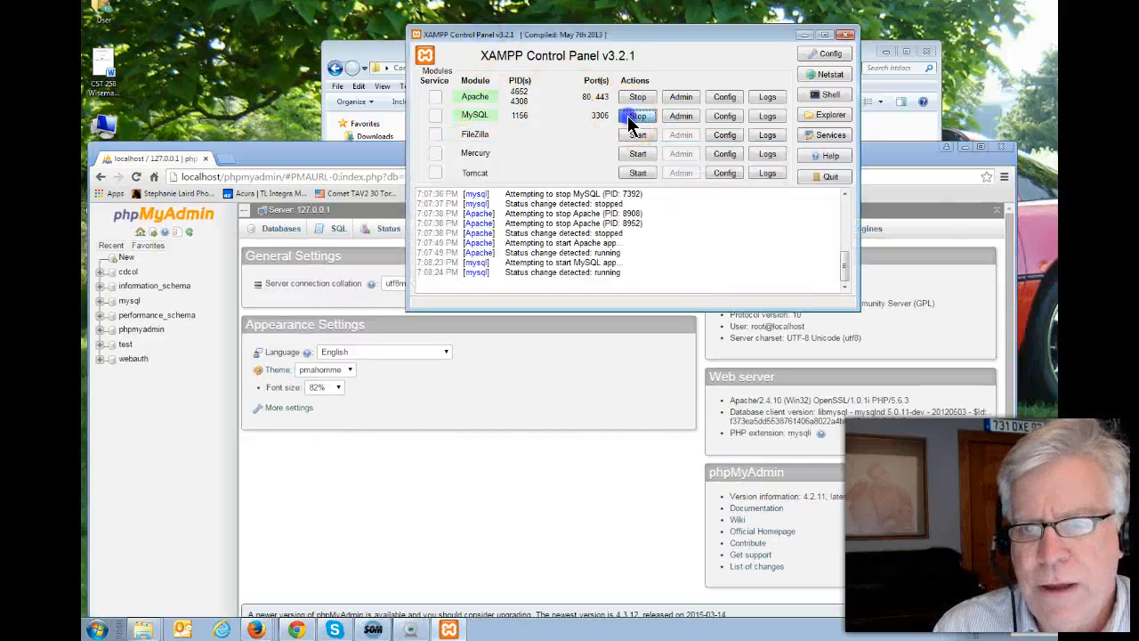
{"action": "left_click", "coordinate": [631, 120]}
{"action": "left_click", "coordinate": [636, 97]}
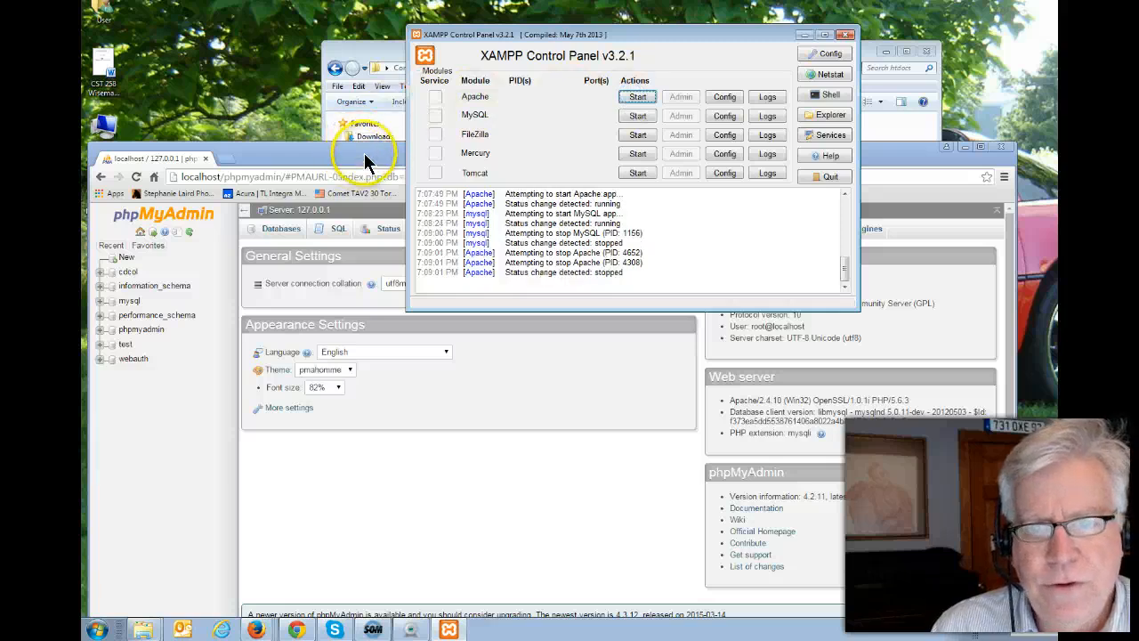
{"action": "left_click_drag", "start_coordinate": [574, 35], "coordinate": [560, 56]}
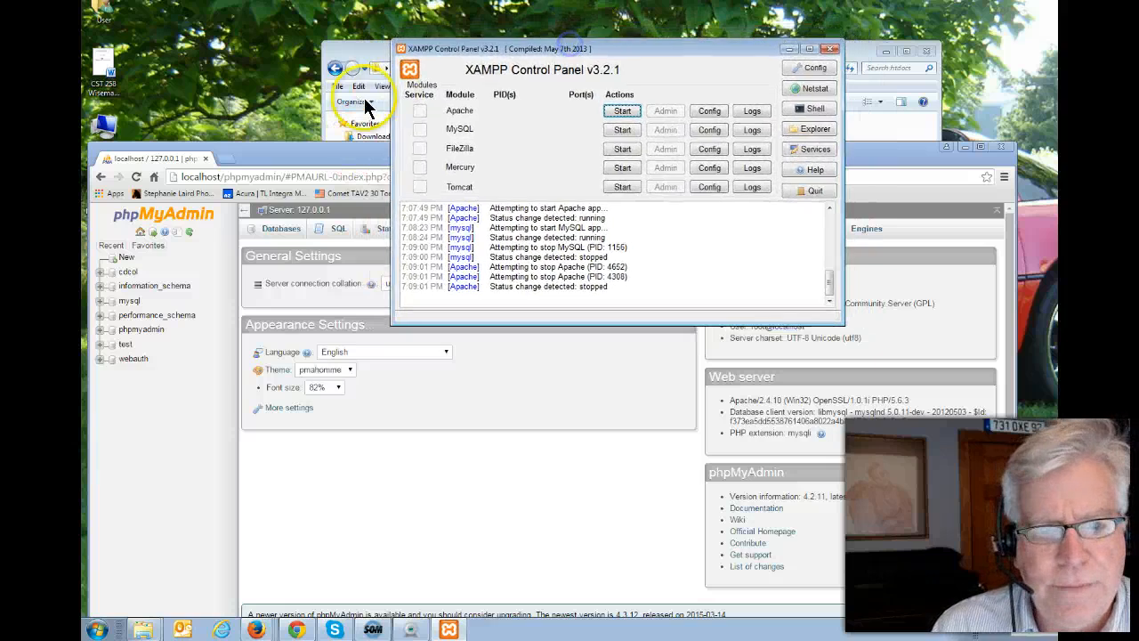
Return Chrome from phpMyAdmin to the XAMPP welcome page and start Apache again
{"action": "left_click", "coordinate": [306, 155]}
{"action": "left_click", "coordinate": [100, 177]}
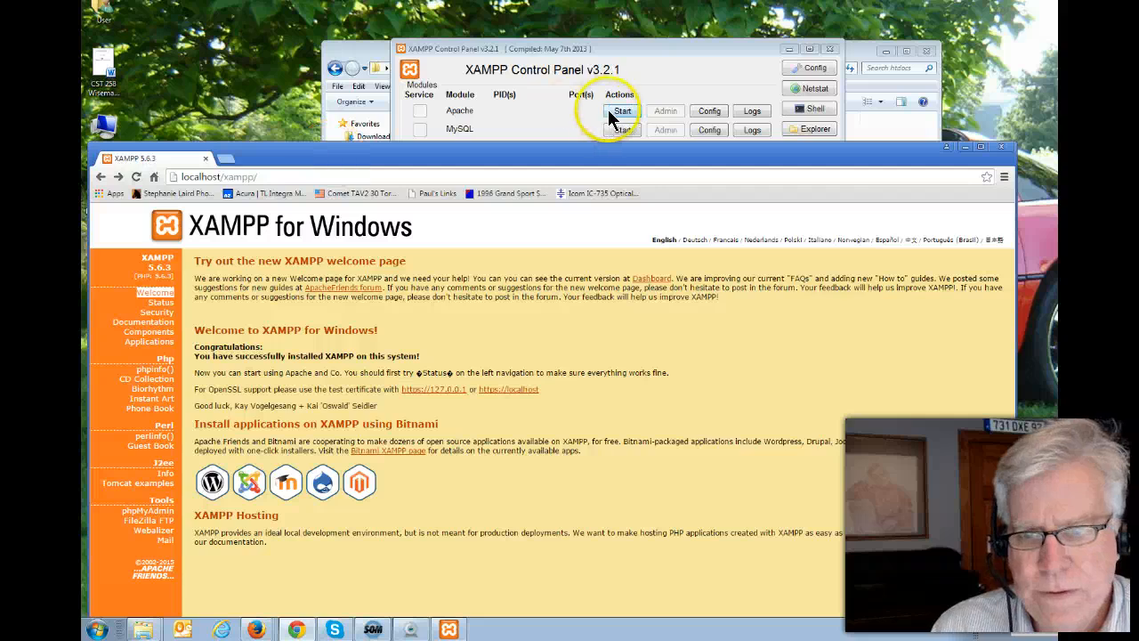
{"action": "left_click", "coordinate": [611, 112]}
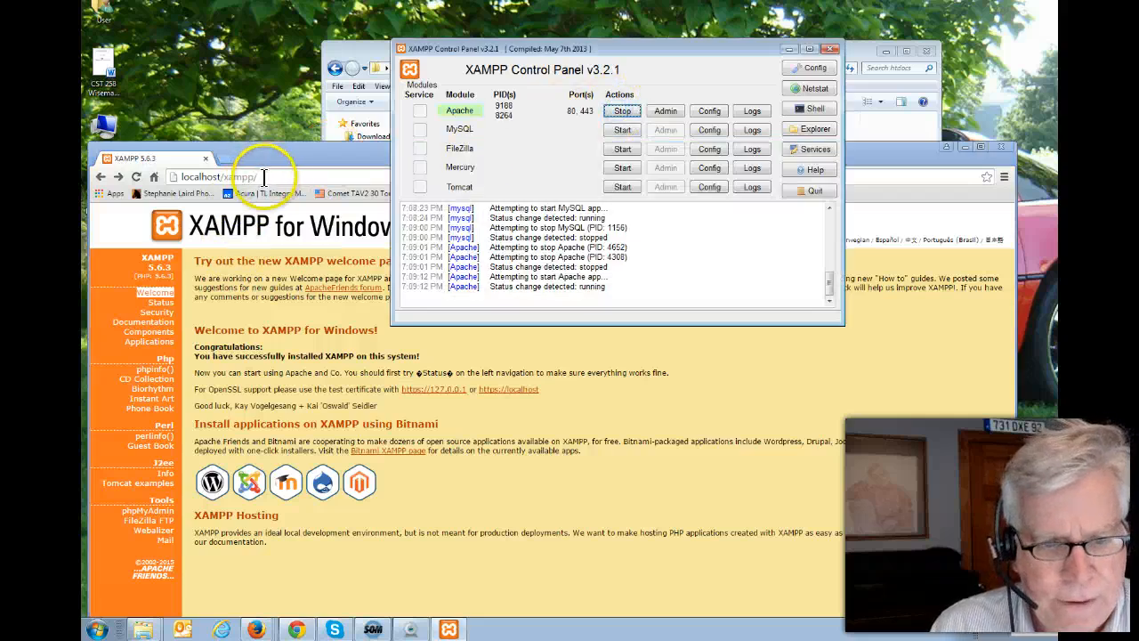
Stop the Apache server and close the XAMPP Control Panel
{"action": "left_click_drag", "start_coordinate": [299, 155], "coordinate": [378, 110]}
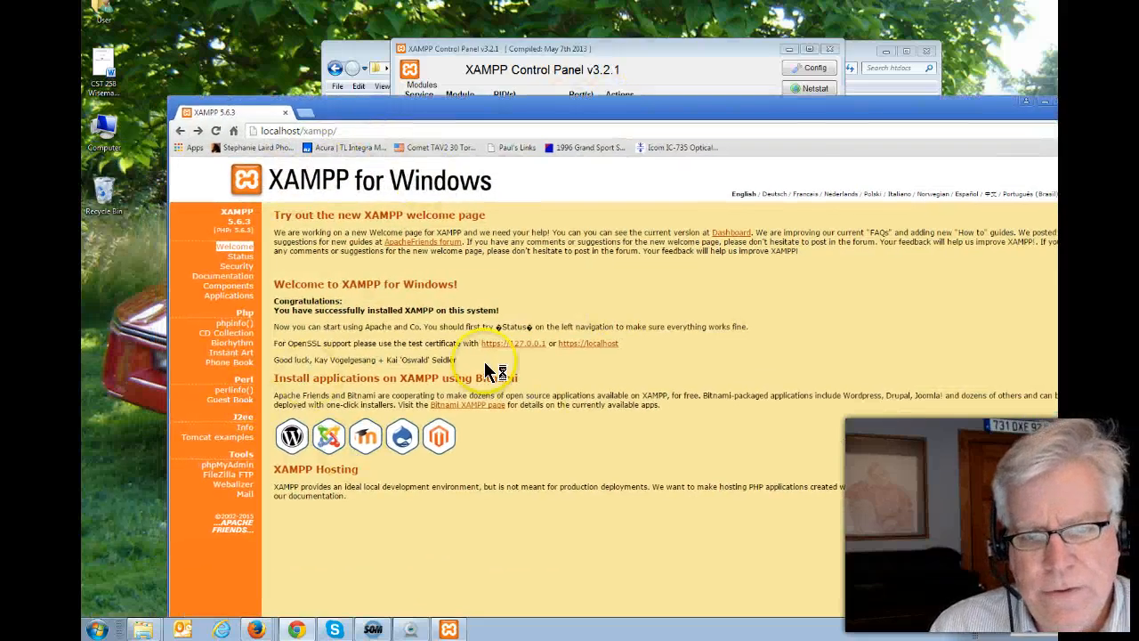
{"action": "left_click_drag", "start_coordinate": [501, 107], "coordinate": [460, 187]}
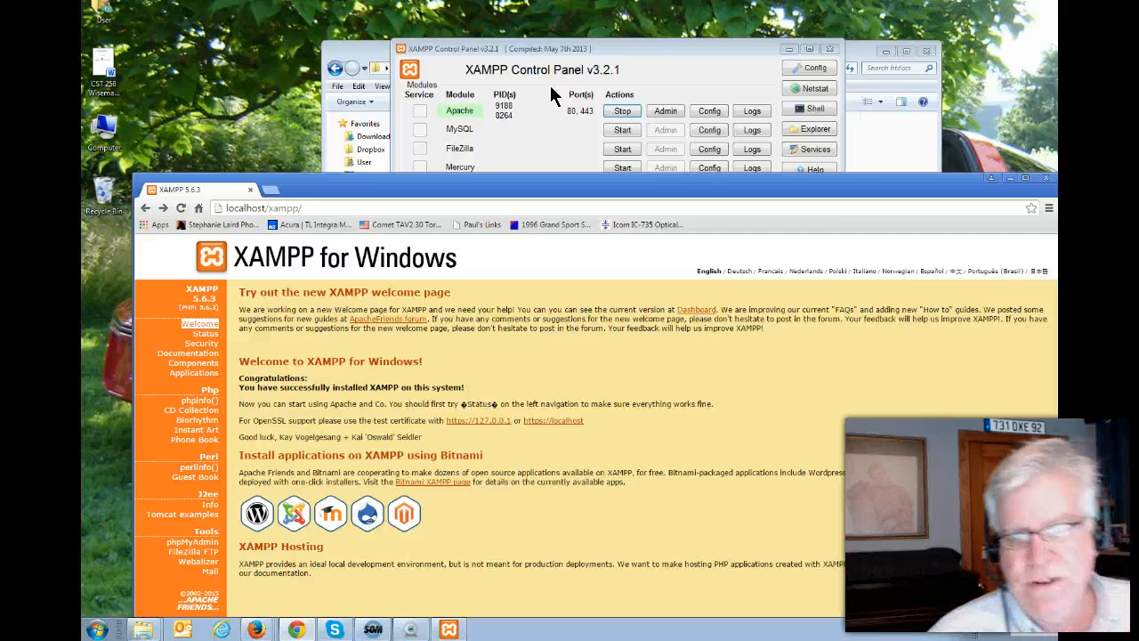
{"action": "left_click", "coordinate": [623, 111]}
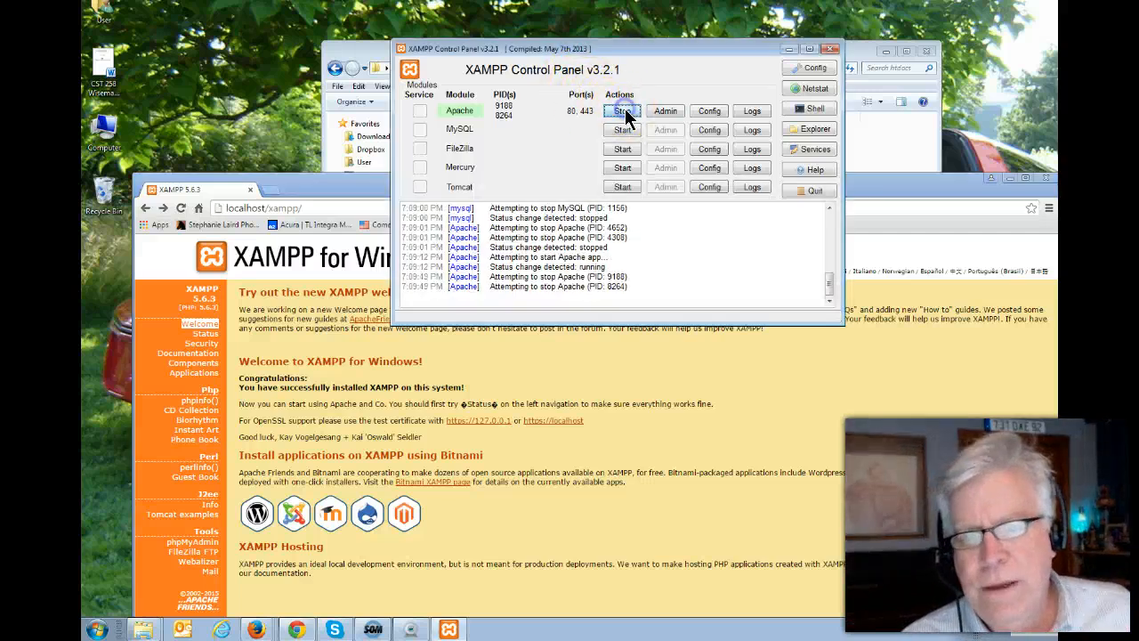
{"action": "left_click", "coordinate": [828, 52]}
Close the htdocs folder window, leaving Chrome on the localhost/xampp welcome page
{"action": "left_click_drag", "start_coordinate": [821, 189], "coordinate": [773, 121]}
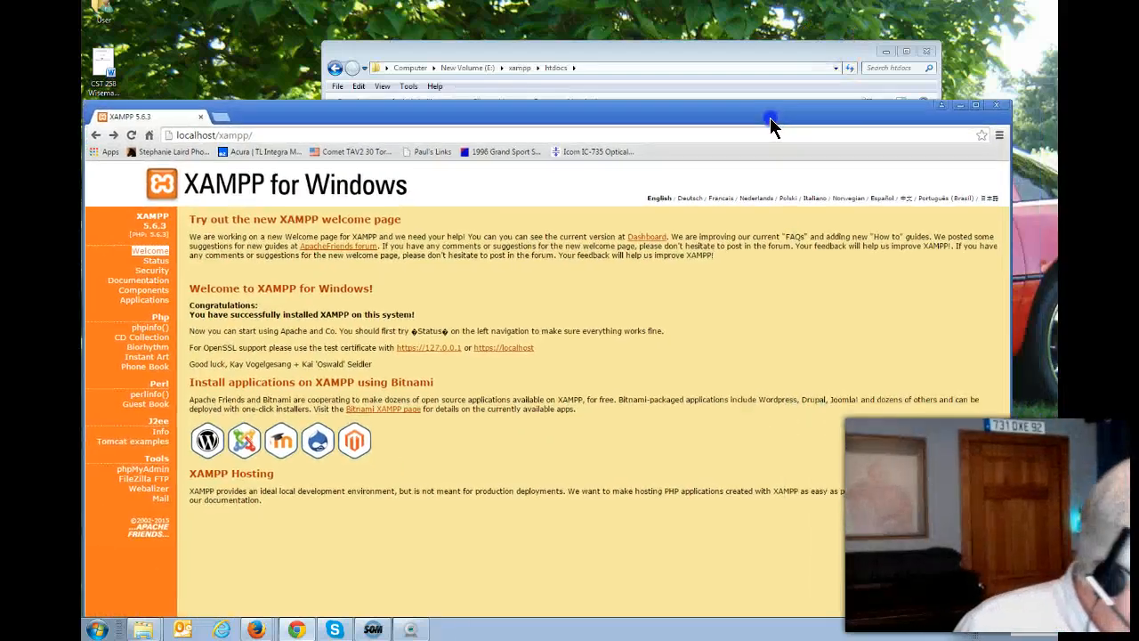
{"action": "left_click", "coordinate": [496, 50]}
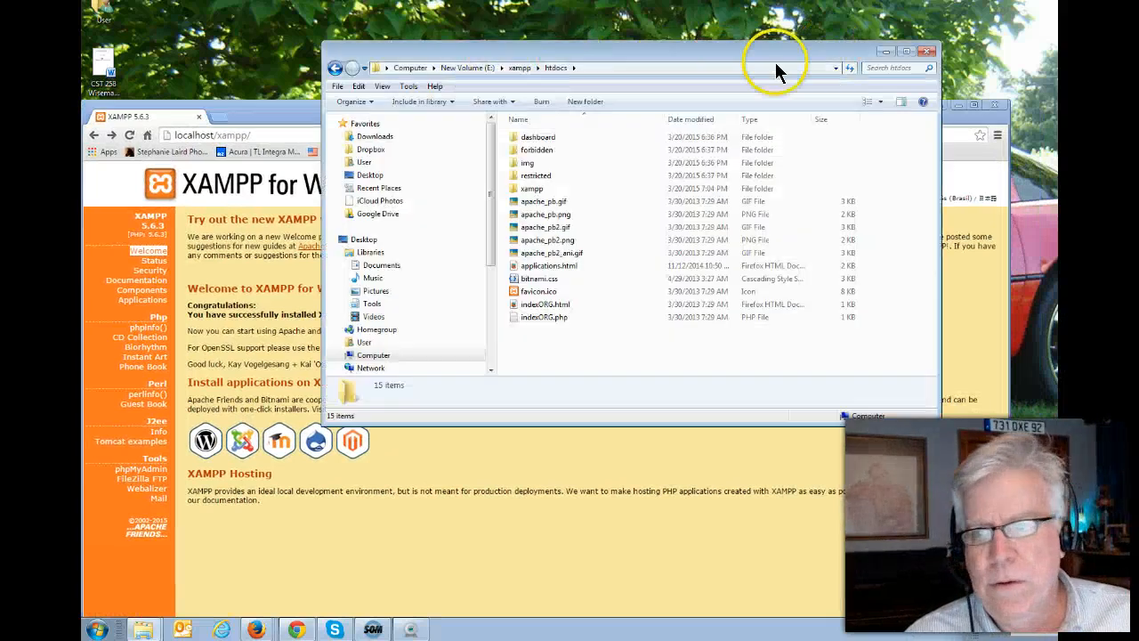
{"action": "left_click", "coordinate": [919, 51]}
{"action": "left_click_drag", "start_coordinate": [600, 107], "coordinate": [623, 61]}
{"action": "left_click", "coordinate": [417, 83]}
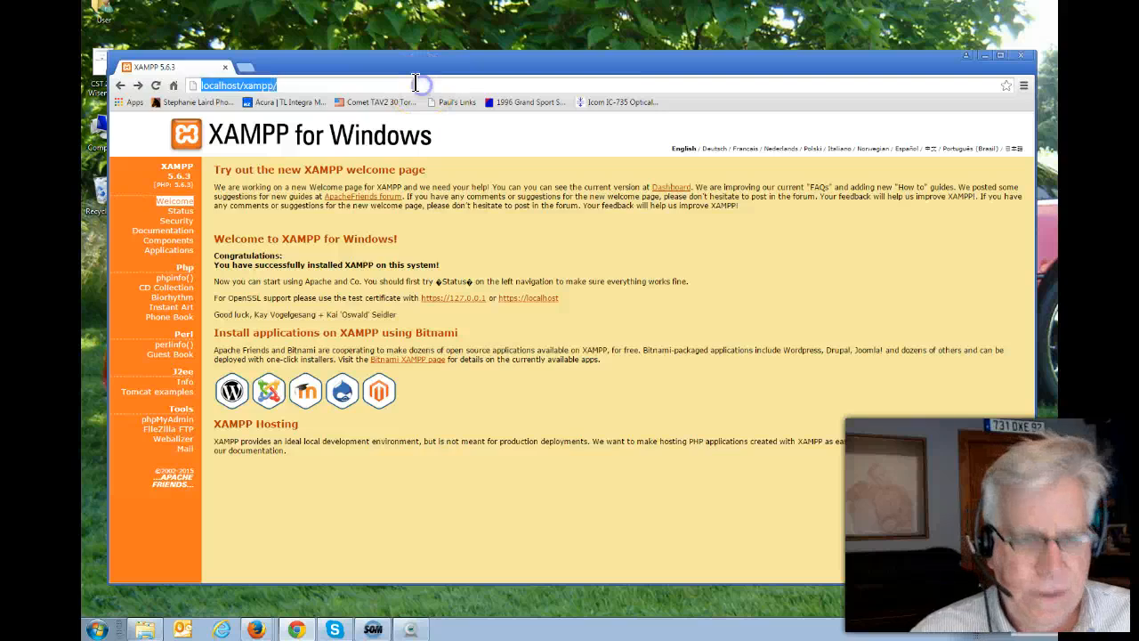
{"action": "type", "text": "e"}
{"action": "key", "text": "BackSpace"}
{"action": "type", "text": "w"}
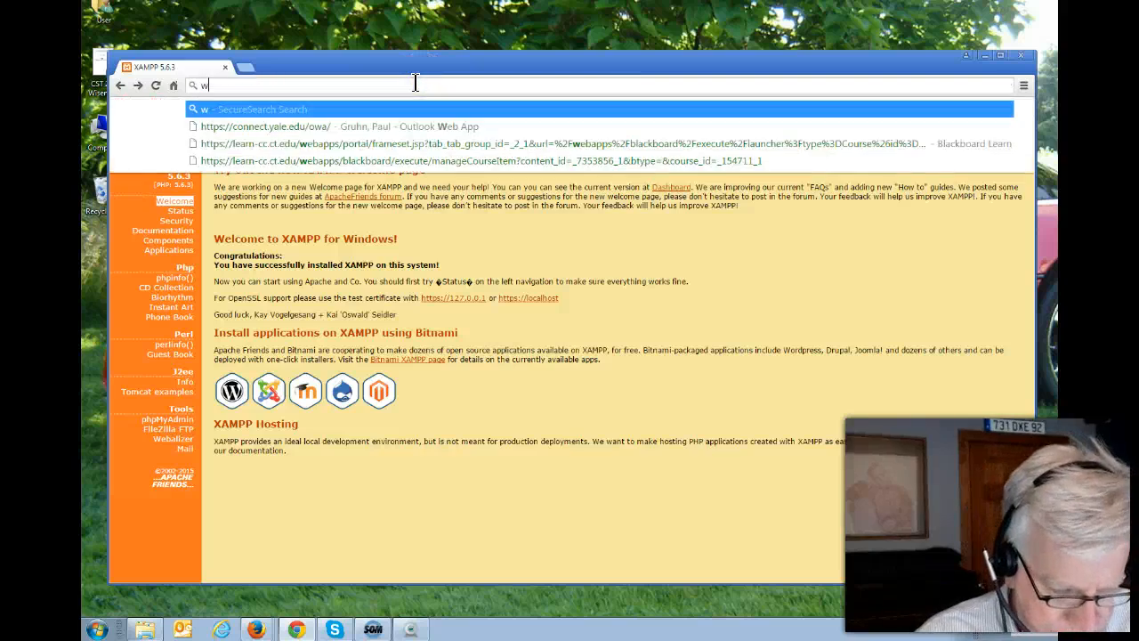
{"action": "type", "text": "ww.netbe"}
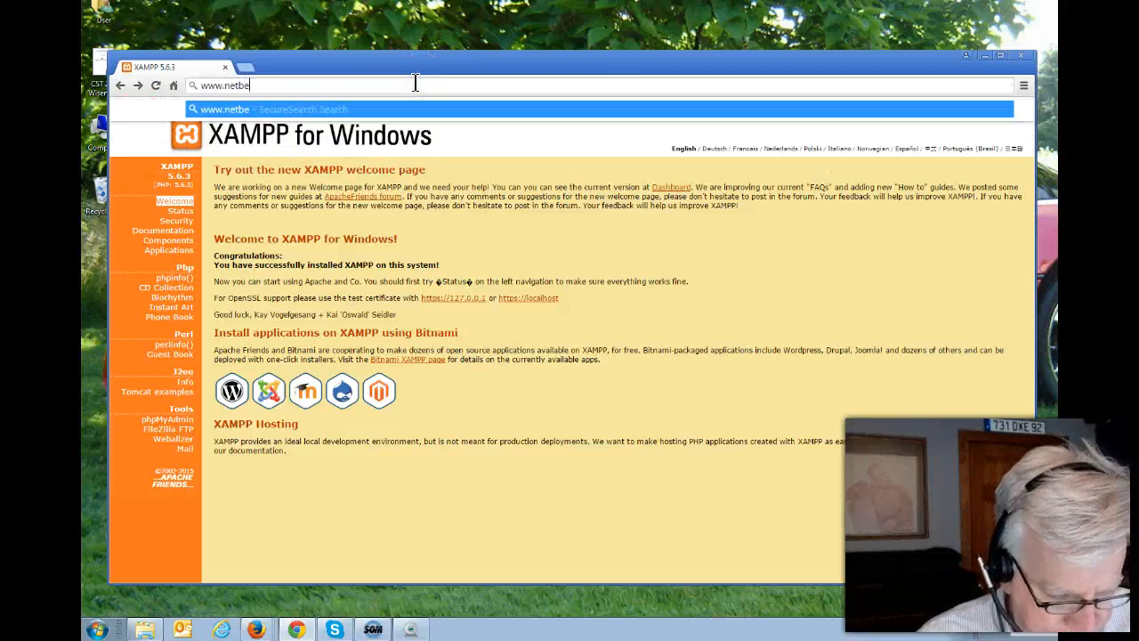
{"action": "type", "text": "ans."}
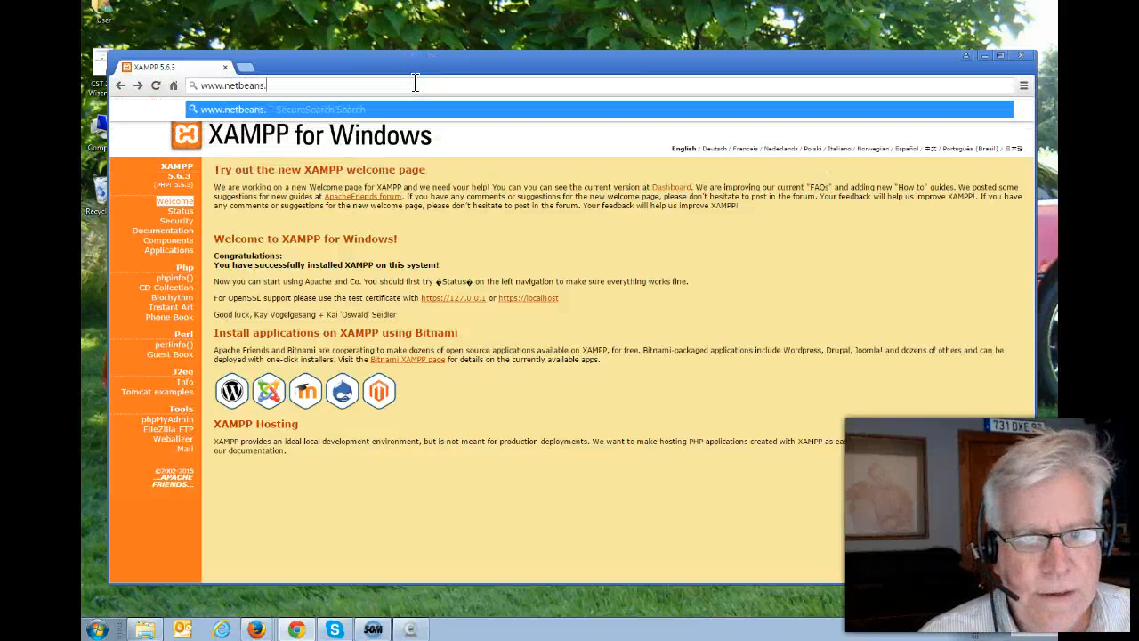
{"action": "type", "text": "org"}
{"action": "key", "text": "Return"}
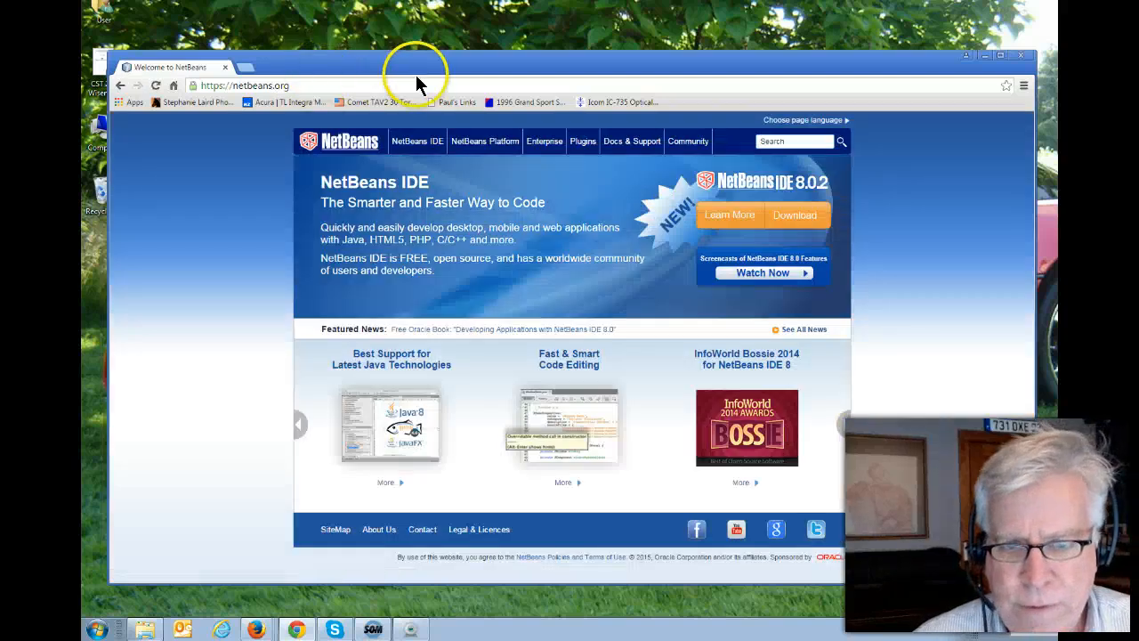
{"action": "left_click_drag", "start_coordinate": [422, 66], "coordinate": [416, 56]}
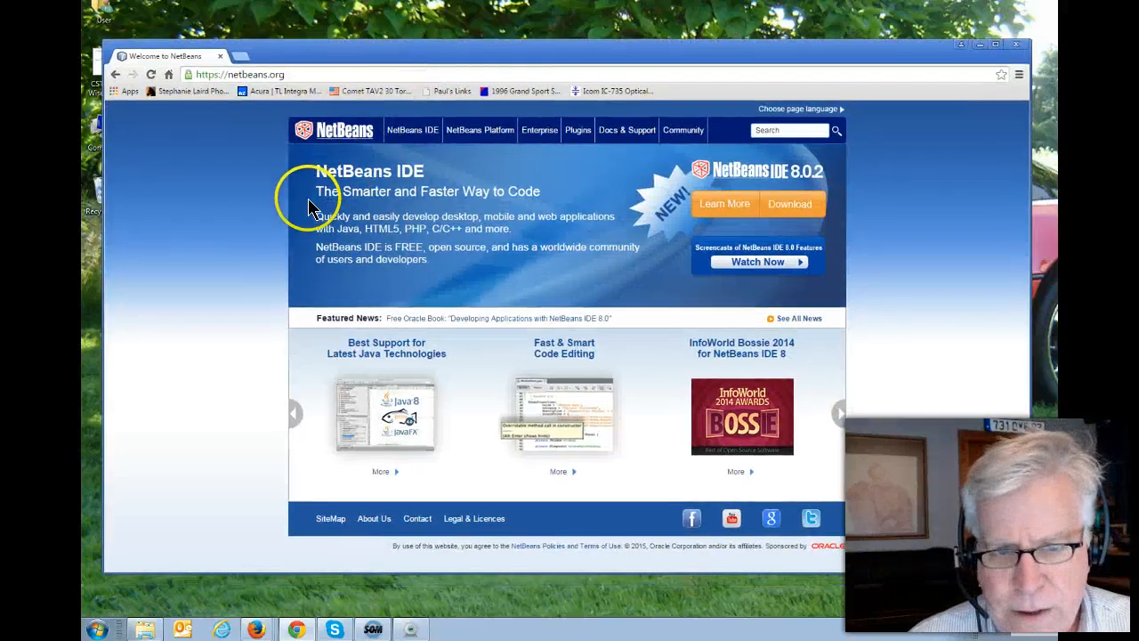
{"action": "left_click", "coordinate": [783, 210]}
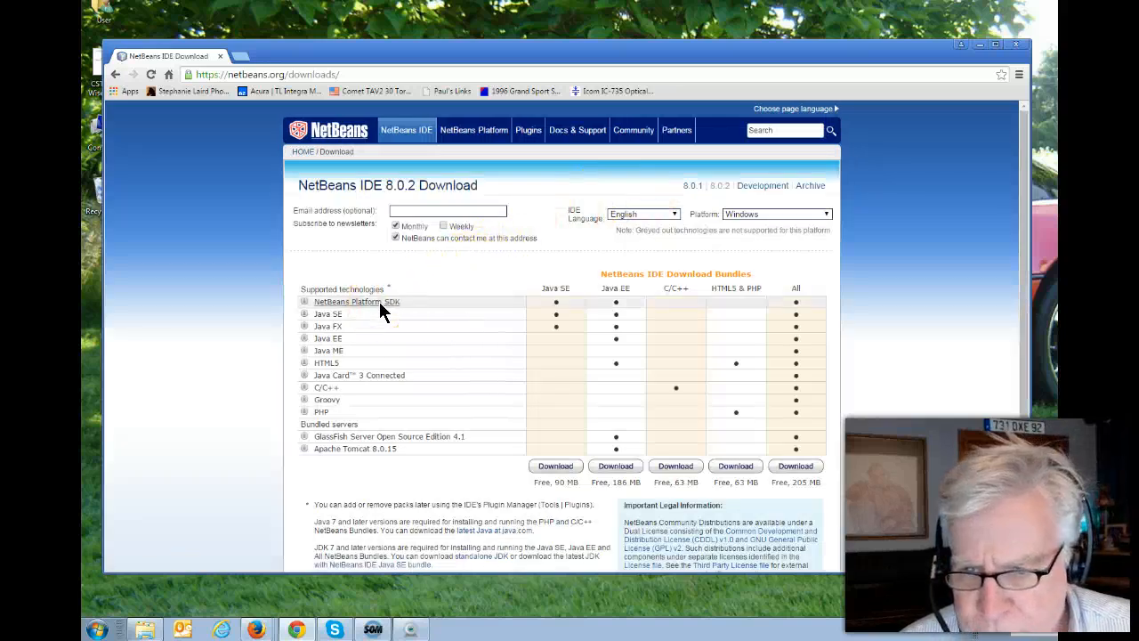
Download the HTML5 & PHP bundle (netbeans-8.0.2-php-windows.exe) and bring up the Downloads folder
{"action": "left_click", "coordinate": [474, 300]}
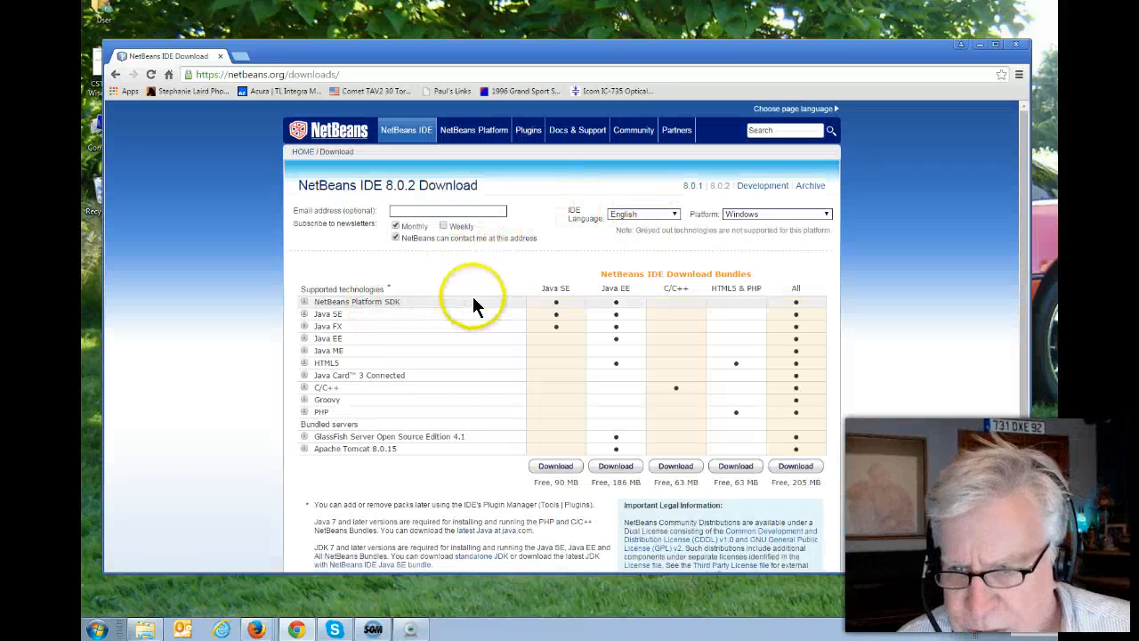
{"action": "left_click", "coordinate": [415, 211]}
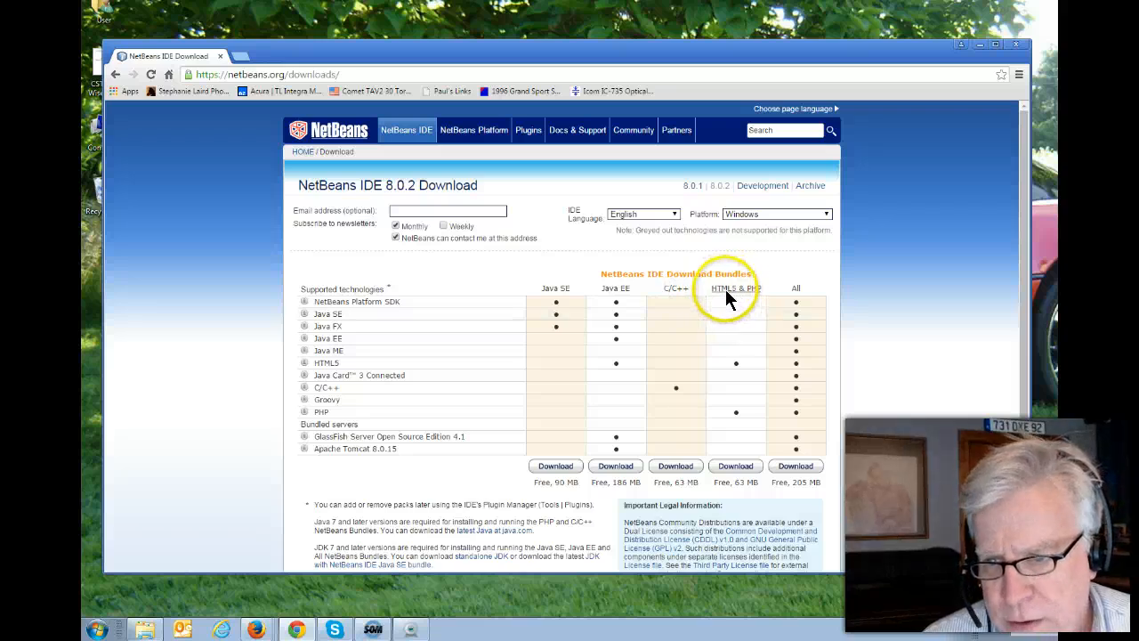
{"action": "left_click", "coordinate": [737, 467]}
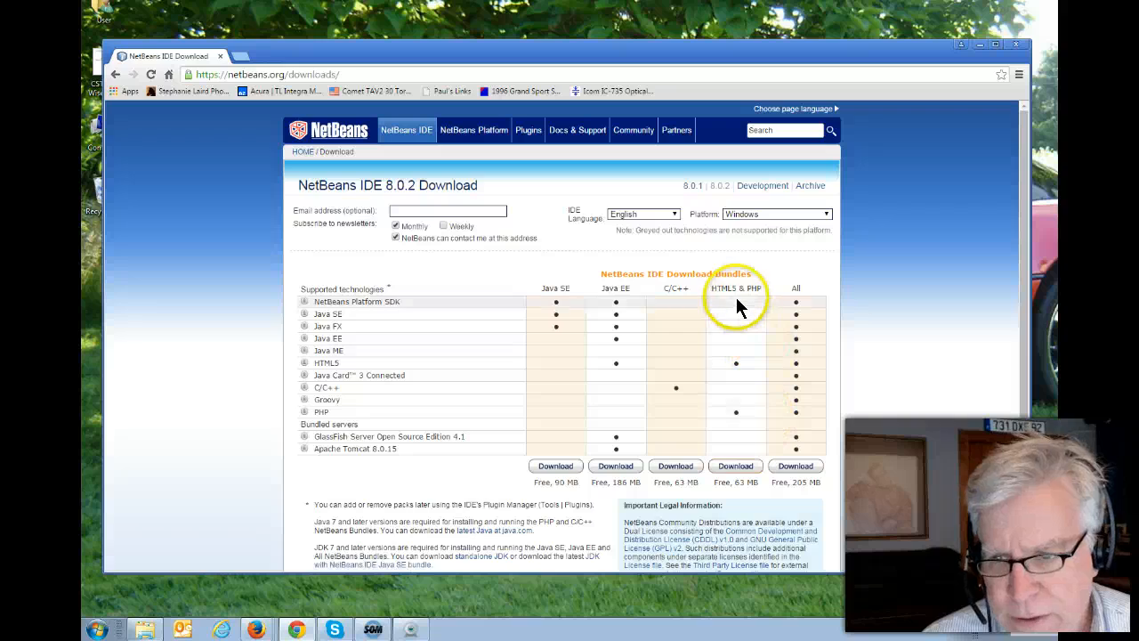
{"action": "left_click", "coordinate": [738, 466]}
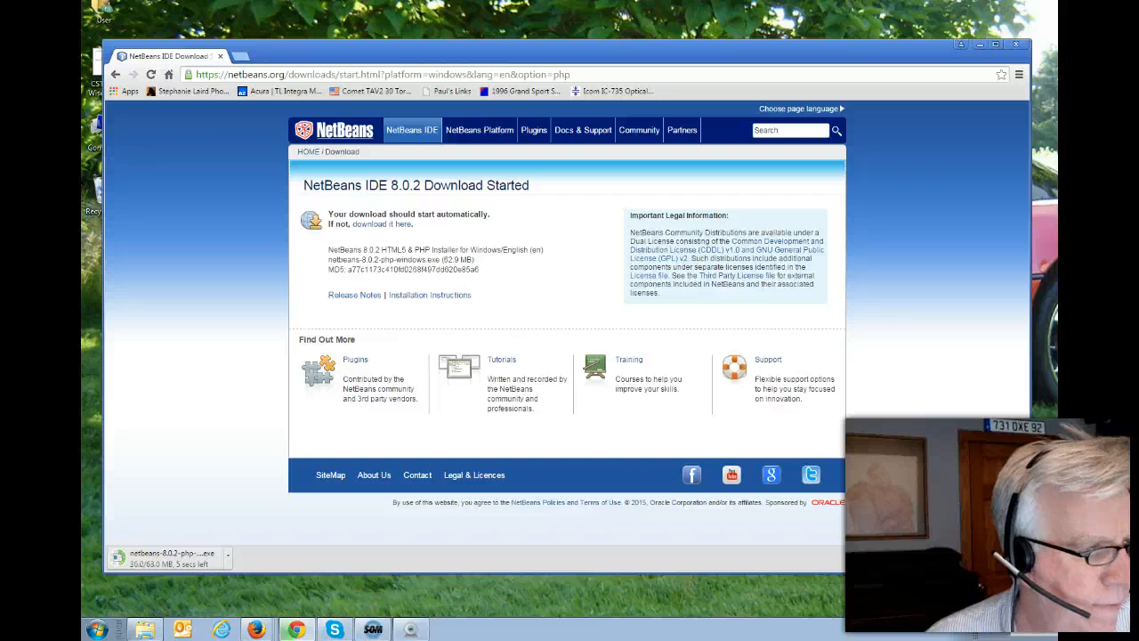
{"action": "left_click_drag", "start_coordinate": [82, 178], "coordinate": [472, 164]}
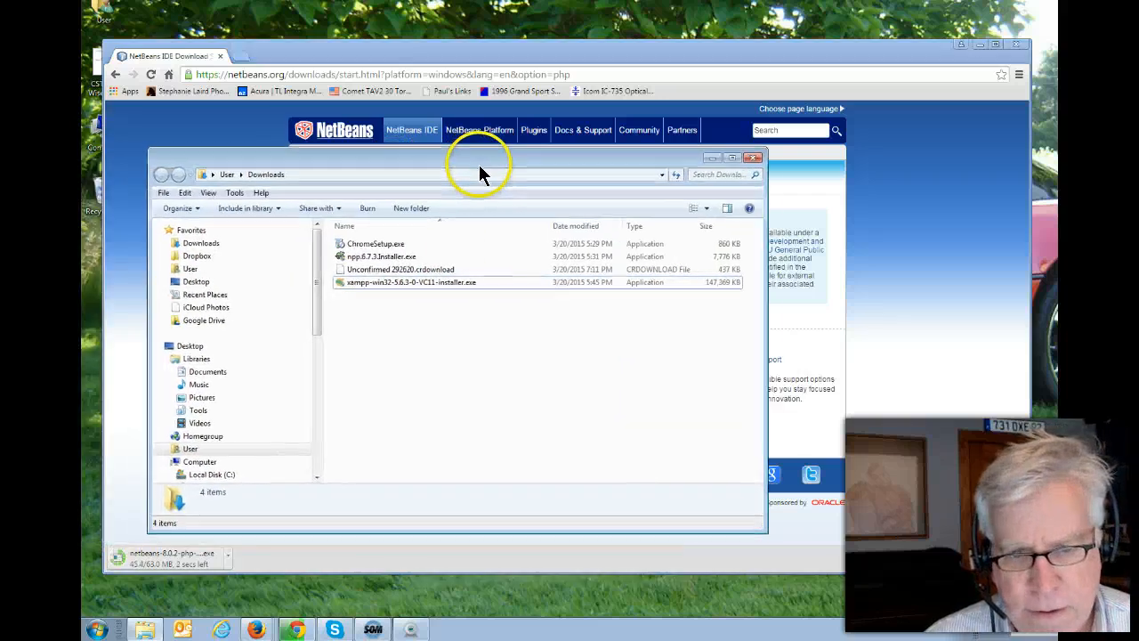
{"action": "left_click_drag", "start_coordinate": [570, 158], "coordinate": [707, 228]}
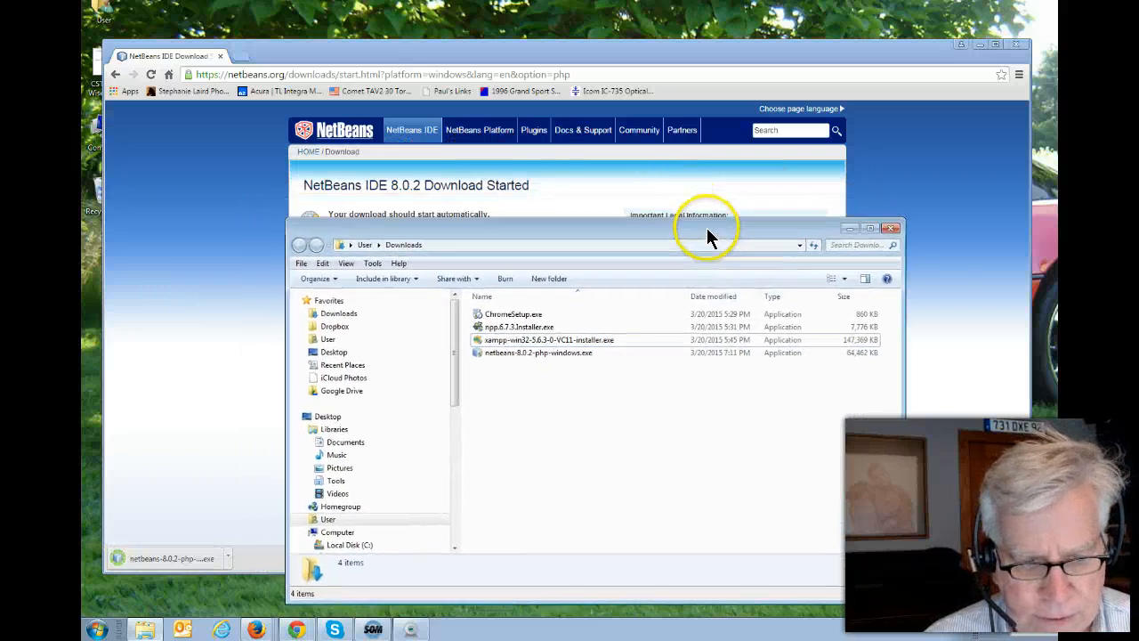
Run netbeans-8.0.2-php-windows.exe from Downloads and approve the User Account Control prompt
{"action": "left_click", "coordinate": [524, 350]}
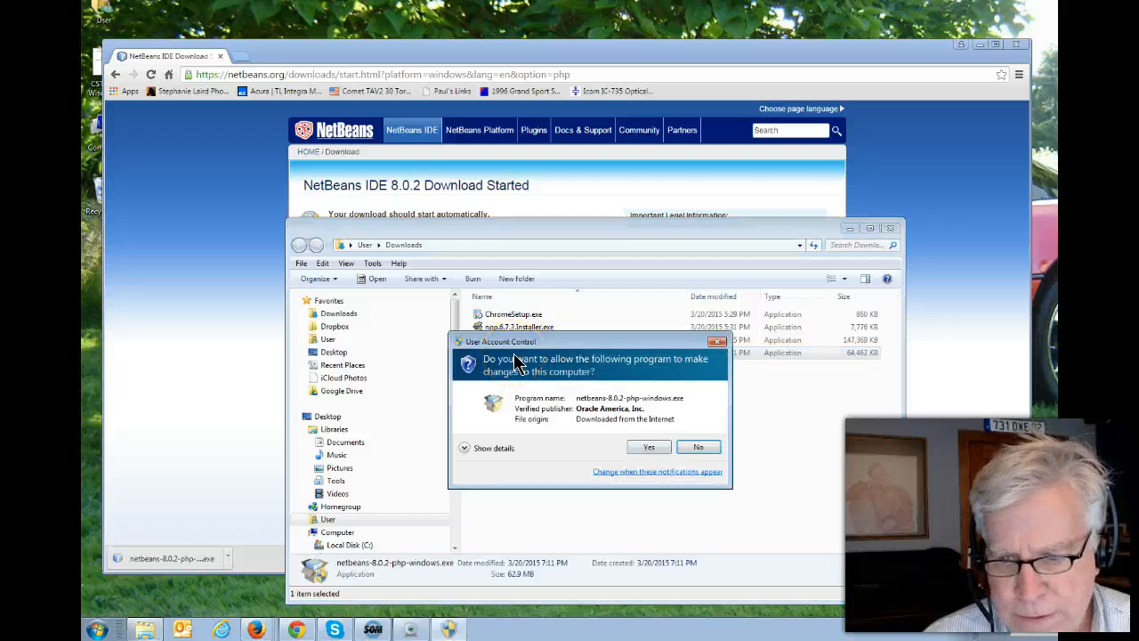
{"action": "left_click", "coordinate": [641, 447]}
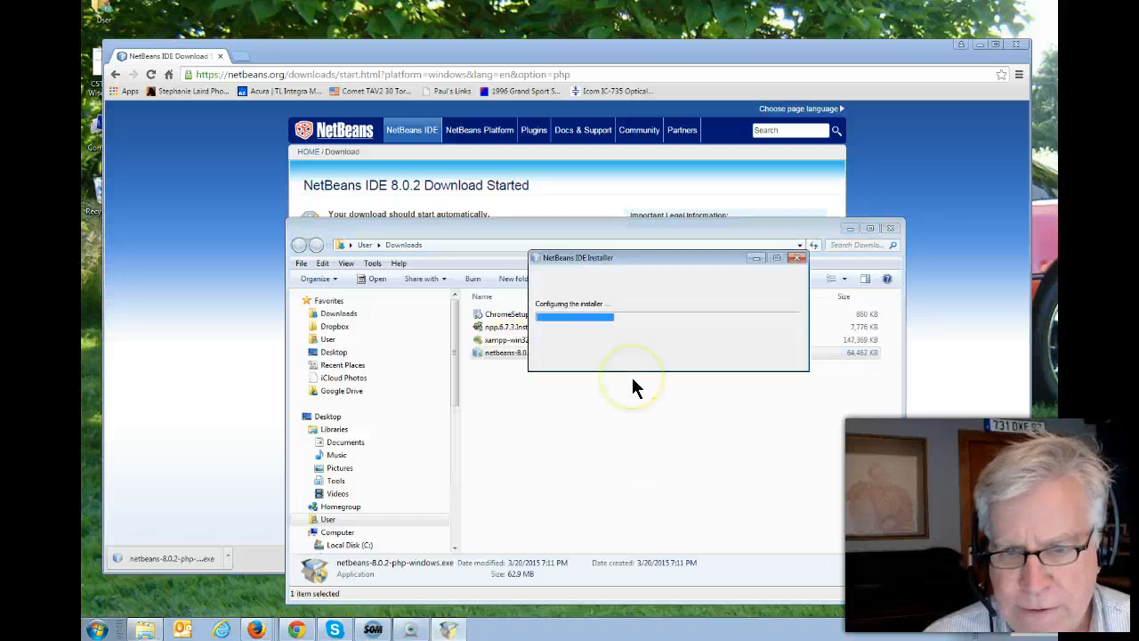
{"action": "left_click_drag", "start_coordinate": [516, 56], "coordinate": [82, 20]}
{"action": "left_click_drag", "start_coordinate": [411, 235], "coordinate": [81, 143]}
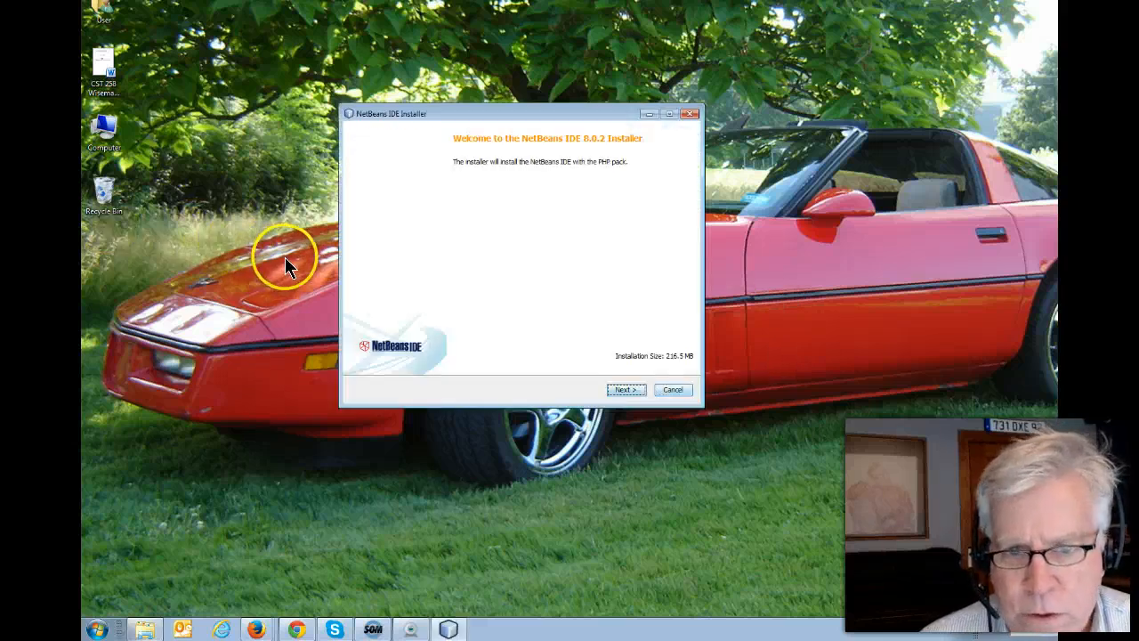
Move past the installer welcome page and accept the NetBeans license terms
{"action": "key", "text": "Return"}
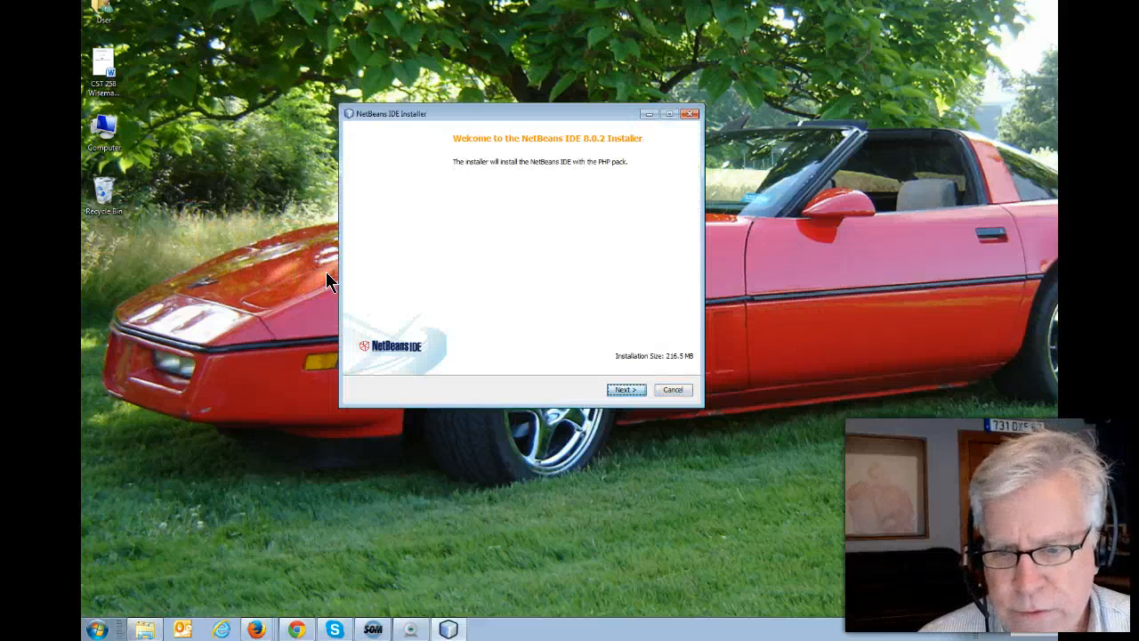
{"action": "key", "text": "space"}
{"action": "key", "text": "Tab"}
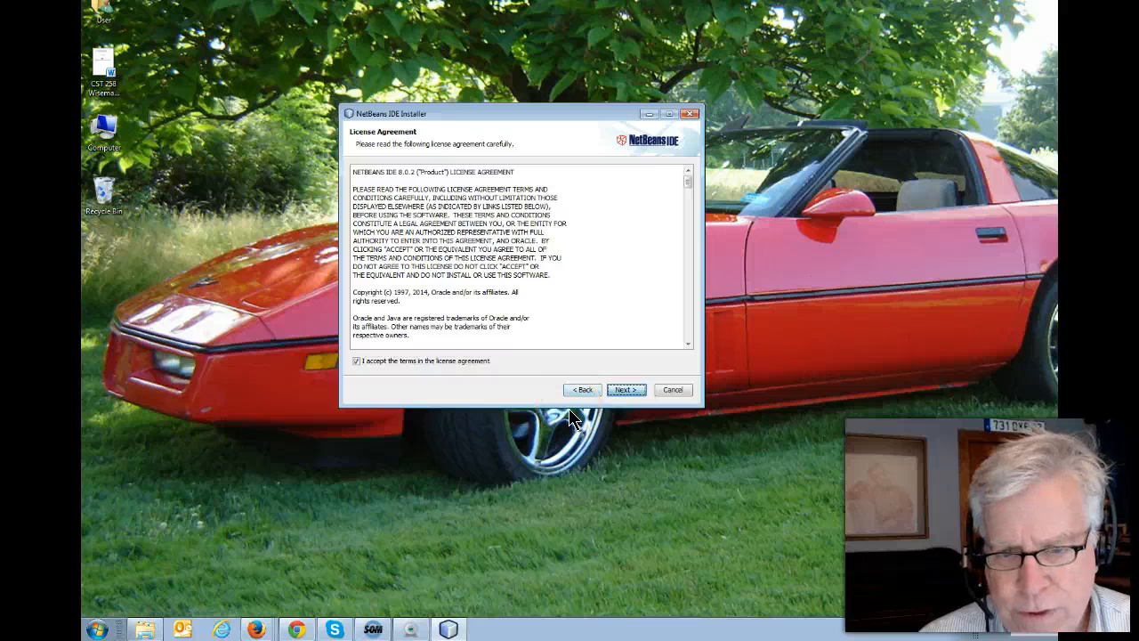
{"action": "key", "text": "Return"}
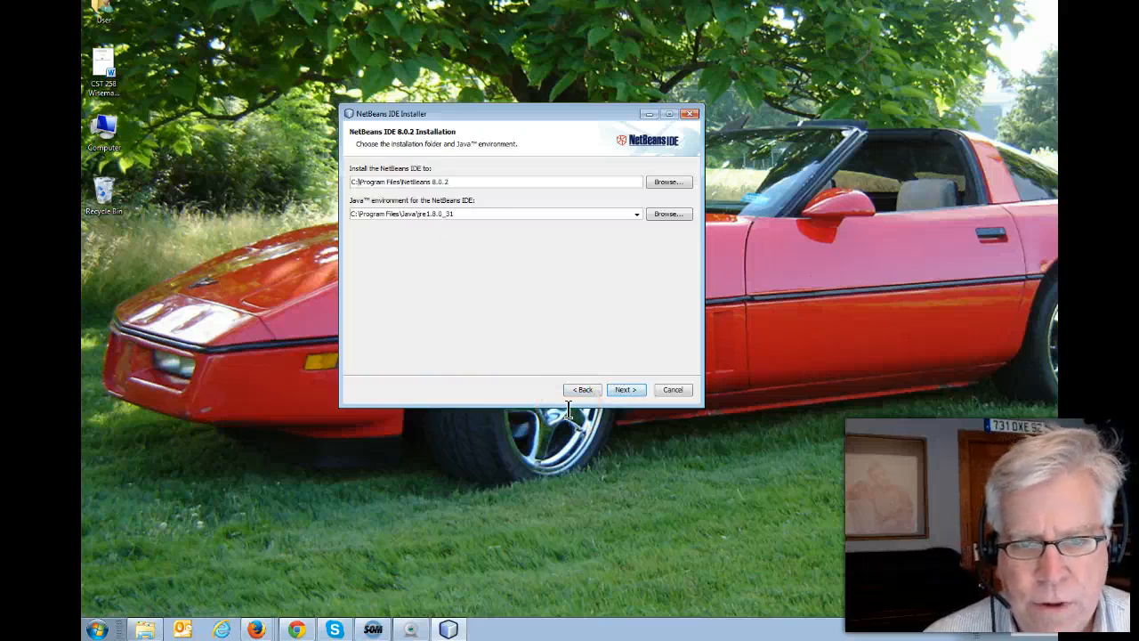
Try drive E for the install and Java paths, then revert both to drive C
{"action": "key", "text": "Left"}
{"action": "key", "text": "BackSpace"}
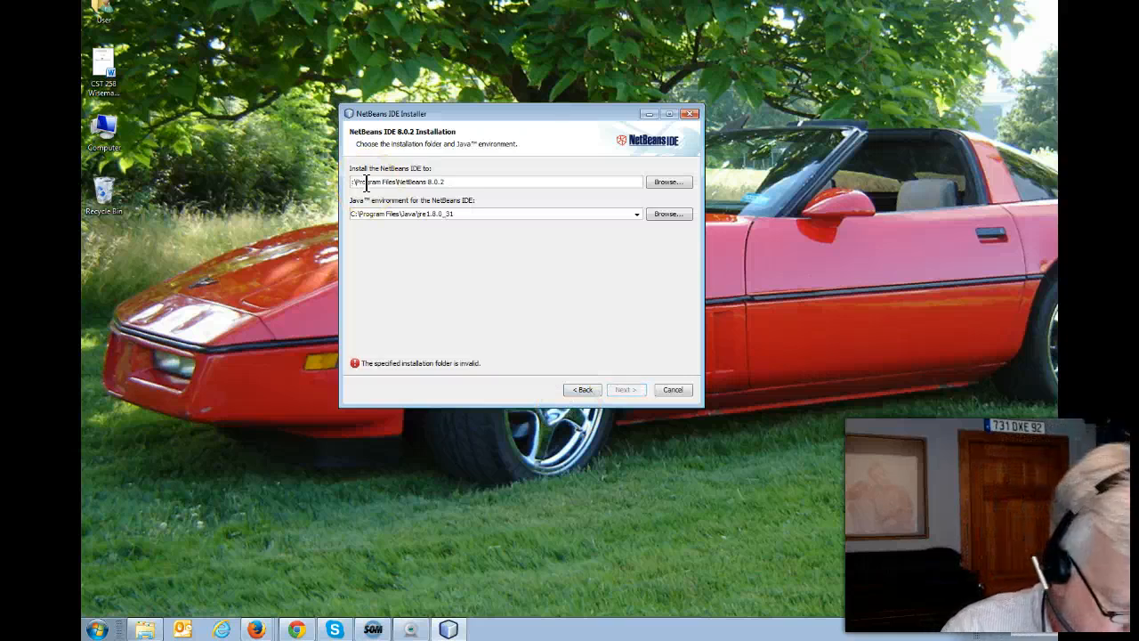
{"action": "type", "text": "E"}
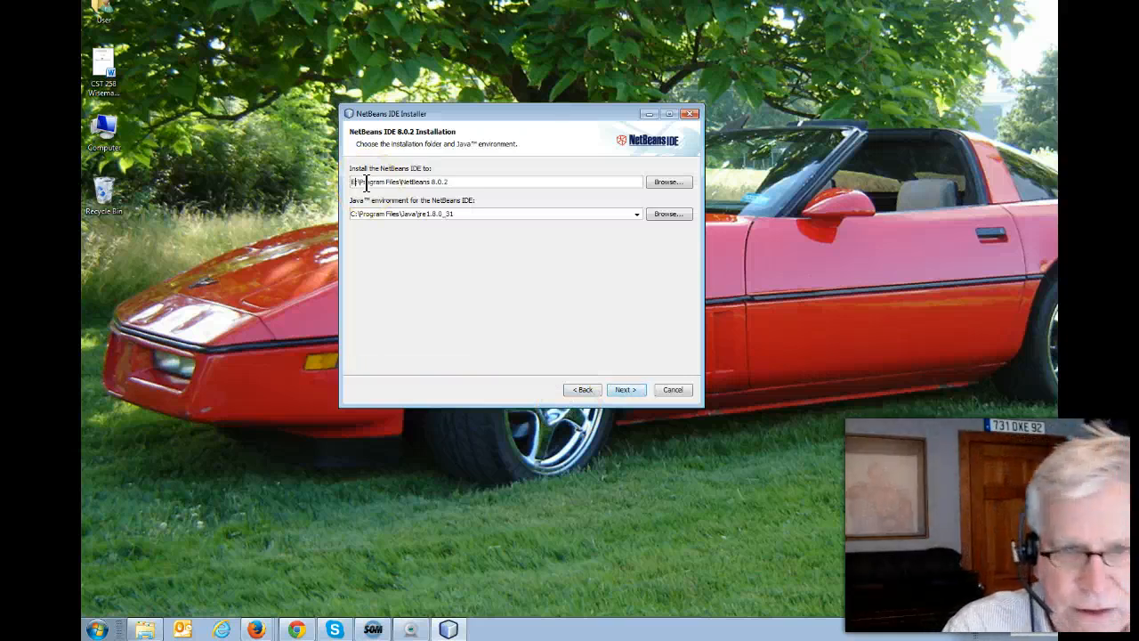
{"action": "left_click", "coordinate": [353, 213]}
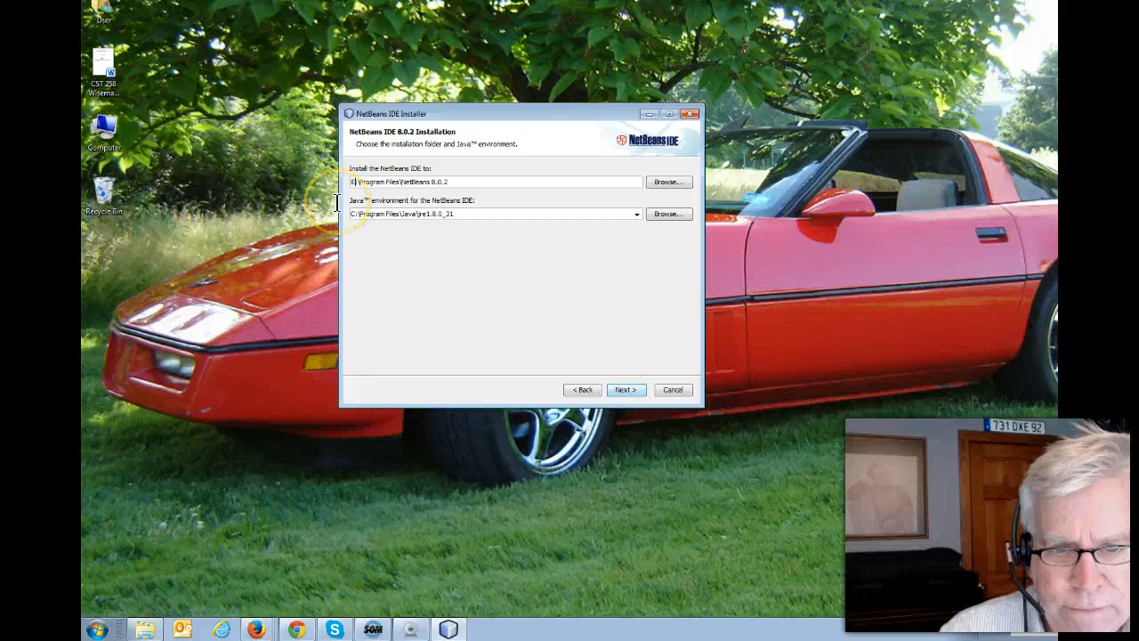
{"action": "key", "text": "BackSpace"}
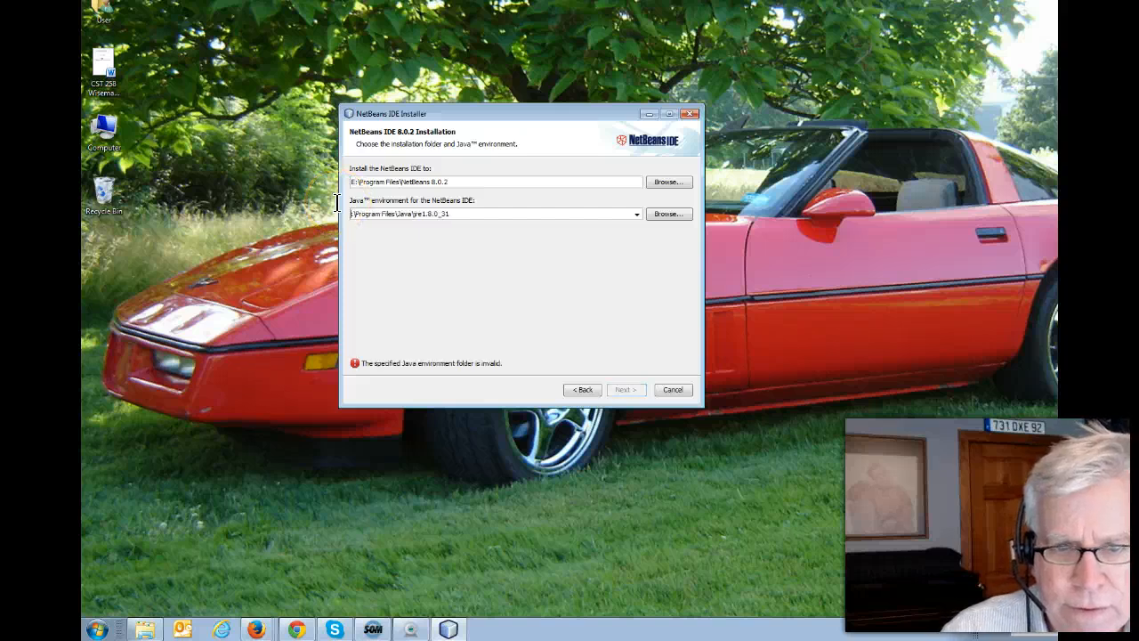
{"action": "type", "text": "E:"}
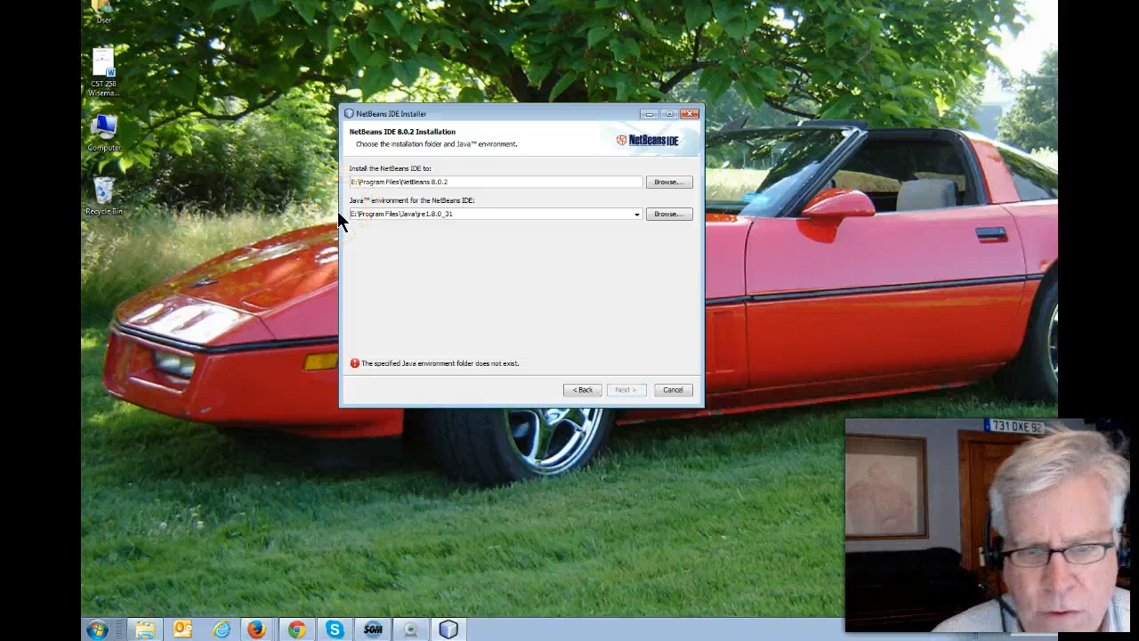
{"action": "key", "text": "BackSpace"}
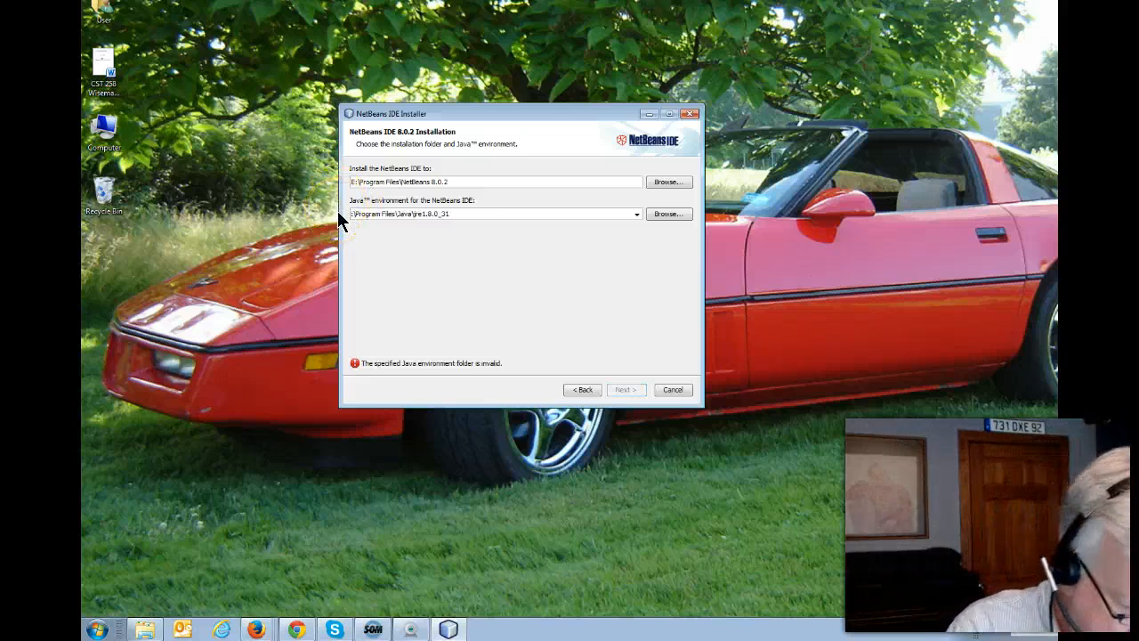
{"action": "type", "text": "C"}
{"action": "left_click", "coordinate": [354, 182]}
{"action": "key", "text": "BackSpace"}
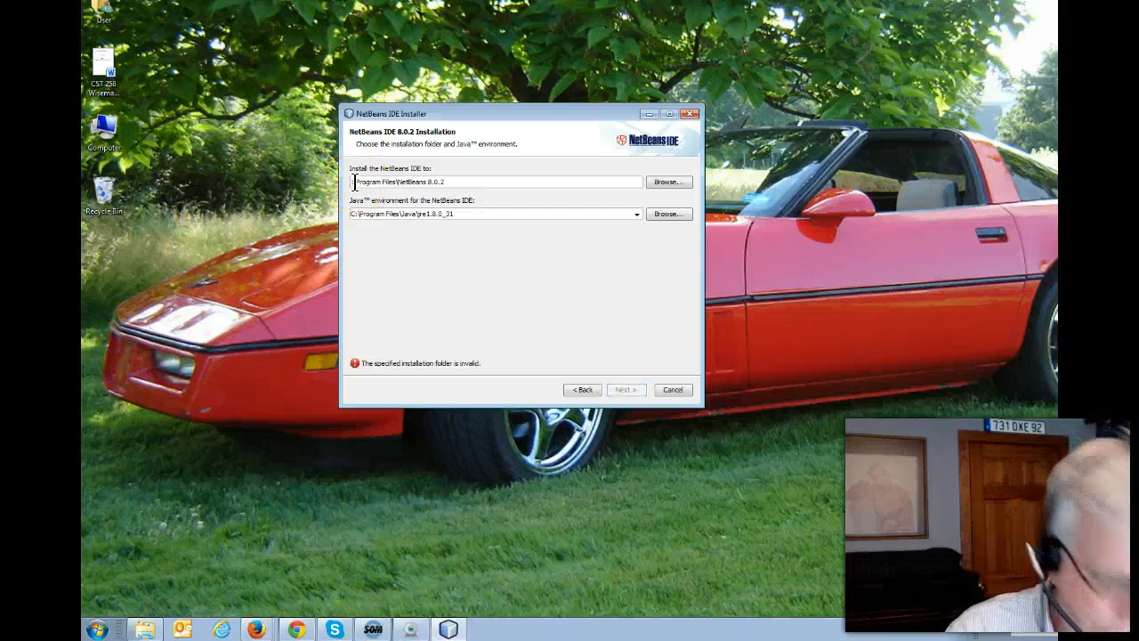
{"action": "type", "text": "C:"}
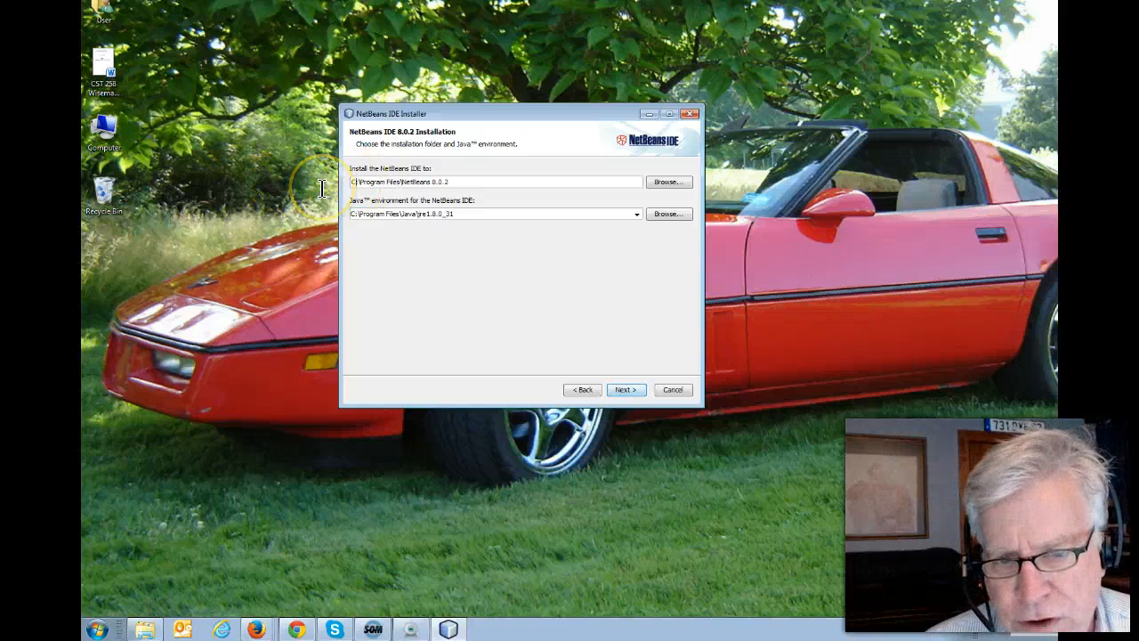
Keep C:\Program Files\NetBeans 8.0.2 with Java jre1.8.0_31 and advance to the Summary
{"action": "left_click_drag", "start_coordinate": [400, 214], "coordinate": [455, 214]}
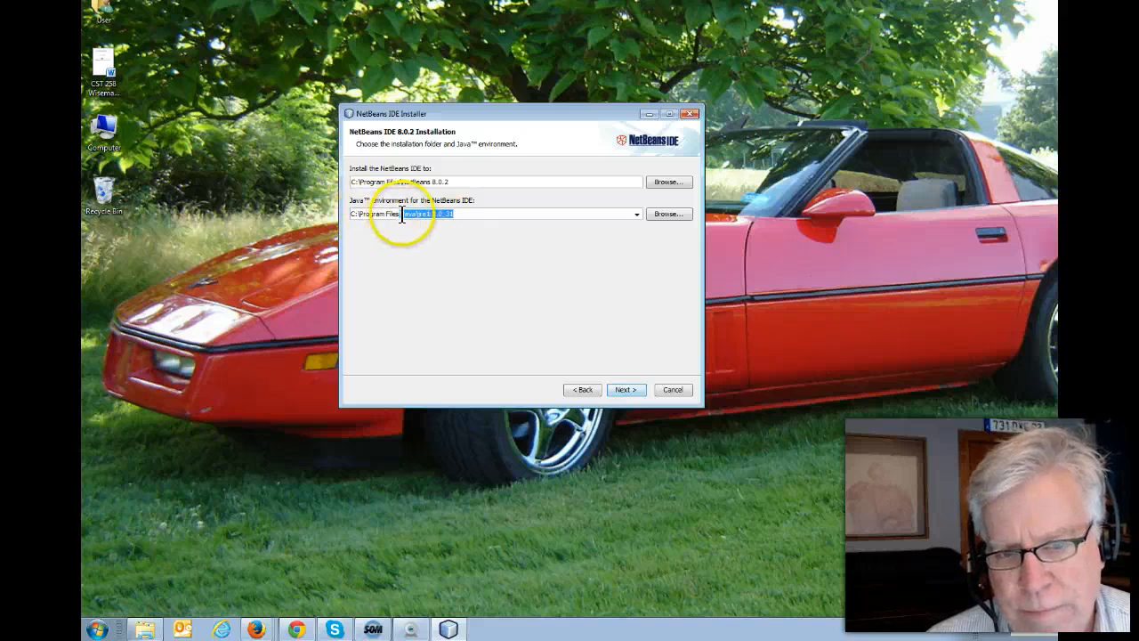
{"action": "left_click_drag", "start_coordinate": [403, 218], "coordinate": [395, 219]}
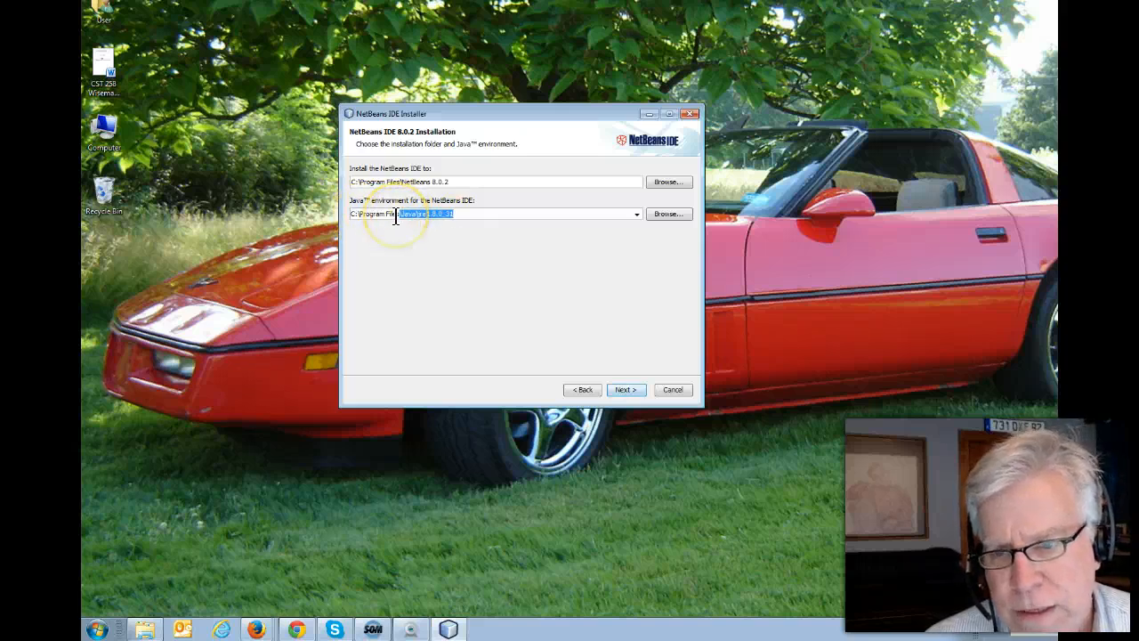
{"action": "left_click", "coordinate": [393, 223]}
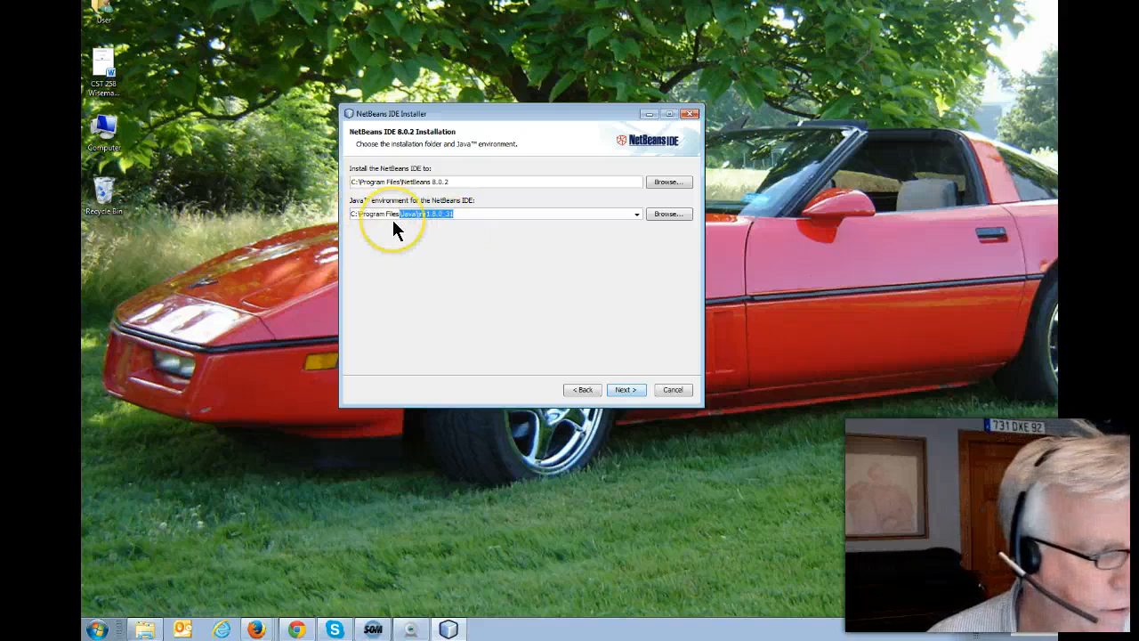
{"action": "left_click", "coordinate": [610, 360]}
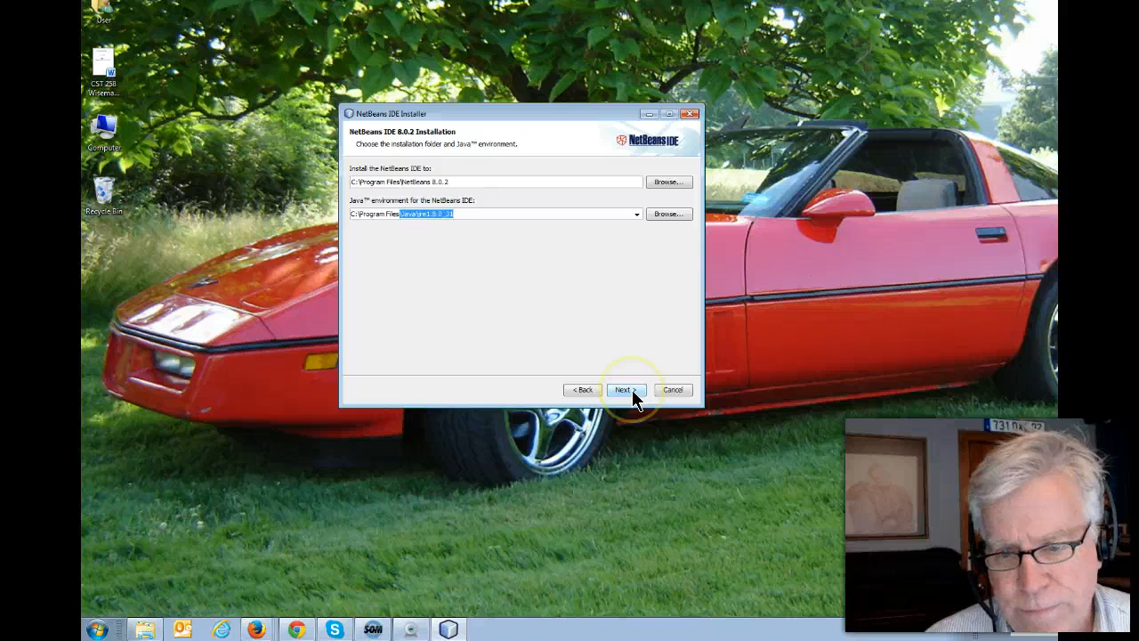
{"action": "left_click", "coordinate": [632, 389]}
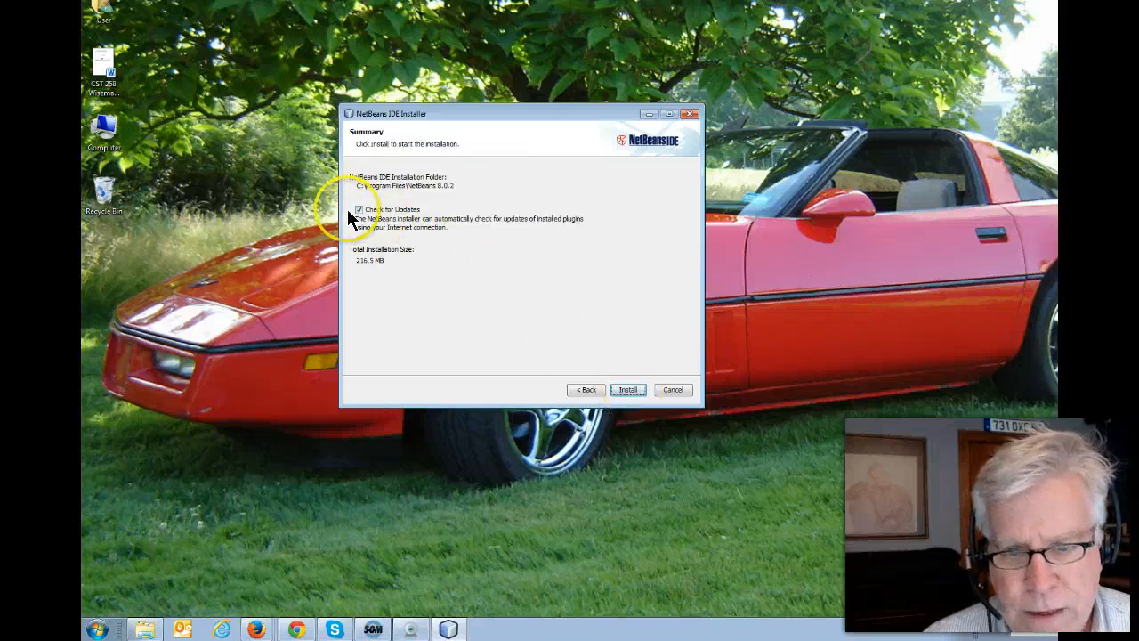
Install NetBeans IDE 8.0.2, uncheck usage-data contribution, and finish the installer
{"action": "left_click", "coordinate": [629, 389]}
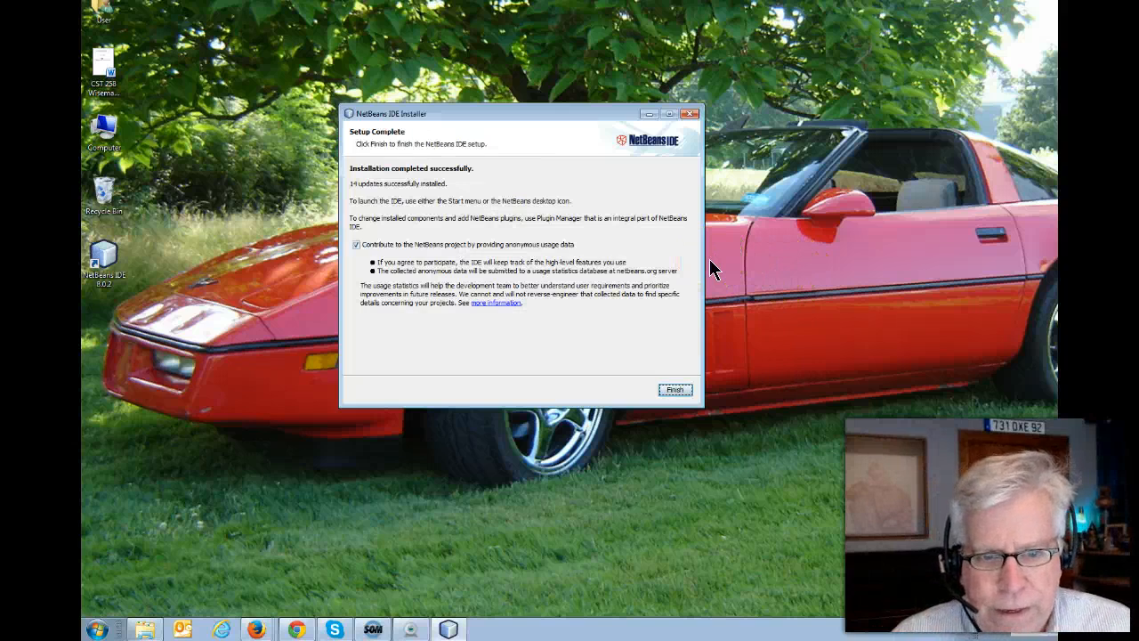
{"action": "left_click", "coordinate": [356, 245]}
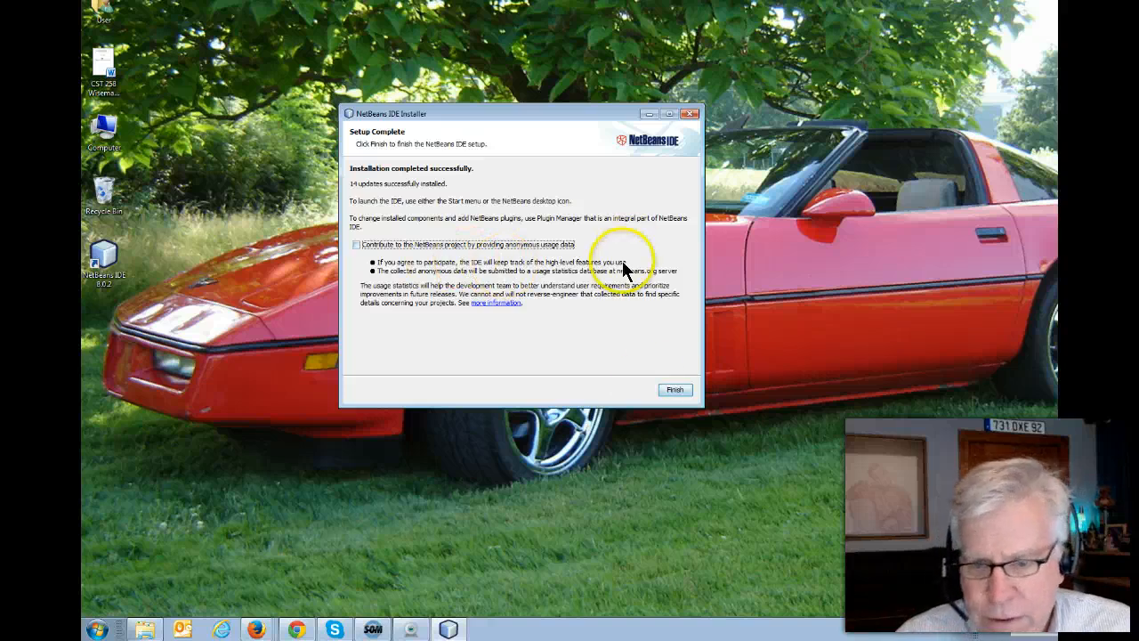
{"action": "left_click", "coordinate": [673, 391]}
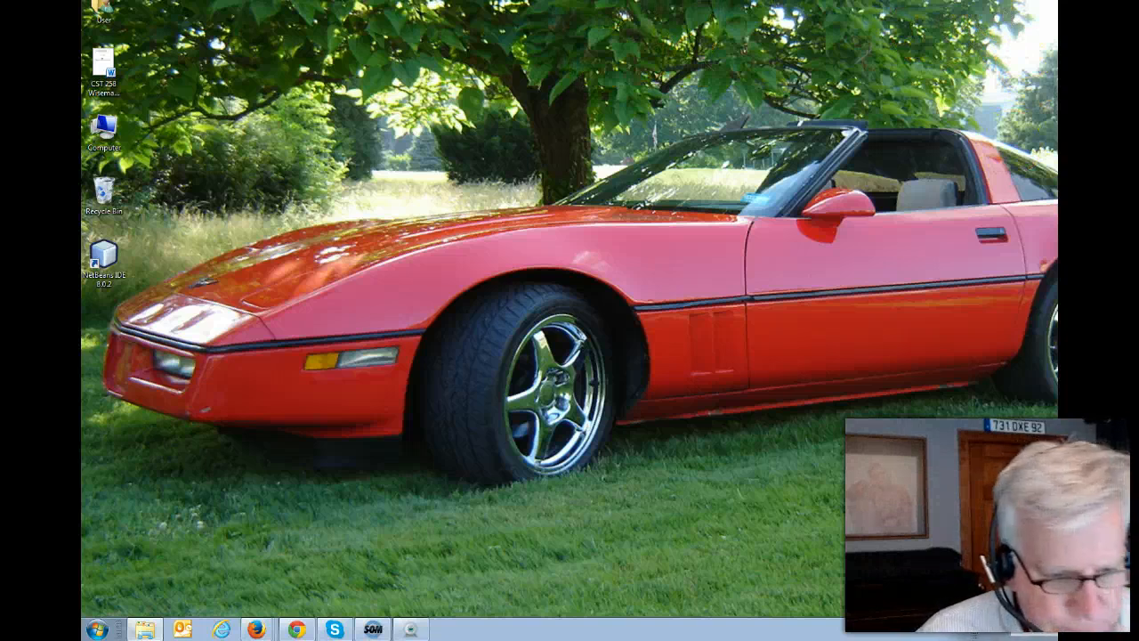
Launch Notepad++ from the Start menu
{"action": "left_click", "coordinate": [97, 626]}
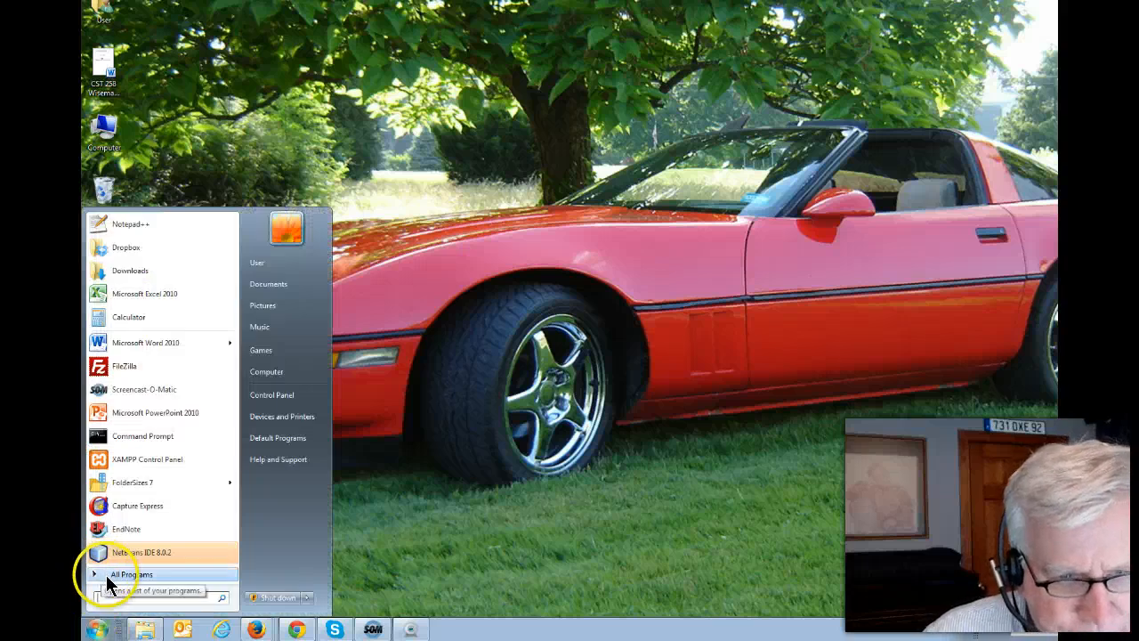
{"action": "left_click", "coordinate": [131, 224]}
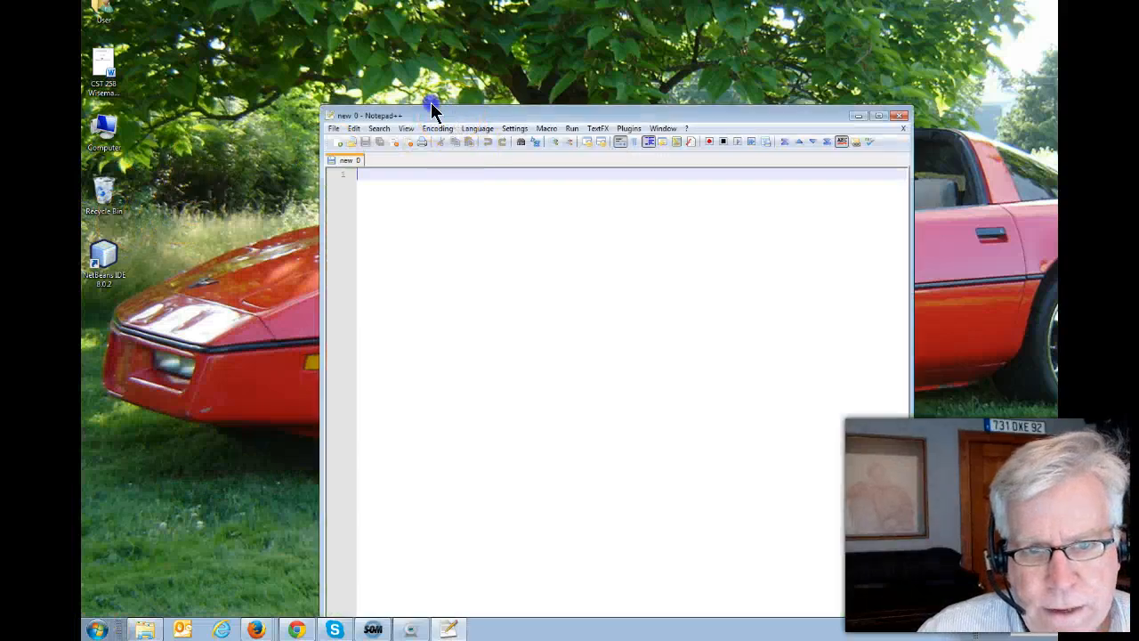
{"action": "left_click_drag", "start_coordinate": [432, 111], "coordinate": [376, 84]}
In the File Open dialog, browse to drive New Volume (E:)
{"action": "left_click", "coordinate": [279, 103]}
{"action": "left_click", "coordinate": [116, 130]}
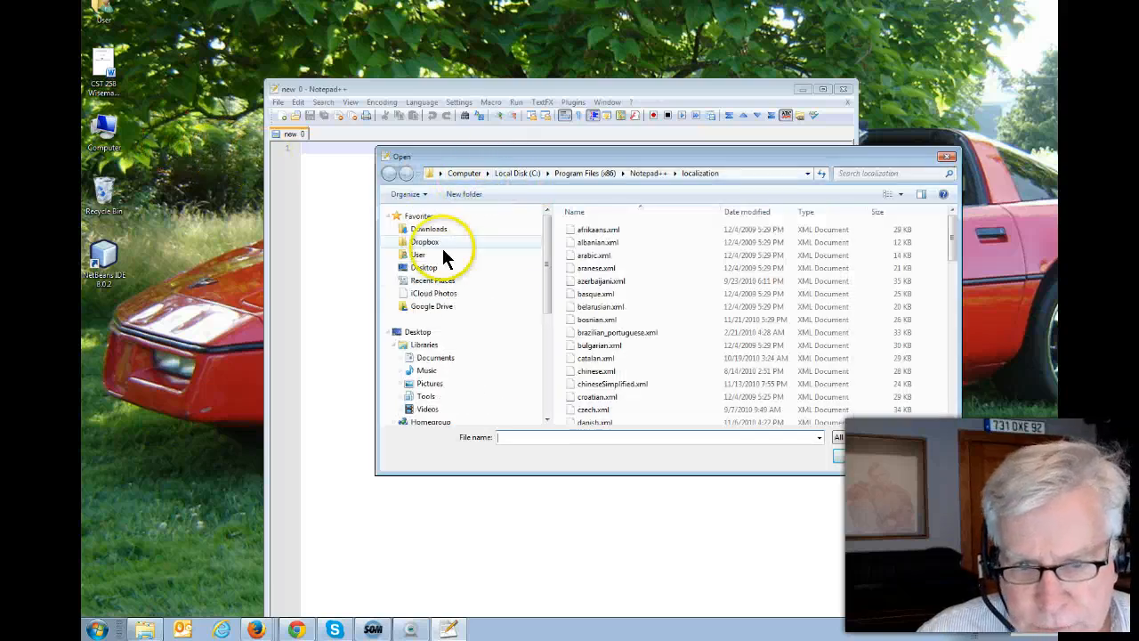
{"action": "left_click", "coordinate": [465, 173]}
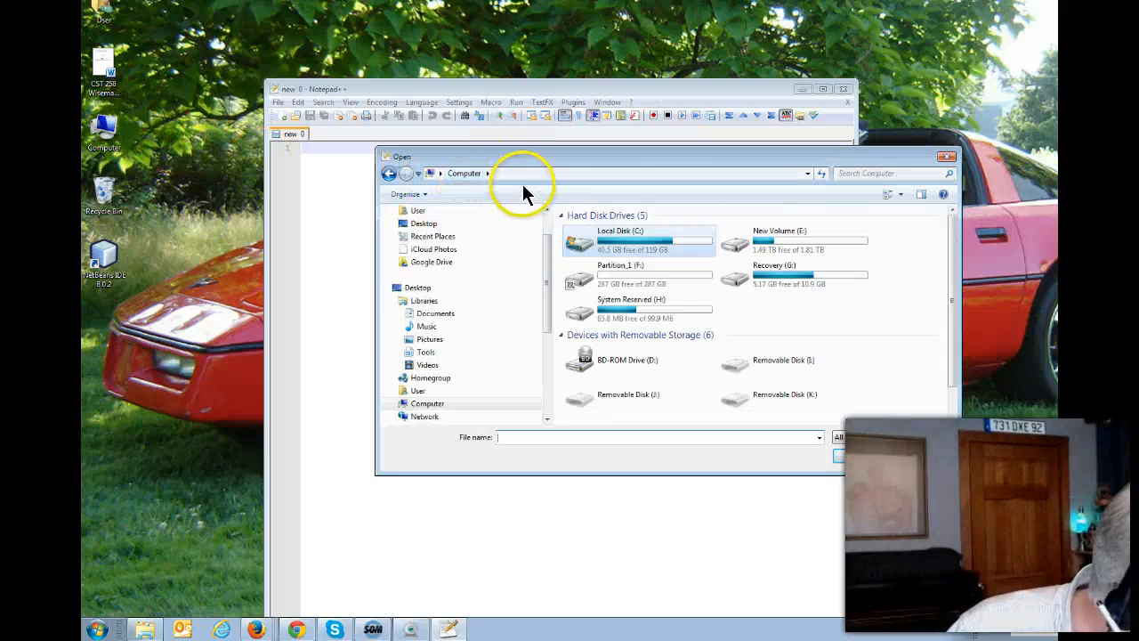
{"action": "double_click", "coordinate": [748, 238]}
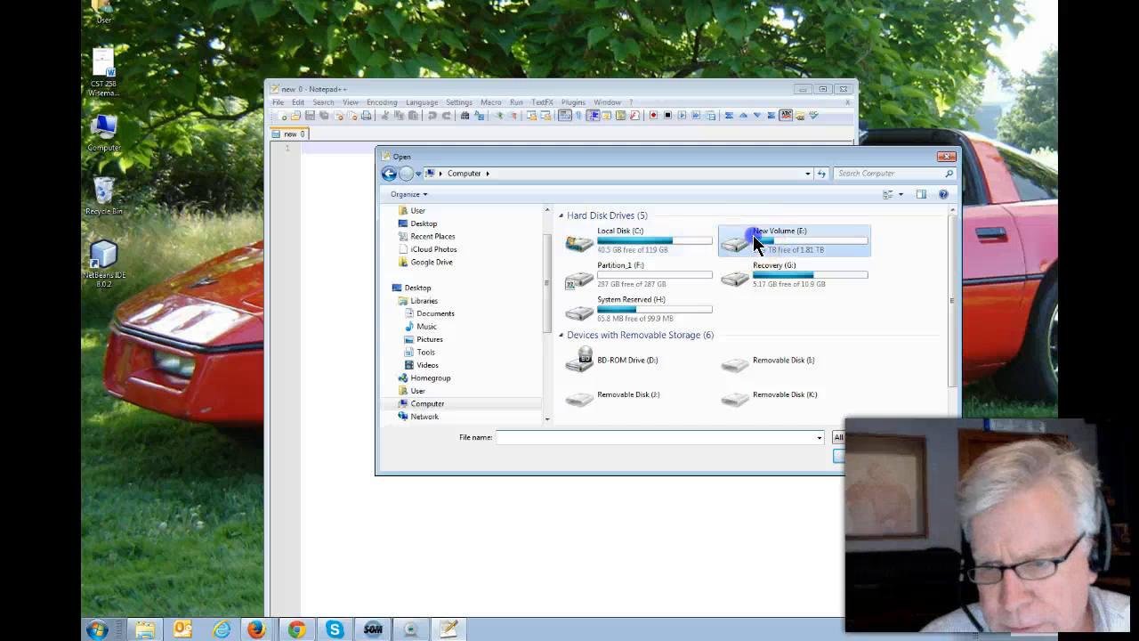
{"action": "left_click_drag", "start_coordinate": [954, 228], "coordinate": [963, 362]}
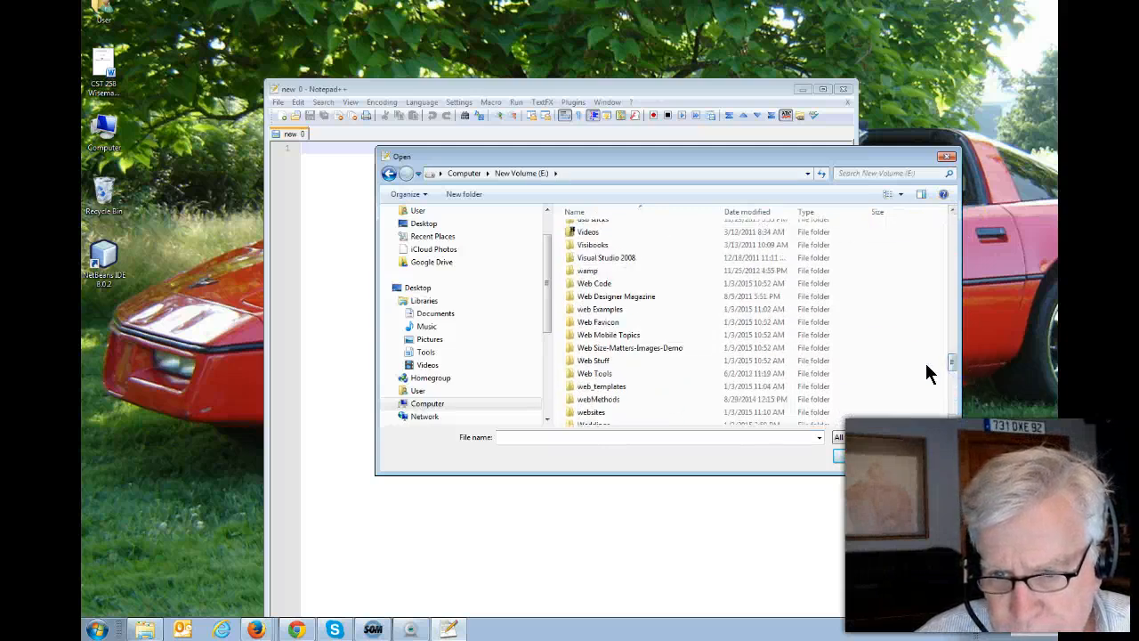
{"action": "left_click", "coordinate": [952, 371]}
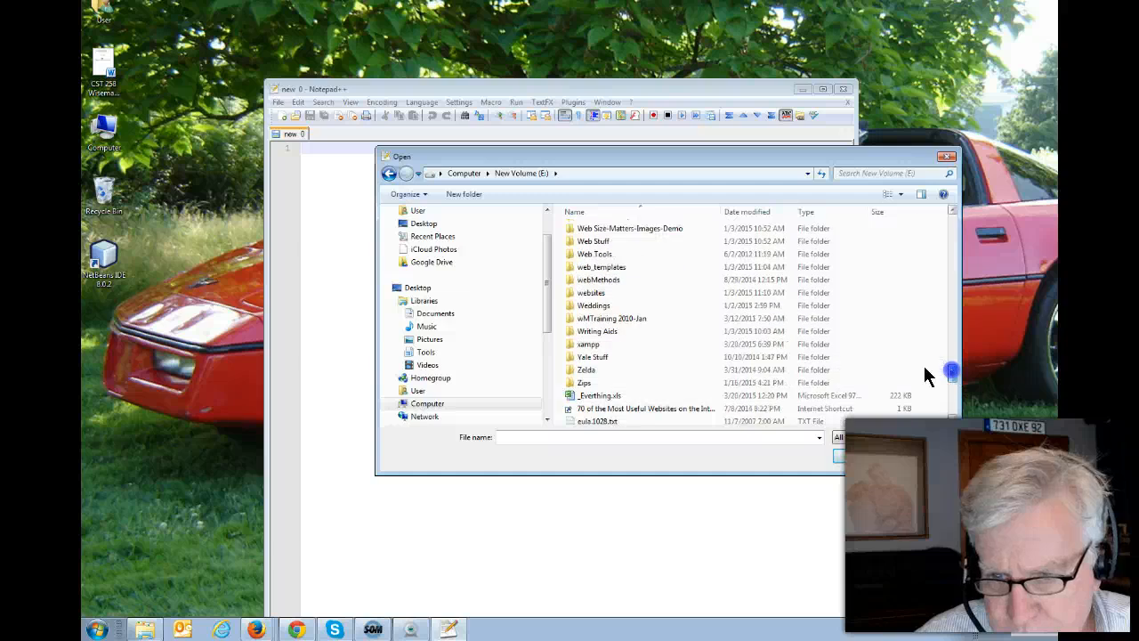
Go into xampp\php and open php.ini
{"action": "double_click", "coordinate": [603, 346]}
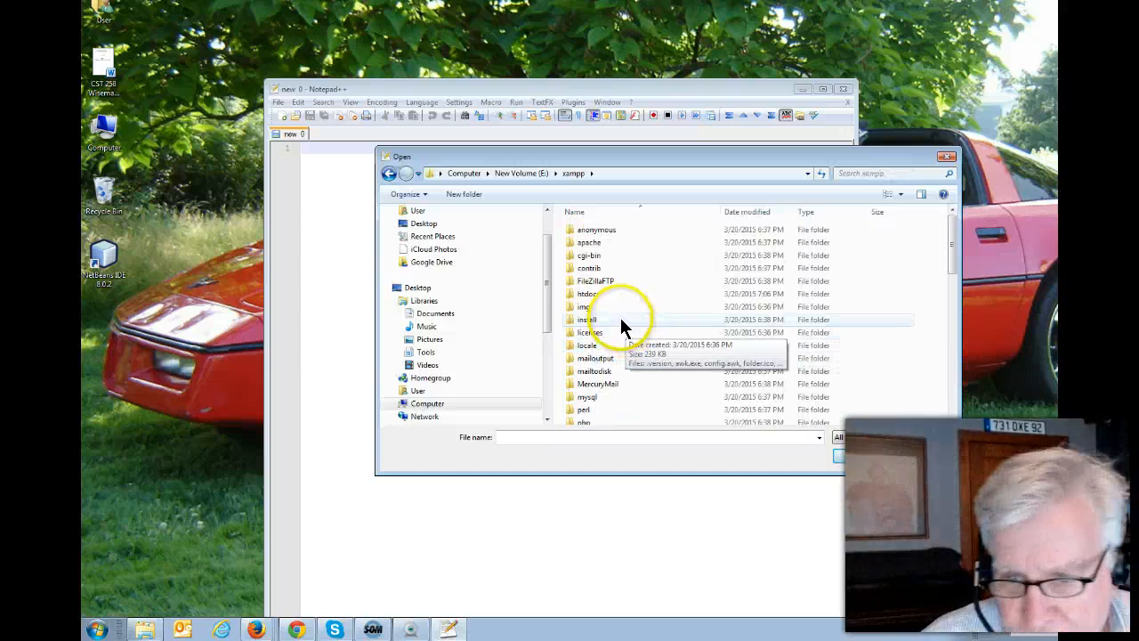
{"action": "scroll", "coordinate": [620, 322], "scroll_direction": "down", "scroll_amount": 1}
{"action": "left_click", "coordinate": [583, 379]}
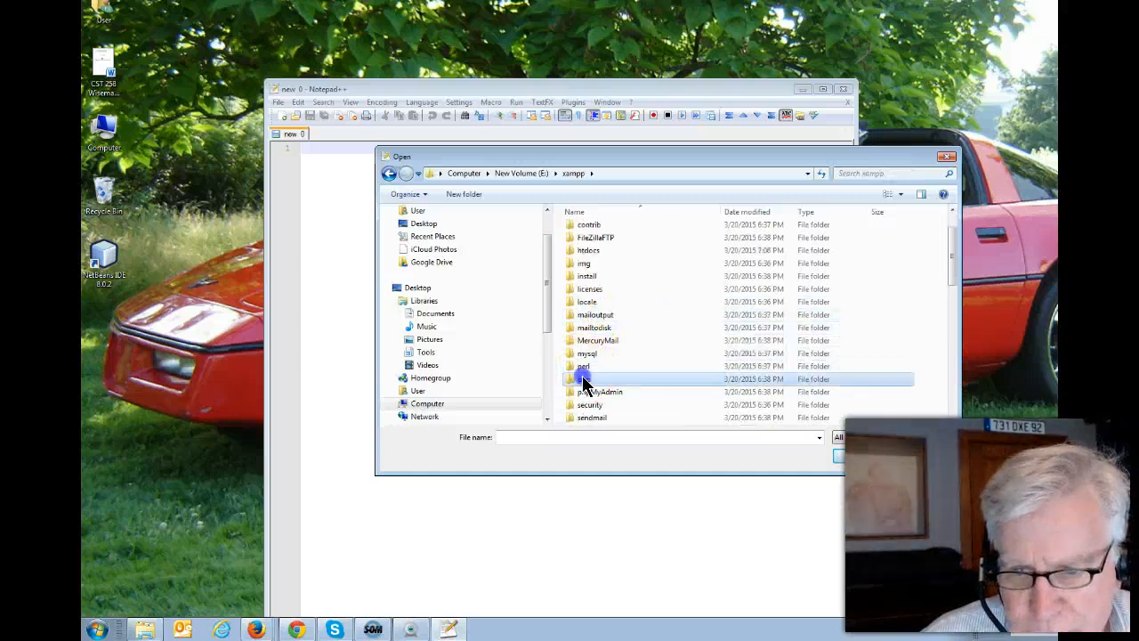
{"action": "double_click", "coordinate": [583, 379]}
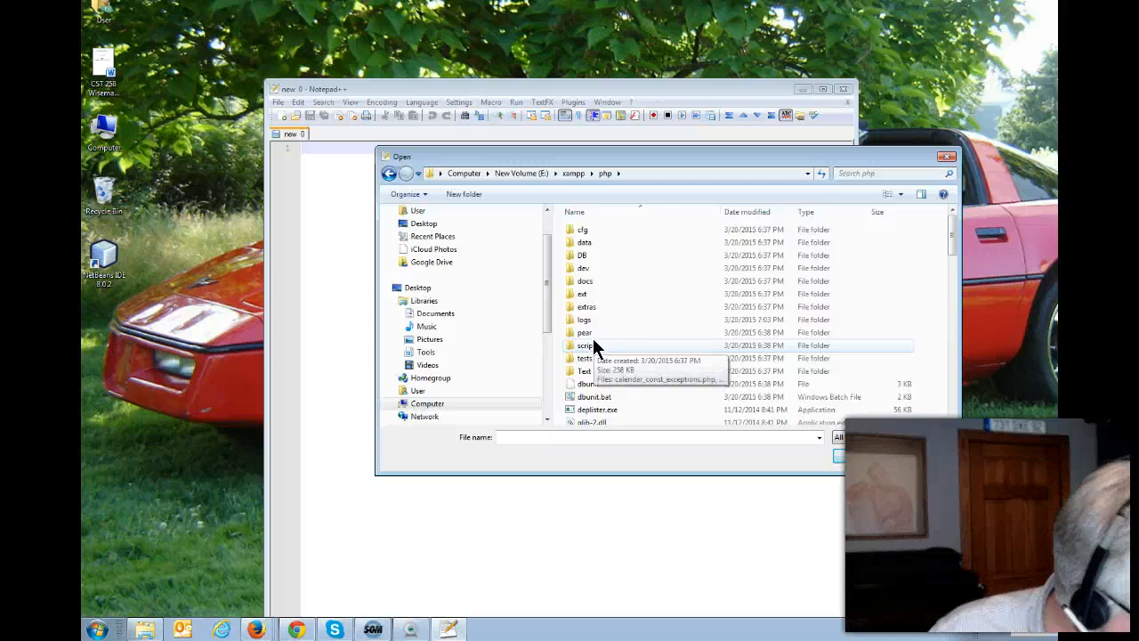
{"action": "scroll", "coordinate": [595, 342], "scroll_direction": "down", "scroll_amount": 4}
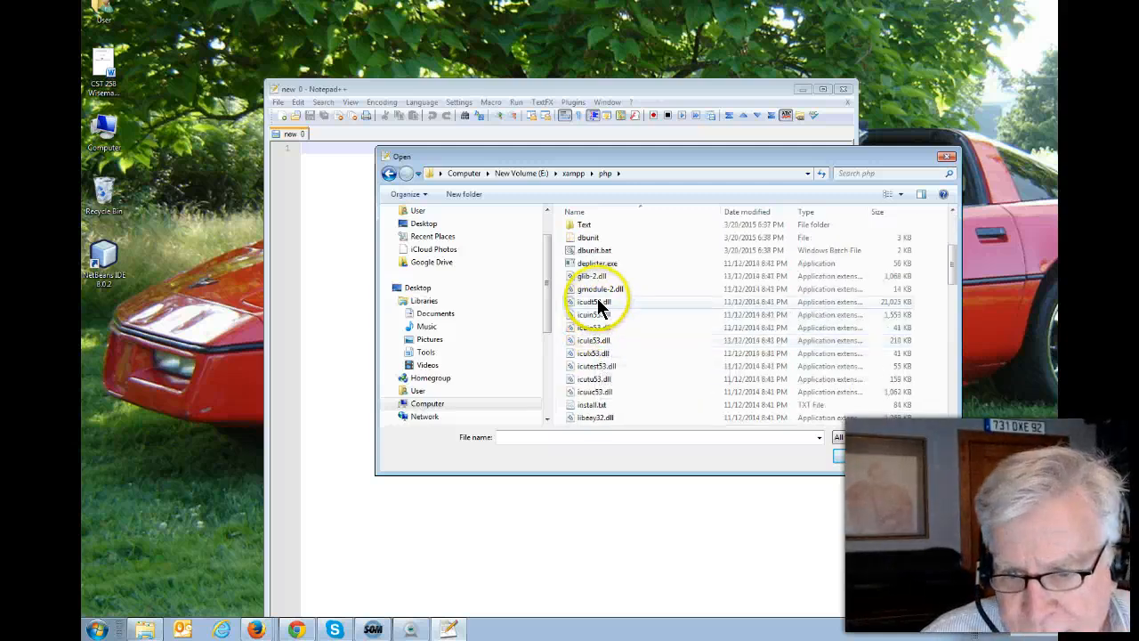
{"action": "scroll", "coordinate": [597, 305], "scroll_direction": "down", "scroll_amount": 6}
{"action": "scroll", "coordinate": [623, 339], "scroll_direction": "down", "scroll_amount": 3}
{"action": "double_click", "coordinate": [597, 356]}
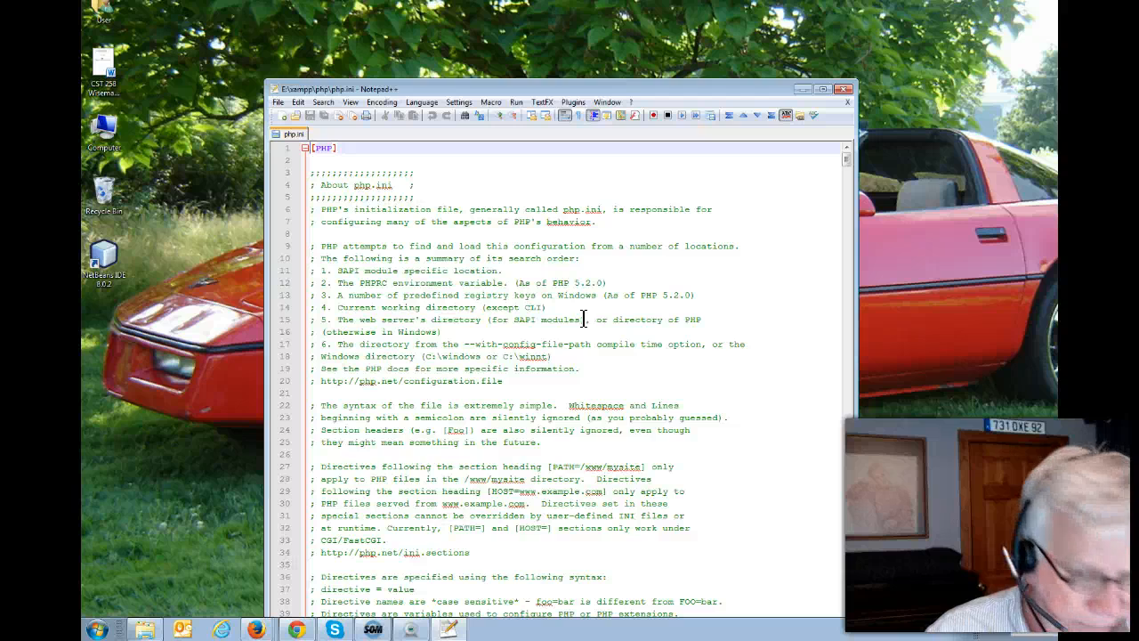
Search php.ini for php_xdebug.dll to reach the commented zend_extension line 2079
{"action": "left_click", "coordinate": [322, 102]}
{"action": "left_click", "coordinate": [230, 114]}
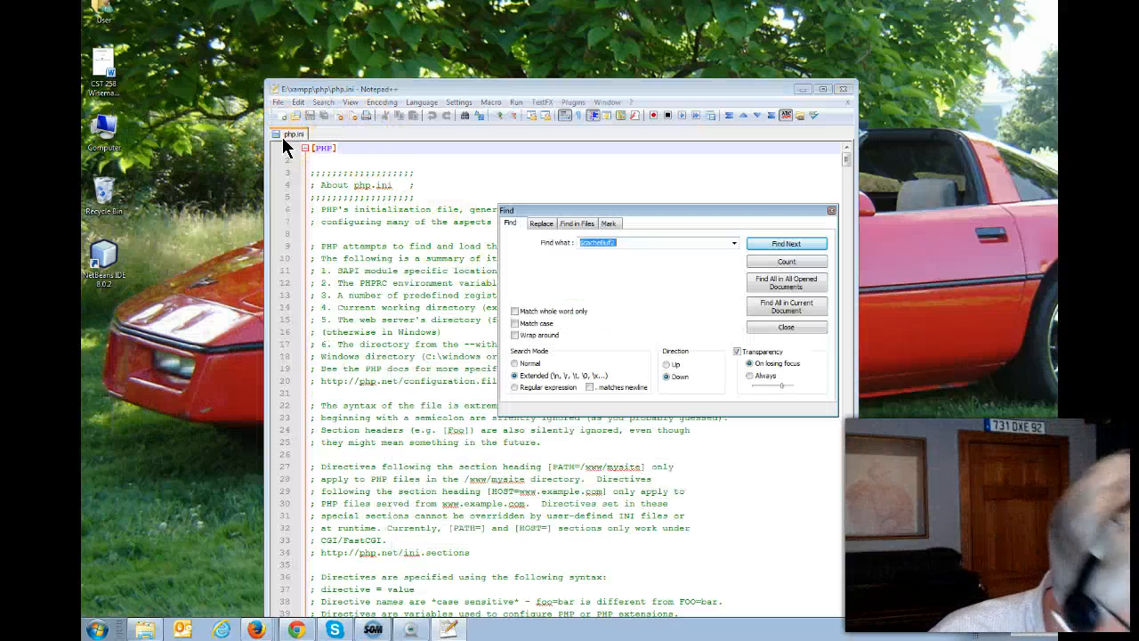
{"action": "type", "text": "php"}
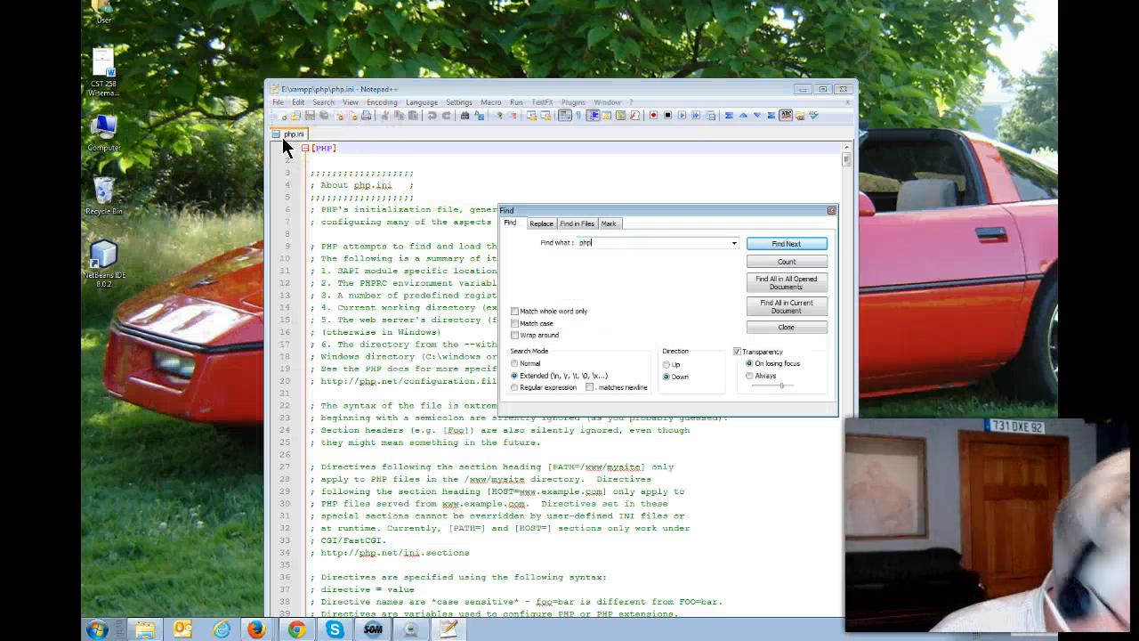
{"action": "type", "text": "_x"}
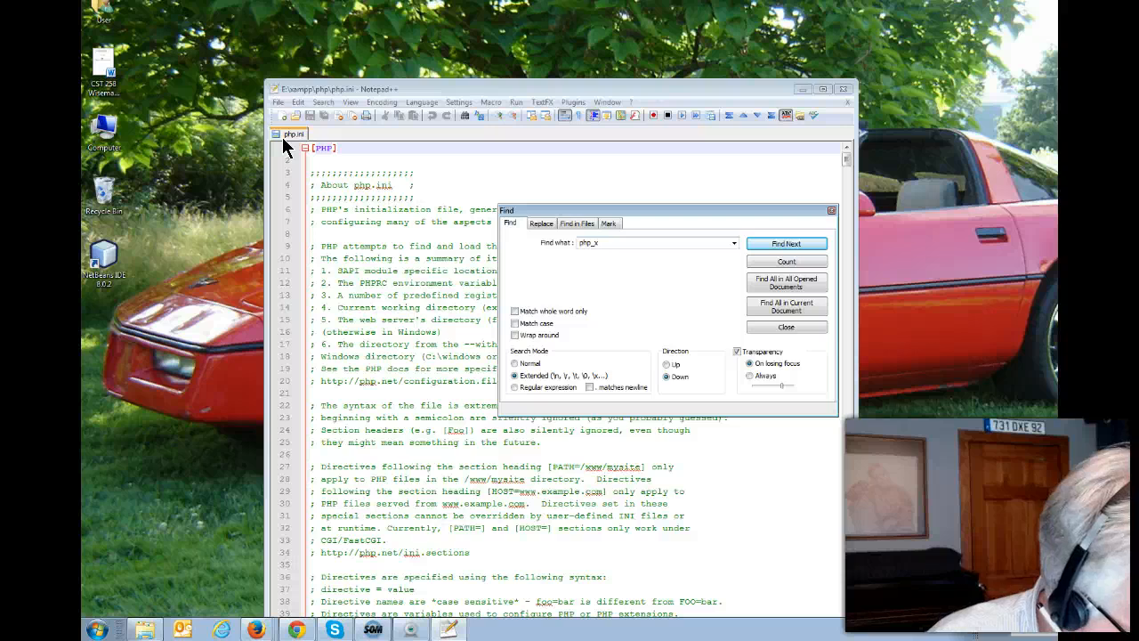
{"action": "type", "text": "debug.dll"}
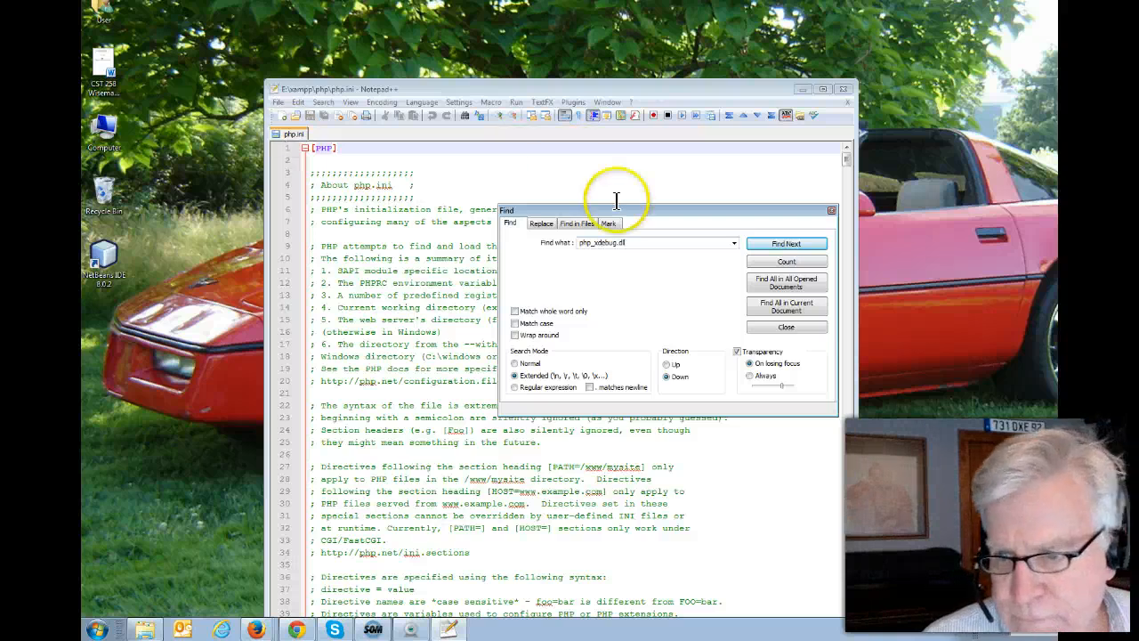
{"action": "left_click", "coordinate": [758, 243]}
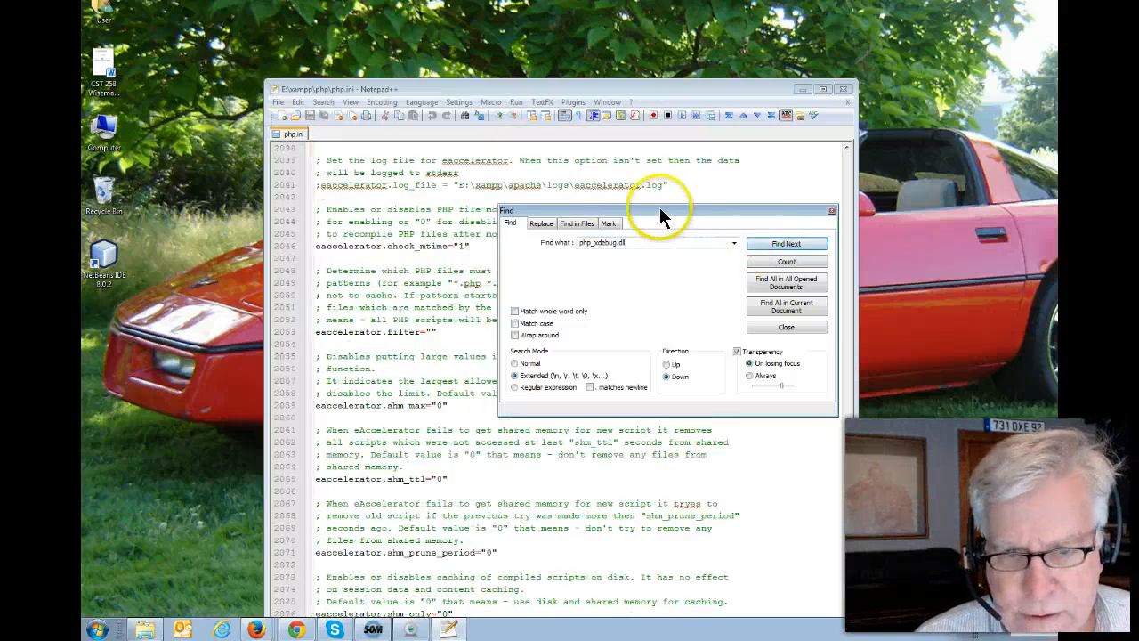
{"action": "left_click_drag", "start_coordinate": [656, 209], "coordinate": [854, 175]}
{"action": "left_click_drag", "start_coordinate": [707, 97], "coordinate": [566, 28]}
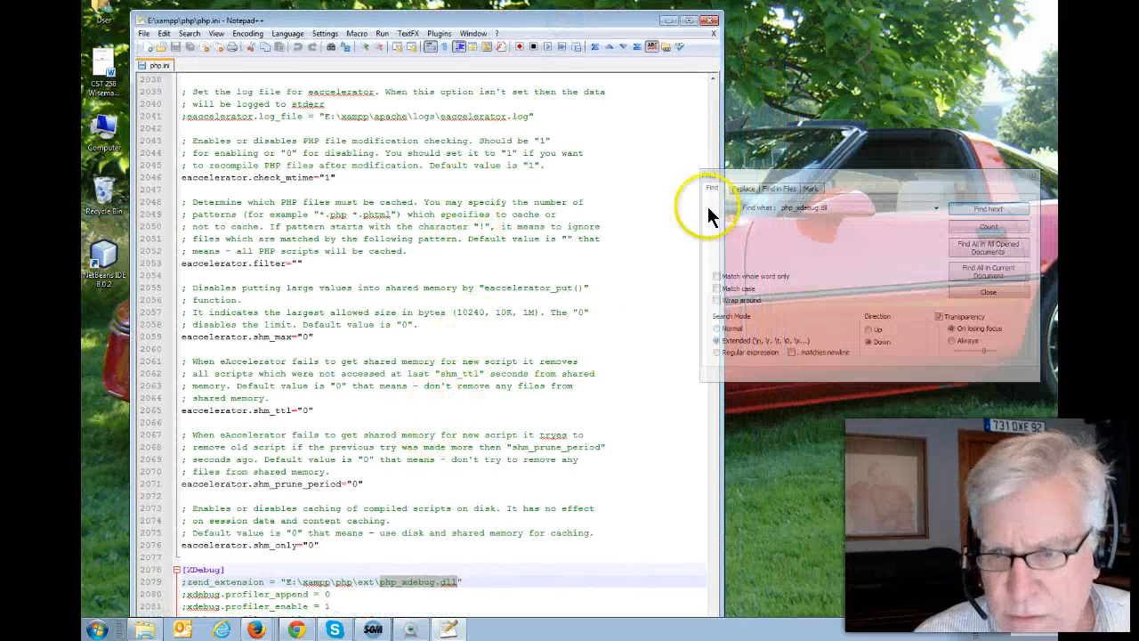
{"action": "left_click_drag", "start_coordinate": [477, 13], "coordinate": [438, 21]}
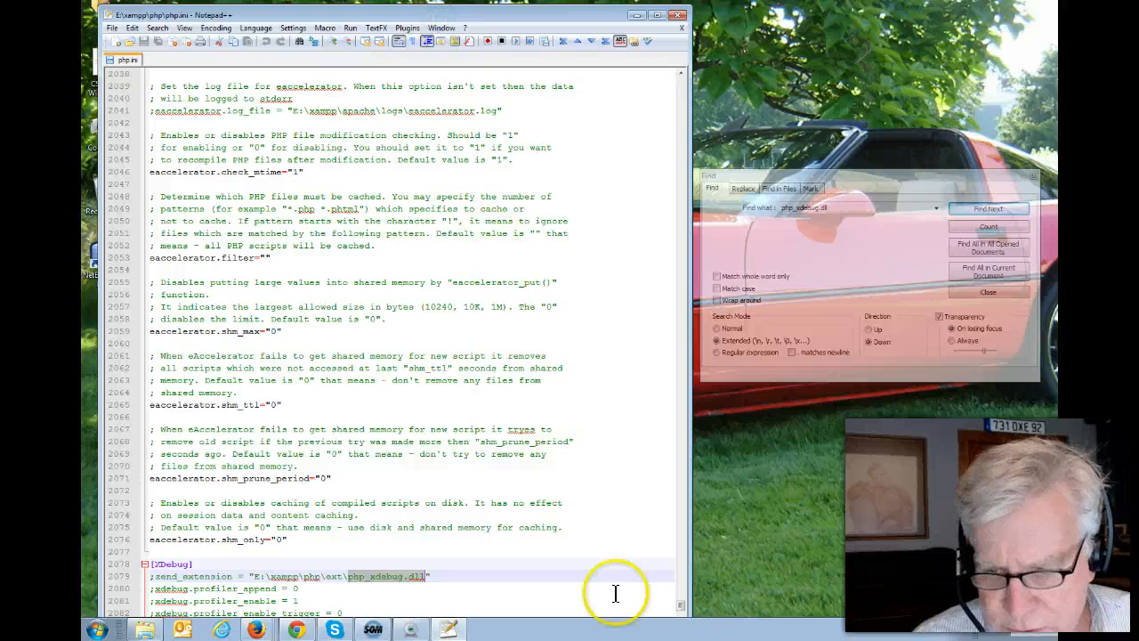
{"action": "scroll", "coordinate": [590, 499], "scroll_direction": "up", "scroll_amount": 4}
{"action": "scroll", "coordinate": [587, 501], "scroll_direction": "down", "scroll_amount": 6}
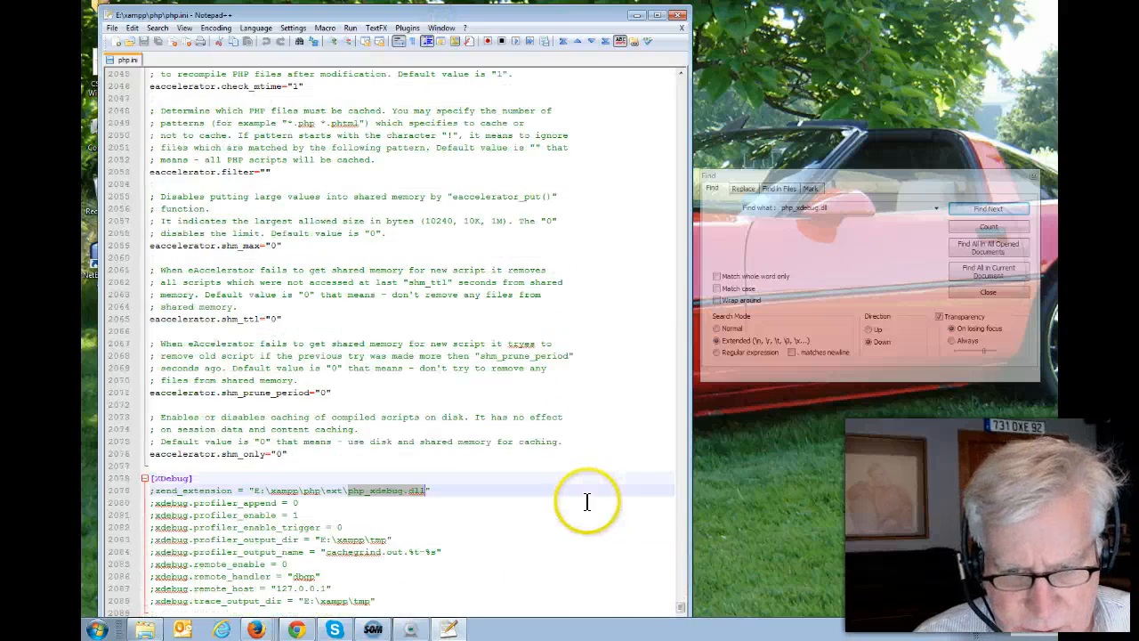
{"action": "scroll", "coordinate": [585, 500], "scroll_direction": "up", "scroll_amount": 1}
{"action": "scroll", "coordinate": [585, 502], "scroll_direction": "down", "scroll_amount": 1}
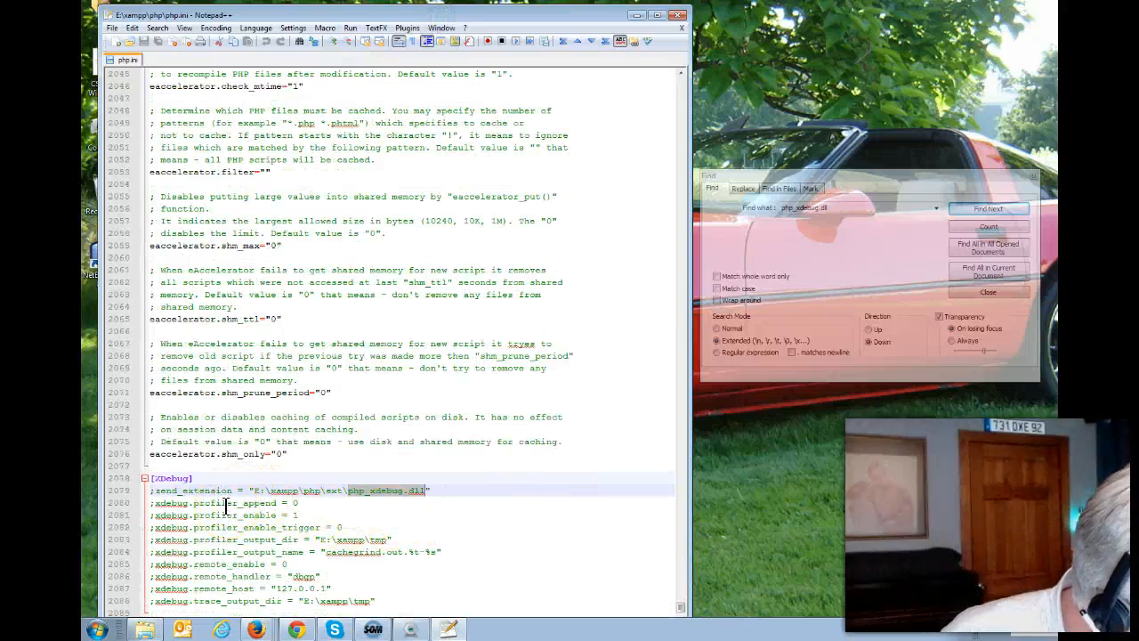
Delete the semicolon before zend_extension on line 2079 and select the xdebug path
{"action": "left_click", "coordinate": [161, 490]}
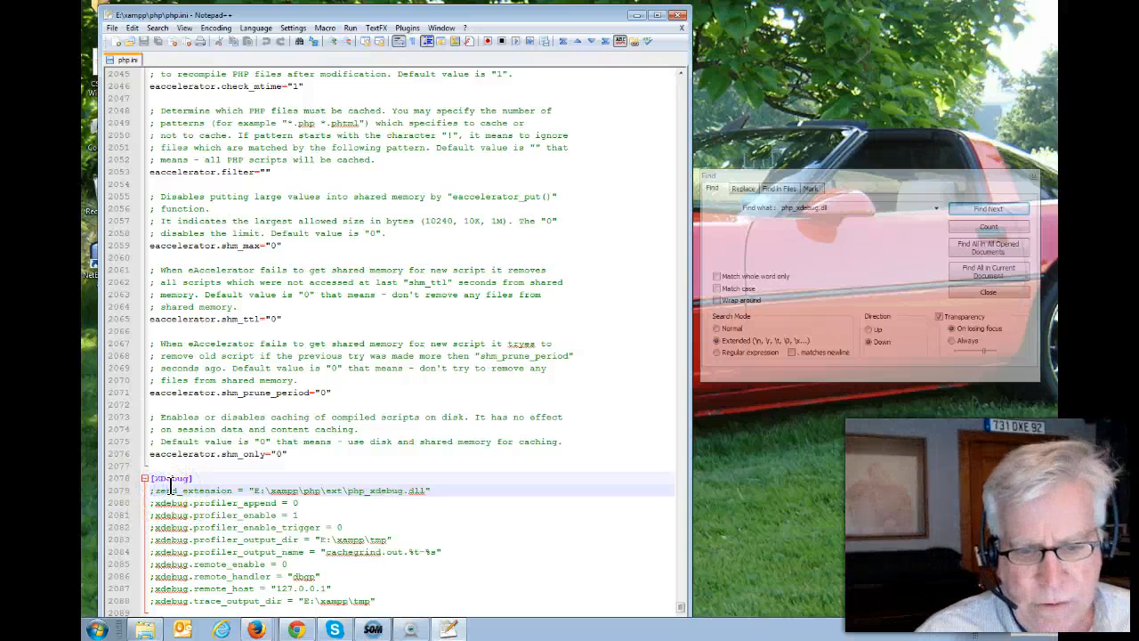
{"action": "key", "text": "Delete"}
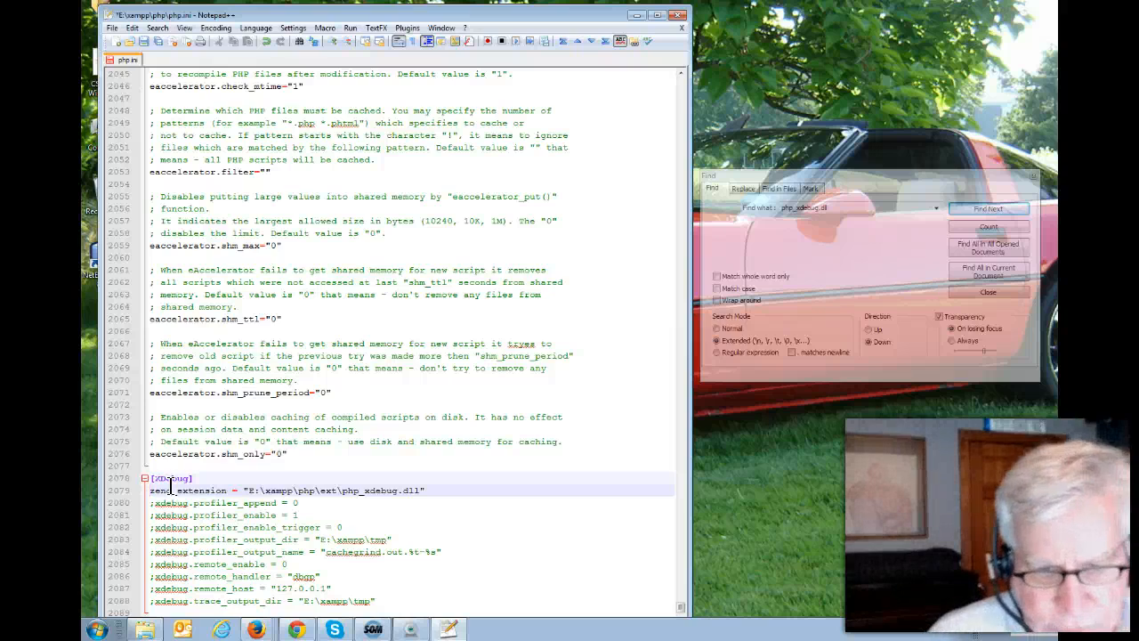
{"action": "left_click_drag", "start_coordinate": [250, 491], "coordinate": [386, 502]}
{"action": "left_click_drag", "start_coordinate": [403, 499], "coordinate": [407, 497]}
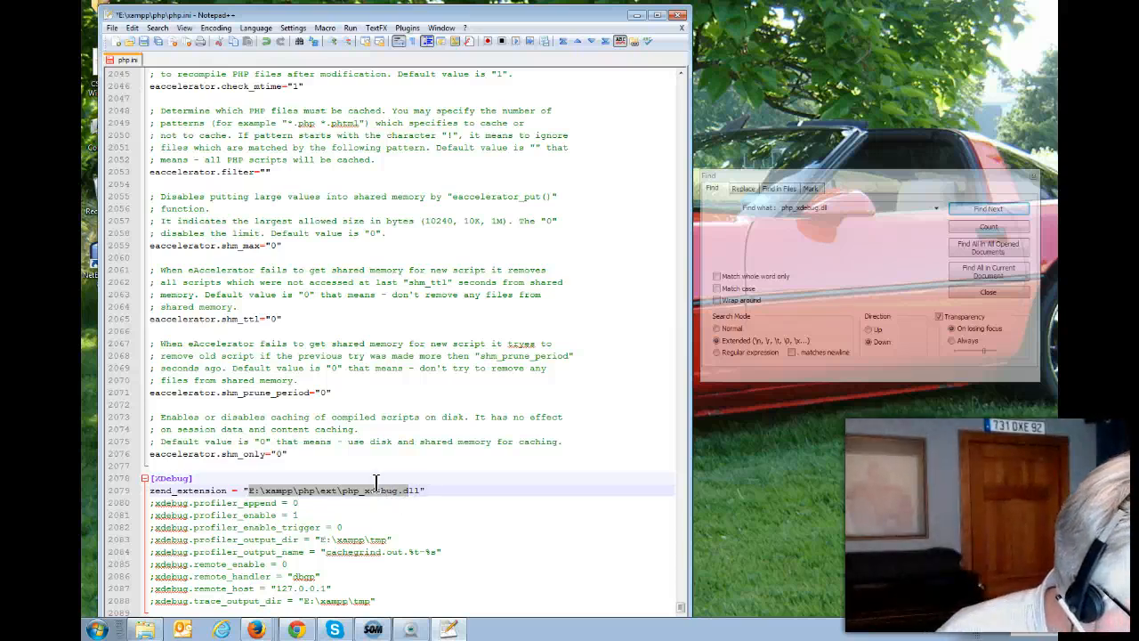
Start a new Find search for xdebug.remote_ena
{"action": "left_click", "coordinate": [867, 181]}
{"action": "left_click_drag", "start_coordinate": [868, 181], "coordinate": [841, 182]}
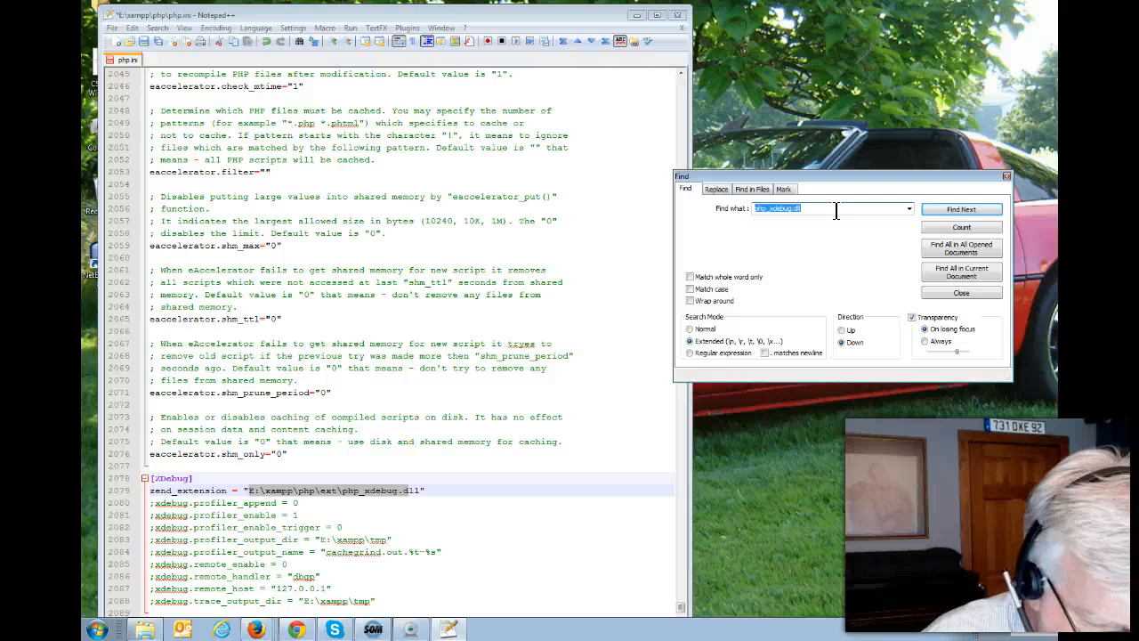
{"action": "type", "text": "xdebu"}
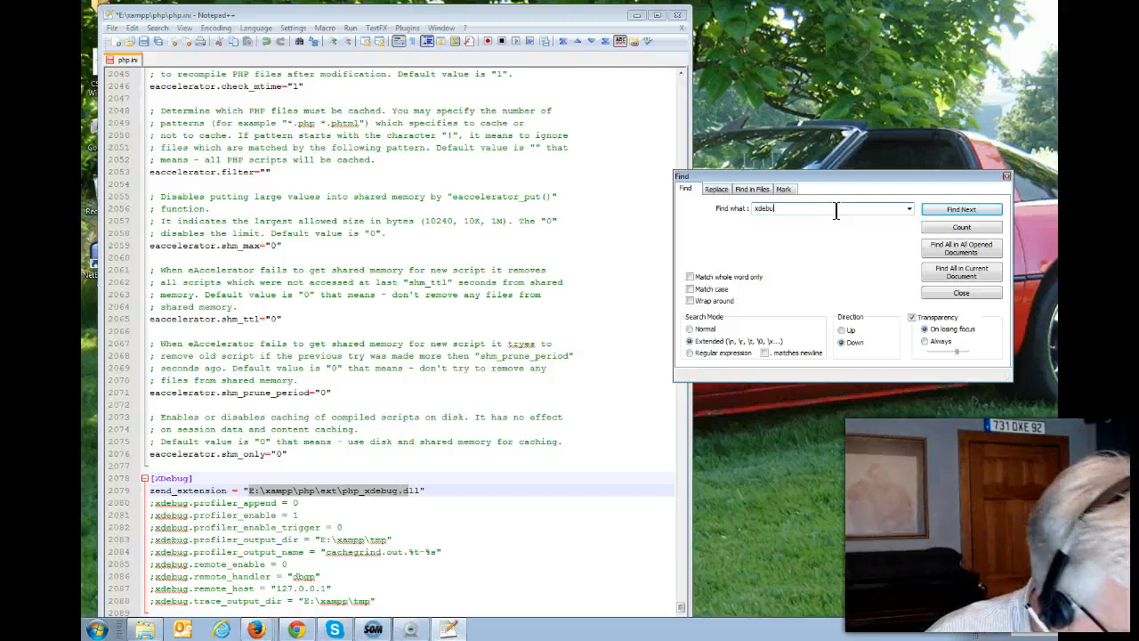
{"action": "type", "text": "g.remote"}
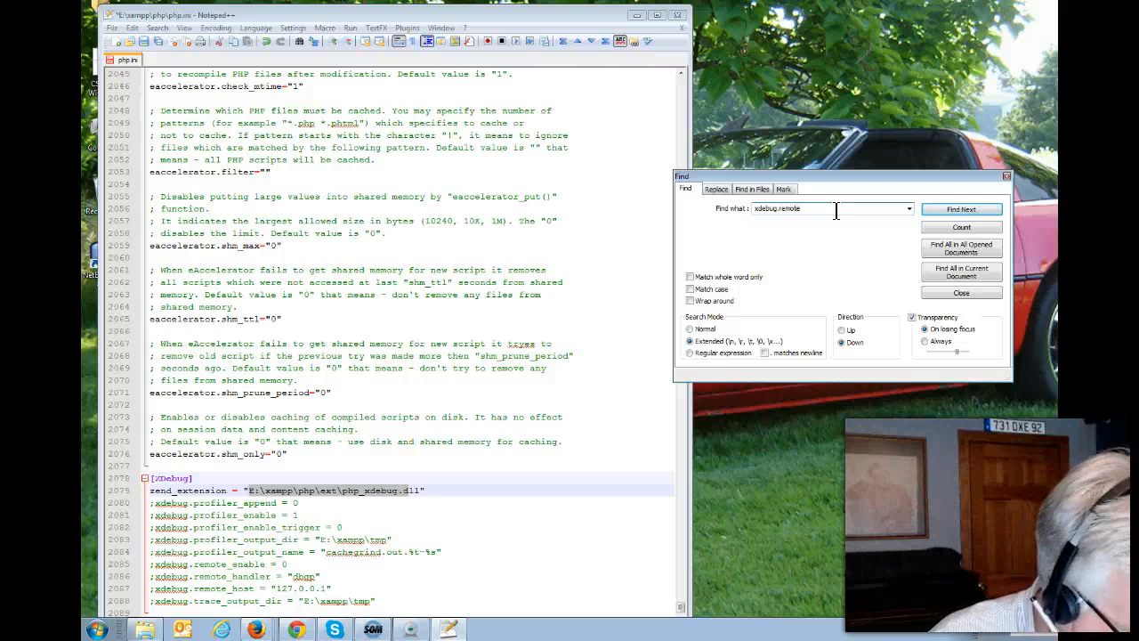
{"action": "type", "text": "_enable"}
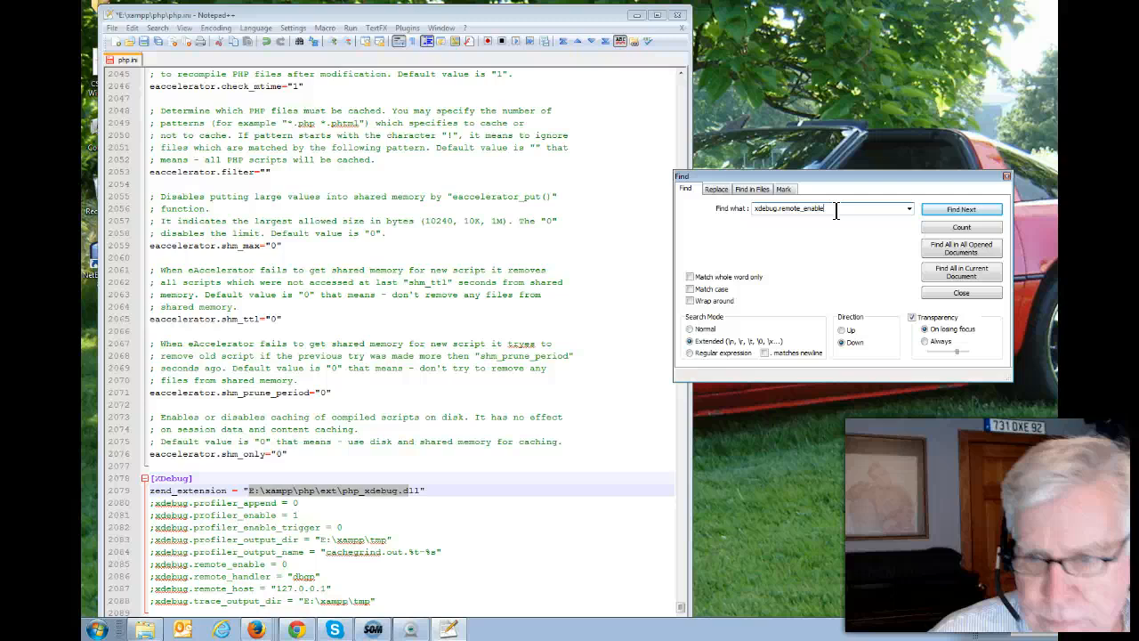
Locate xdebug.remote_enable on line 2085 and remove its leading semicolon
{"action": "key", "text": "Return"}
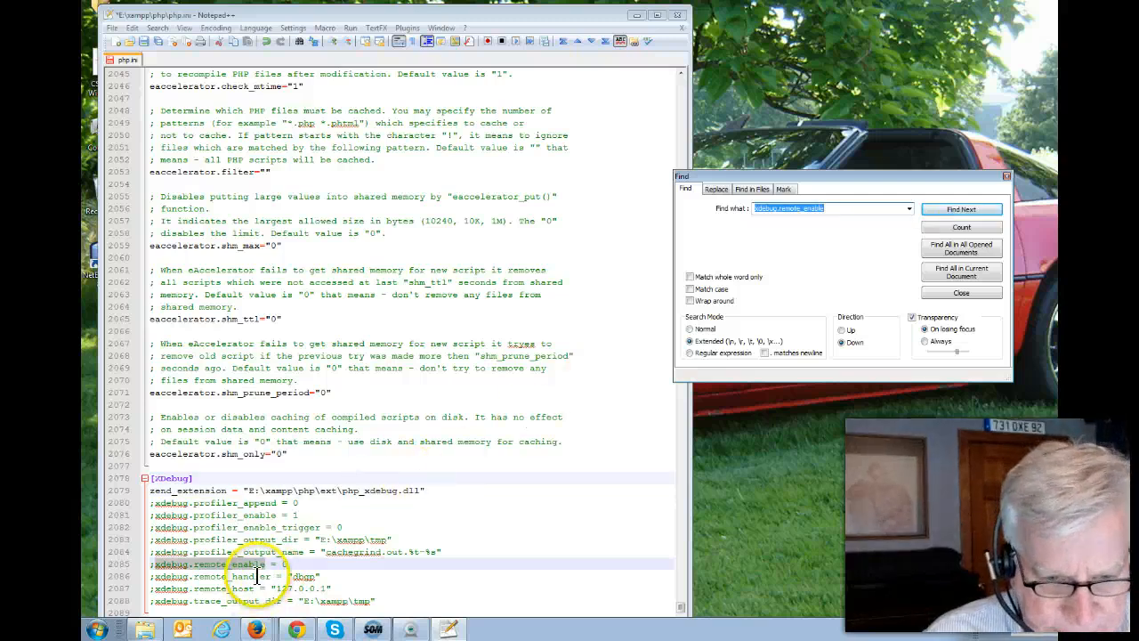
{"action": "left_click", "coordinate": [172, 562]}
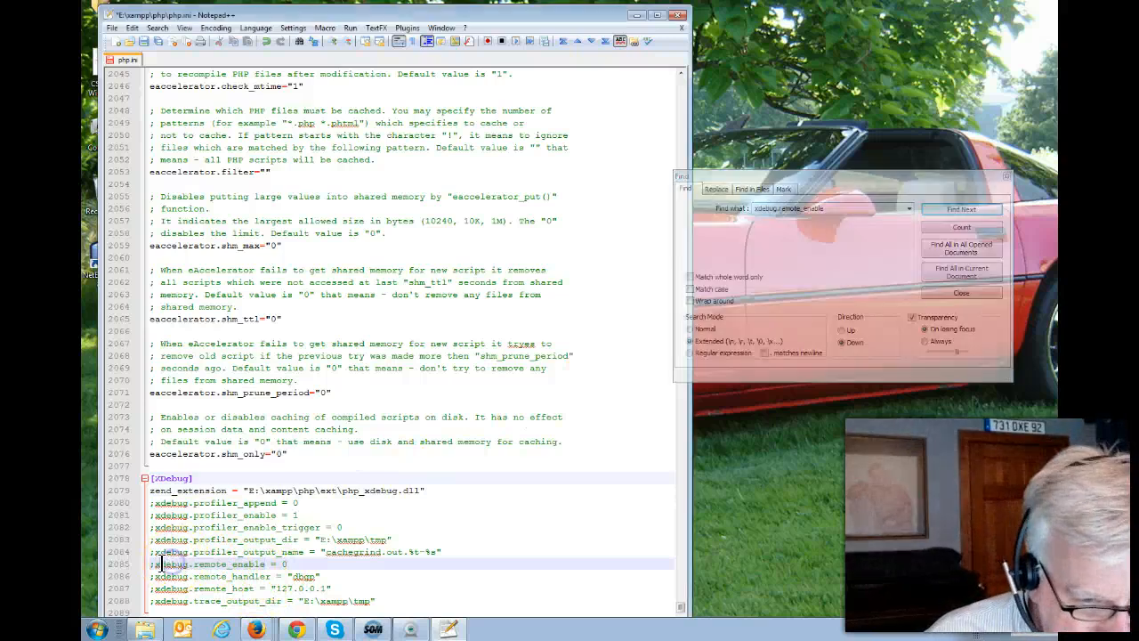
{"action": "key", "text": "BackSpace"}
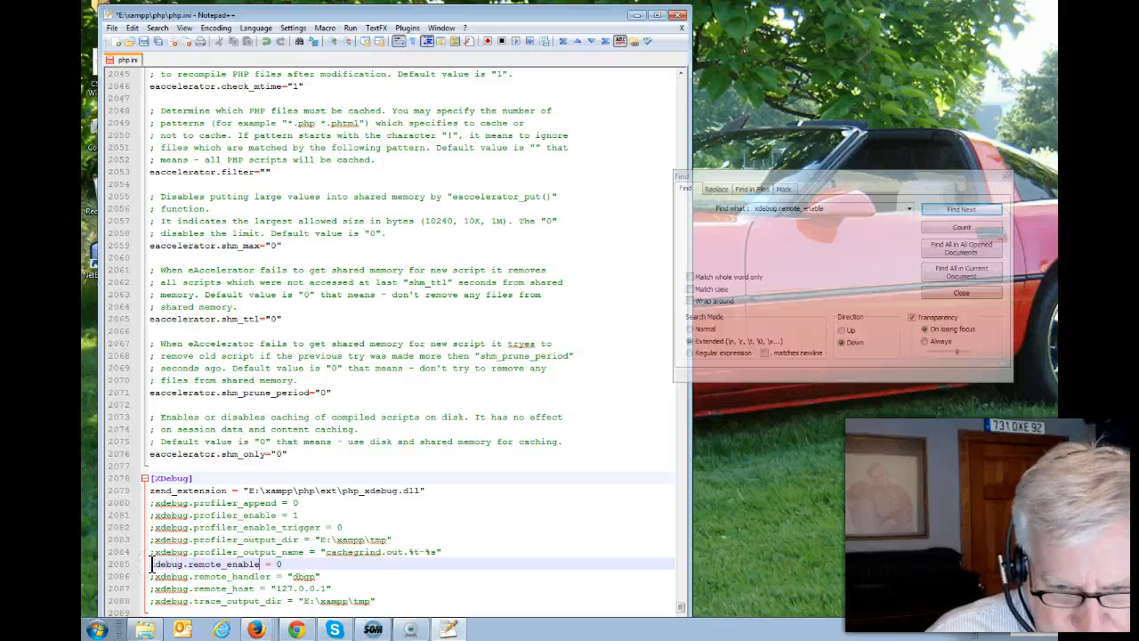
{"action": "key", "text": "Down"}
{"action": "key", "text": "Left"}
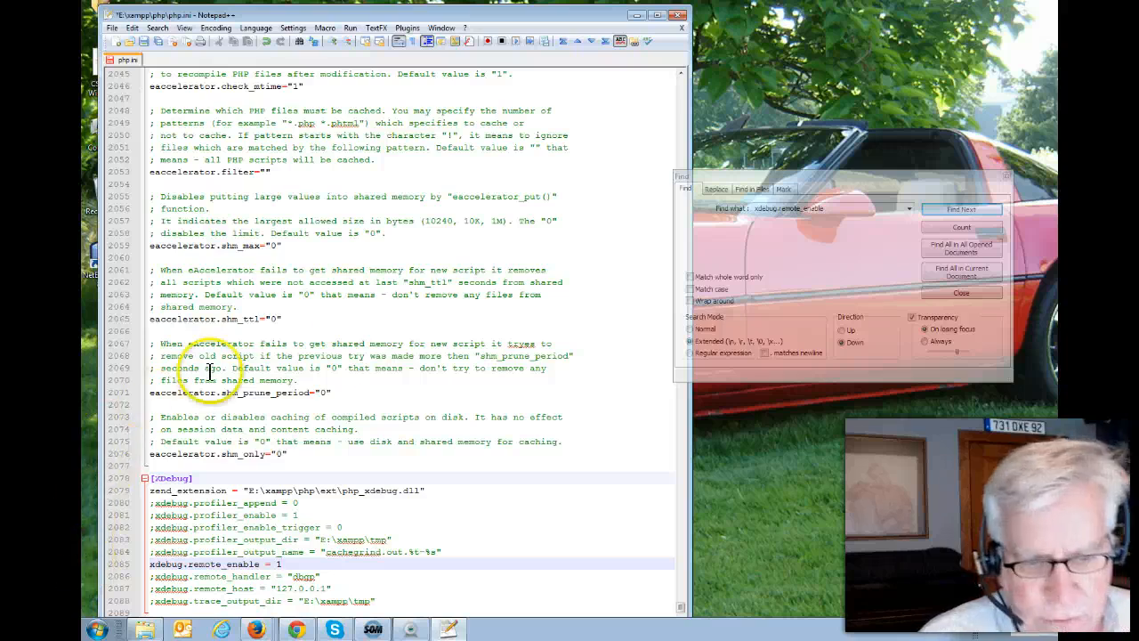
Save the edited php.ini with the Xdebug remote setting enabled
{"action": "left_click_drag", "start_coordinate": [724, 176], "coordinate": [752, 169]}
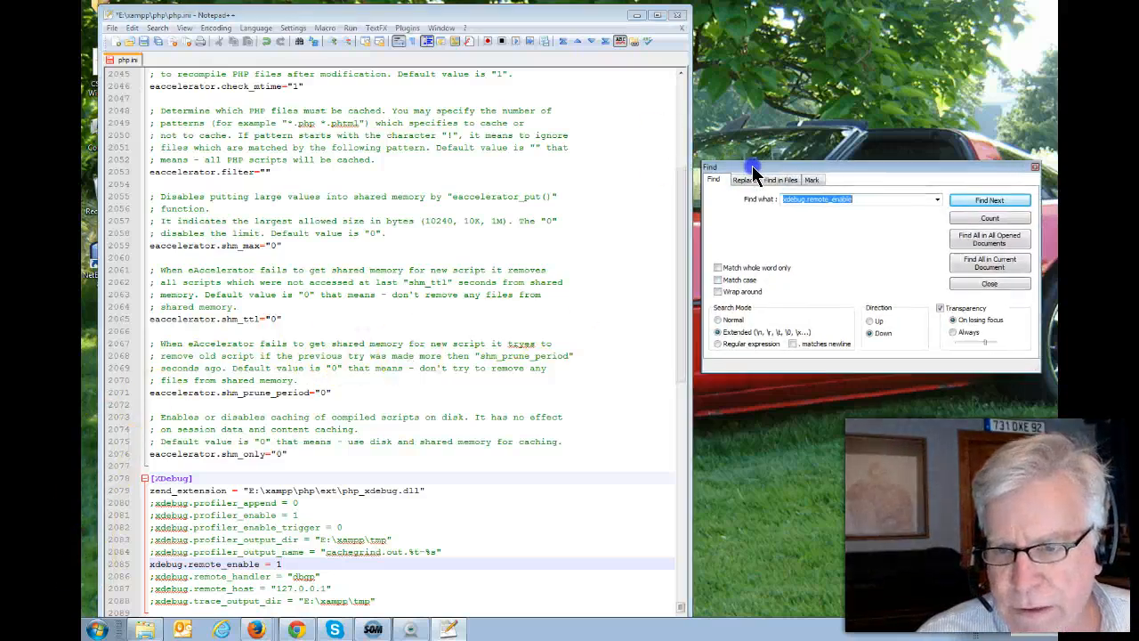
{"action": "left_click_drag", "start_coordinate": [587, 9], "coordinate": [591, 39]}
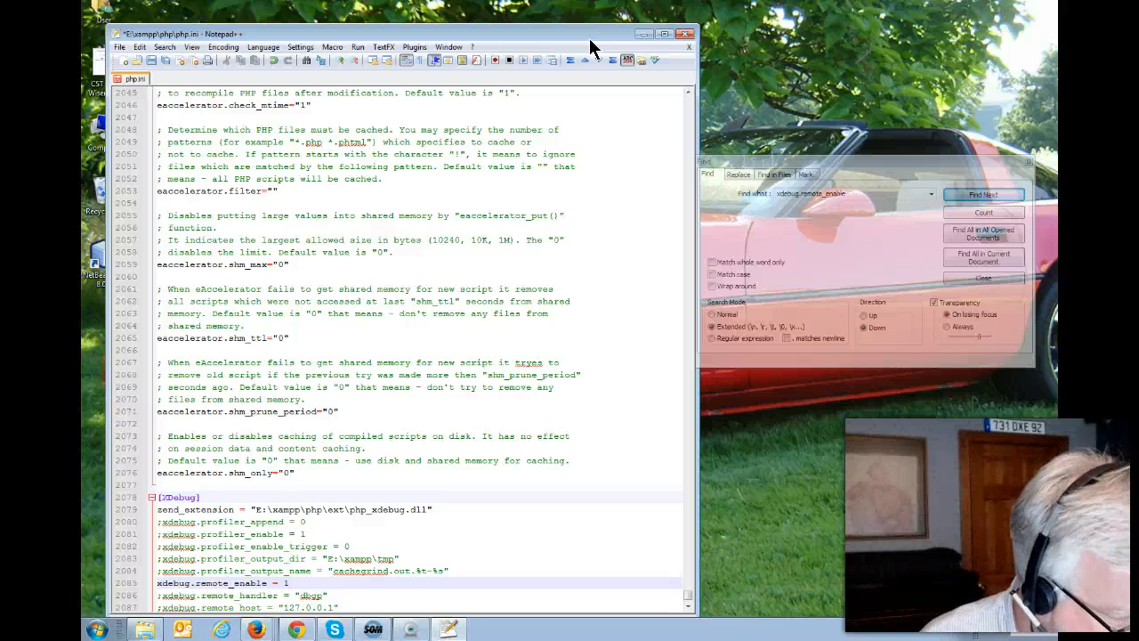
{"action": "left_click", "coordinate": [152, 60]}
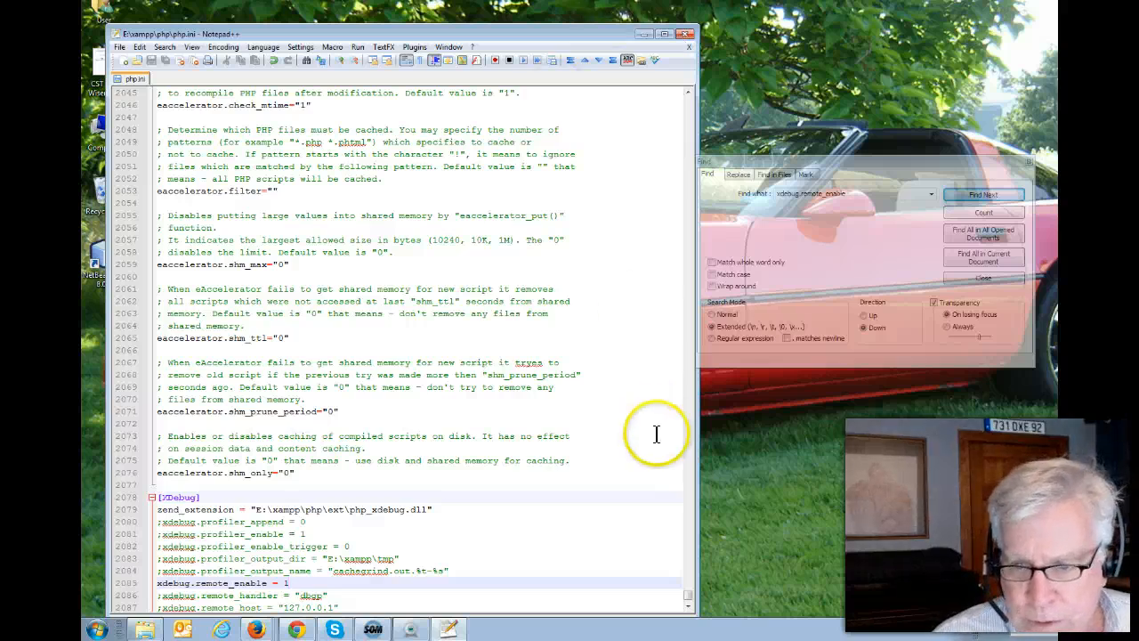
Return to the top of php.ini, then close the document and Notepad++
{"action": "left_click_drag", "start_coordinate": [483, 37], "coordinate": [490, 20]}
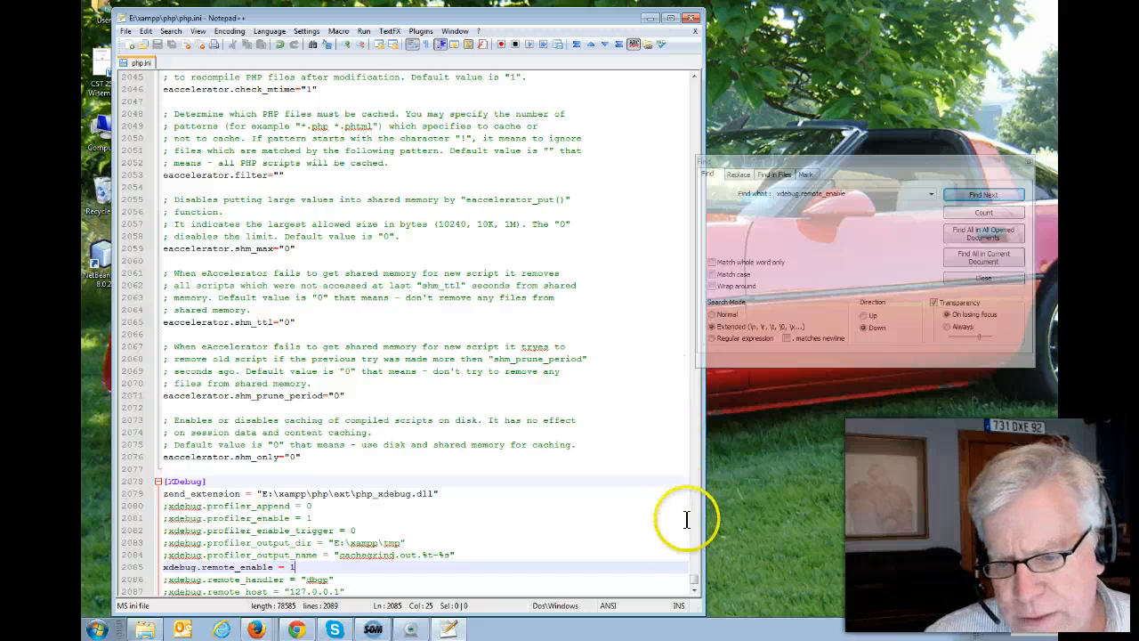
{"action": "left_click_drag", "start_coordinate": [693, 574], "coordinate": [687, 262]}
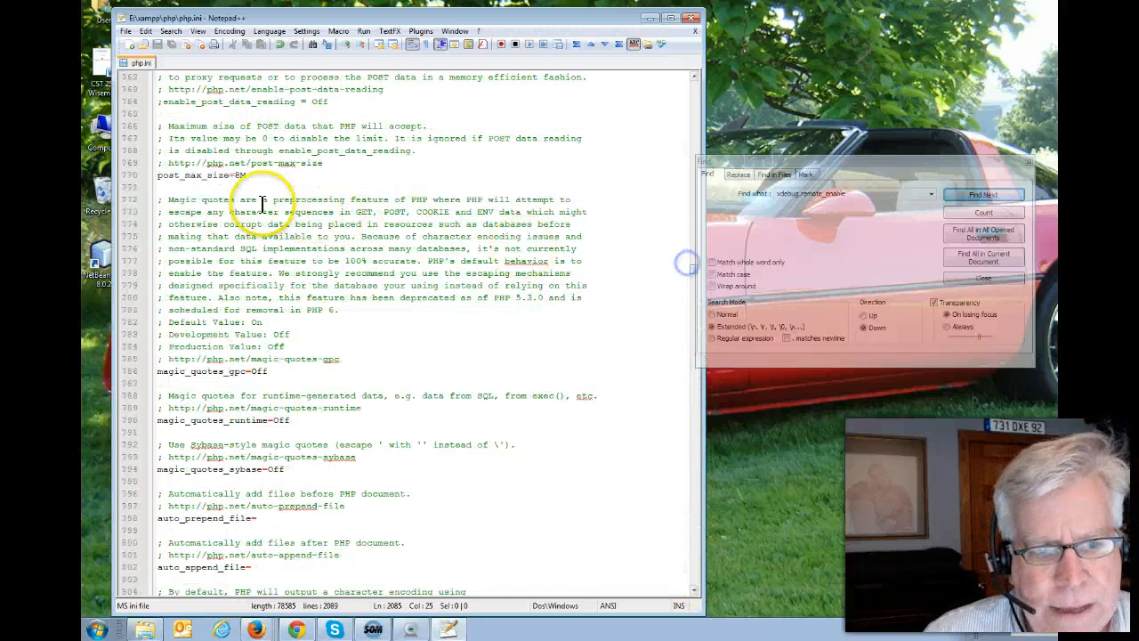
{"action": "scroll", "coordinate": [163, 152], "scroll_direction": "down", "scroll_amount": 20}
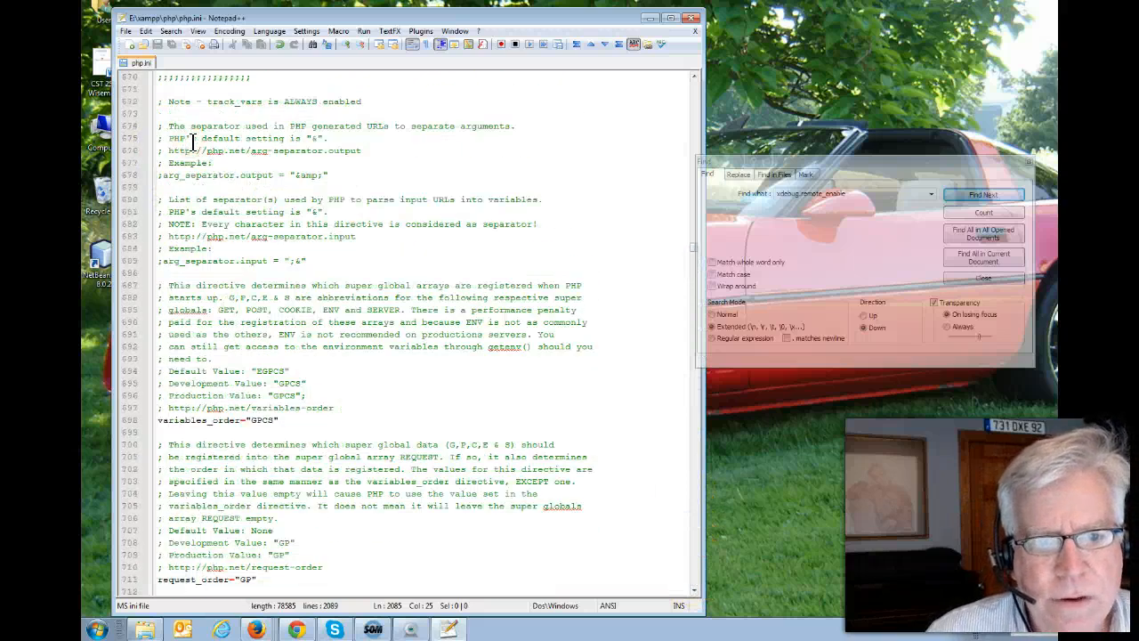
{"action": "scroll", "coordinate": [191, 143], "scroll_direction": "up", "scroll_amount": 5}
{"action": "left_click_drag", "start_coordinate": [695, 247], "coordinate": [692, 94]}
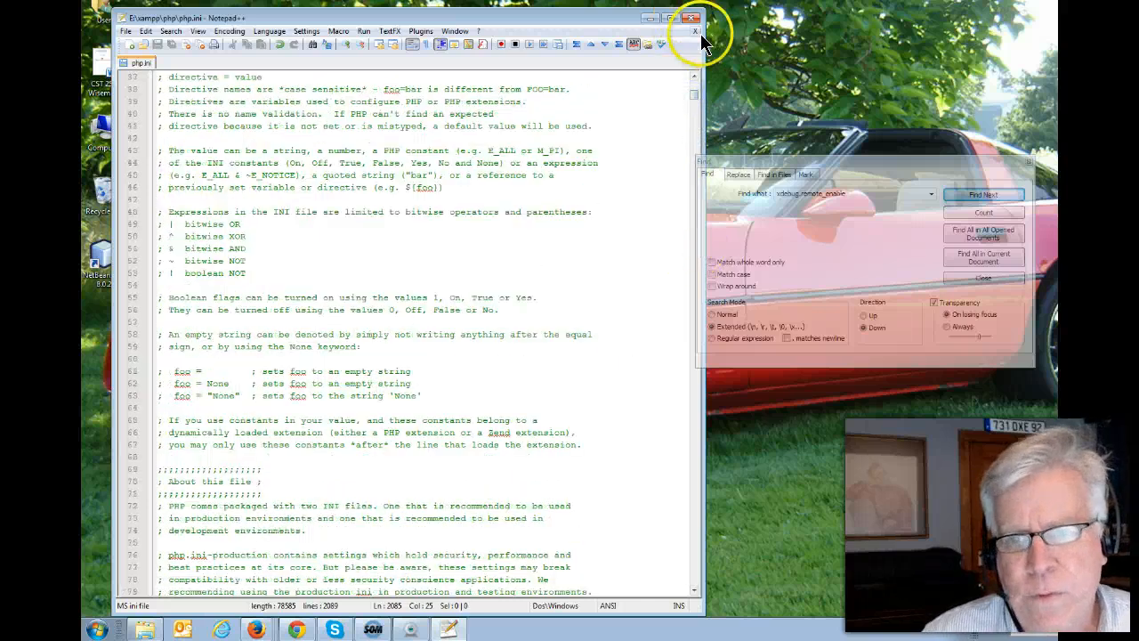
{"action": "left_click", "coordinate": [695, 31]}
{"action": "left_click", "coordinate": [688, 18]}
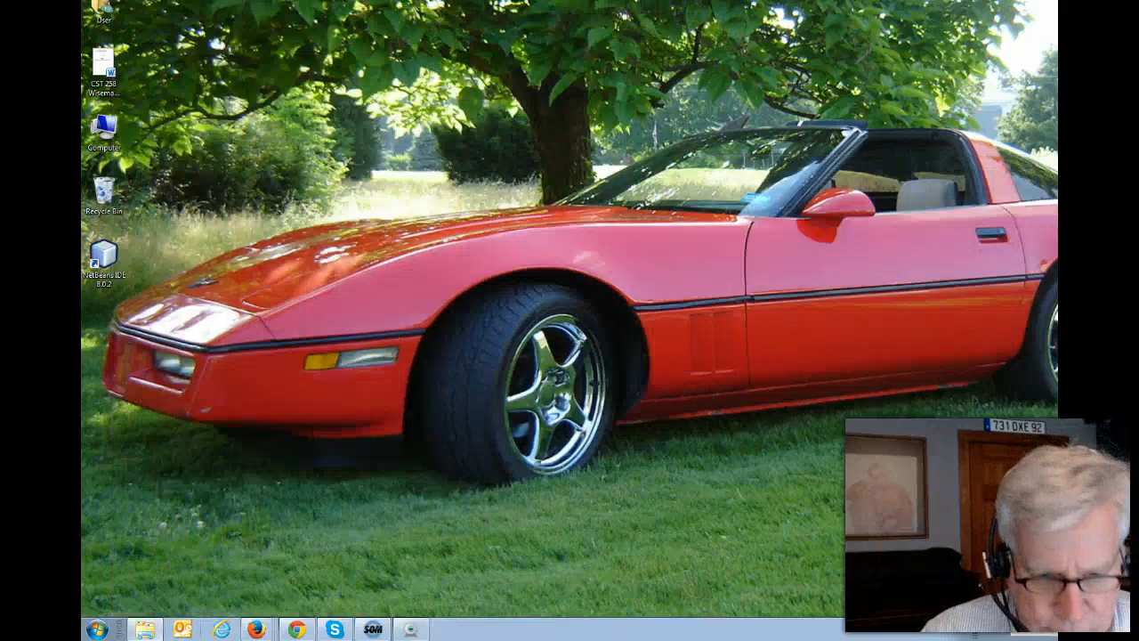
{"action": "mouse_move", "coordinate": [258, 630]}
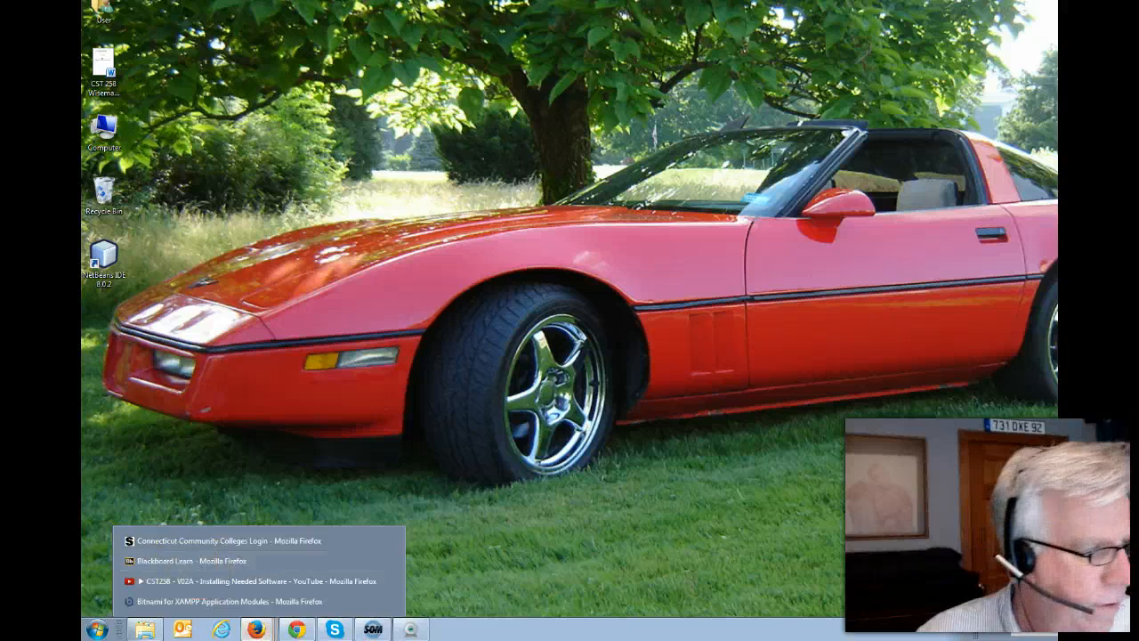
{"action": "left_click_drag", "start_coordinate": [81, 89], "coordinate": [596, 75]}
{"action": "left_click", "coordinate": [558, 92]}
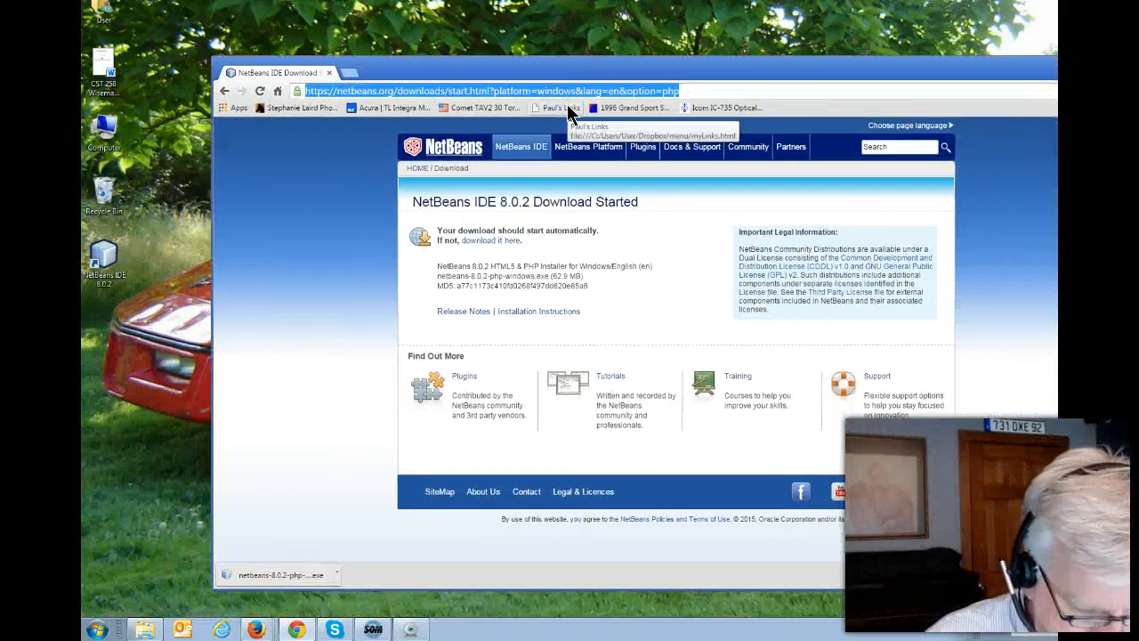
{"action": "type", "text": "www.mur"}
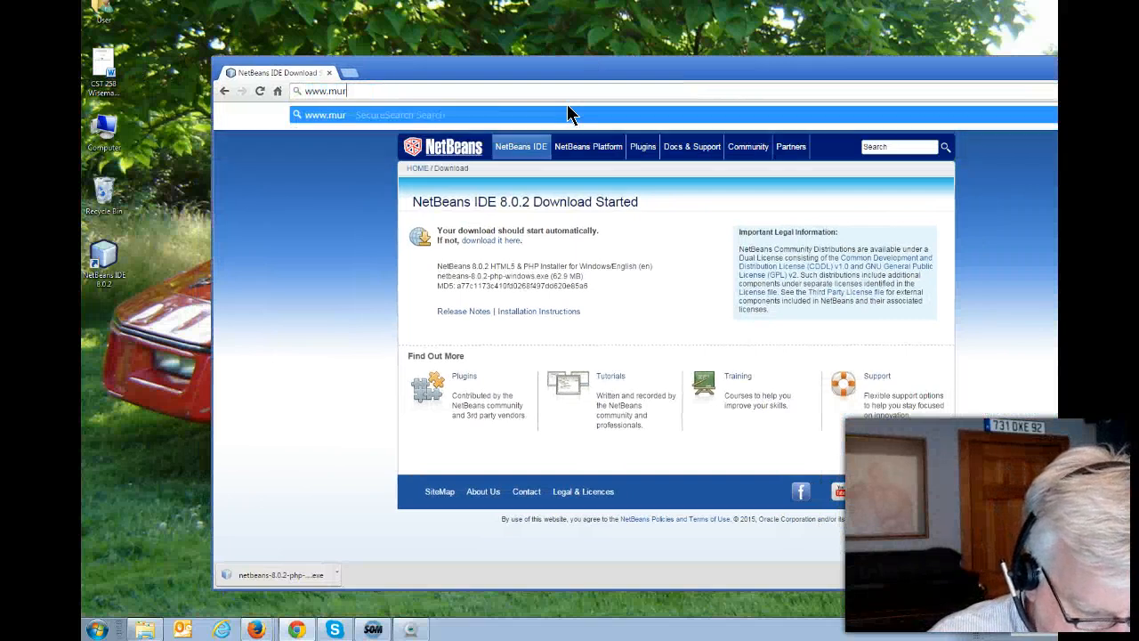
{"action": "type", "text": "ach.com"}
{"action": "key", "text": "Return"}
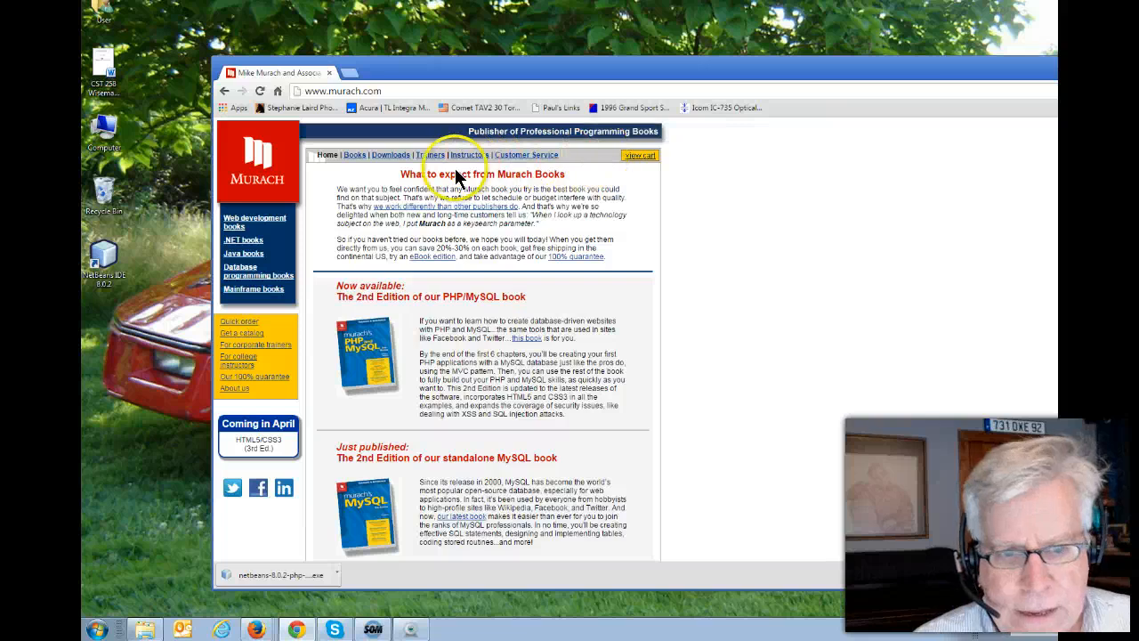
Go to Downloads and open the Murach's PHP and MySQL (2nd Edition) files
{"action": "left_click", "coordinate": [390, 155]}
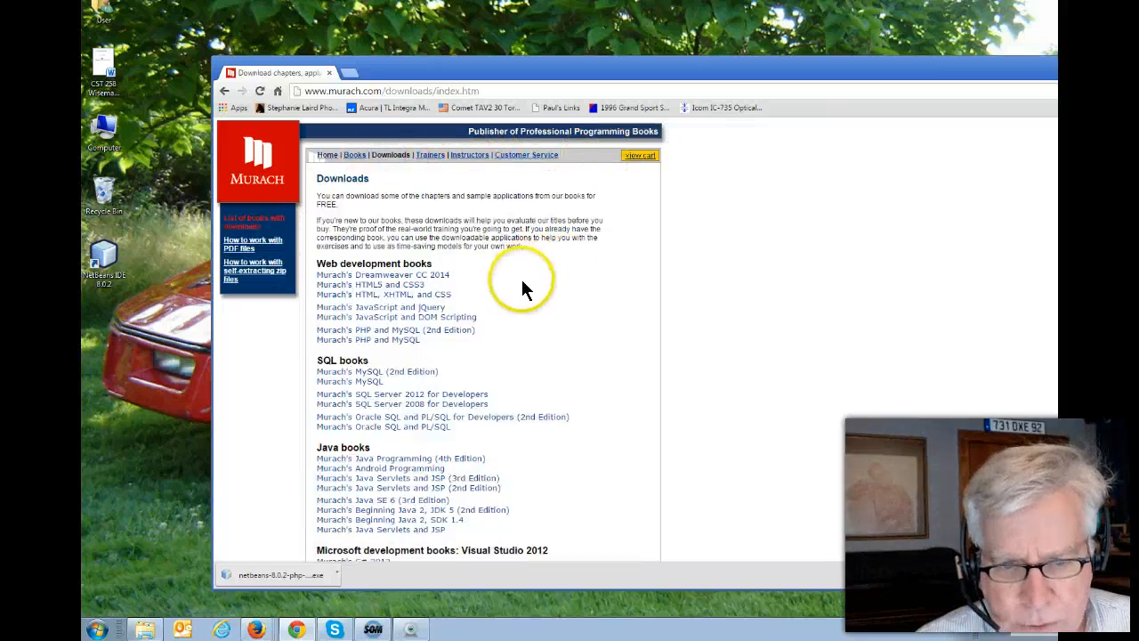
{"action": "scroll", "coordinate": [522, 285], "scroll_direction": "down", "scroll_amount": 1}
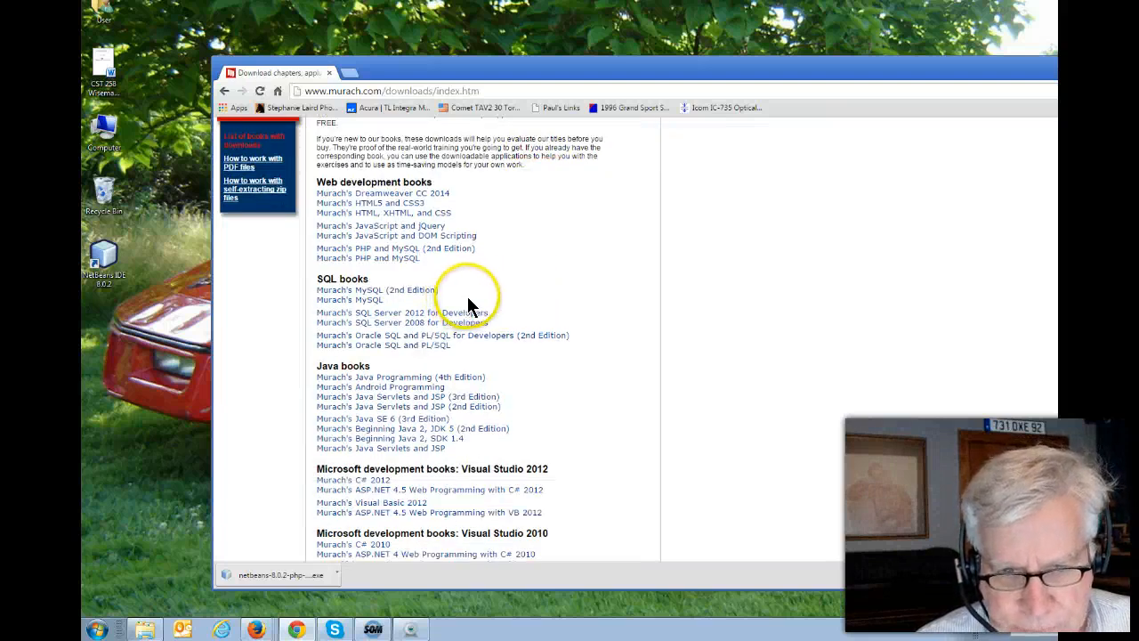
{"action": "scroll", "coordinate": [470, 293], "scroll_direction": "down", "scroll_amount": 4}
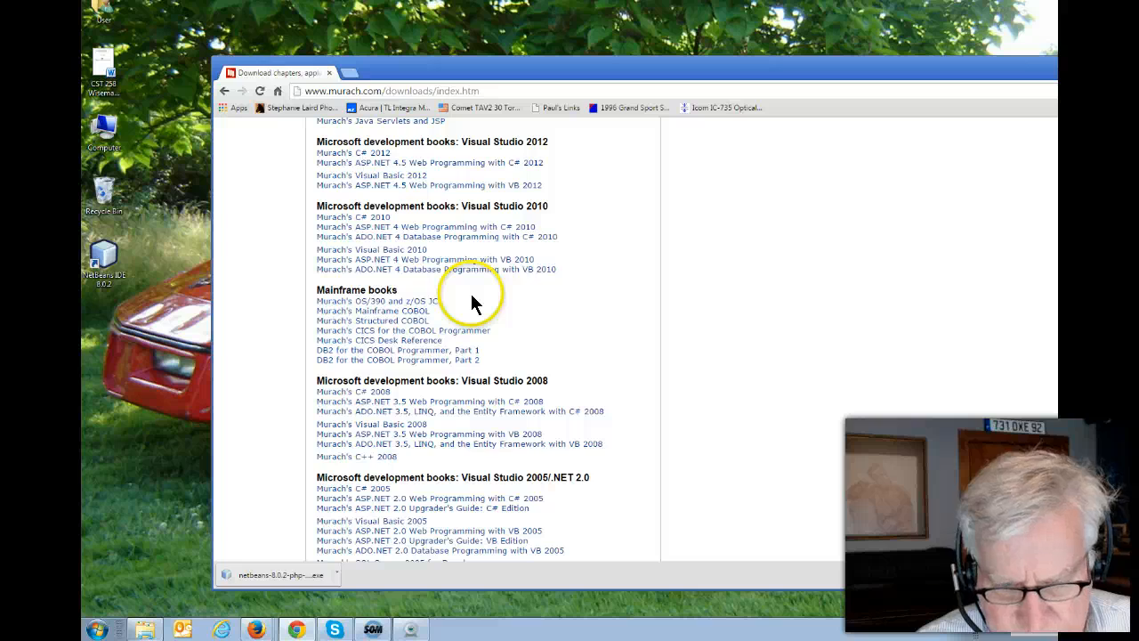
{"action": "scroll", "coordinate": [482, 303], "scroll_direction": "down", "scroll_amount": 3}
{"action": "scroll", "coordinate": [488, 302], "scroll_direction": "up", "scroll_amount": 8}
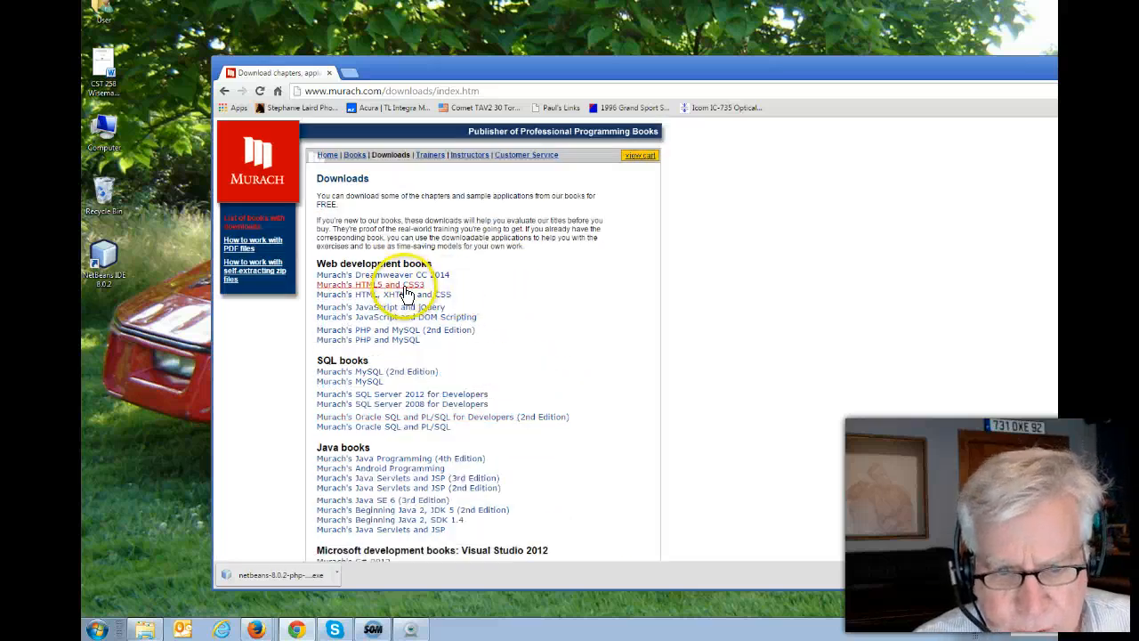
{"action": "left_click", "coordinate": [431, 332]}
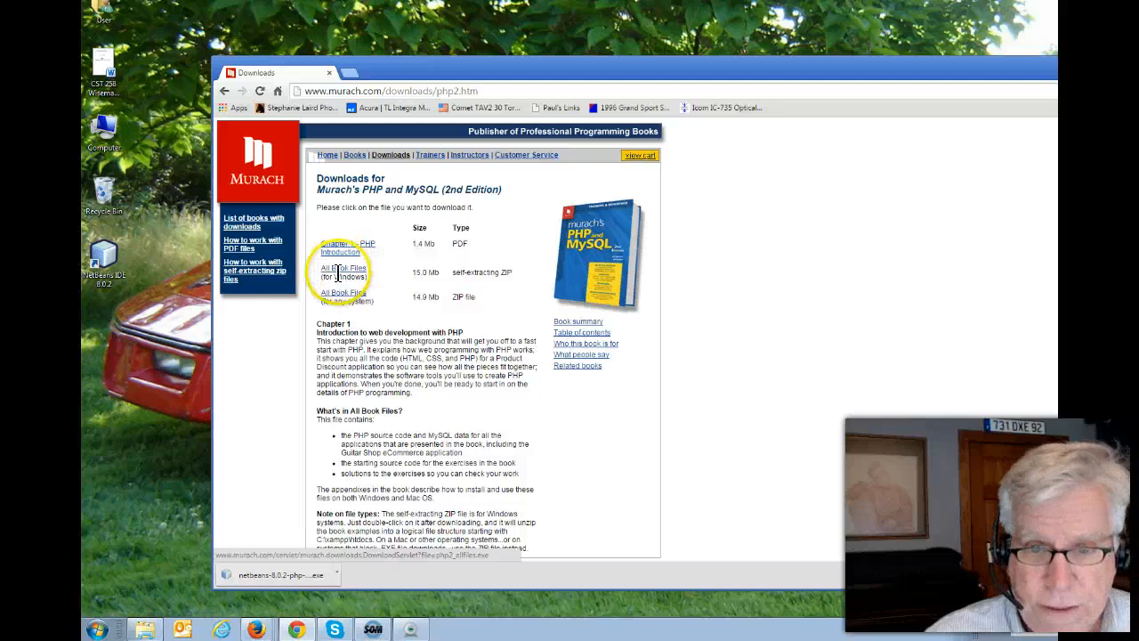
Choose the all-systems zip of book files instead of the Windows version
{"action": "left_click", "coordinate": [342, 273]}
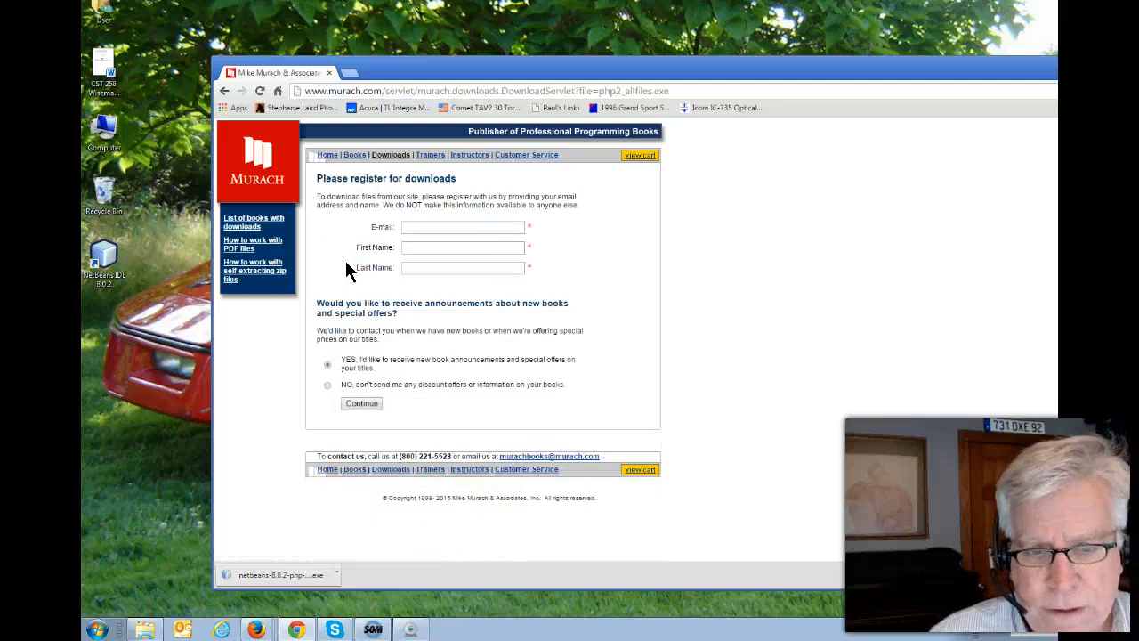
{"action": "left_click", "coordinate": [224, 93]}
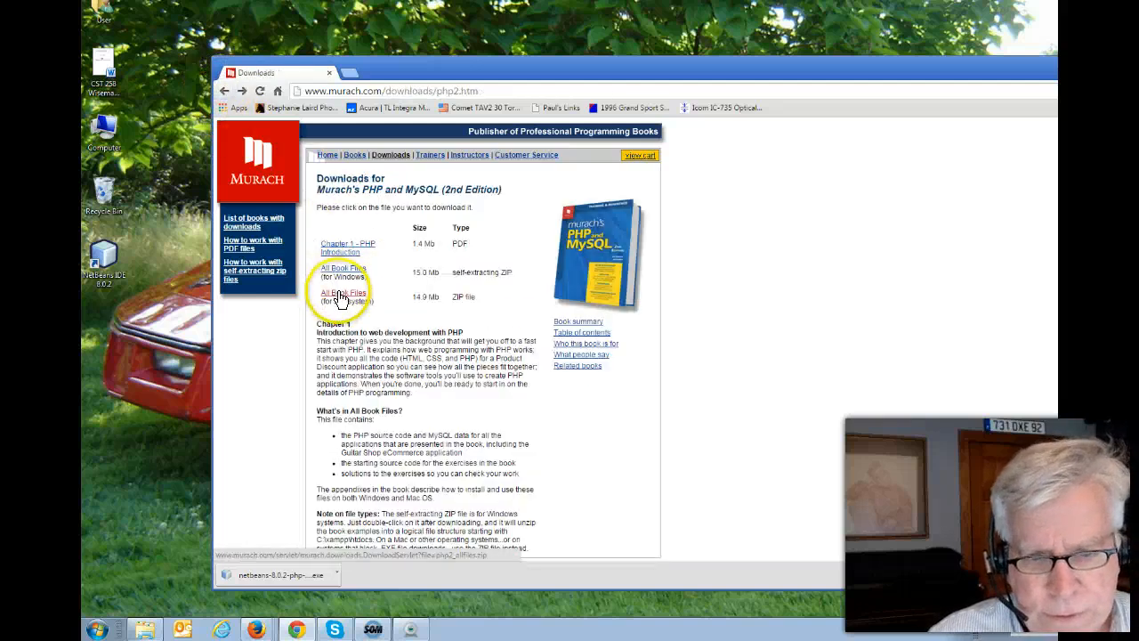
{"action": "left_click", "coordinate": [339, 289]}
Fill in the saved e-mail address and name, decline offers, and submit the registration
{"action": "left_click", "coordinate": [423, 227]}
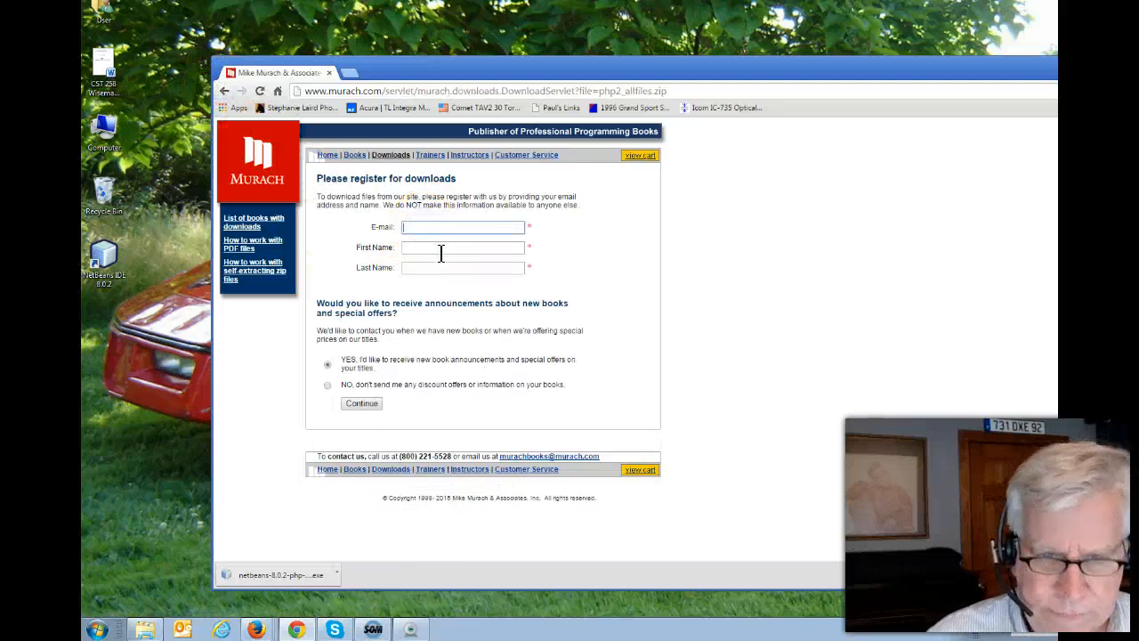
{"action": "type", "text": "paul@"}
{"action": "key", "text": "Down"}
{"action": "key", "text": "Return"}
{"action": "key", "text": "Tab"}
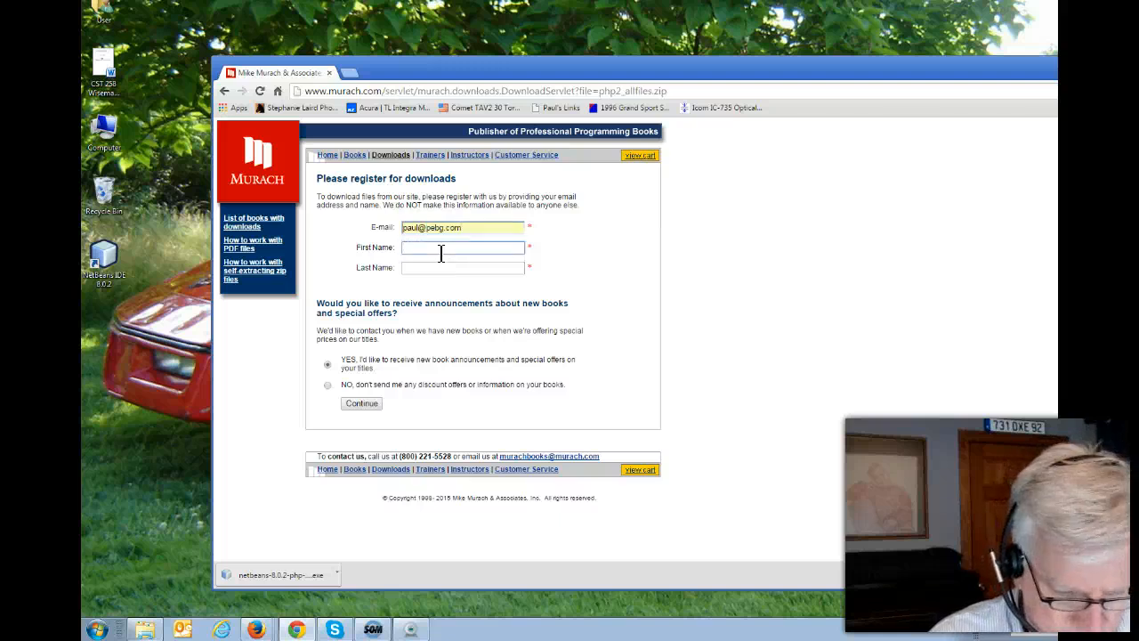
{"action": "key", "text": "Tab"}
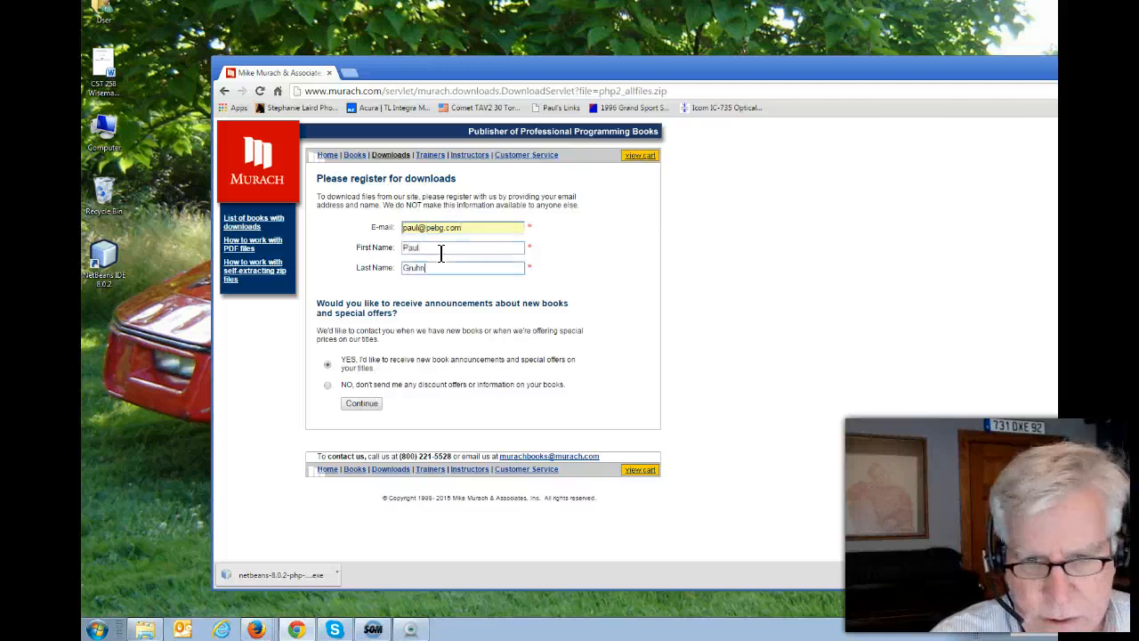
{"action": "left_click", "coordinate": [327, 385]}
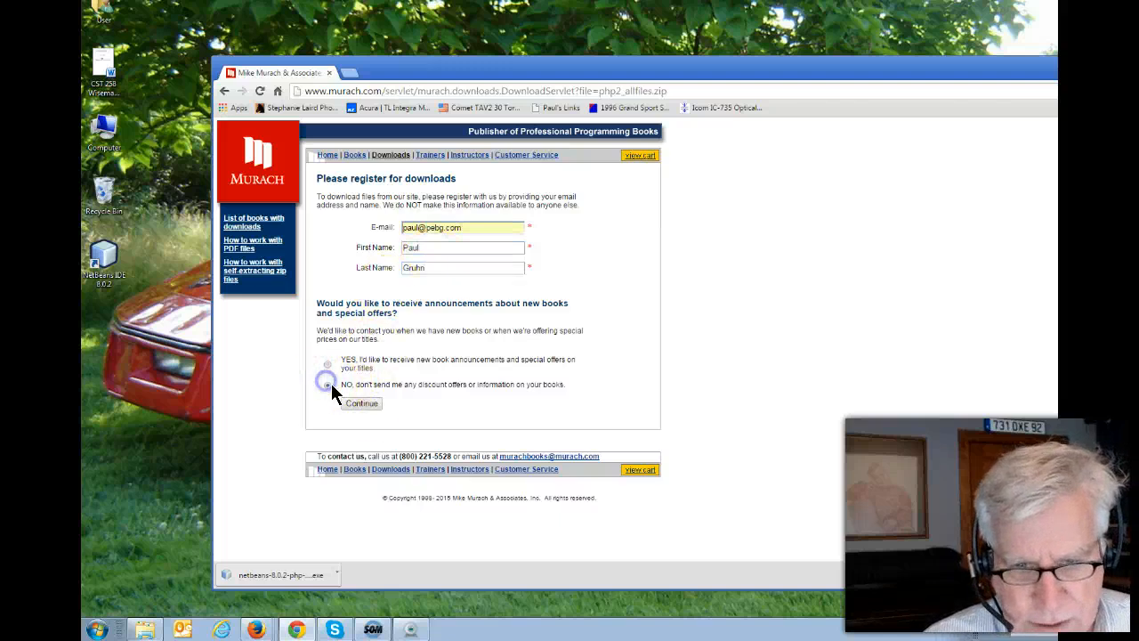
{"action": "left_click", "coordinate": [368, 404]}
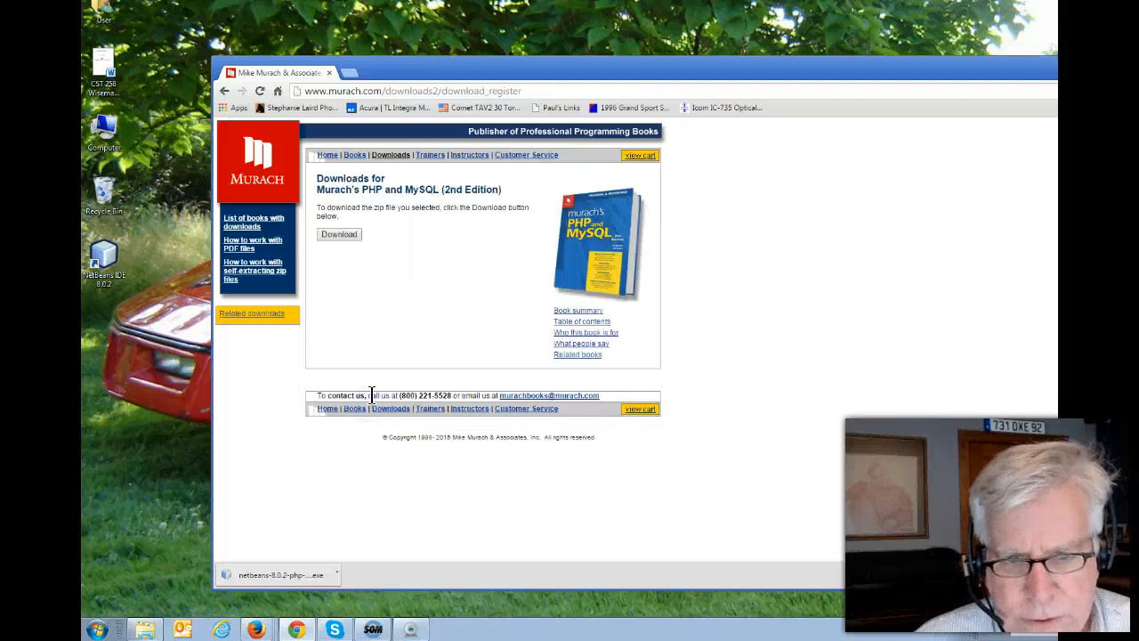
Download the book files zip and move php2_allfiles.zip from Downloads onto the desktop
{"action": "left_click", "coordinate": [338, 234]}
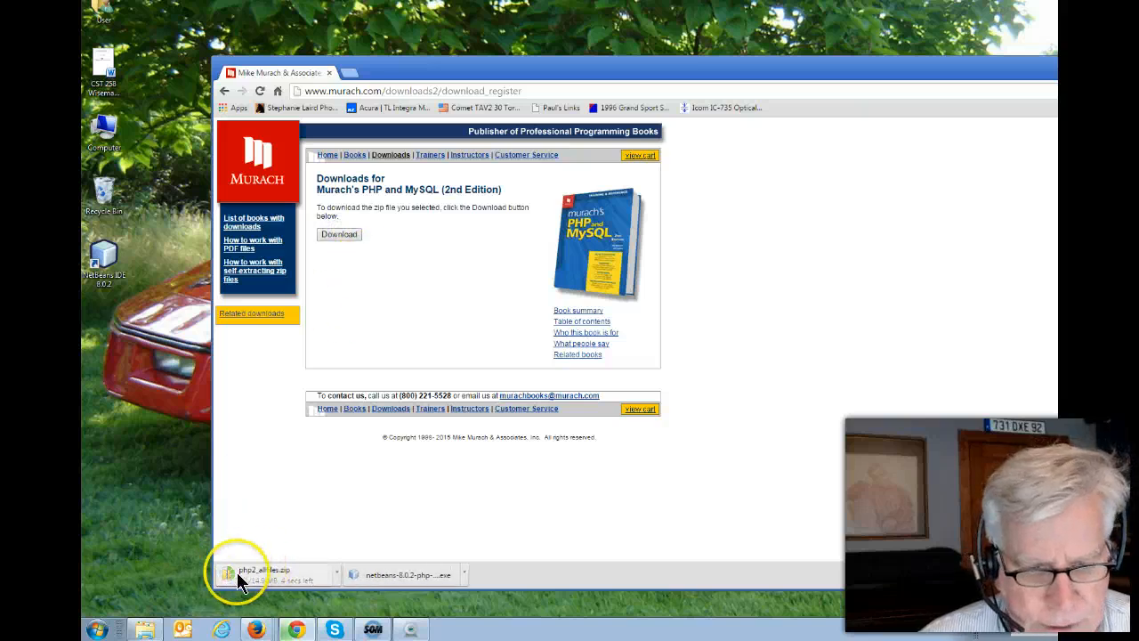
{"action": "left_click", "coordinate": [100, 628]}
{"action": "left_click_drag", "start_coordinate": [82, 213], "coordinate": [550, 157]}
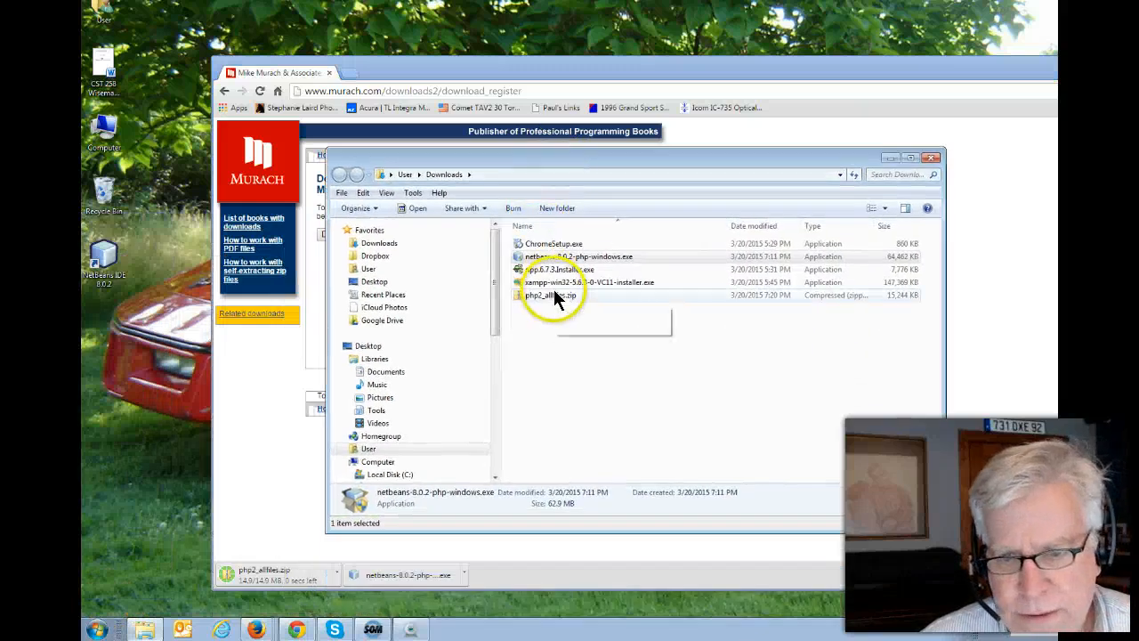
{"action": "left_click_drag", "start_coordinate": [552, 301], "coordinate": [139, 377]}
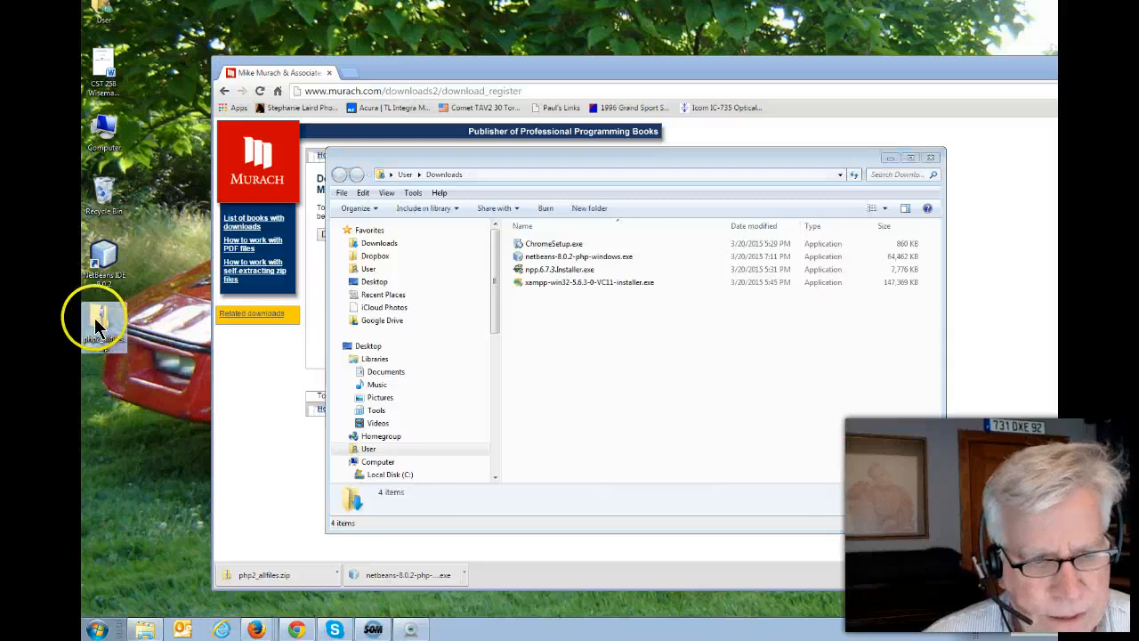
Extract all of php2_allfiles.zip into a php2_allfiles folder on the desktop
{"action": "right_click", "coordinate": [96, 317]}
{"action": "left_click", "coordinate": [110, 349]}
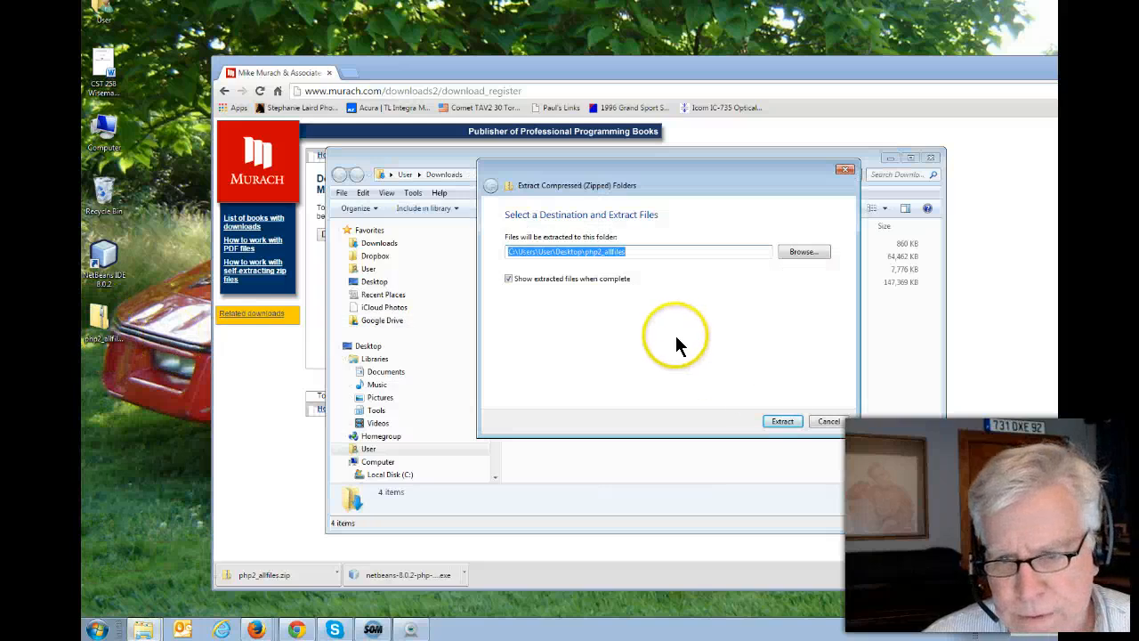
{"action": "left_click", "coordinate": [783, 419]}
{"action": "left_click", "coordinate": [782, 421]}
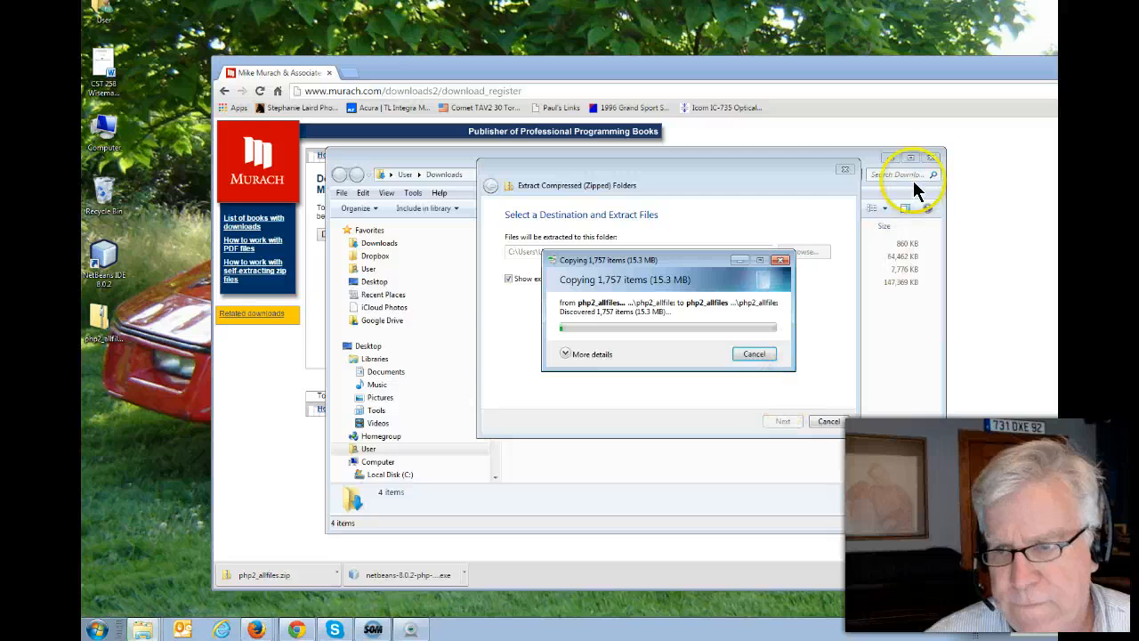
{"action": "left_click", "coordinate": [931, 158]}
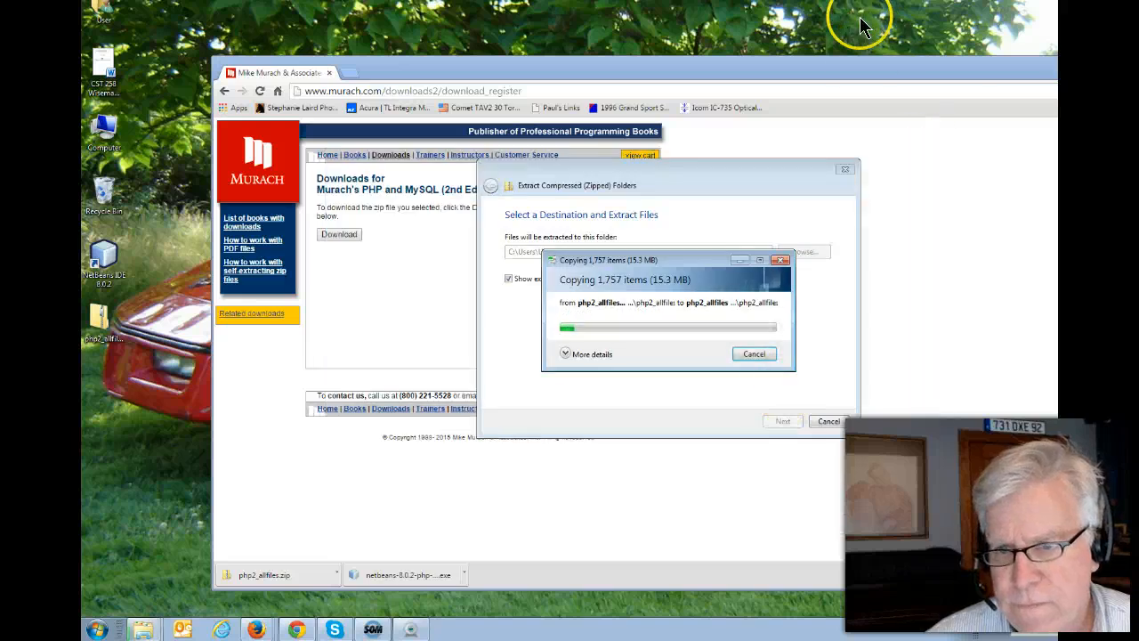
{"action": "left_click_drag", "start_coordinate": [860, 68], "coordinate": [0, 133]}
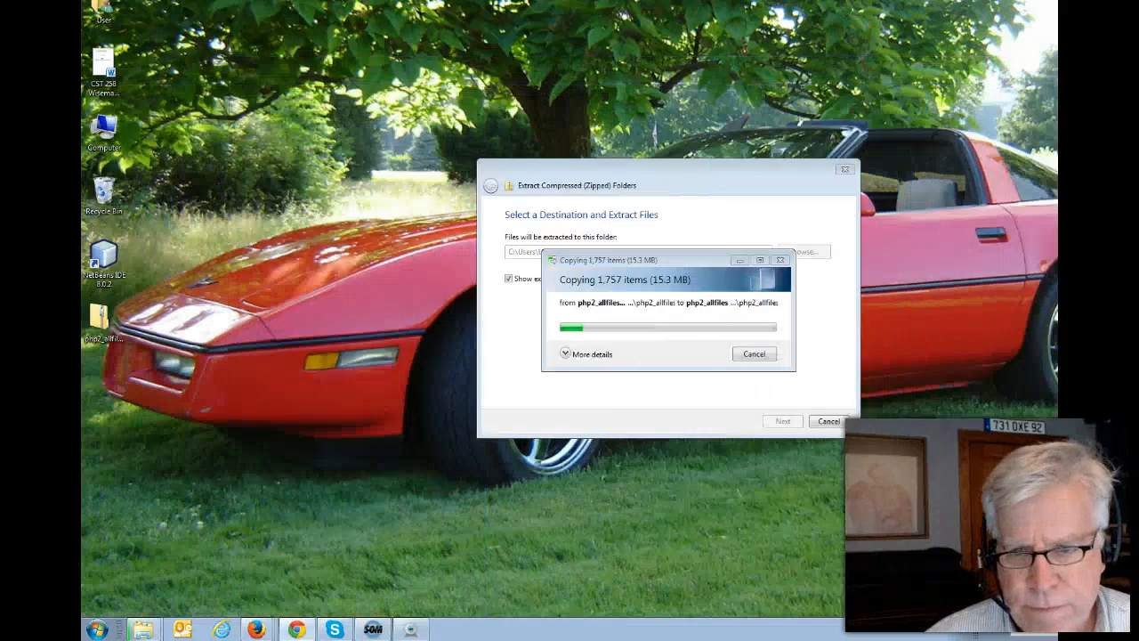
{"action": "left_click_drag", "start_coordinate": [664, 166], "coordinate": [343, 73]}
{"action": "left_click_drag", "start_coordinate": [704, 262], "coordinate": [716, 240]}
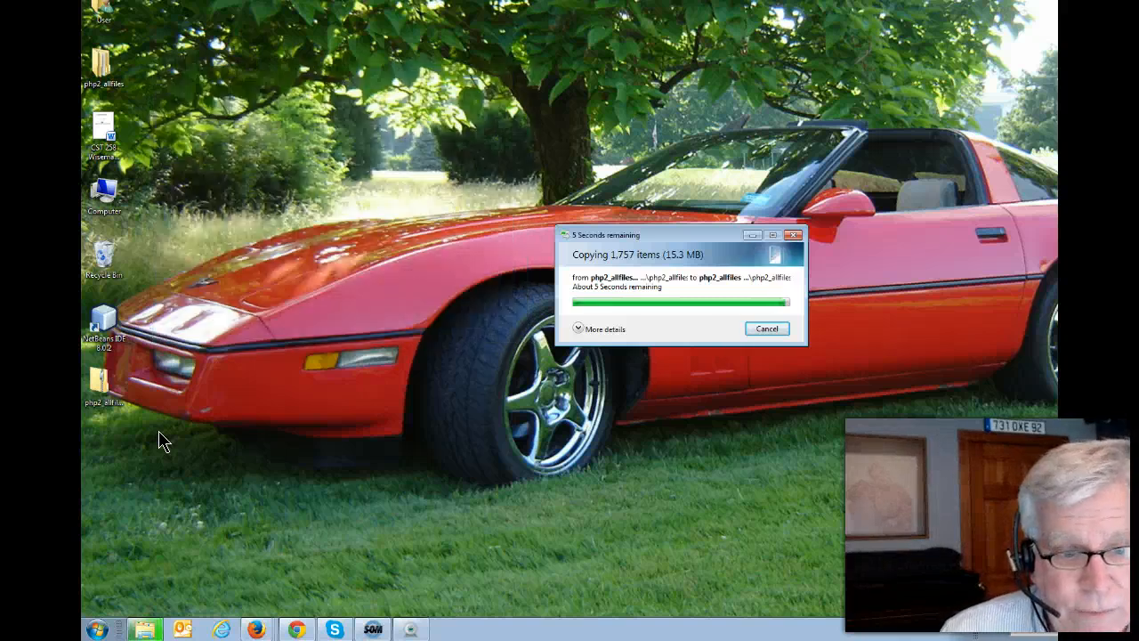
Arrange the extracted php2_allfiles window beside the desktop folder and zip
{"action": "left_click", "coordinate": [565, 176]}
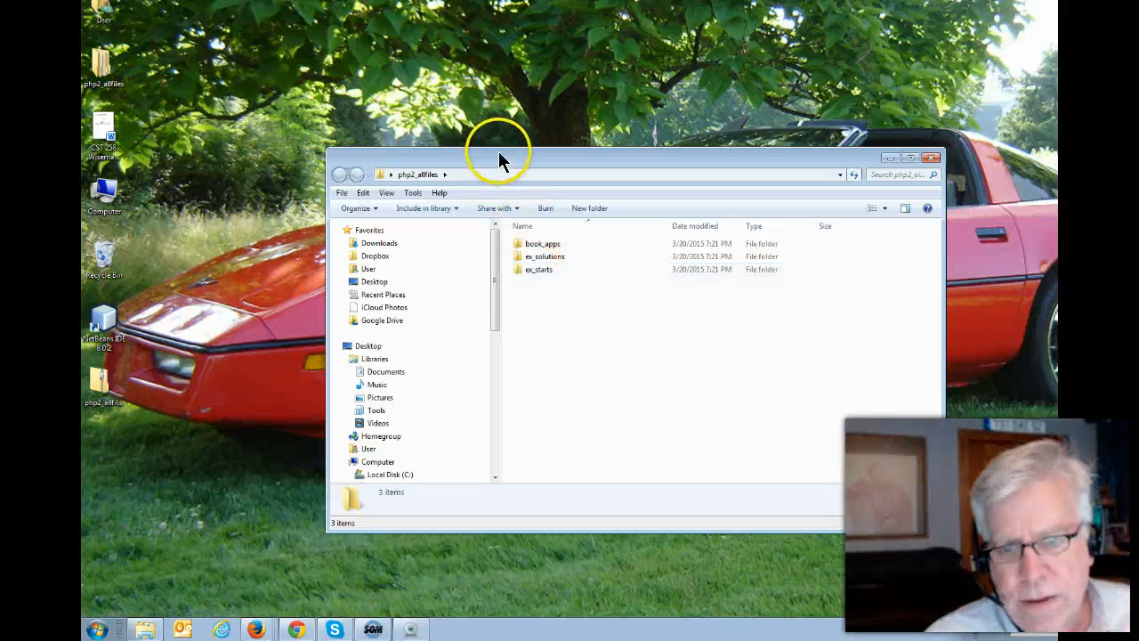
{"action": "left_click_drag", "start_coordinate": [498, 157], "coordinate": [520, 139]}
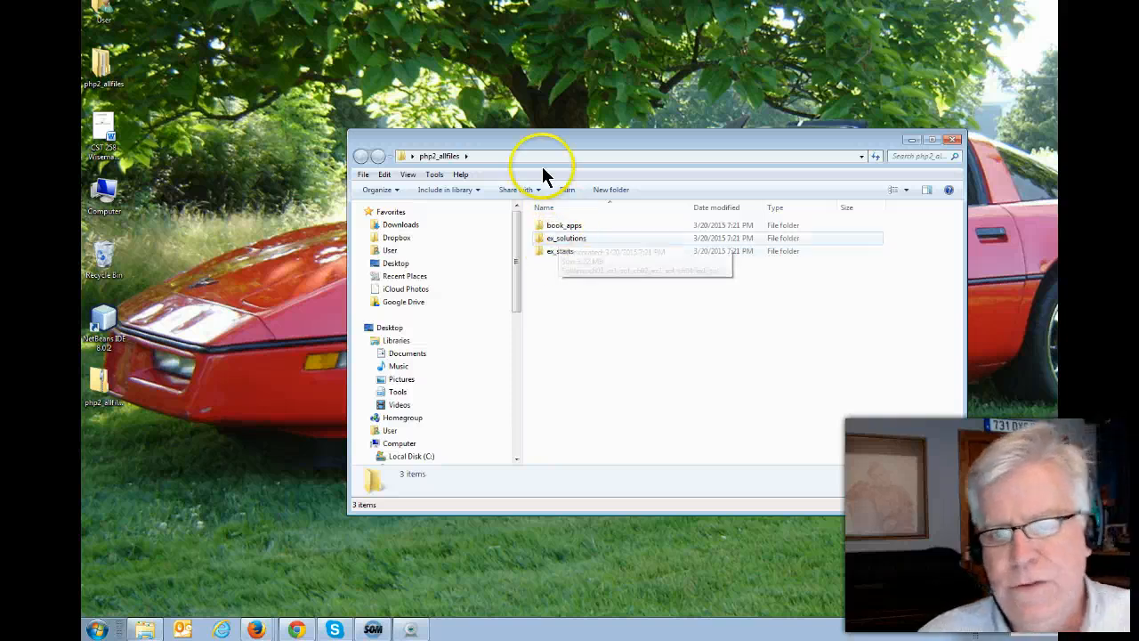
{"action": "mouse_move", "coordinate": [539, 136]}
{"action": "left_mouse_down"}
{"action": "mouse_move", "coordinate": [566, 110]}
{"action": "mouse_move", "coordinate": [543, 115]}
{"action": "left_mouse_up"}
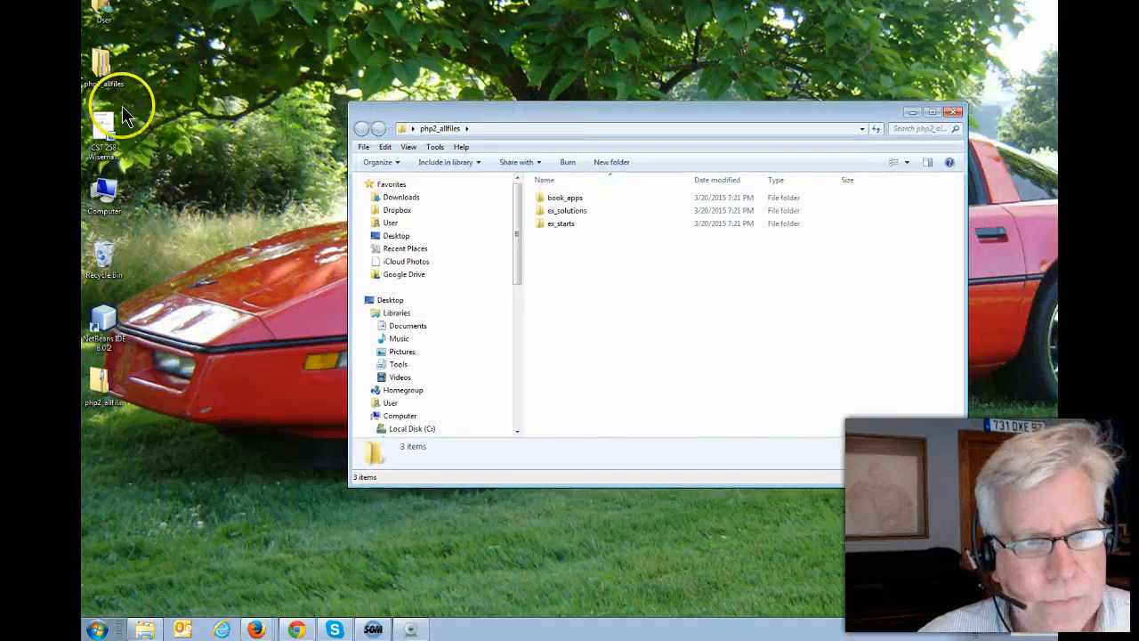
{"action": "left_click", "coordinate": [106, 68]}
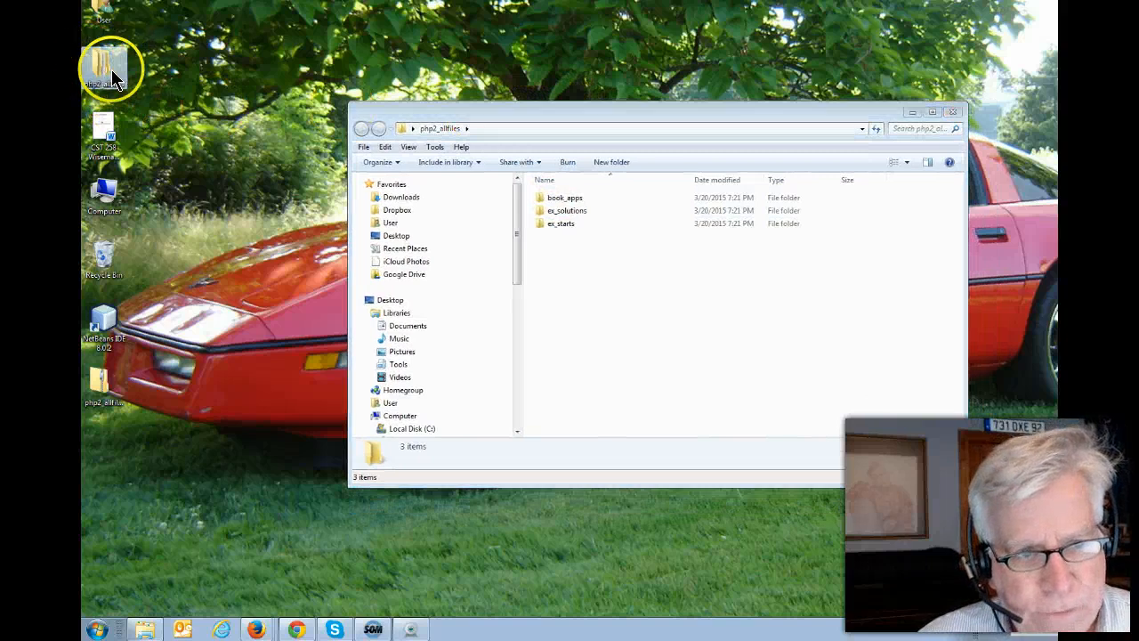
{"action": "left_click", "coordinate": [104, 384]}
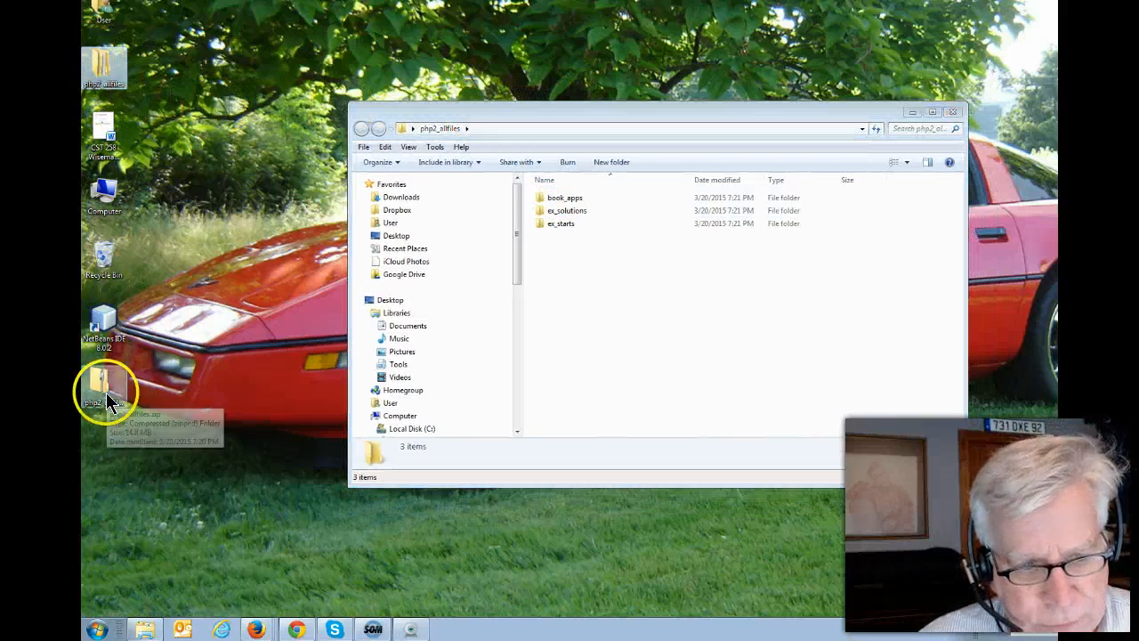
{"action": "left_click", "coordinate": [96, 58]}
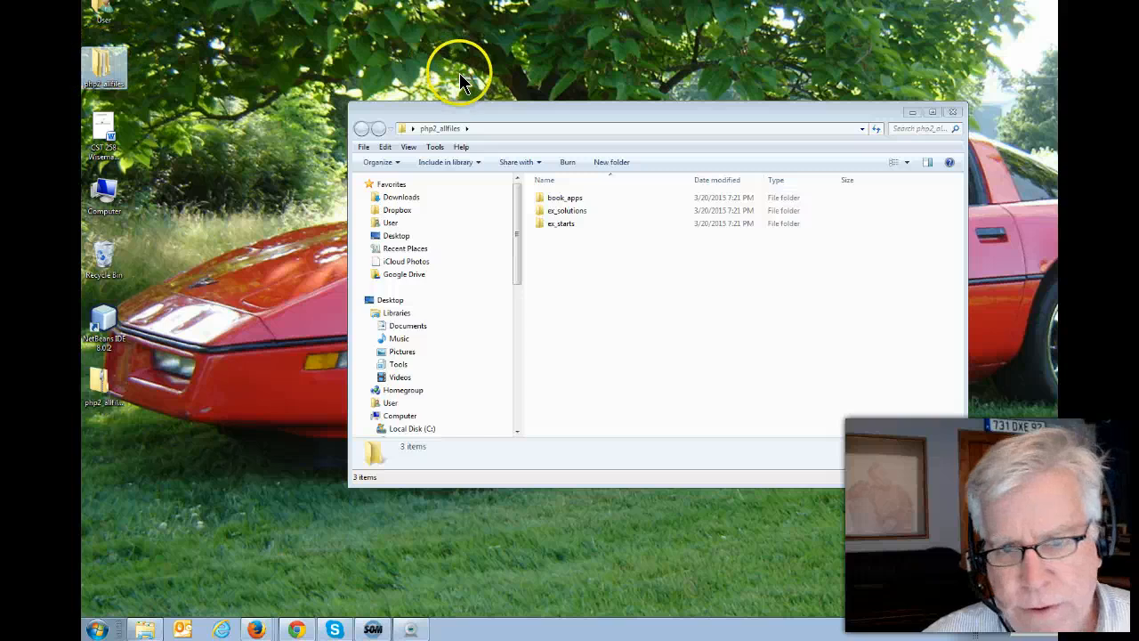
{"action": "left_click_drag", "start_coordinate": [968, 219], "coordinate": [846, 219]}
{"action": "left_click_drag", "start_coordinate": [661, 113], "coordinate": [789, 79]}
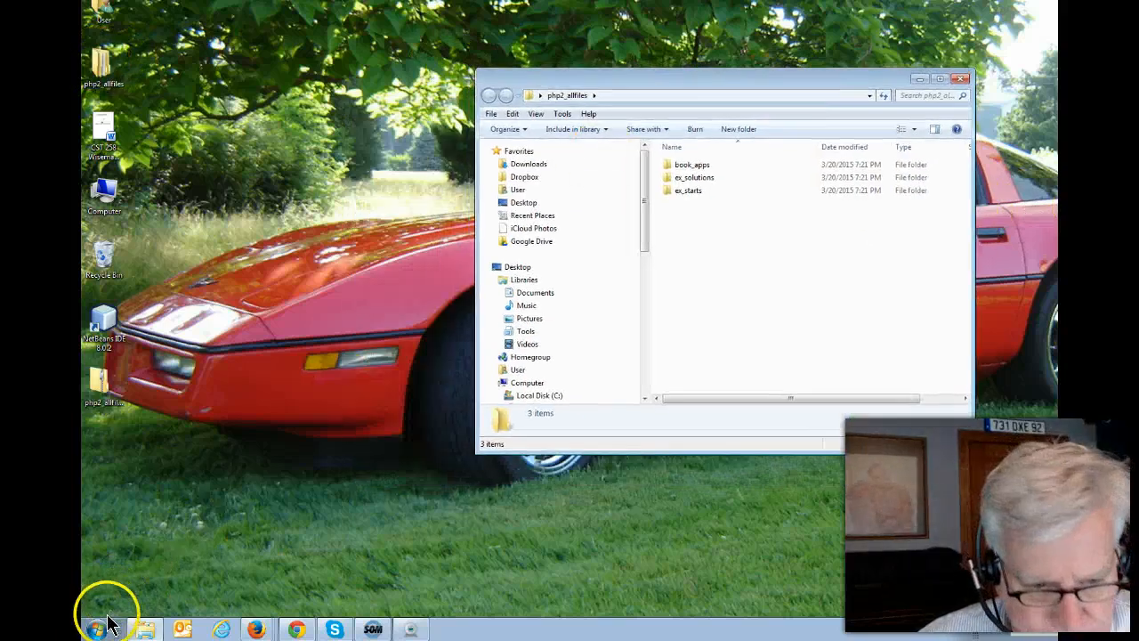
Open Computer > New Volume (E:) > xampp > htdocs in Explorer
{"action": "left_click", "coordinate": [97, 629]}
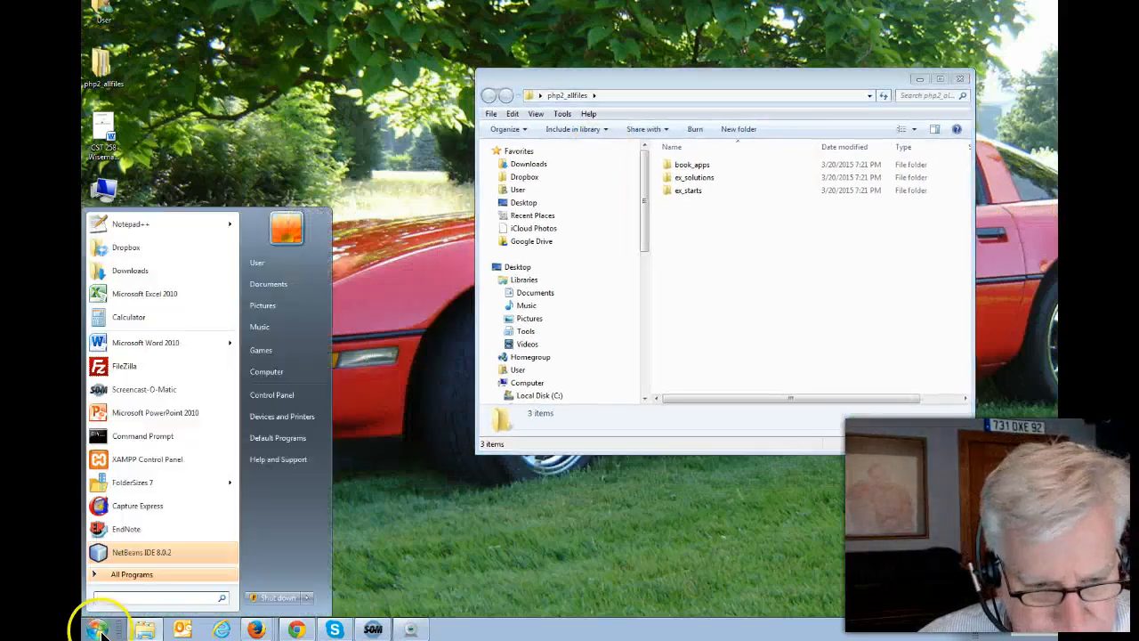
{"action": "left_click", "coordinate": [259, 374]}
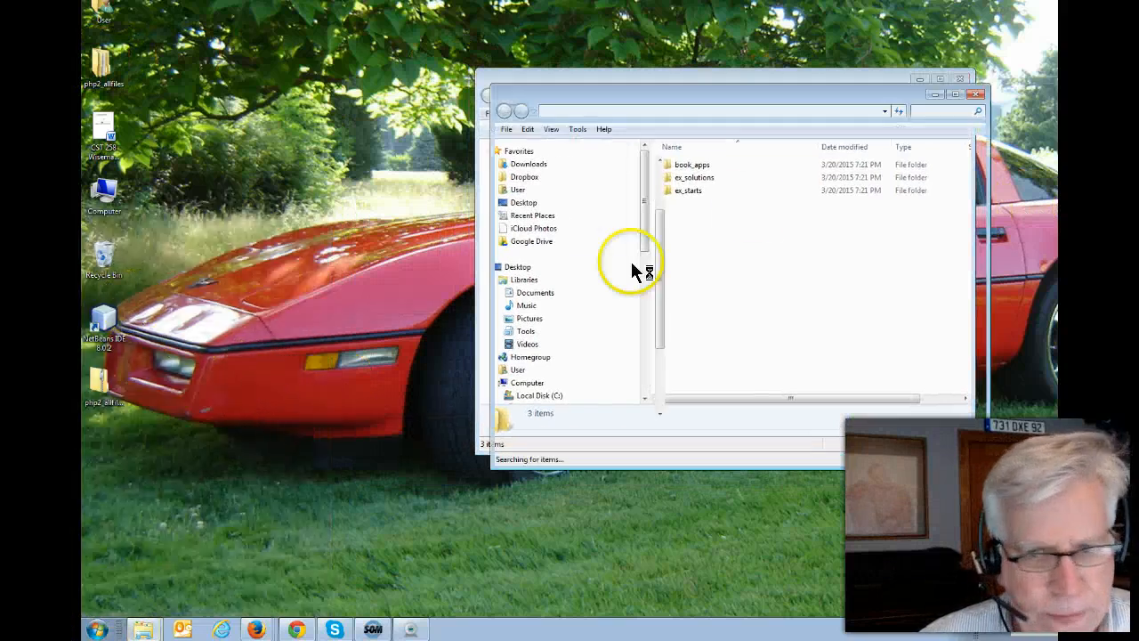
{"action": "left_click_drag", "start_coordinate": [821, 93], "coordinate": [492, 102]}
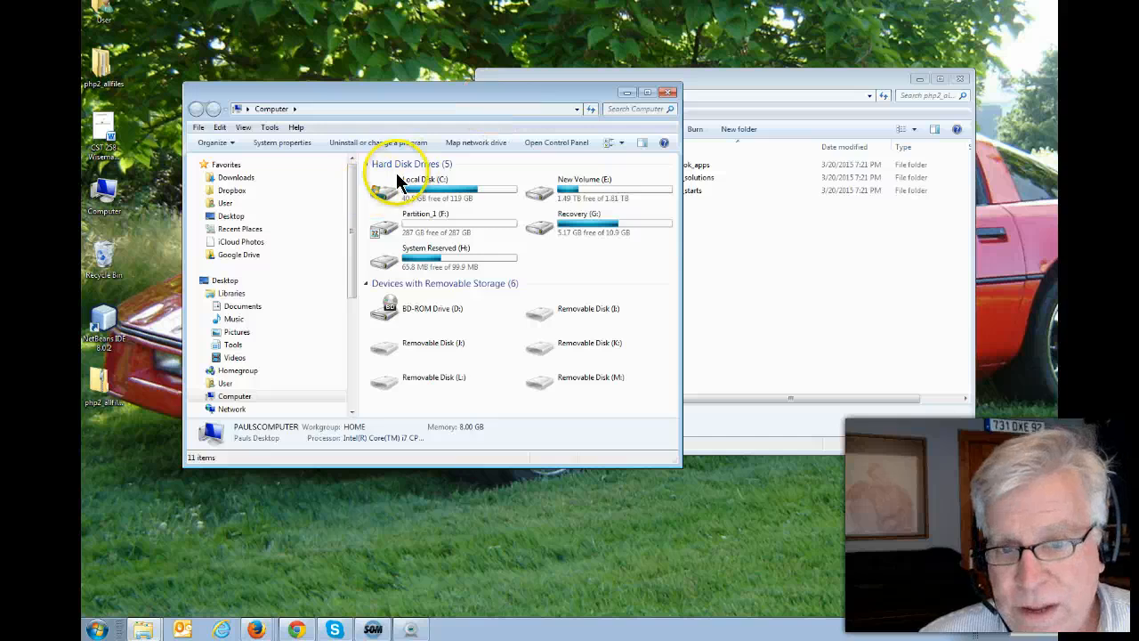
{"action": "double_click", "coordinate": [537, 193]}
{"action": "left_click_drag", "start_coordinate": [671, 183], "coordinate": [672, 351]}
{"action": "double_click", "coordinate": [388, 296]}
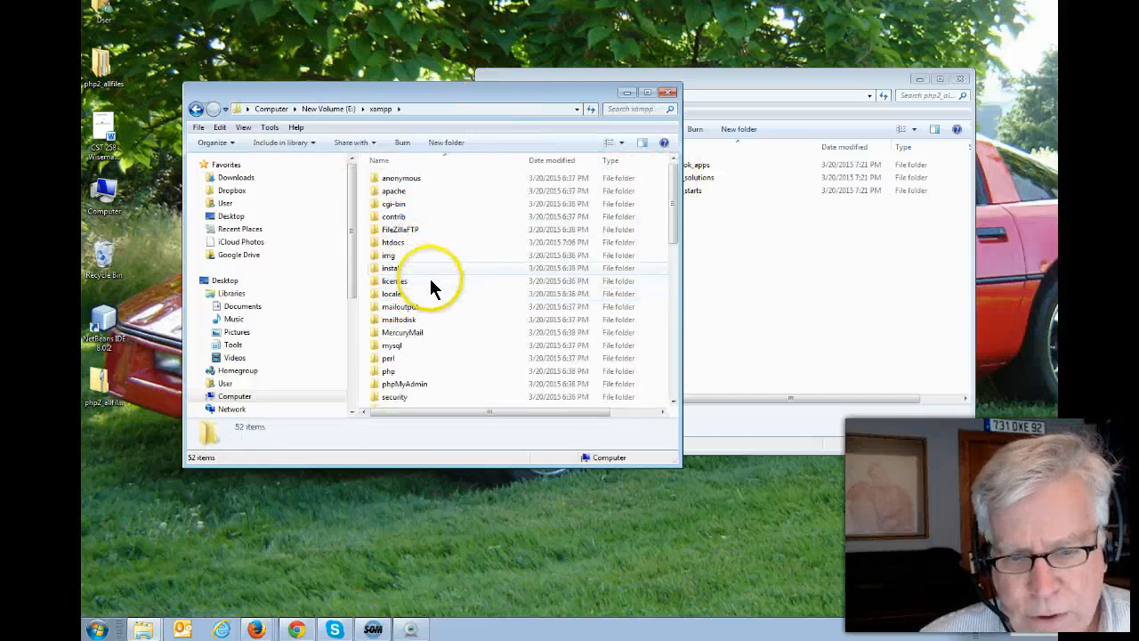
{"action": "double_click", "coordinate": [392, 243]}
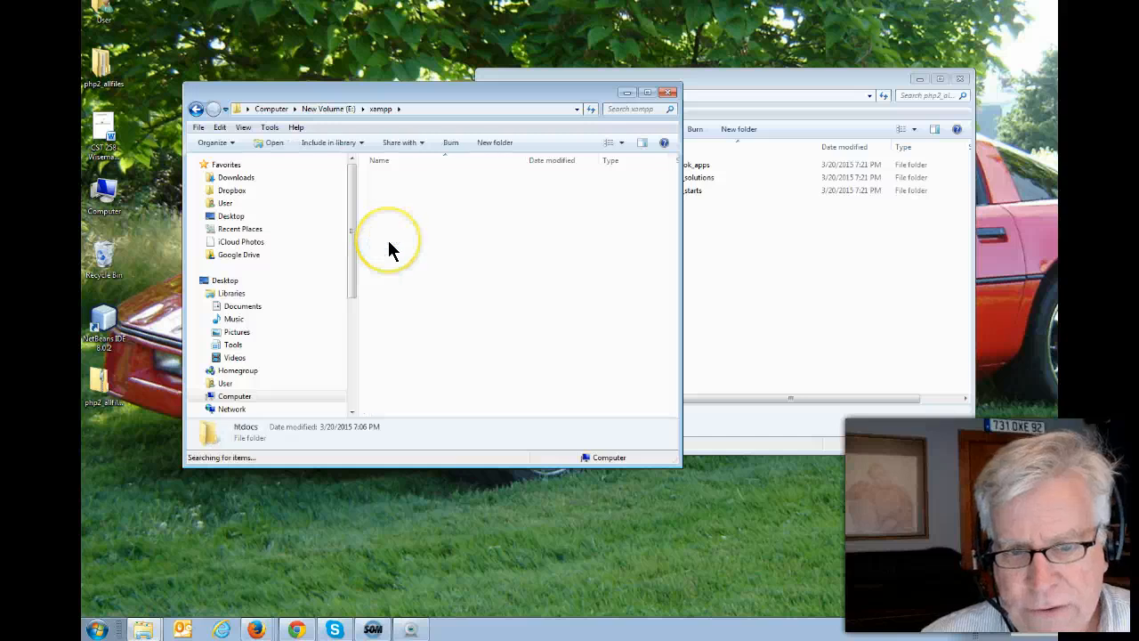
{"action": "left_click_drag", "start_coordinate": [456, 90], "coordinate": [401, 88]}
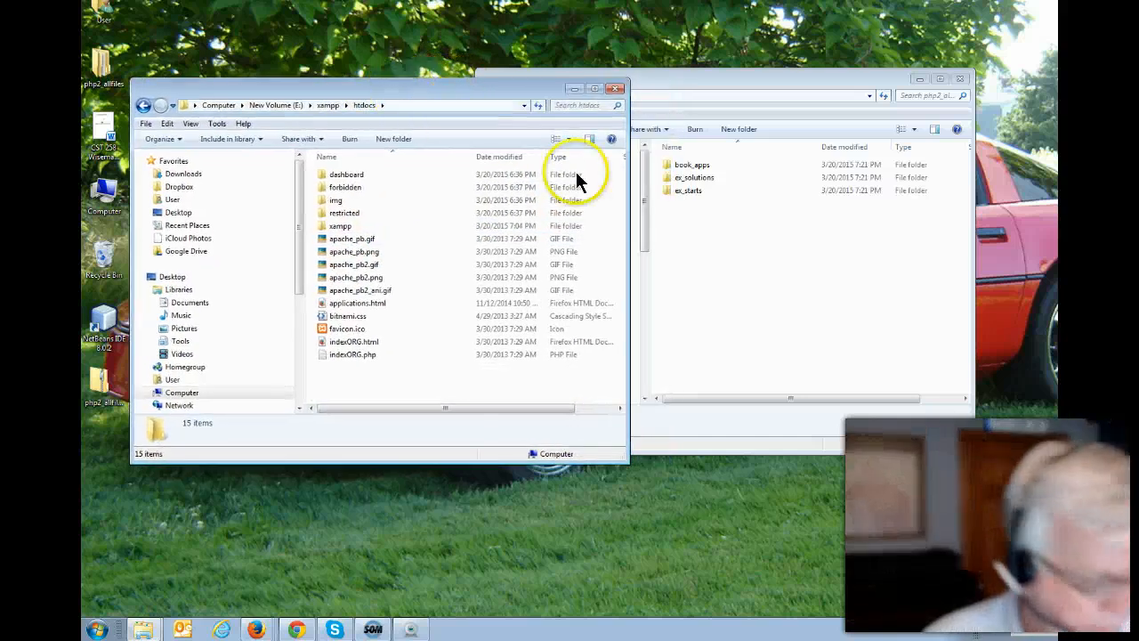
Copy the book_apps, ex_solutions and ex_starts folders into htdocs via Copy here
{"action": "left_click", "coordinate": [789, 246]}
{"action": "left_click", "coordinate": [675, 165]}
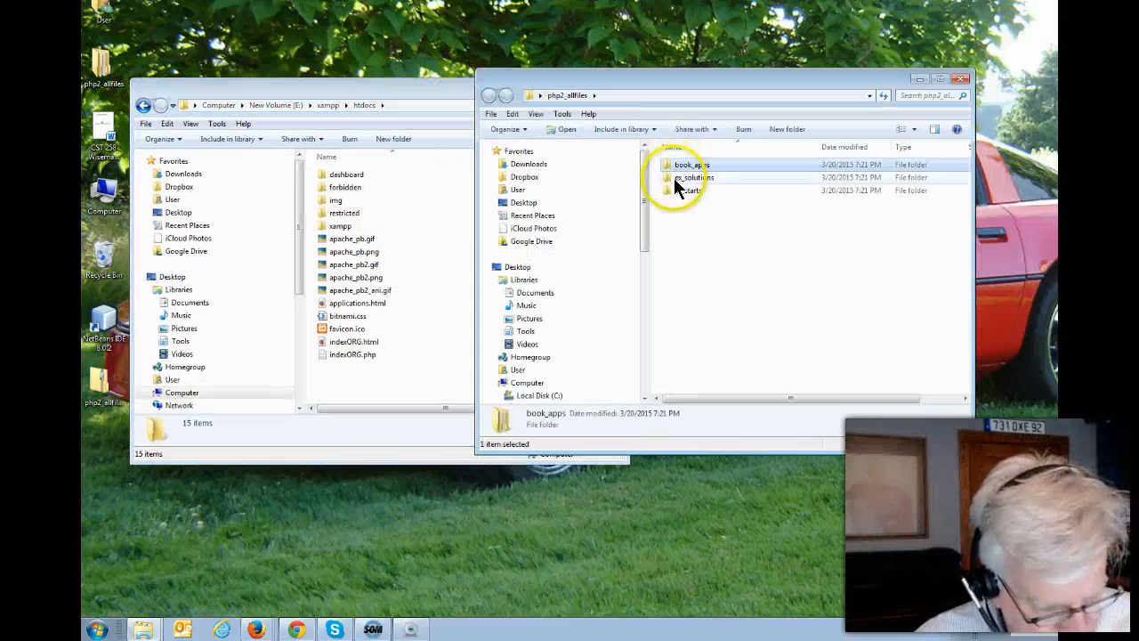
{"action": "left_click", "coordinate": [672, 191], "text": "shift"}
{"action": "left_click_drag", "start_coordinate": [672, 176], "coordinate": [357, 372]}
{"action": "left_click", "coordinate": [394, 397]}
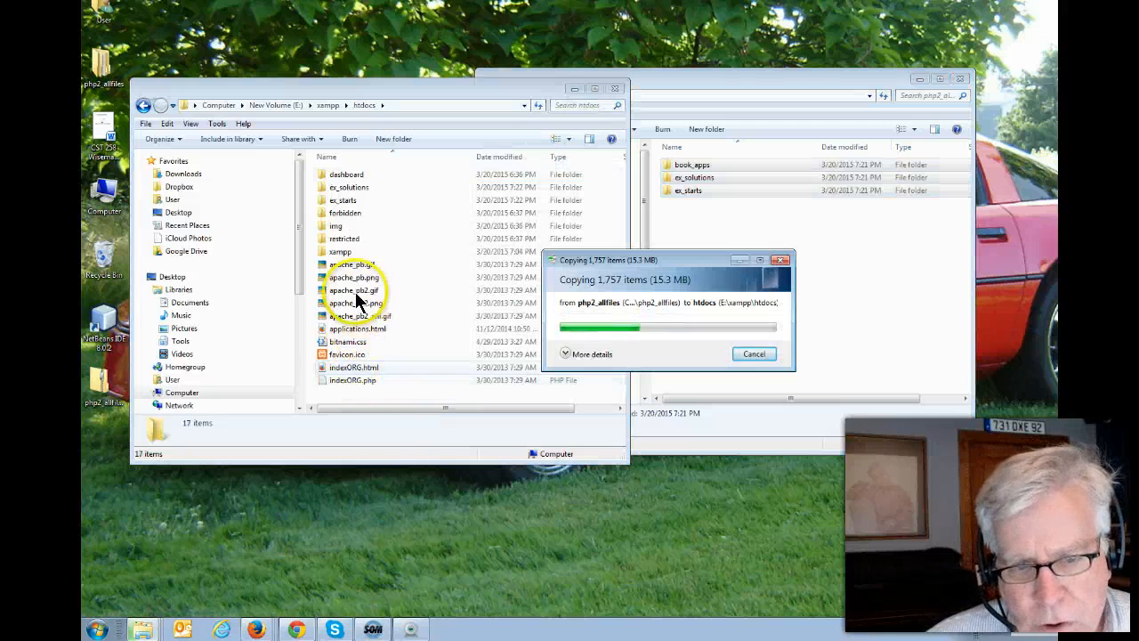
{"action": "left_click", "coordinate": [341, 369]}
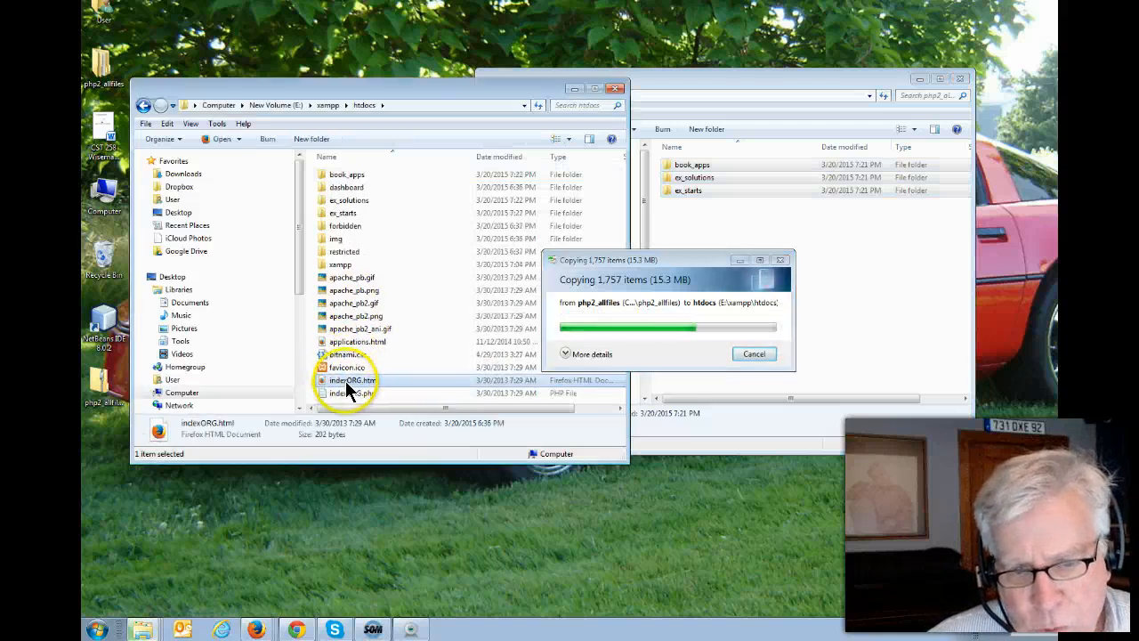
{"action": "left_click", "coordinate": [344, 391]}
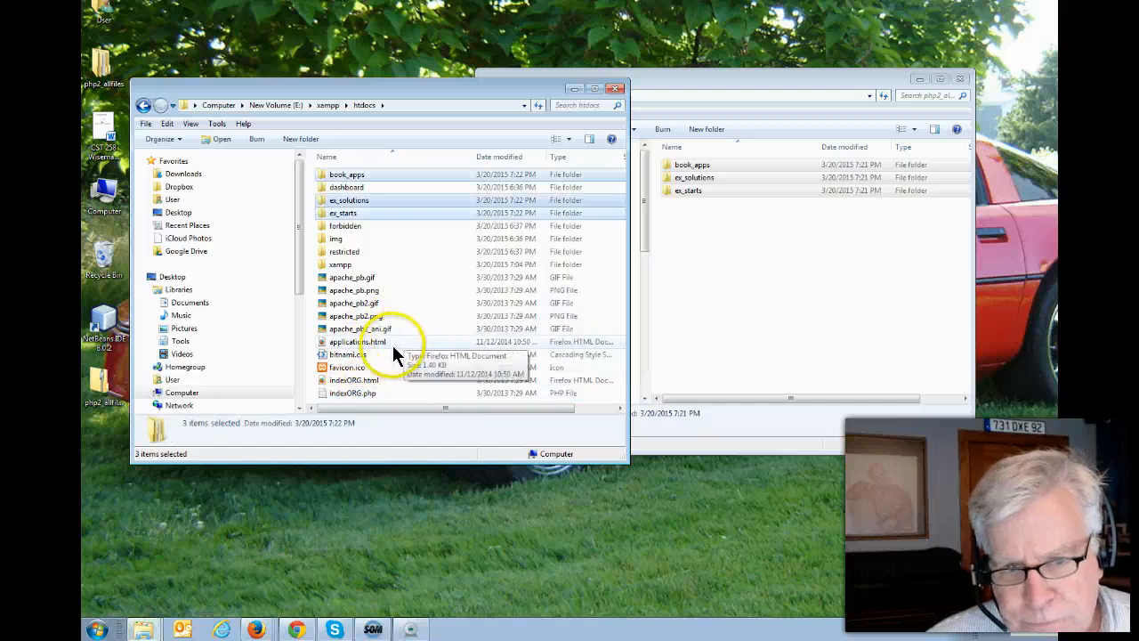
{"action": "left_click_drag", "start_coordinate": [378, 92], "coordinate": [763, 37]}
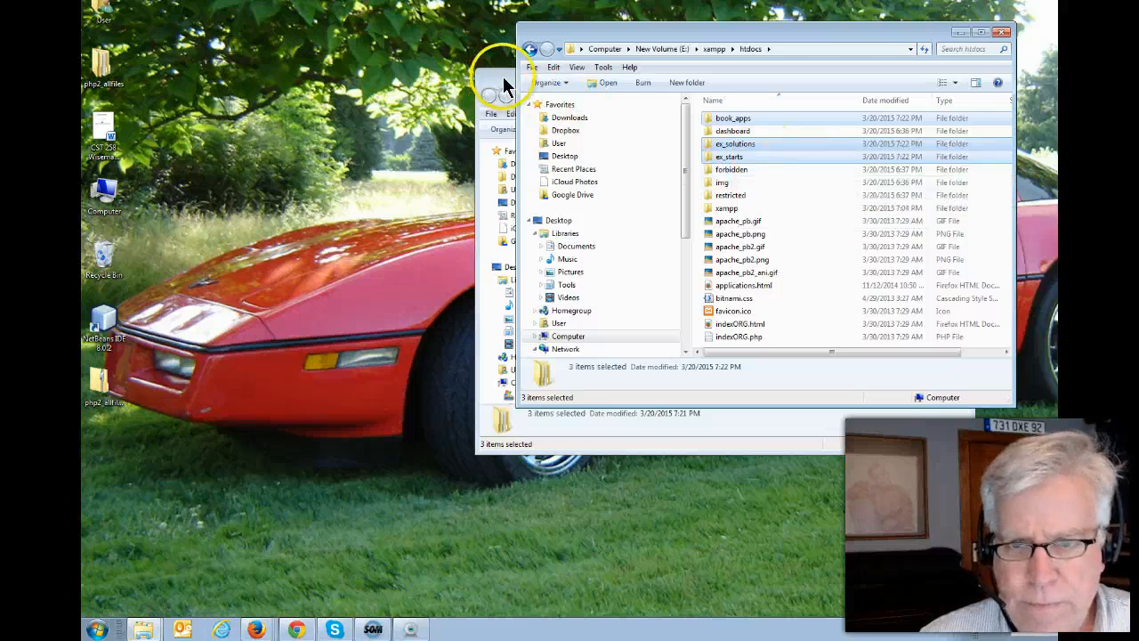
{"action": "left_click_drag", "start_coordinate": [503, 76], "coordinate": [332, 184]}
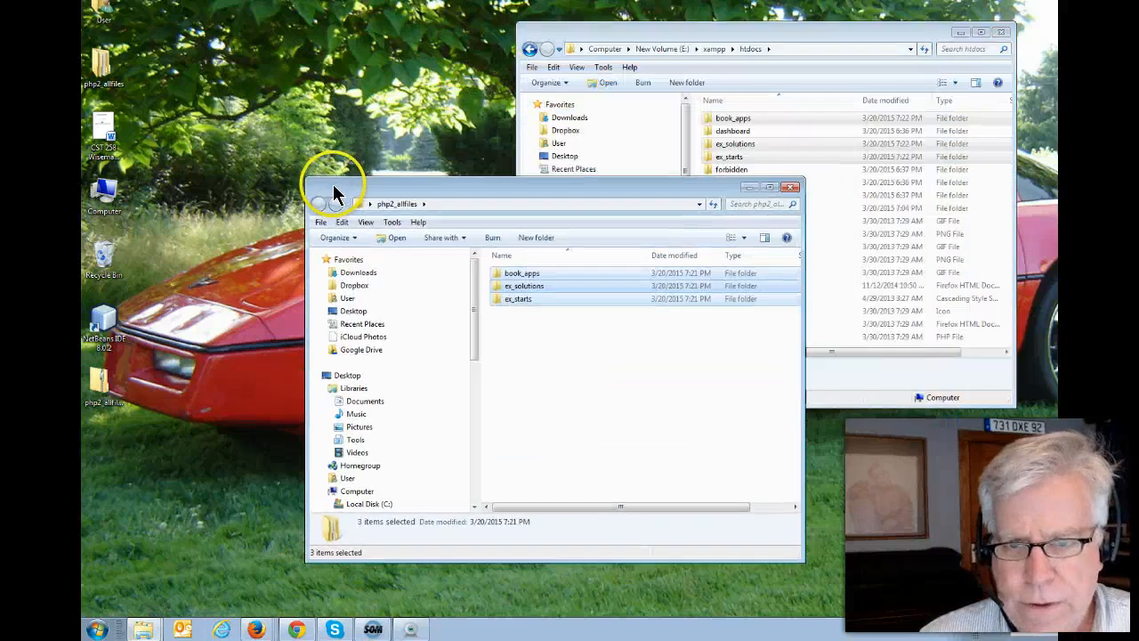
Close the php2_allfiles window and launch XAMPP Control Panel from the XAMPP program group
{"action": "left_click", "coordinate": [790, 189]}
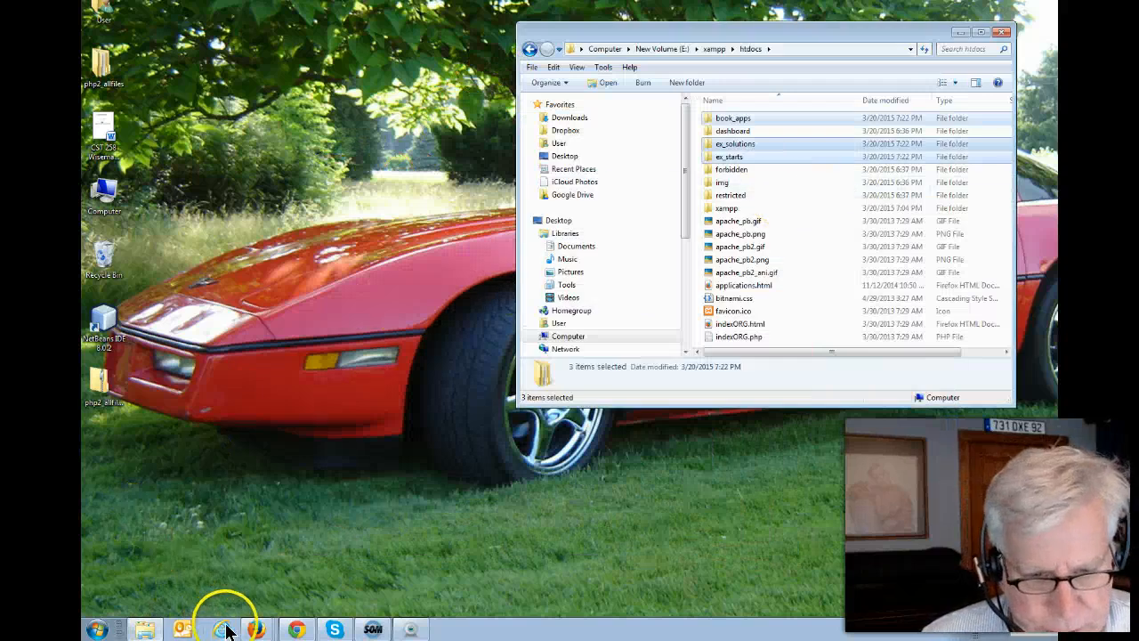
{"action": "left_click", "coordinate": [97, 629]}
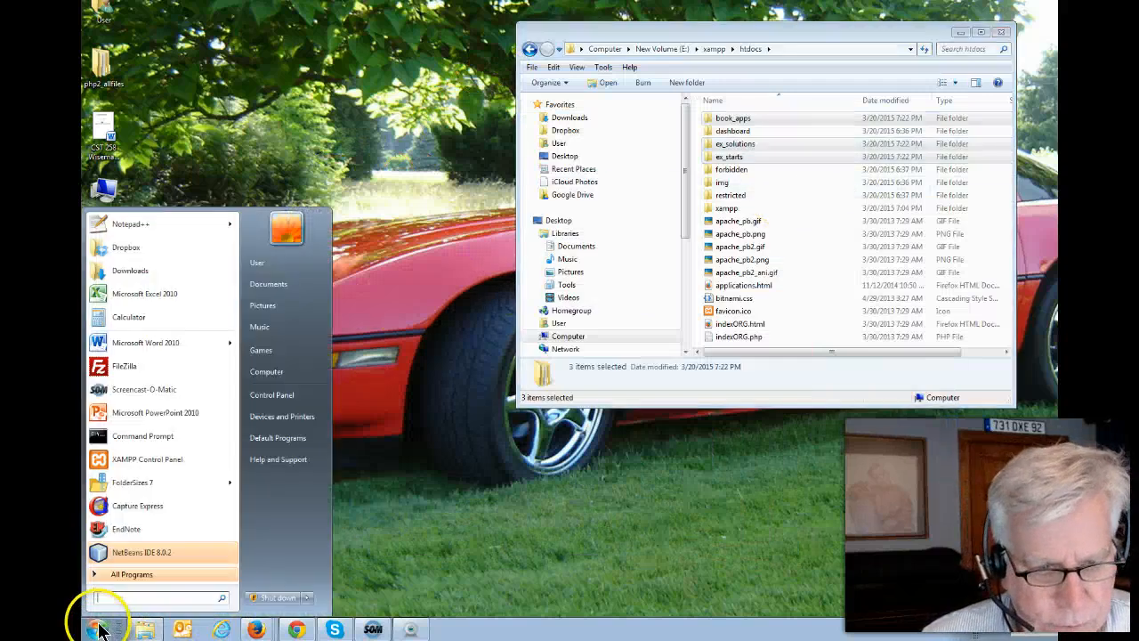
{"action": "left_click", "coordinate": [121, 574]}
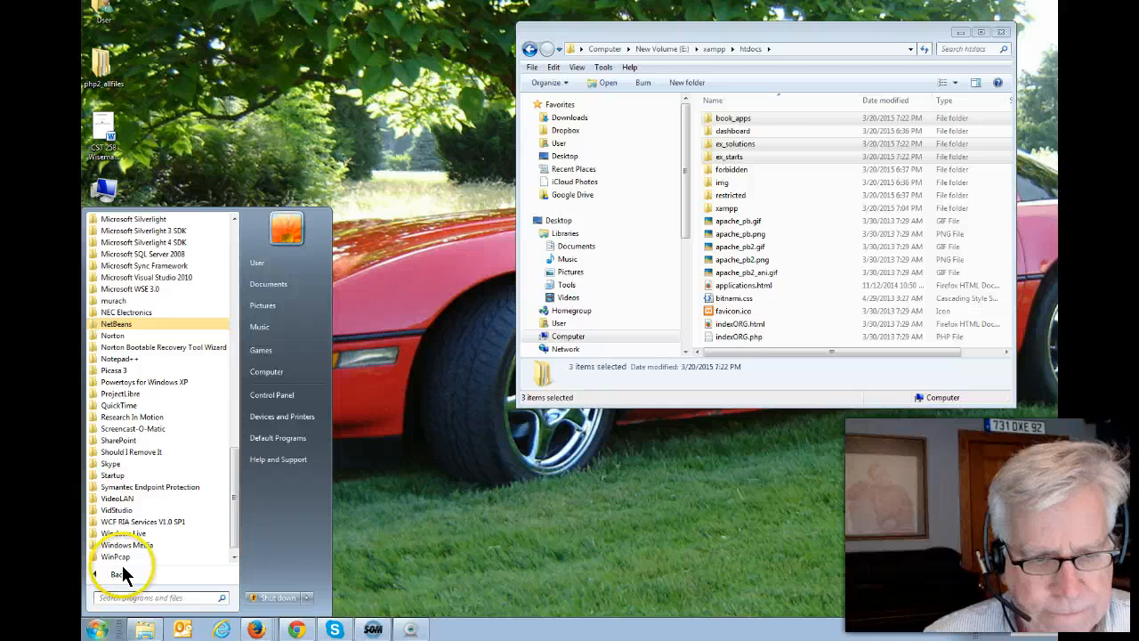
{"action": "left_click_drag", "start_coordinate": [233, 484], "coordinate": [233, 526]}
{"action": "left_click", "coordinate": [120, 556]}
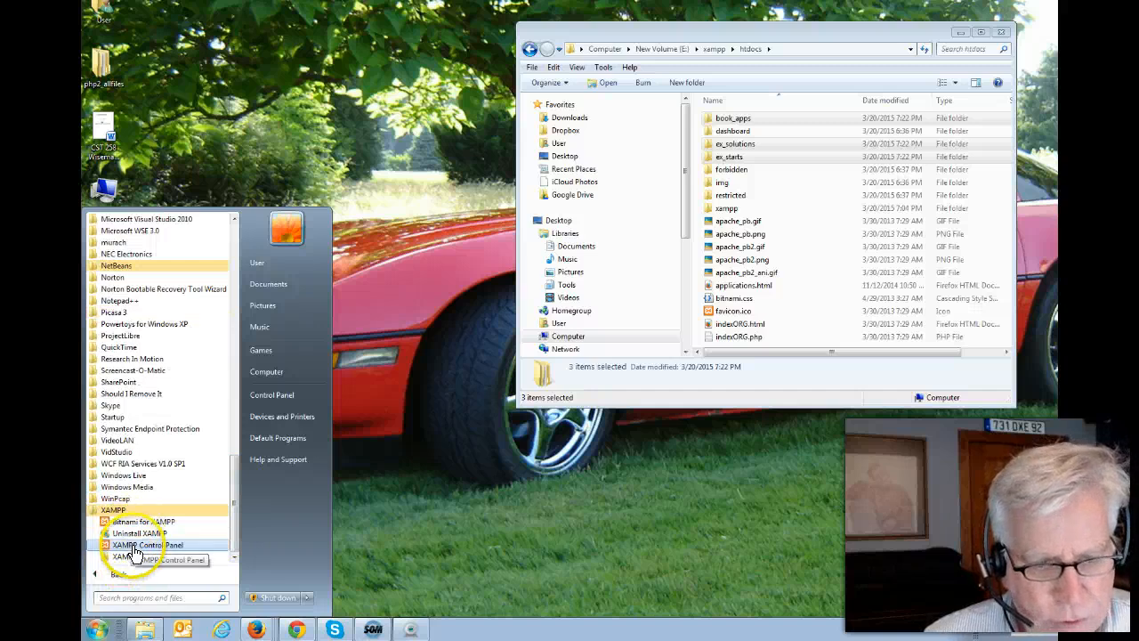
{"action": "left_click", "coordinate": [134, 545]}
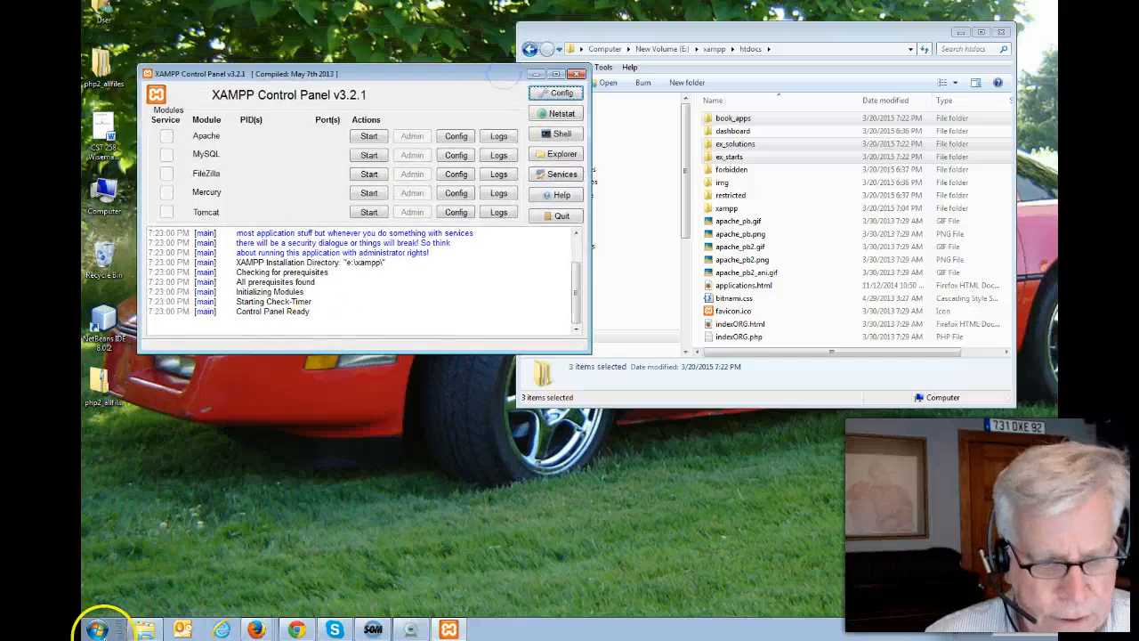
Put a XAMPP Control Panel shortcut on the desktop
{"action": "left_click", "coordinate": [98, 629]}
{"action": "left_click", "coordinate": [112, 570]}
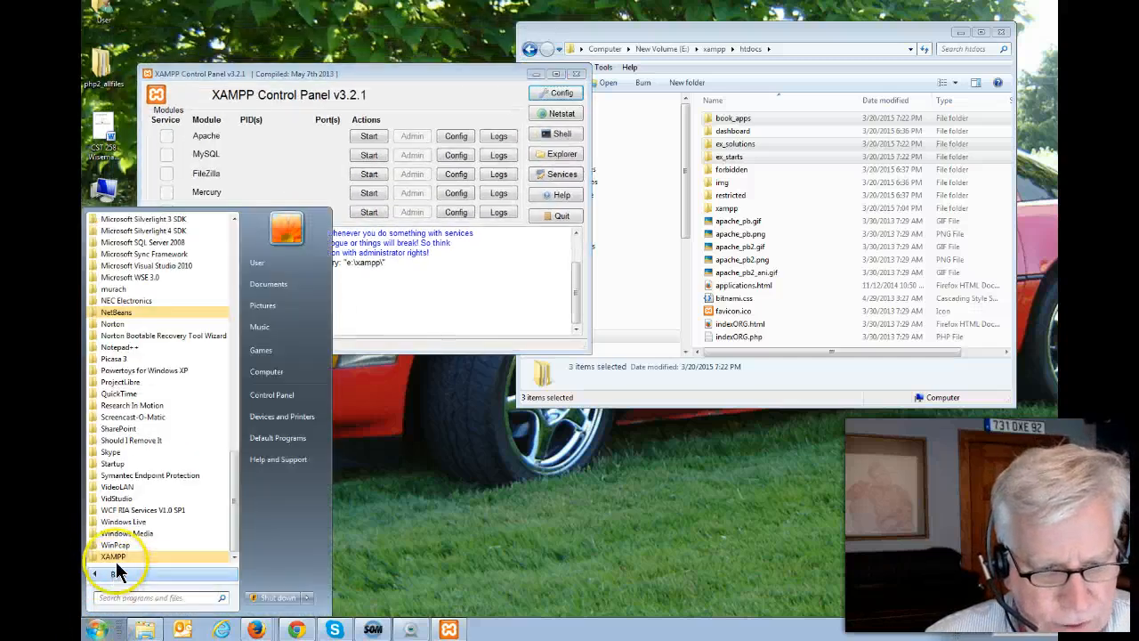
{"action": "left_click", "coordinate": [118, 555]}
{"action": "left_click_drag", "start_coordinate": [122, 550], "coordinate": [456, 550]}
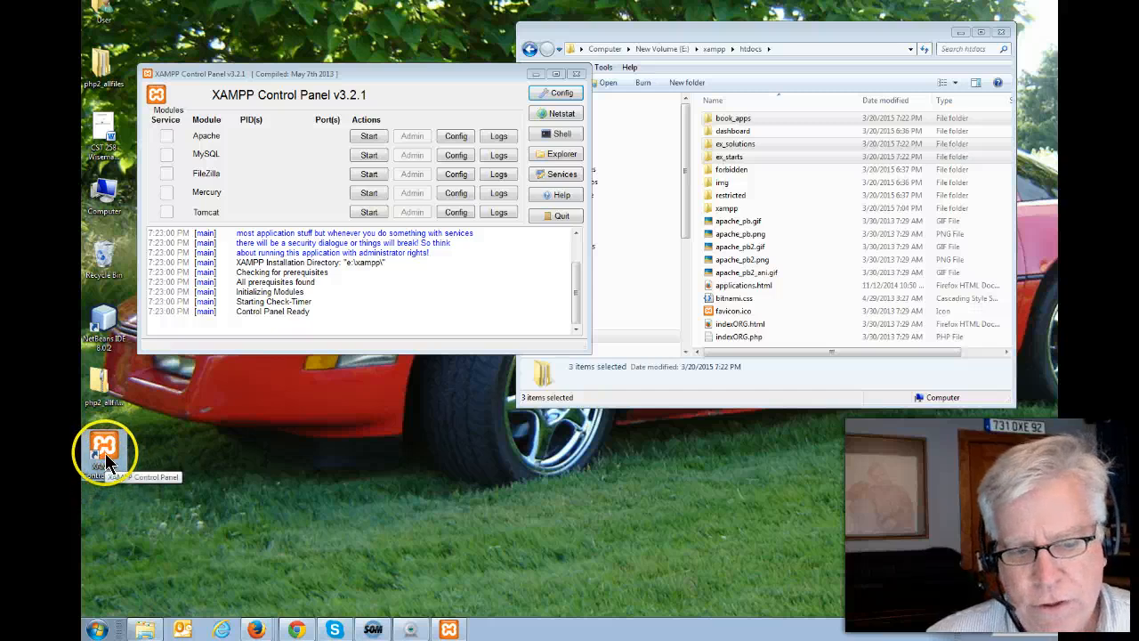
Start Apache (ports 80, 443) and MySQL (port 3306) in XAMPP Control Panel
{"action": "left_click", "coordinate": [104, 445]}
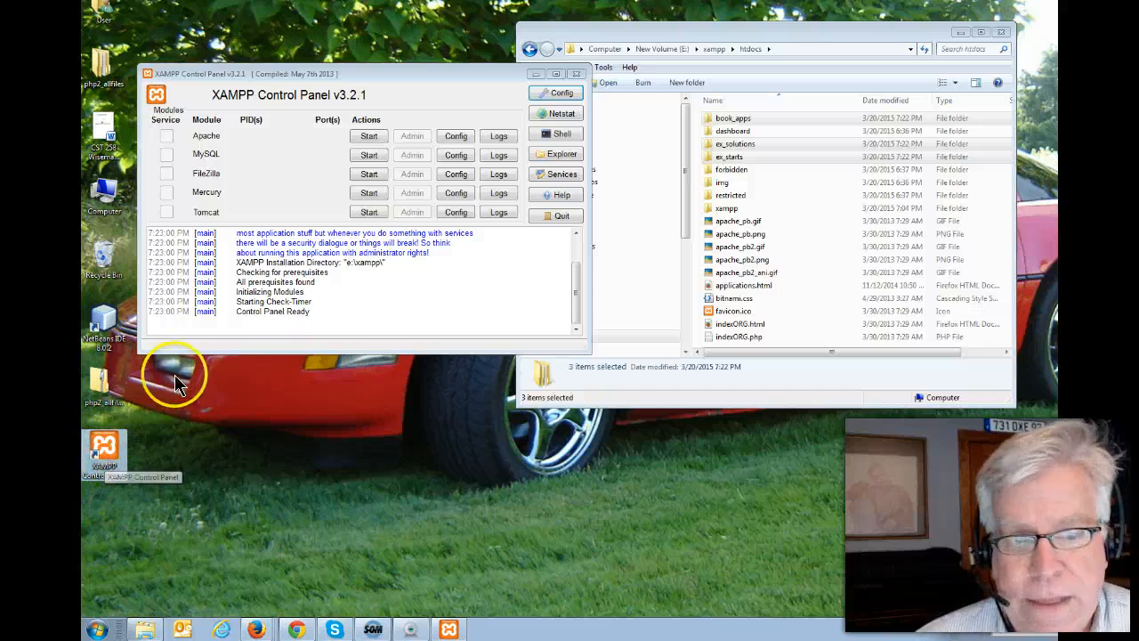
{"action": "left_click", "coordinate": [370, 138]}
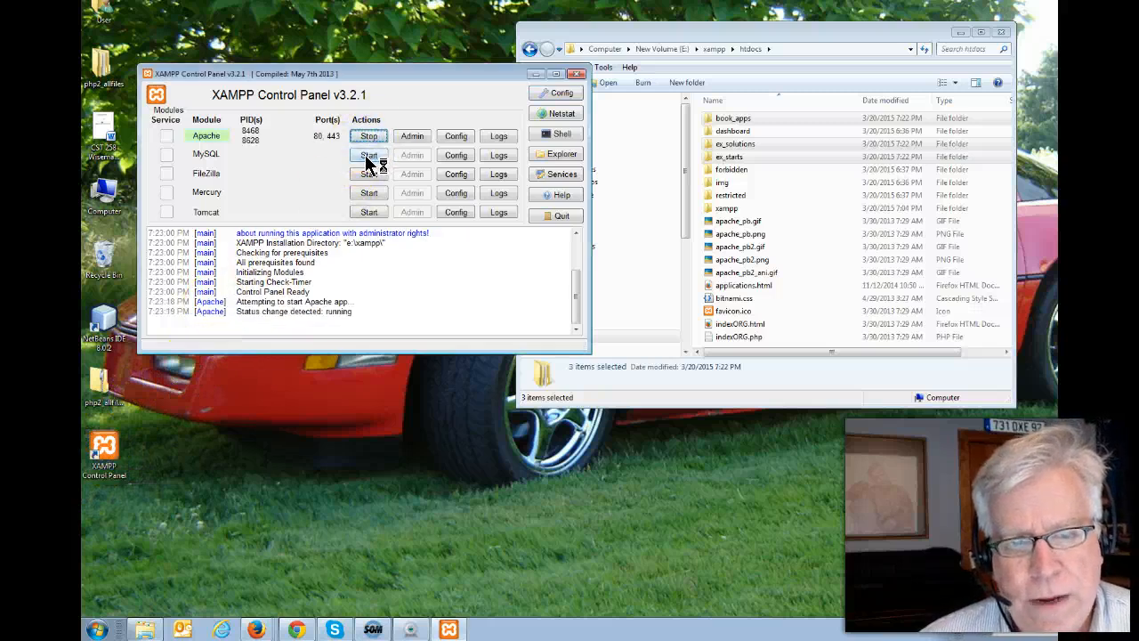
{"action": "left_click", "coordinate": [370, 156]}
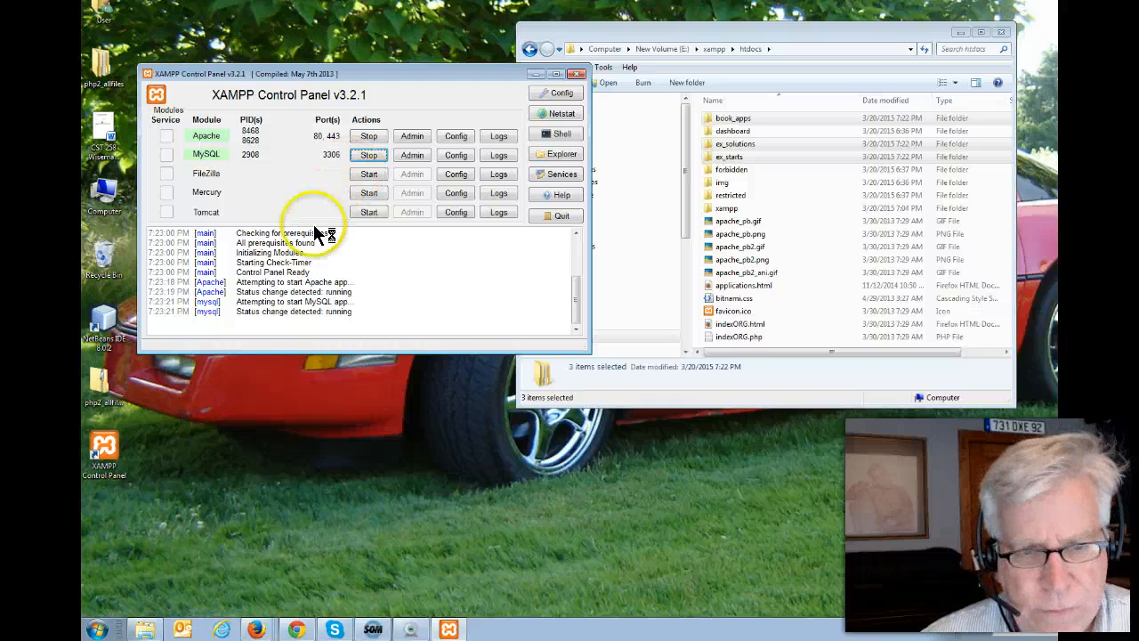
{"action": "left_click", "coordinate": [96, 628]}
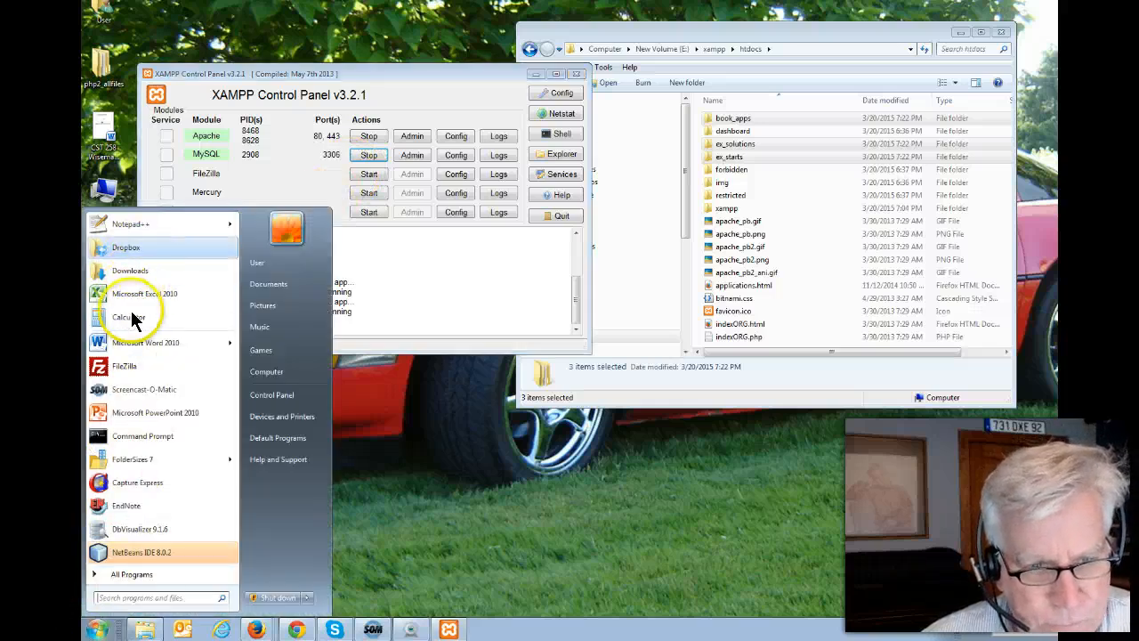
Load localhost in Chrome to show the htdocs Index of / listing
{"action": "left_click", "coordinate": [296, 628]}
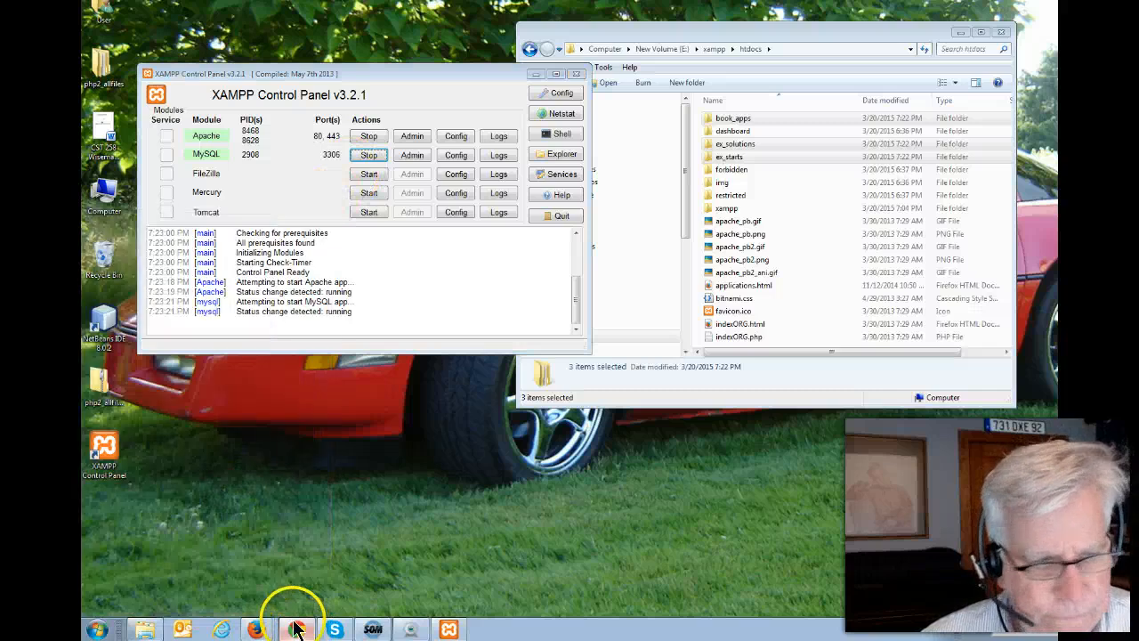
{"action": "left_click_drag", "start_coordinate": [83, 59], "coordinate": [791, 77]}
{"action": "left_click", "coordinate": [514, 105]}
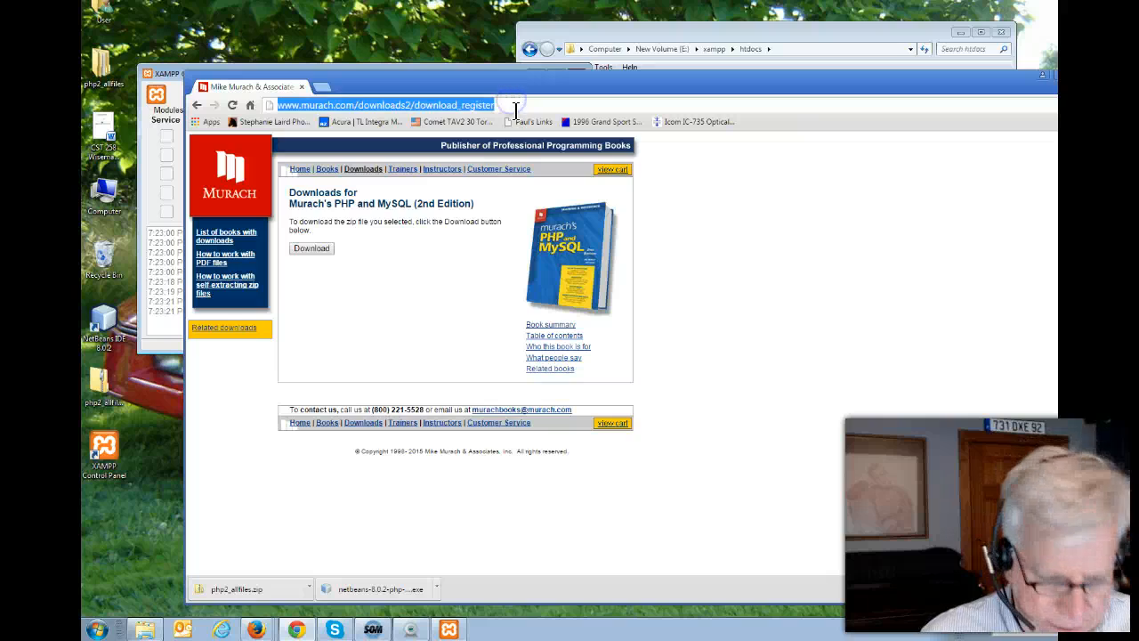
{"action": "type", "text": "localhost"}
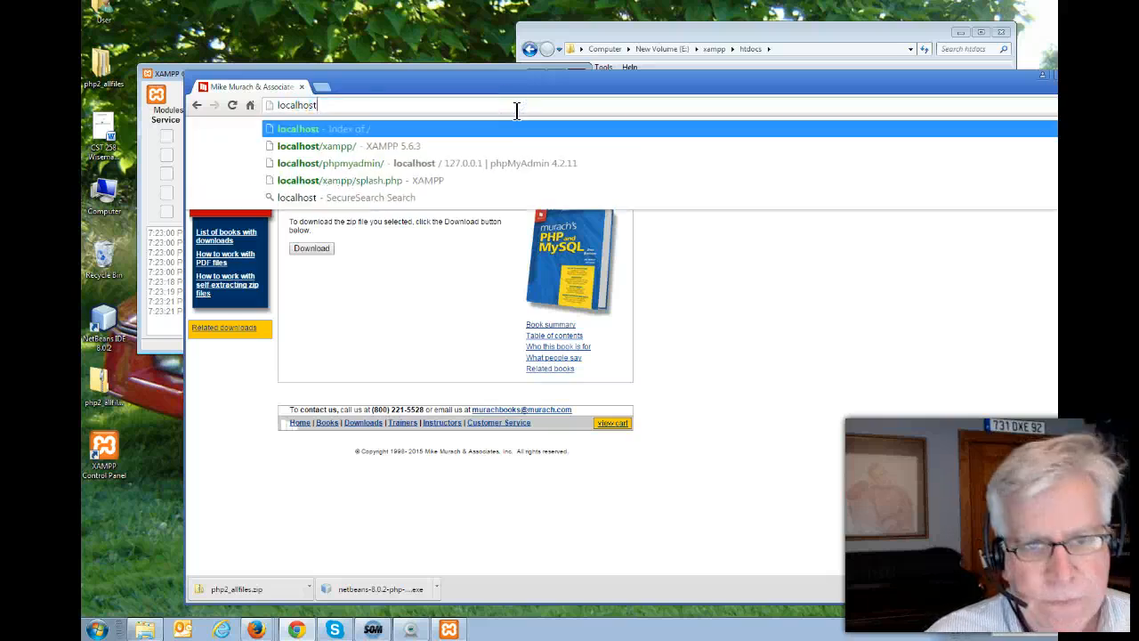
{"action": "key", "text": "Return"}
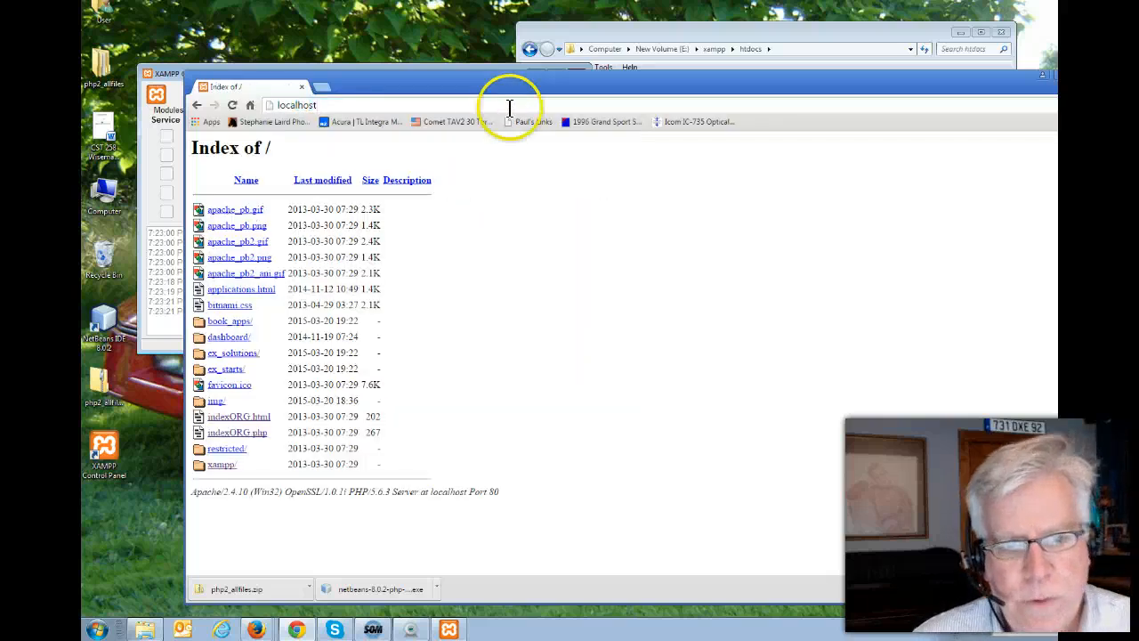
Open book_apps and then the ch01_product_discount app
{"action": "left_click_drag", "start_coordinate": [497, 90], "coordinate": [496, 77]}
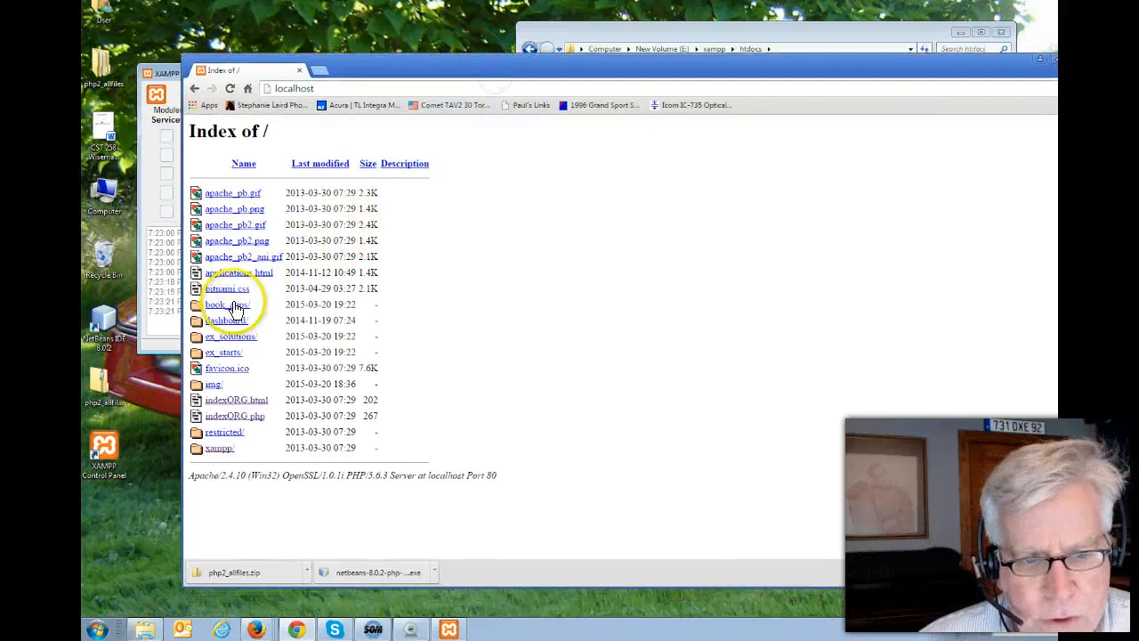
{"action": "left_click", "coordinate": [660, 57]}
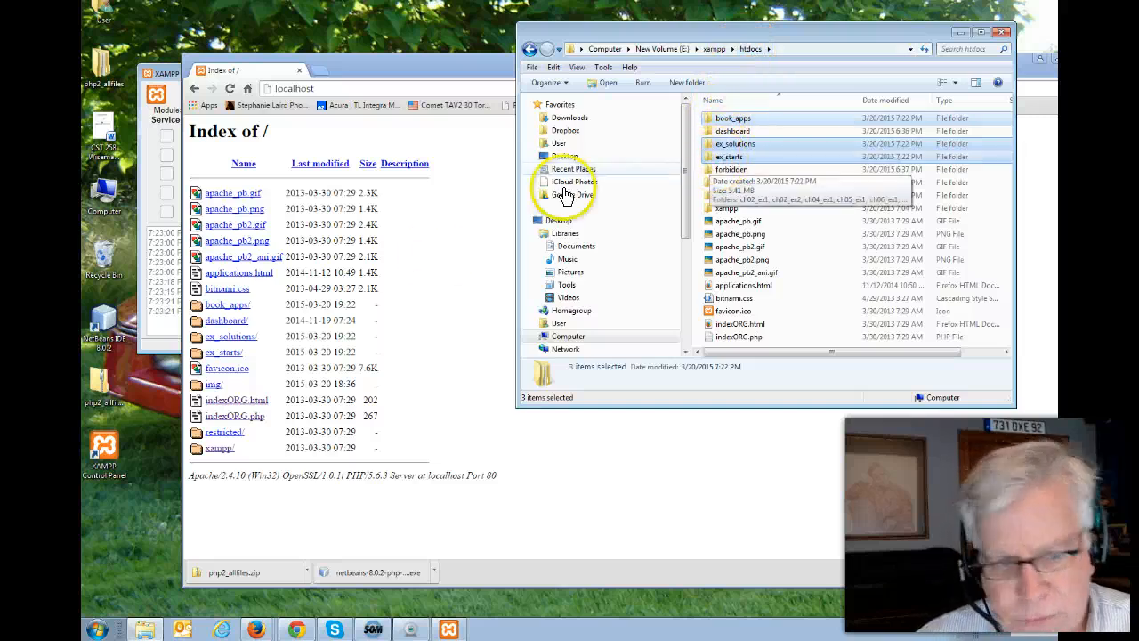
{"action": "left_click", "coordinate": [223, 307]}
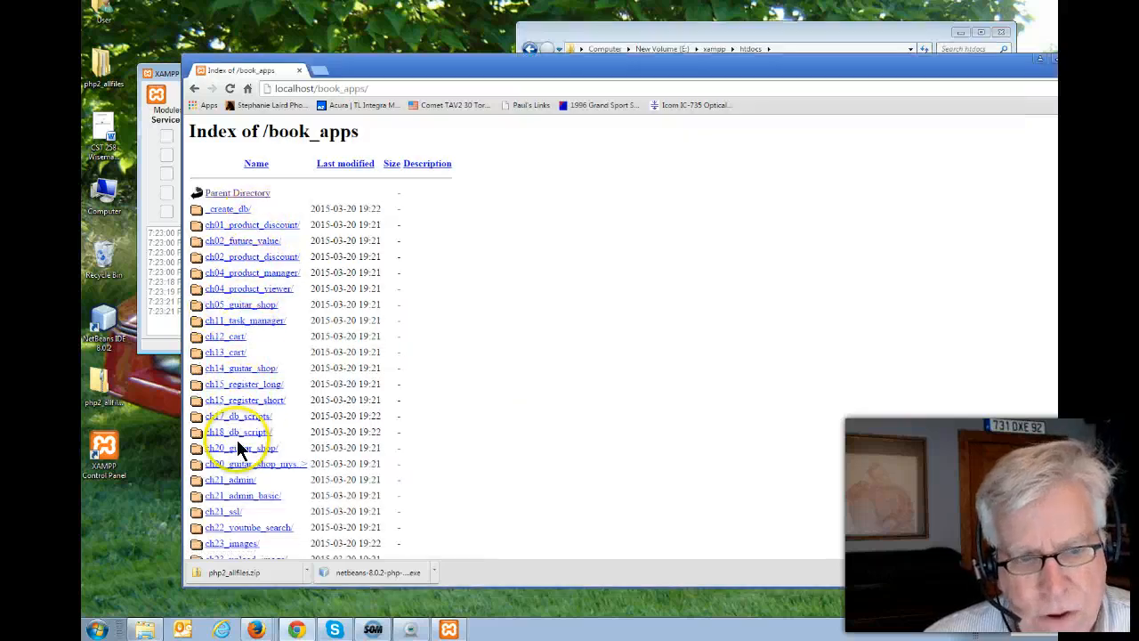
{"action": "left_click", "coordinate": [230, 226]}
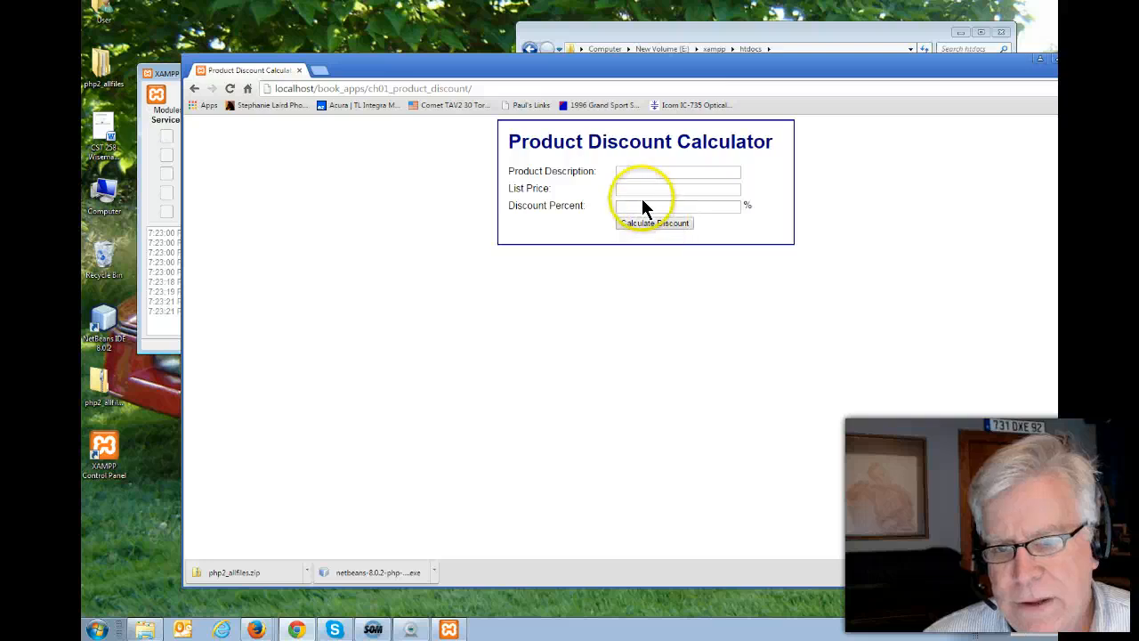
Run the Product Discount Calculator with empty fields, then return to book_apps
{"action": "left_click", "coordinate": [641, 223]}
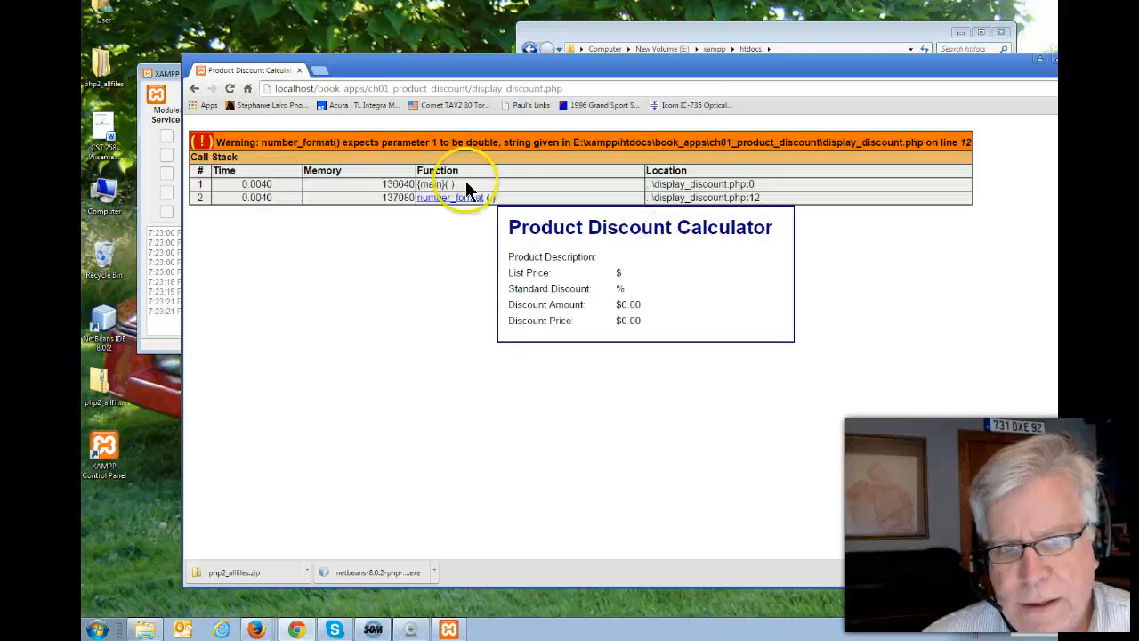
{"action": "left_click", "coordinate": [194, 89]}
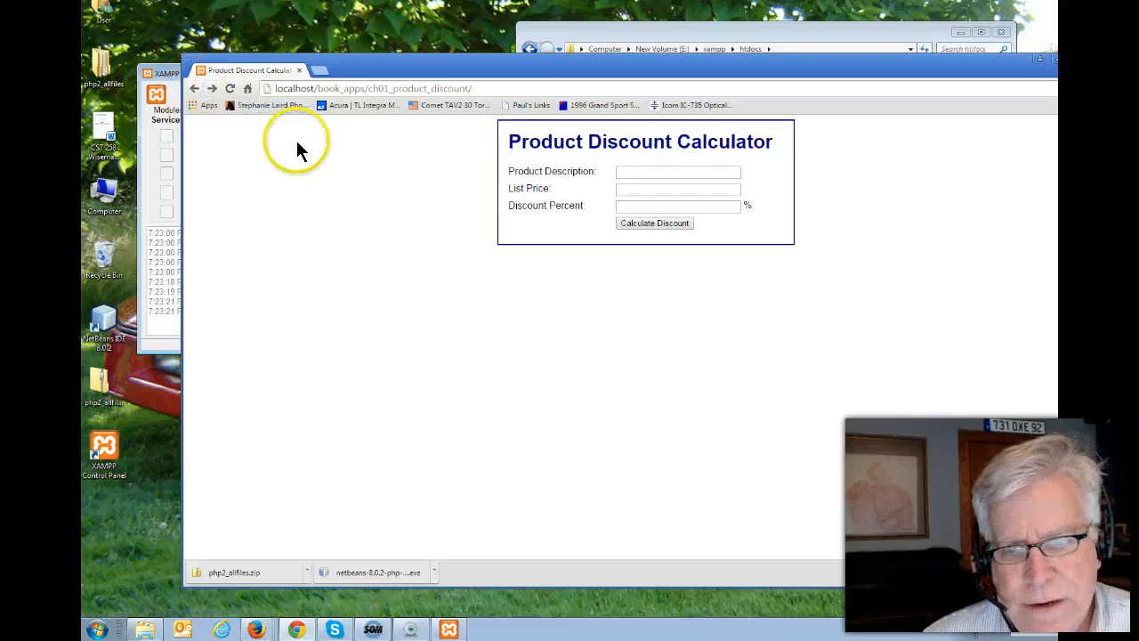
{"action": "left_click", "coordinate": [194, 89]}
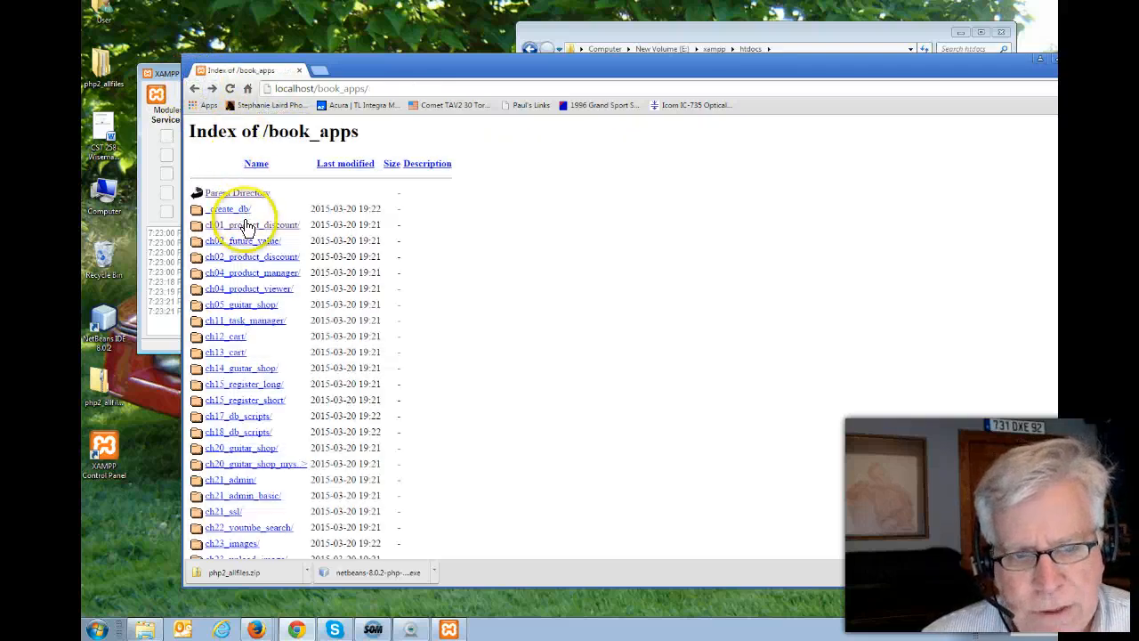
Test the ch02 Future Value Calculator with an empty form, then return to localhost's root listing
{"action": "left_click", "coordinate": [244, 243]}
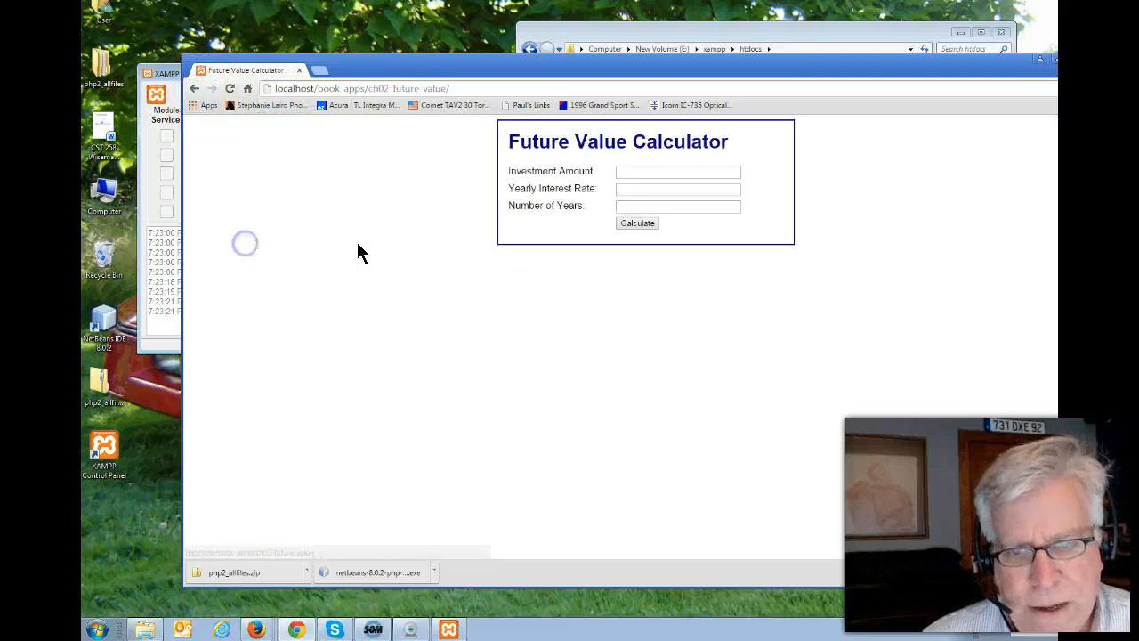
{"action": "left_click", "coordinate": [632, 224]}
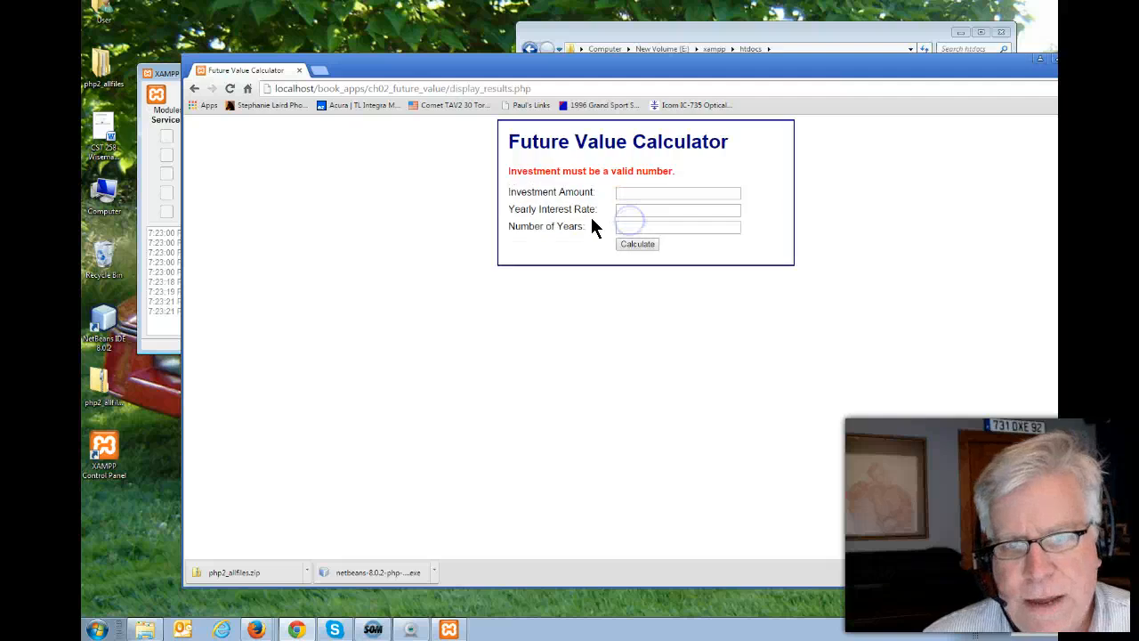
{"action": "left_click", "coordinate": [194, 89]}
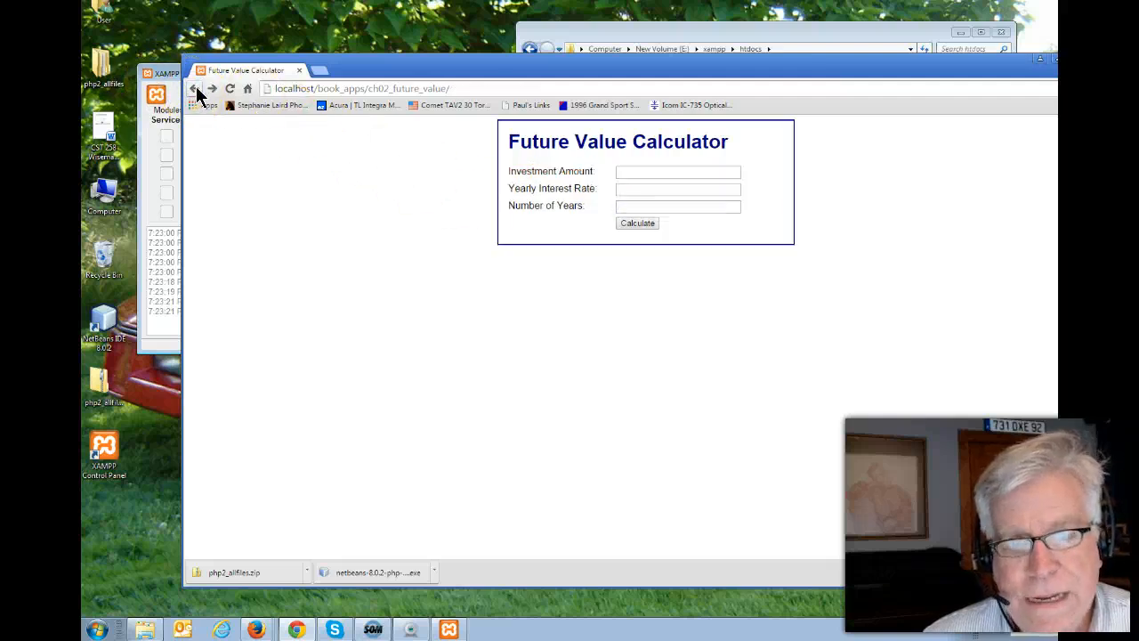
{"action": "left_click_drag", "start_coordinate": [415, 66], "coordinate": [320, 82]}
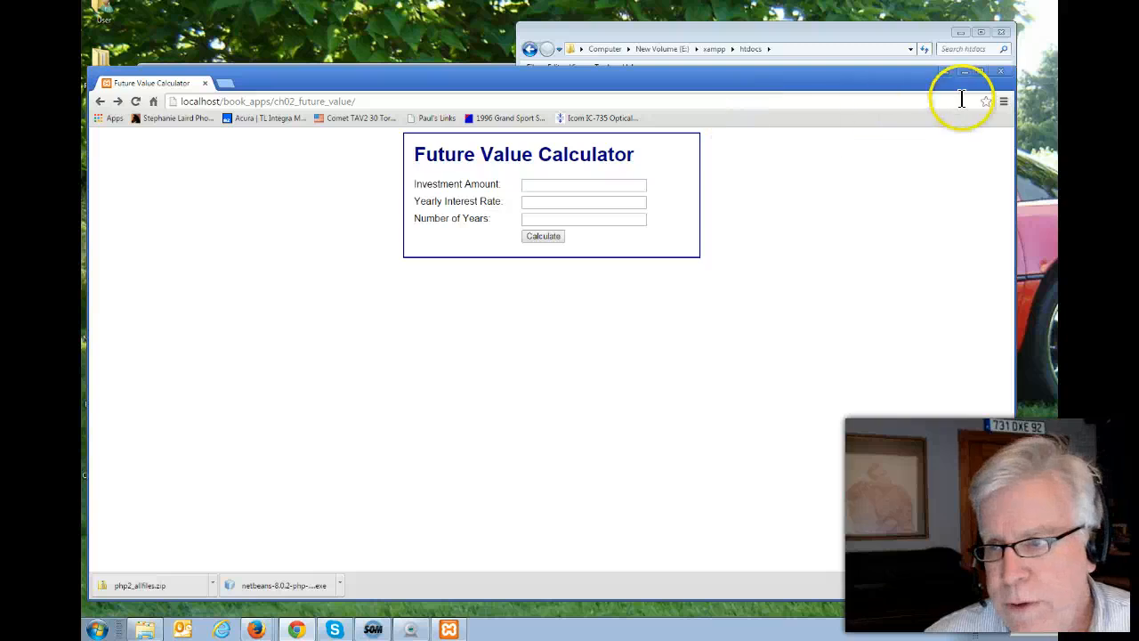
{"action": "left_click_drag", "start_coordinate": [880, 71], "coordinate": [871, 91]}
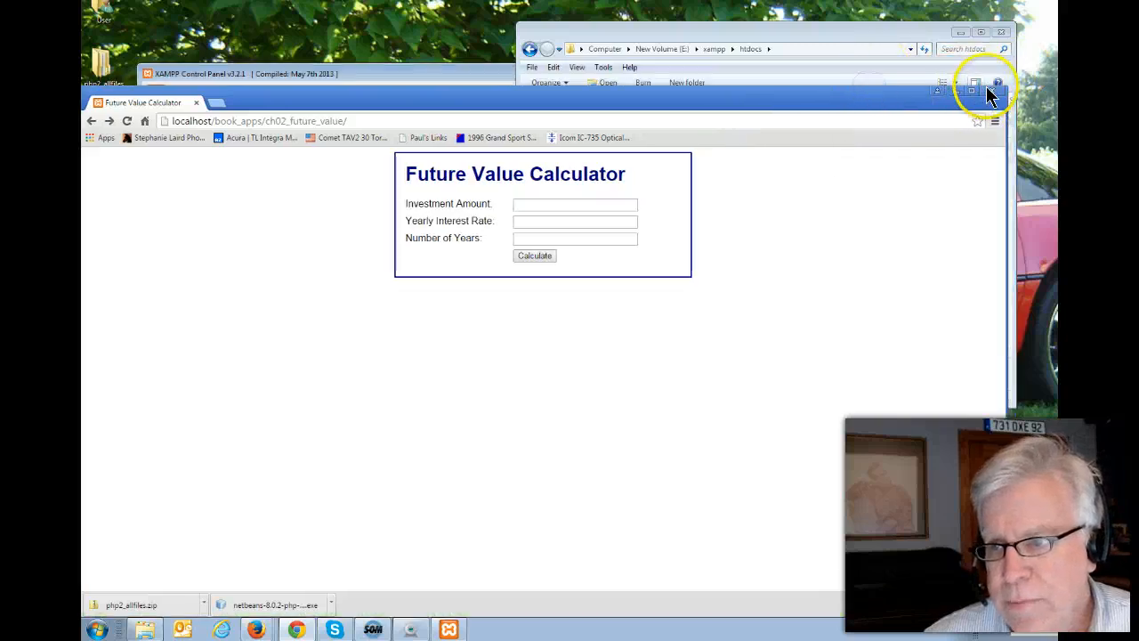
{"action": "left_click_drag", "start_coordinate": [745, 107], "coordinate": [791, 121]}
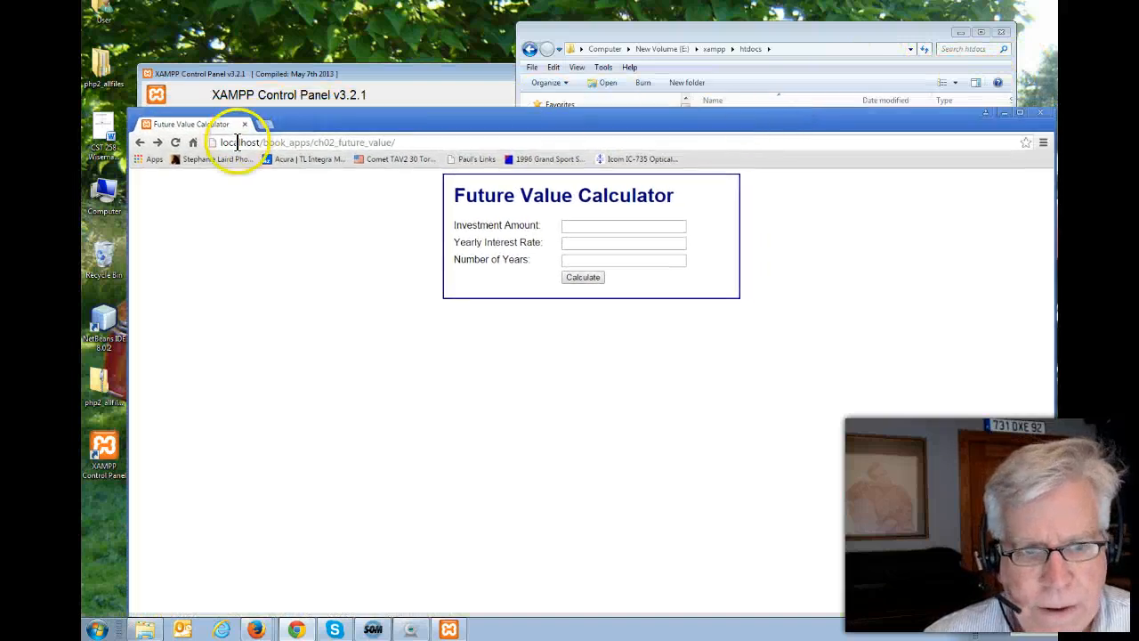
{"action": "left_click", "coordinate": [142, 143]}
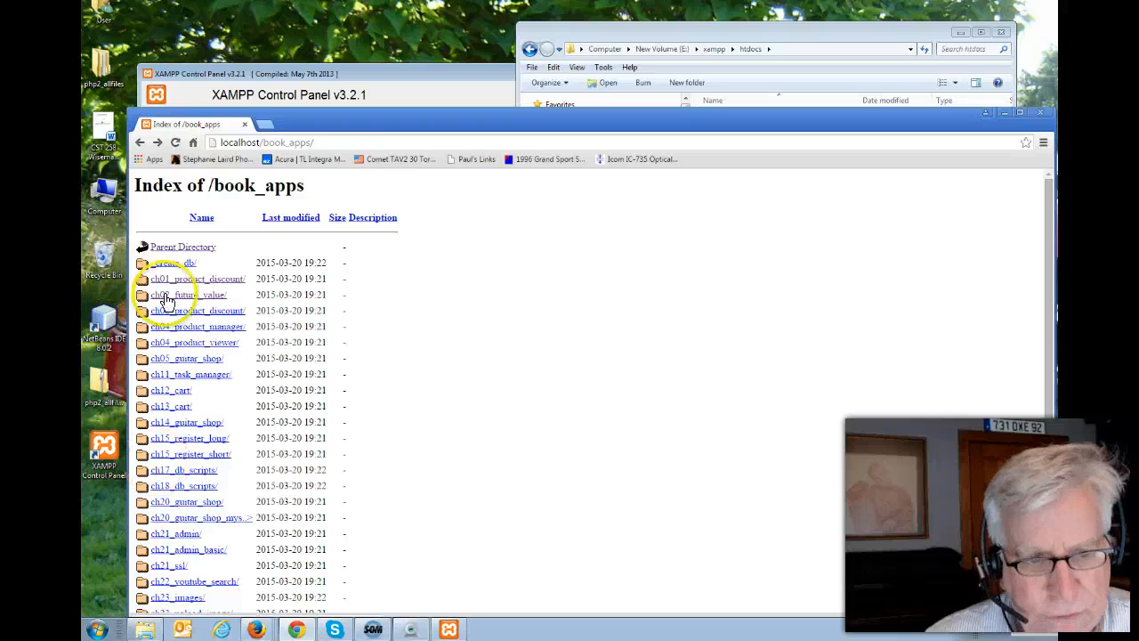
{"action": "left_click", "coordinate": [139, 144]}
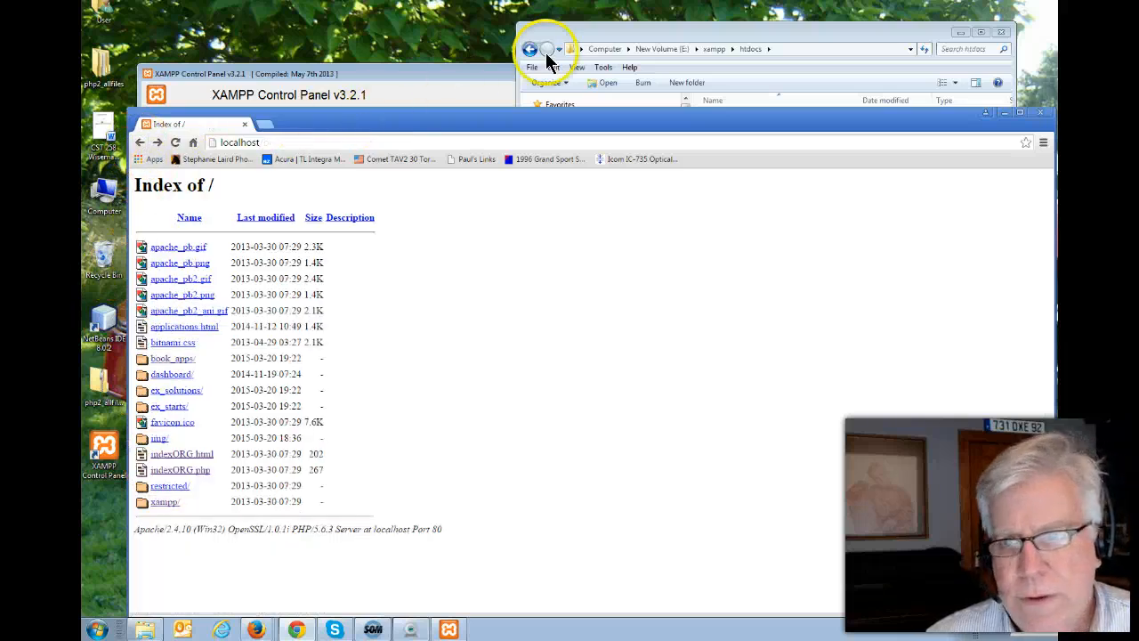
Open murach.com's downloads for PHP and MySQL (2nd Edition), then bring htdocs forward
{"action": "left_click", "coordinate": [329, 141]}
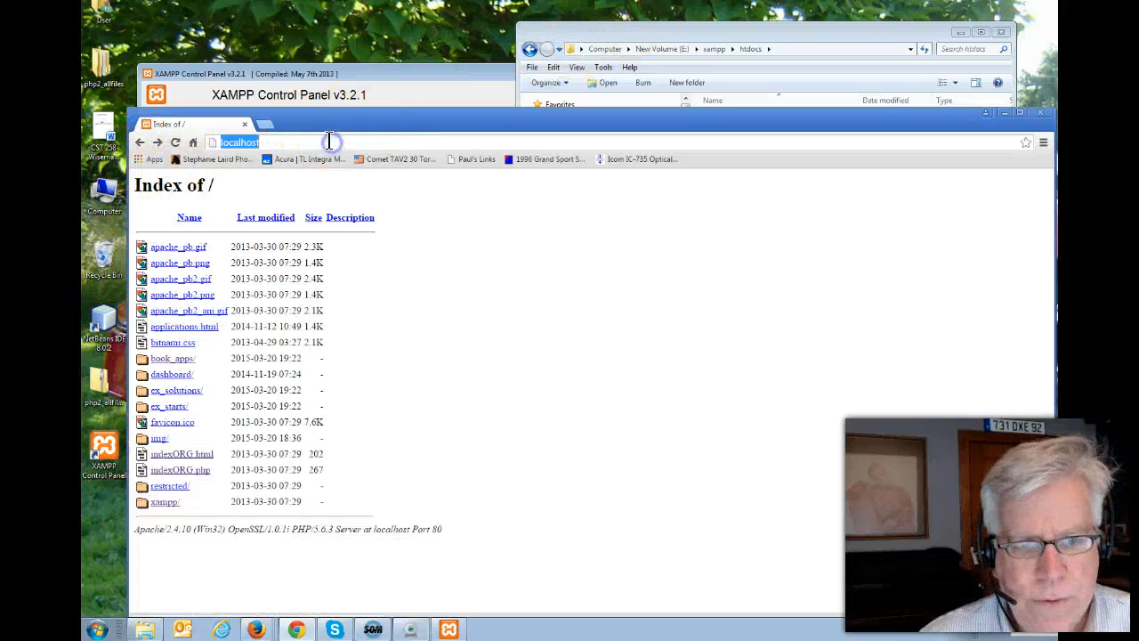
{"action": "type", "text": "murach"}
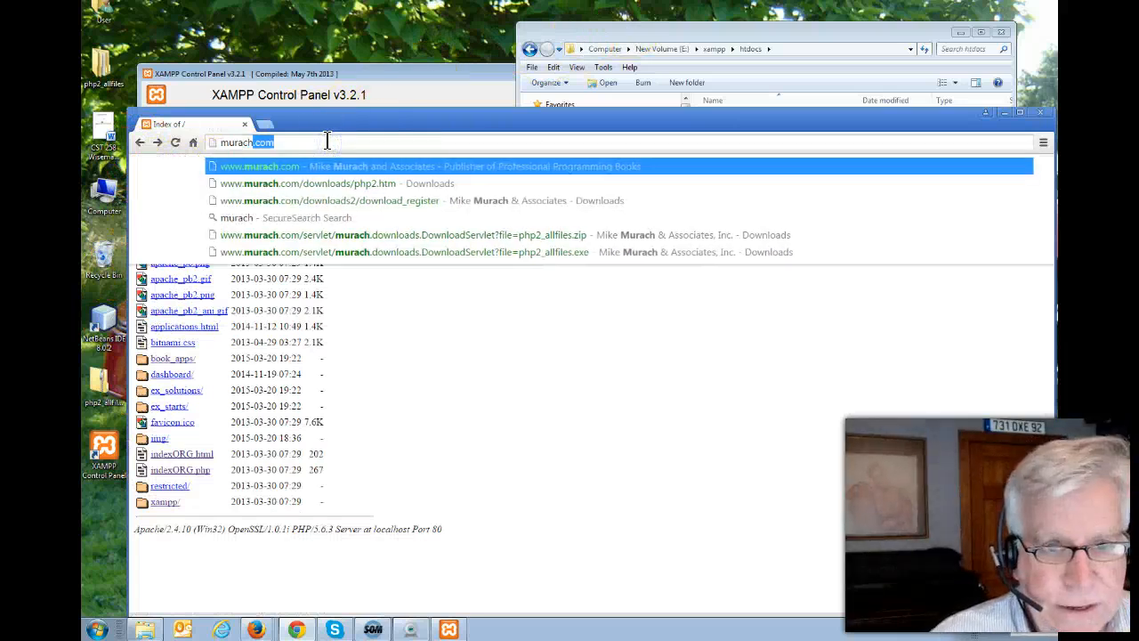
{"action": "key", "text": "Return"}
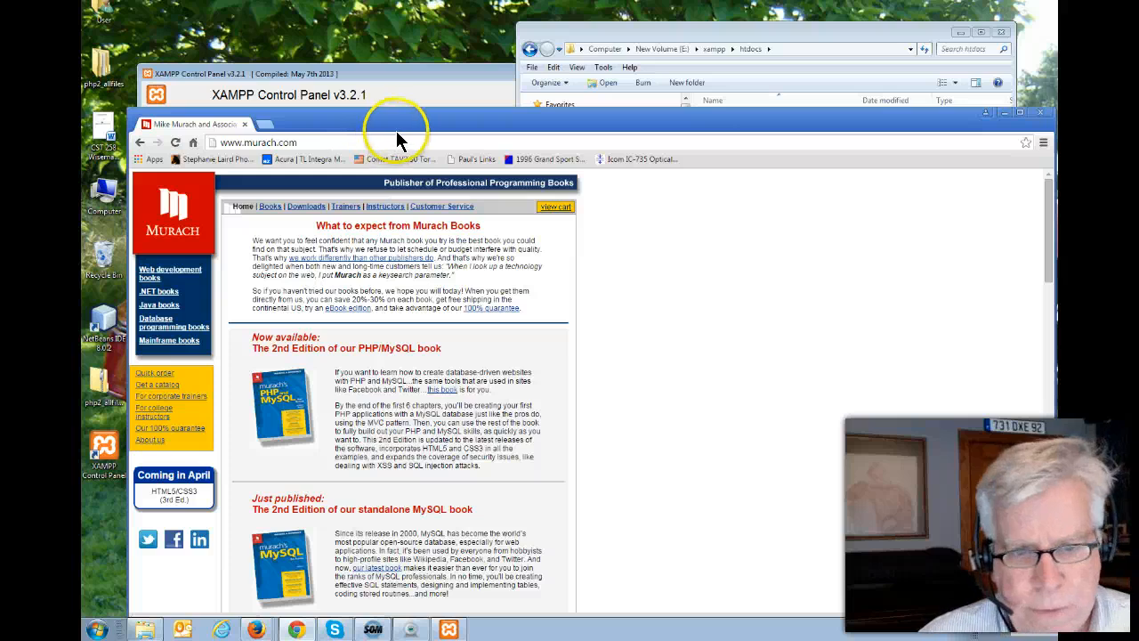
{"action": "left_click", "coordinate": [305, 205]}
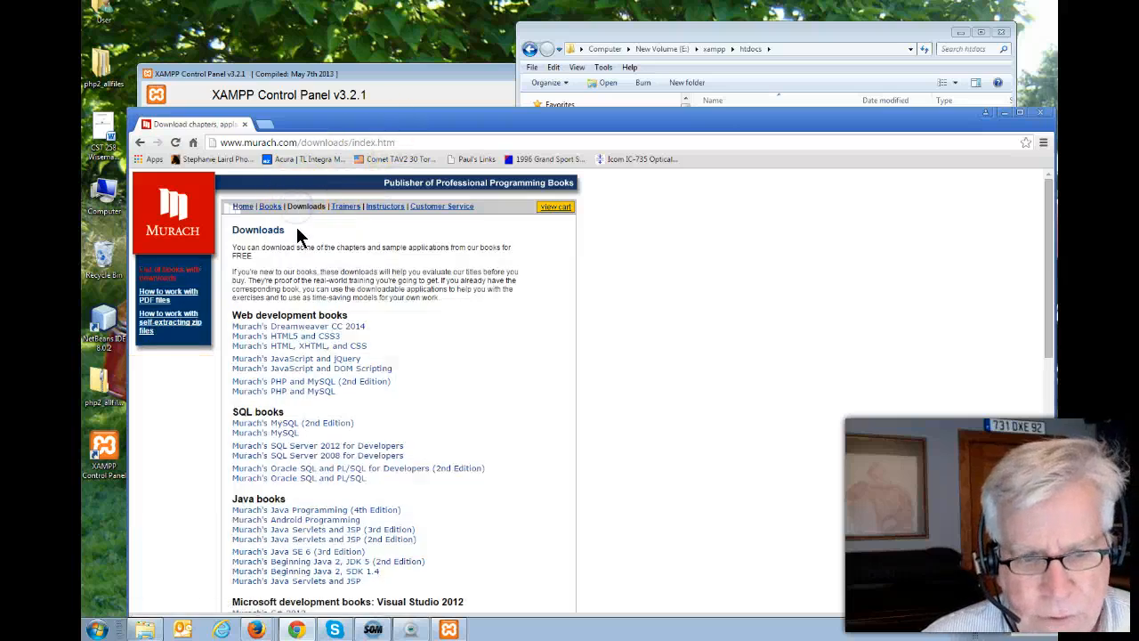
{"action": "left_click", "coordinate": [346, 384]}
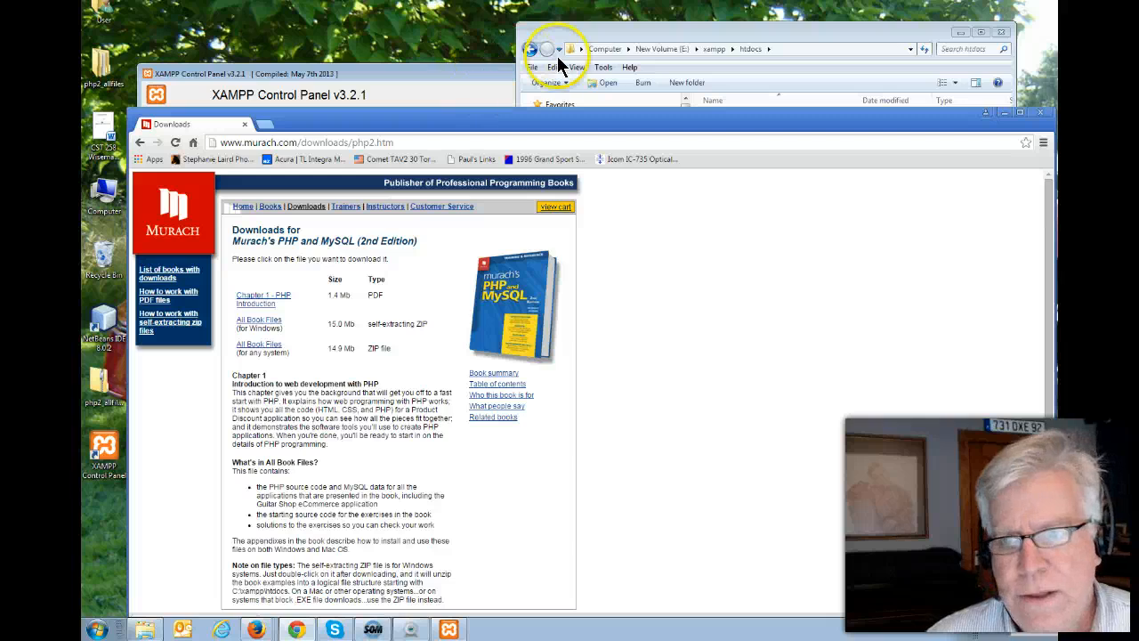
{"action": "left_click", "coordinate": [632, 27]}
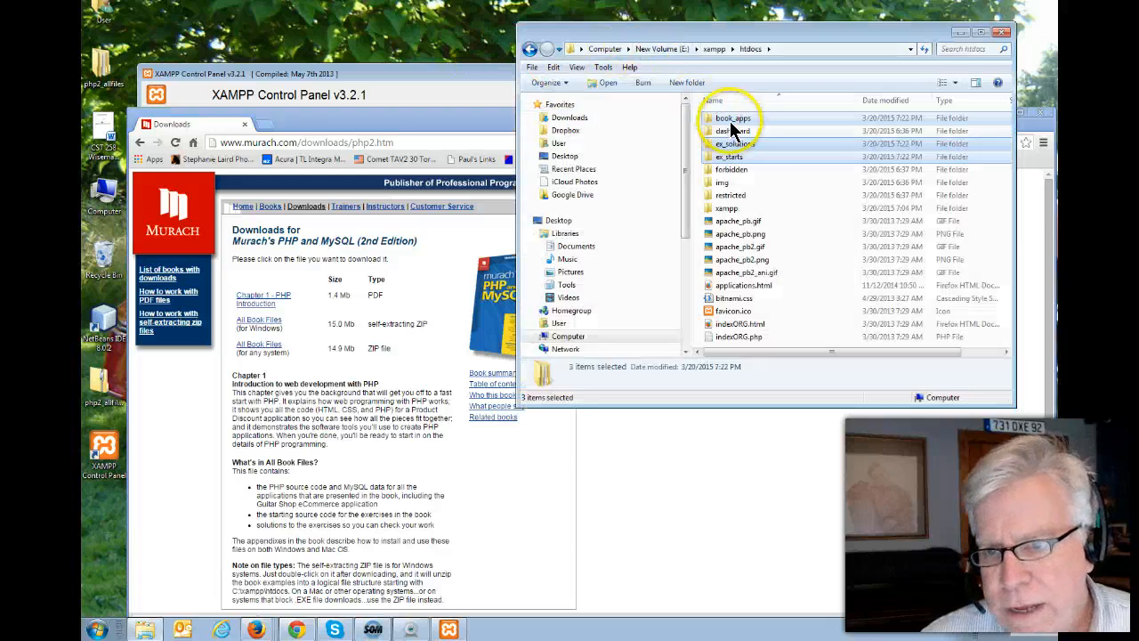
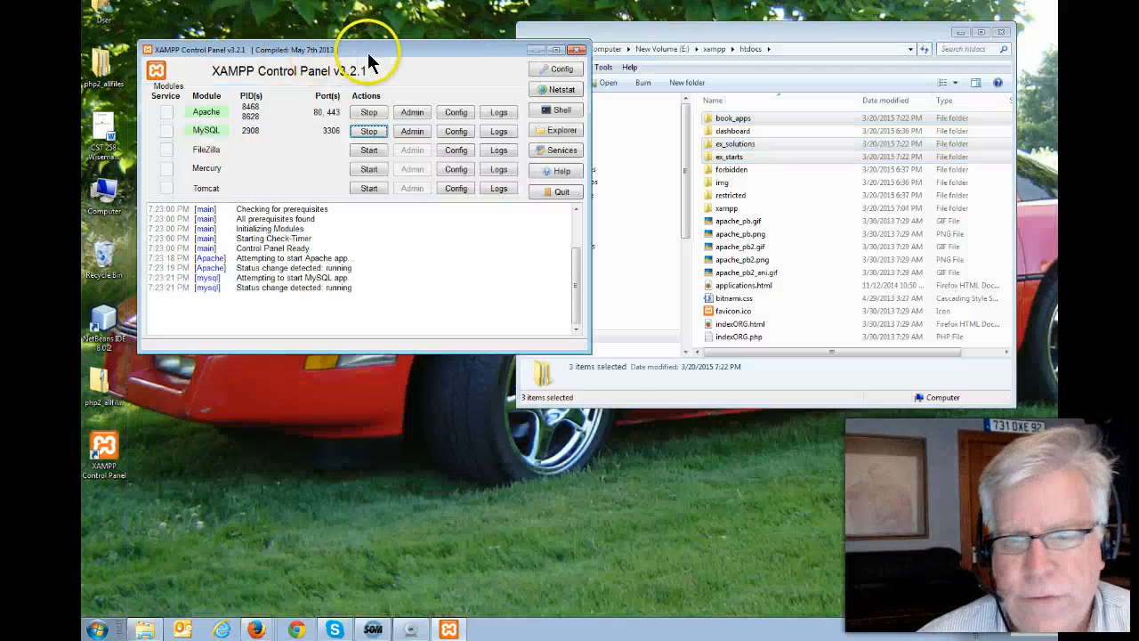
Move XAMPP aside and open book_apps, then _create_db, to show the three SQL scripts
{"action": "left_click_drag", "start_coordinate": [368, 53], "coordinate": [331, 52]}
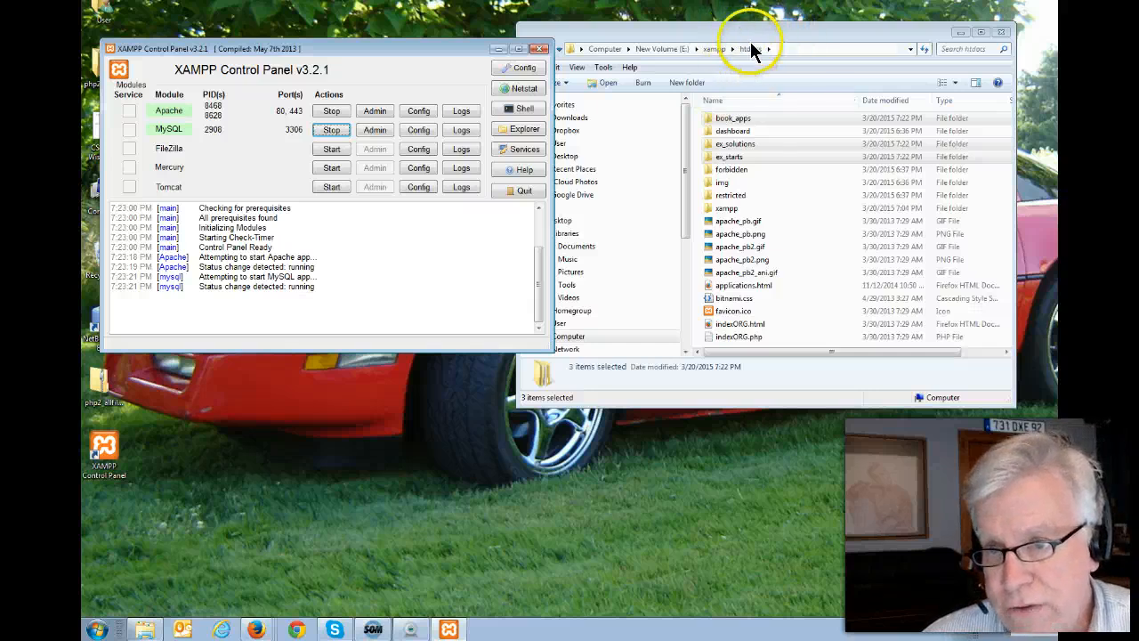
{"action": "double_click", "coordinate": [716, 117]}
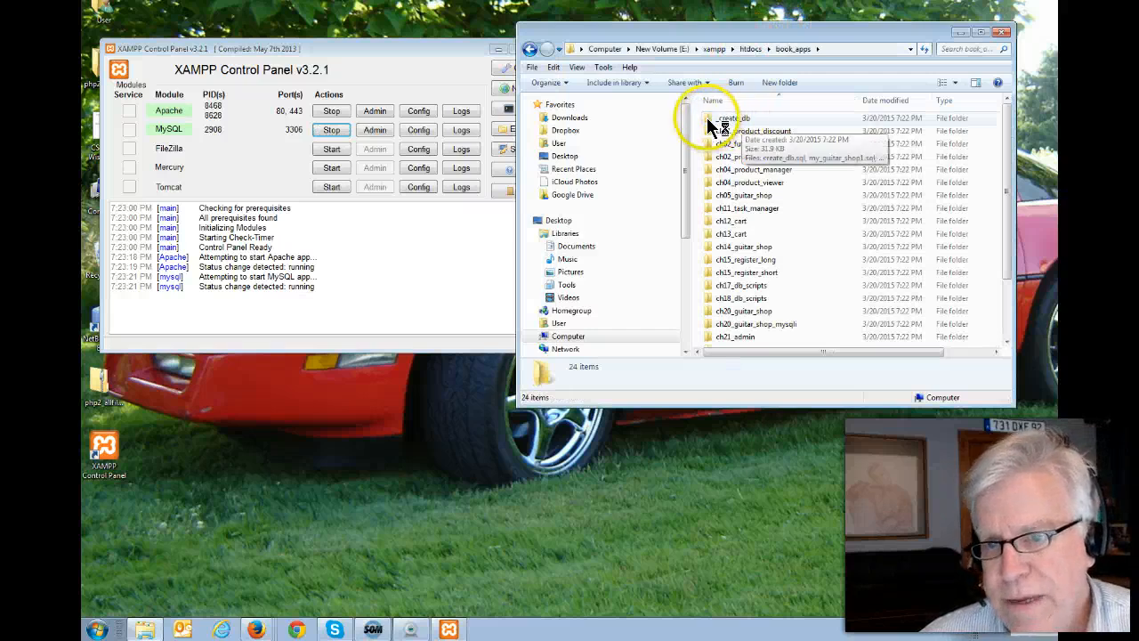
{"action": "double_click", "coordinate": [710, 120]}
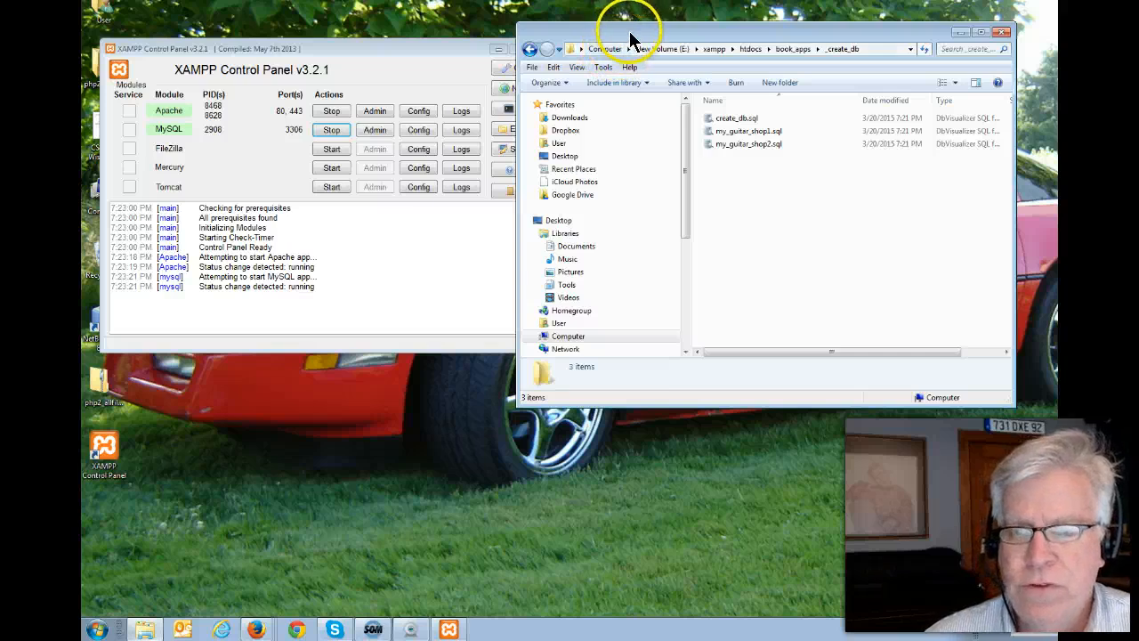
Launch Chrome, load localhost, and follow the xampp/ link to the XAMPP 5.6.3 welcome page
{"action": "left_click", "coordinate": [296, 630]}
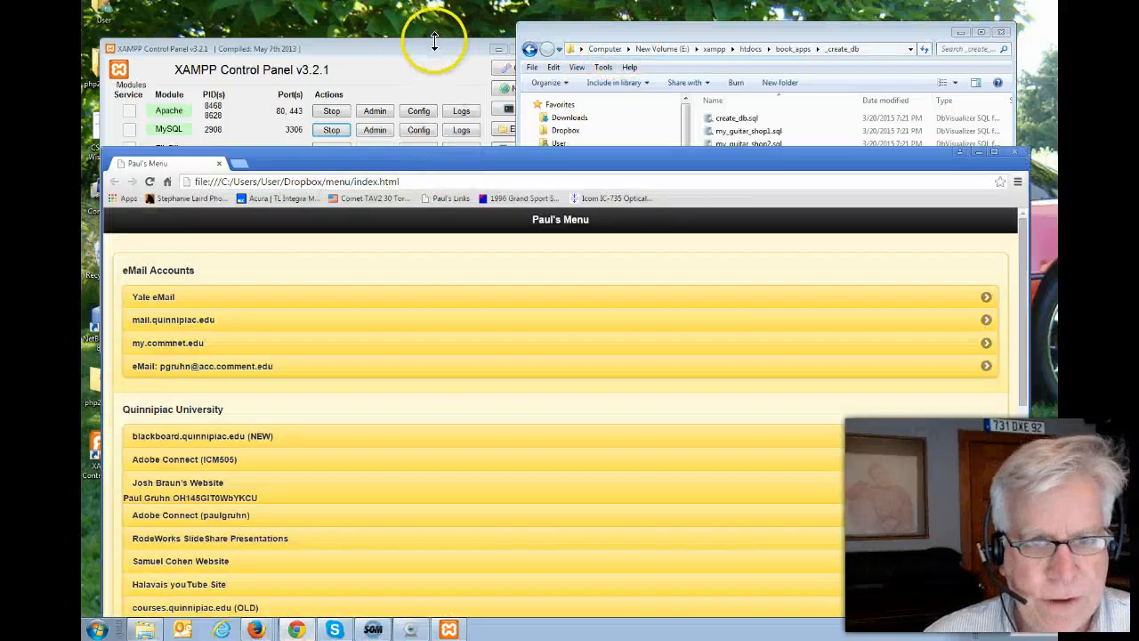
{"action": "left_click", "coordinate": [426, 48]}
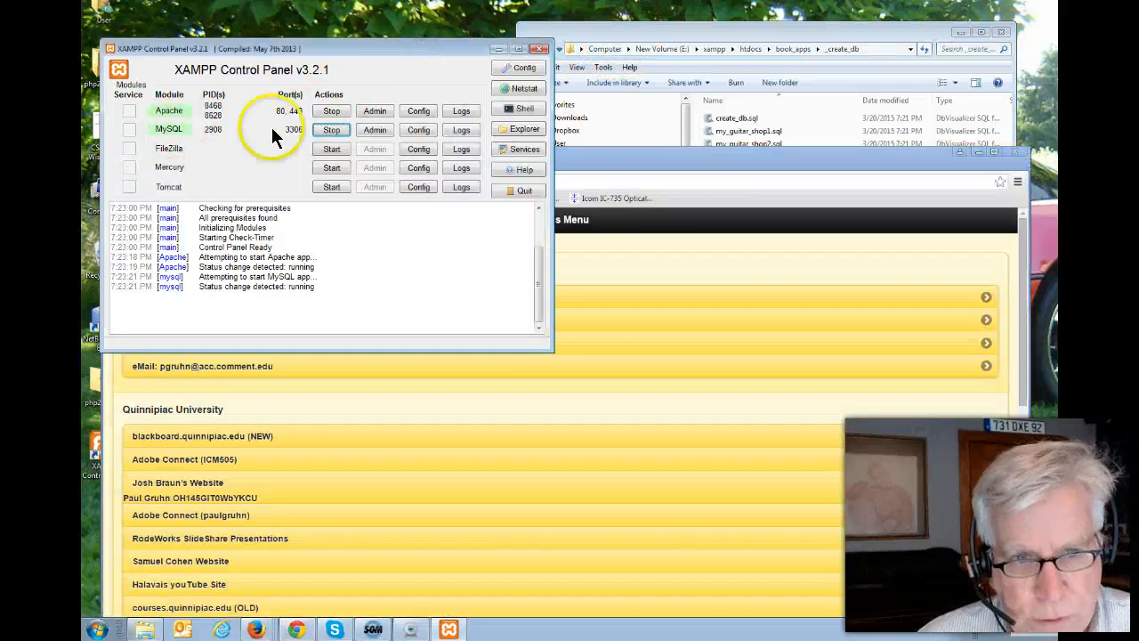
{"action": "left_click_drag", "start_coordinate": [635, 158], "coordinate": [648, 114]}
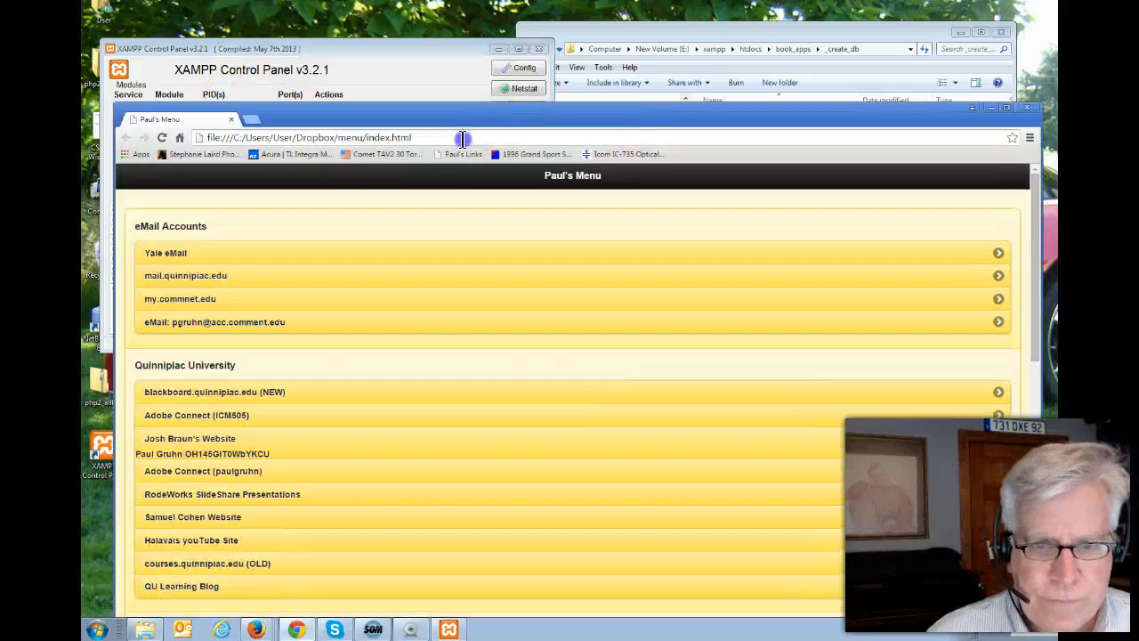
{"action": "left_click", "coordinate": [461, 137]}
{"action": "type", "text": "localhost"}
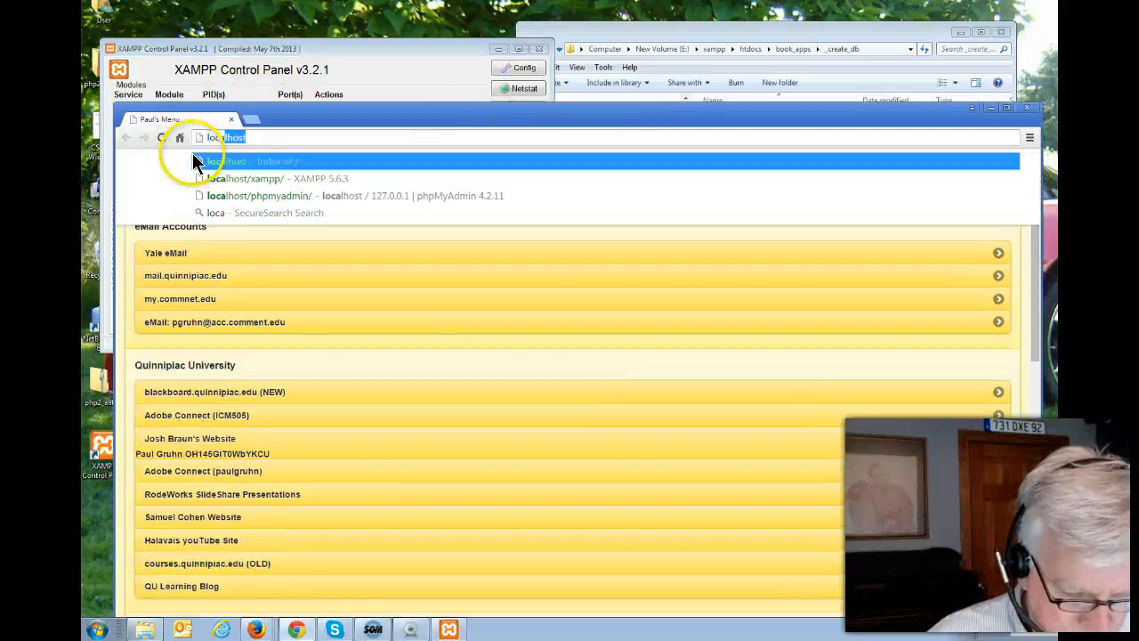
{"action": "left_click", "coordinate": [196, 162]}
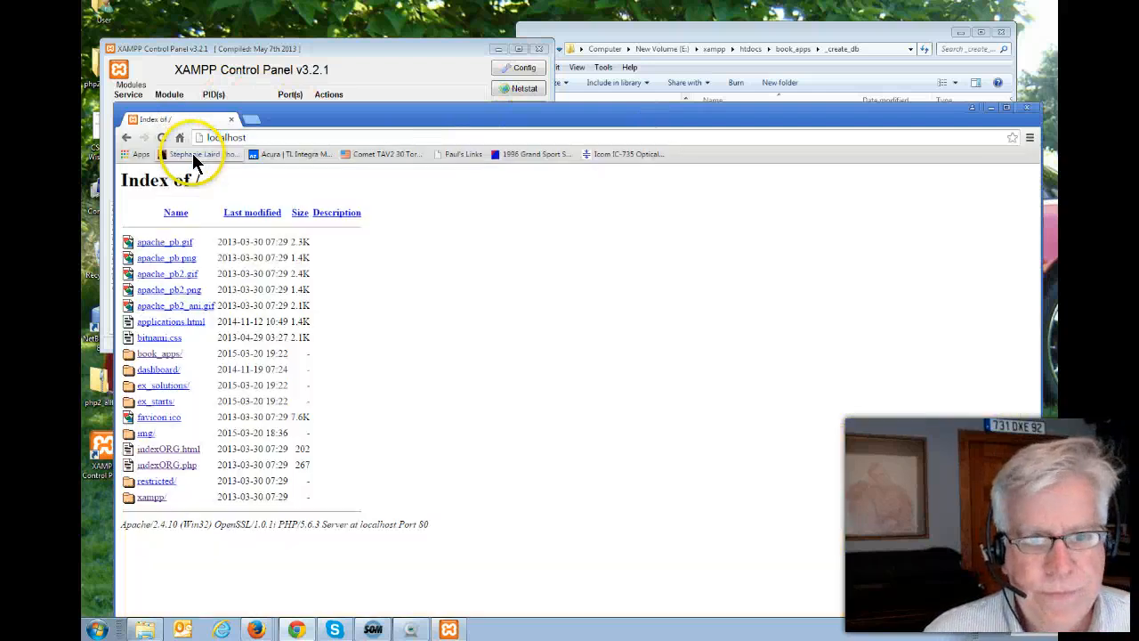
{"action": "left_click_drag", "start_coordinate": [492, 114], "coordinate": [528, 43]}
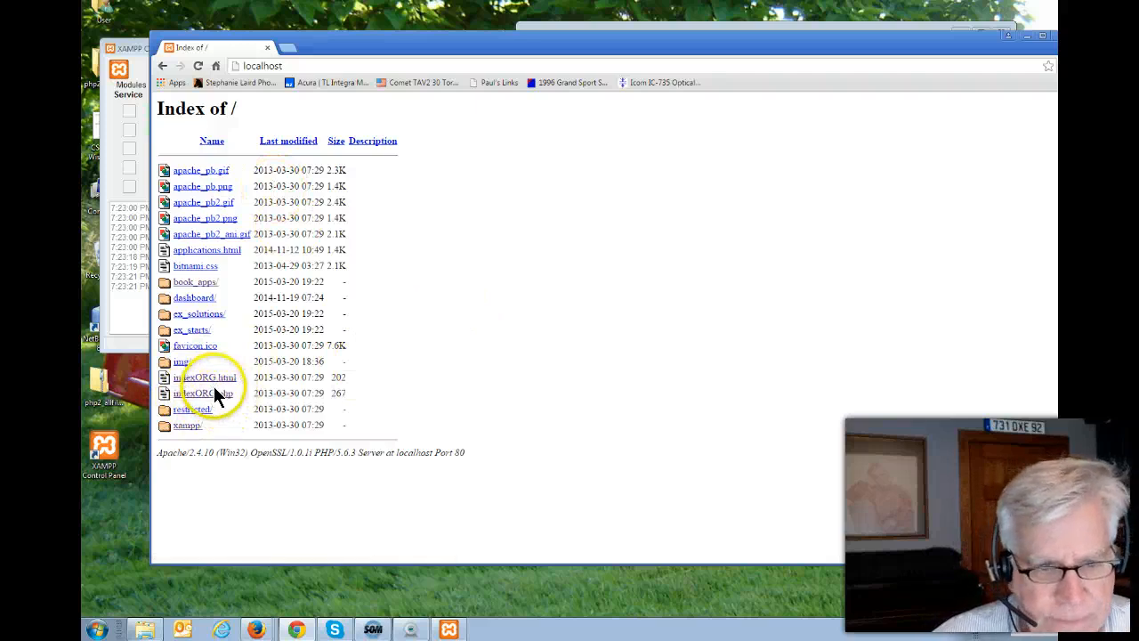
{"action": "left_click", "coordinate": [188, 429]}
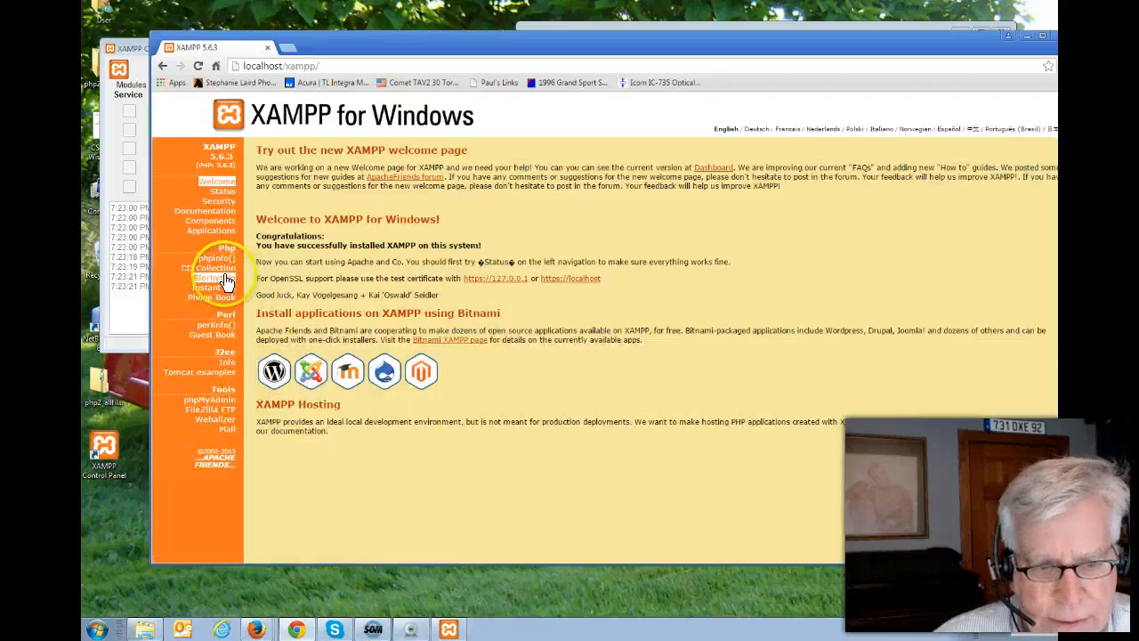
Open phpMyAdmin's server Import page and start choosing a file to import
{"action": "left_click", "coordinate": [202, 405]}
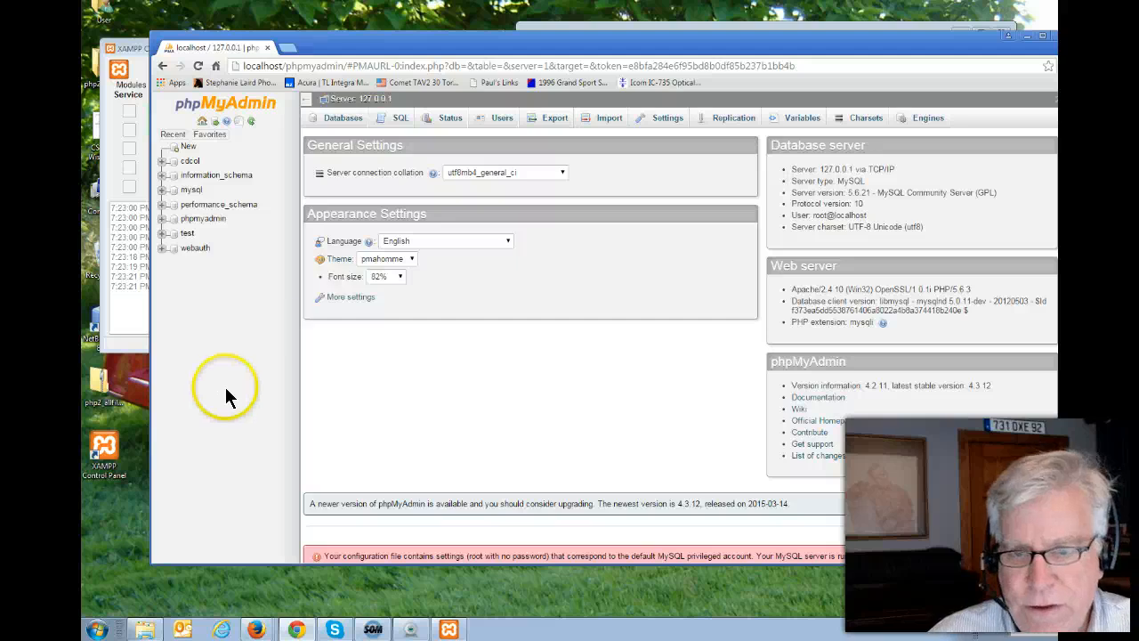
{"action": "left_click", "coordinate": [605, 120]}
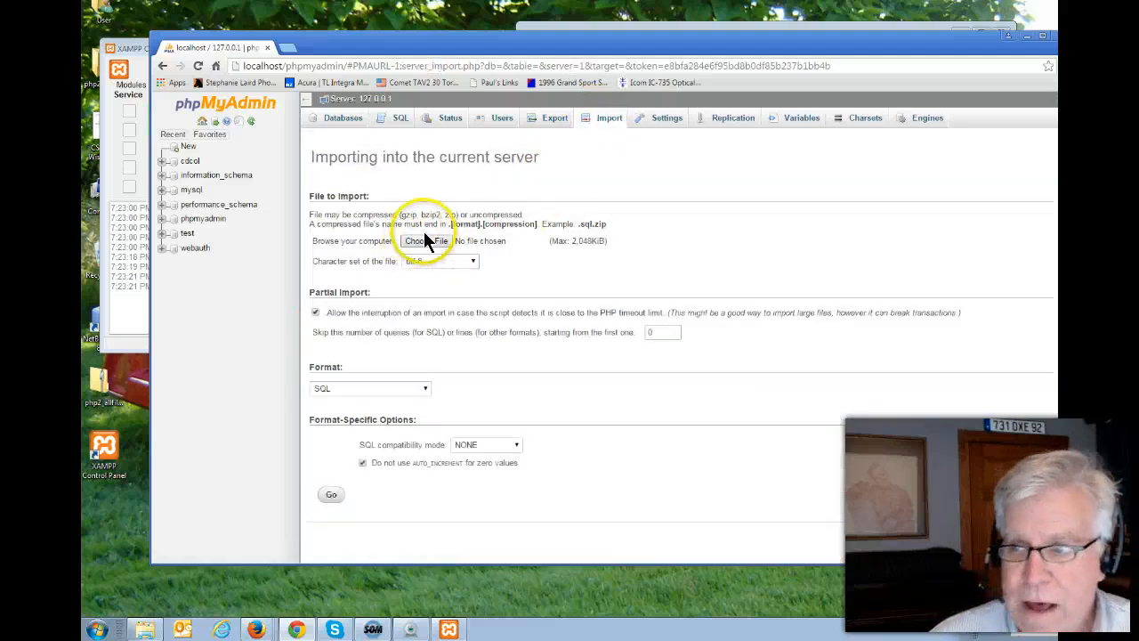
{"action": "left_click", "coordinate": [428, 242]}
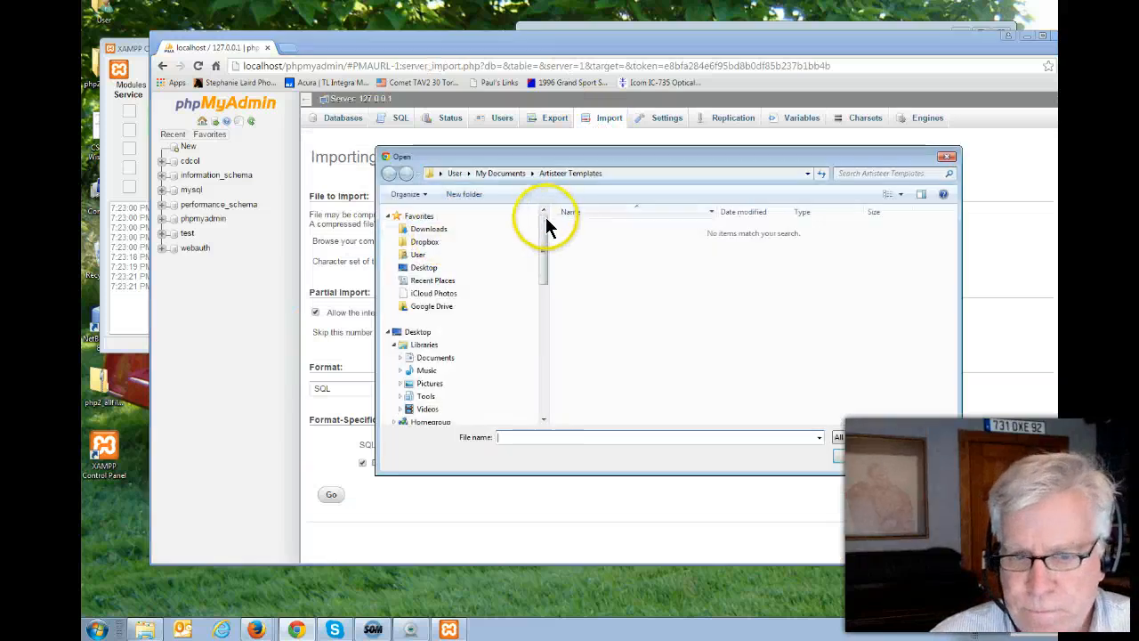
Browse to E:\xampp\htdocs\book_apps\_create_db and select create_db.sql as the import file
{"action": "left_click_drag", "start_coordinate": [547, 254], "coordinate": [531, 349]}
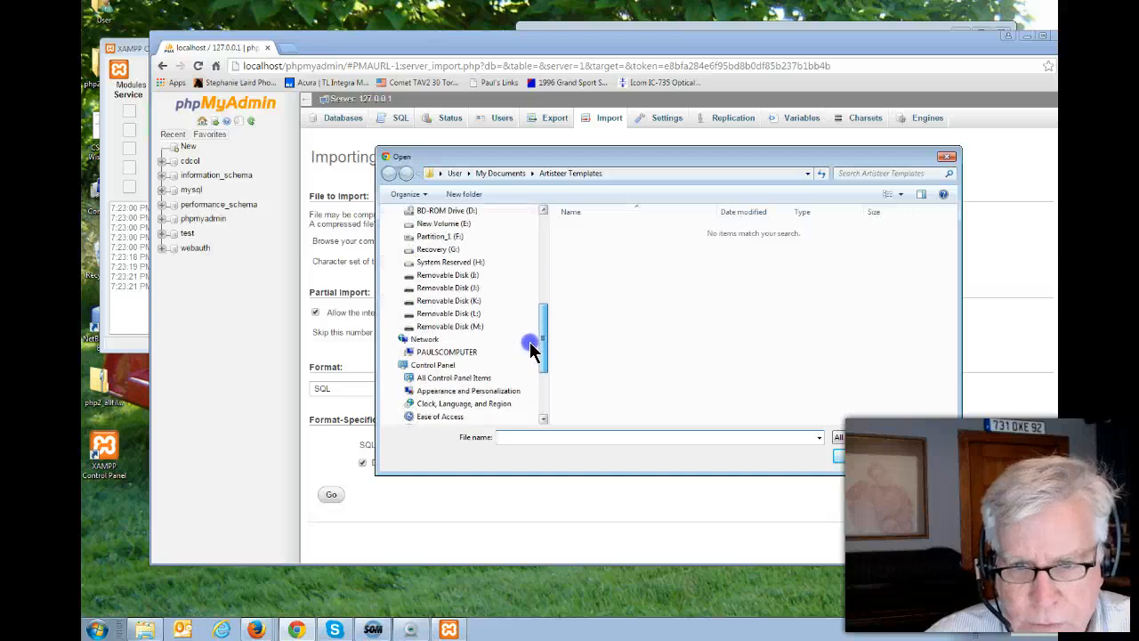
{"action": "left_click", "coordinate": [432, 224]}
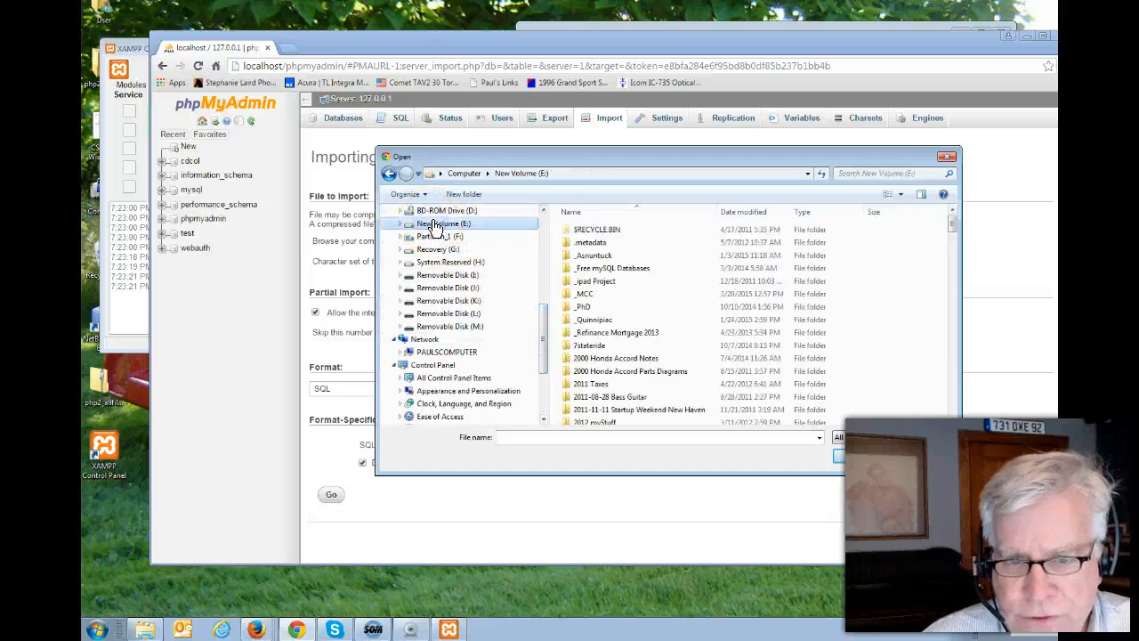
{"action": "left_click_drag", "start_coordinate": [950, 224], "coordinate": [934, 373]}
{"action": "left_click", "coordinate": [577, 340]}
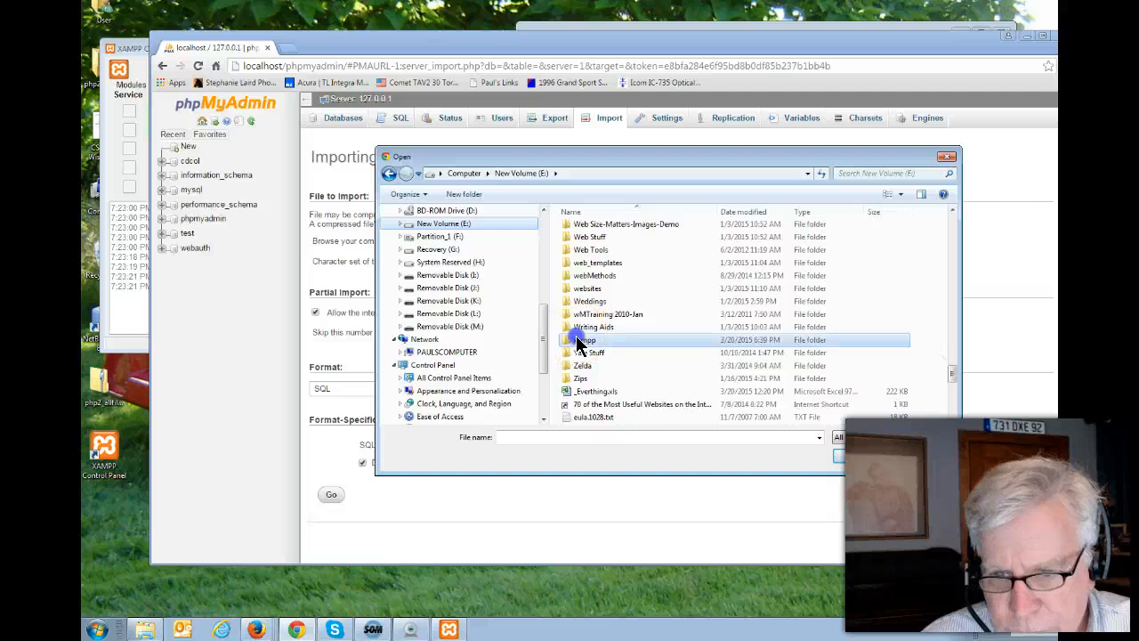
{"action": "double_click", "coordinate": [579, 339]}
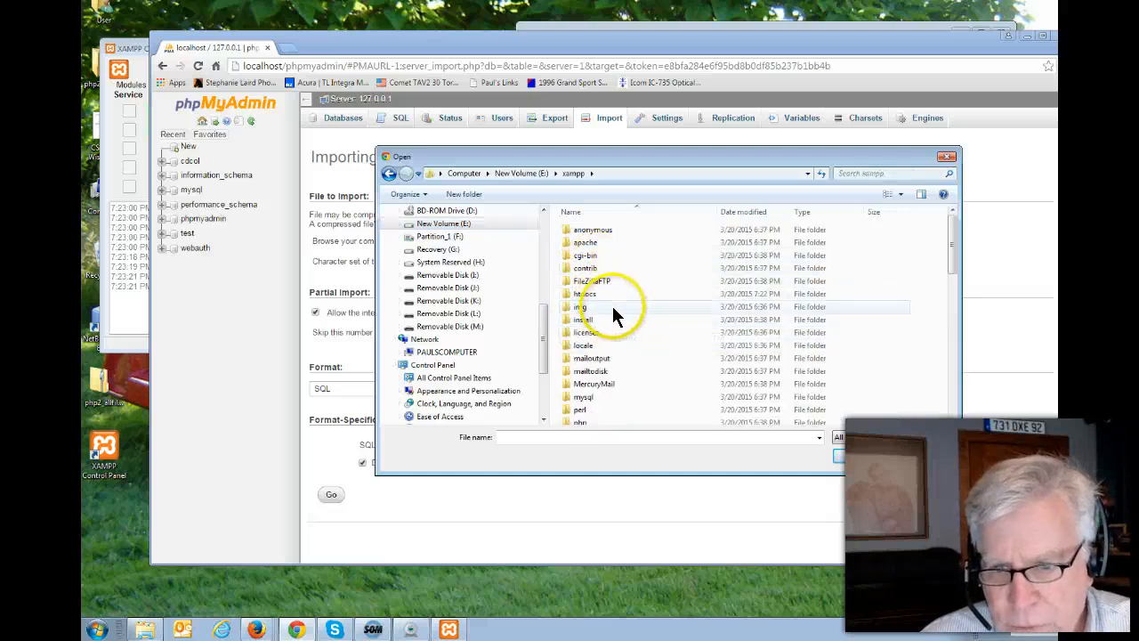
{"action": "scroll", "coordinate": [605, 325], "scroll_direction": "down", "scroll_amount": 1}
{"action": "scroll", "coordinate": [604, 322], "scroll_direction": "up", "scroll_amount": 1}
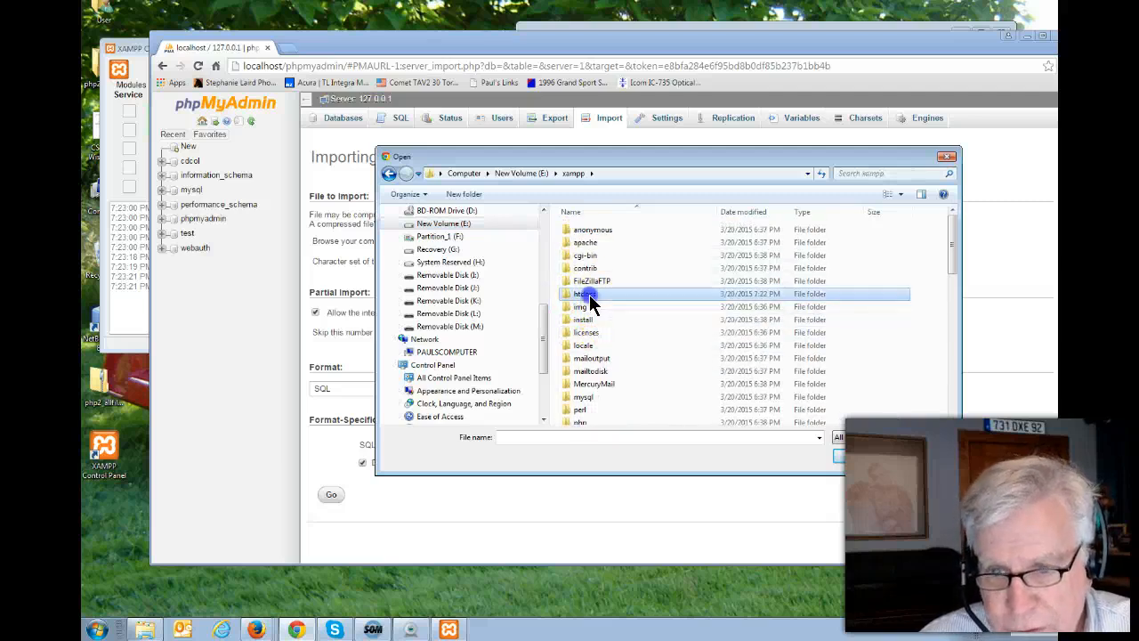
{"action": "double_click", "coordinate": [589, 295]}
{"action": "double_click", "coordinate": [590, 229]}
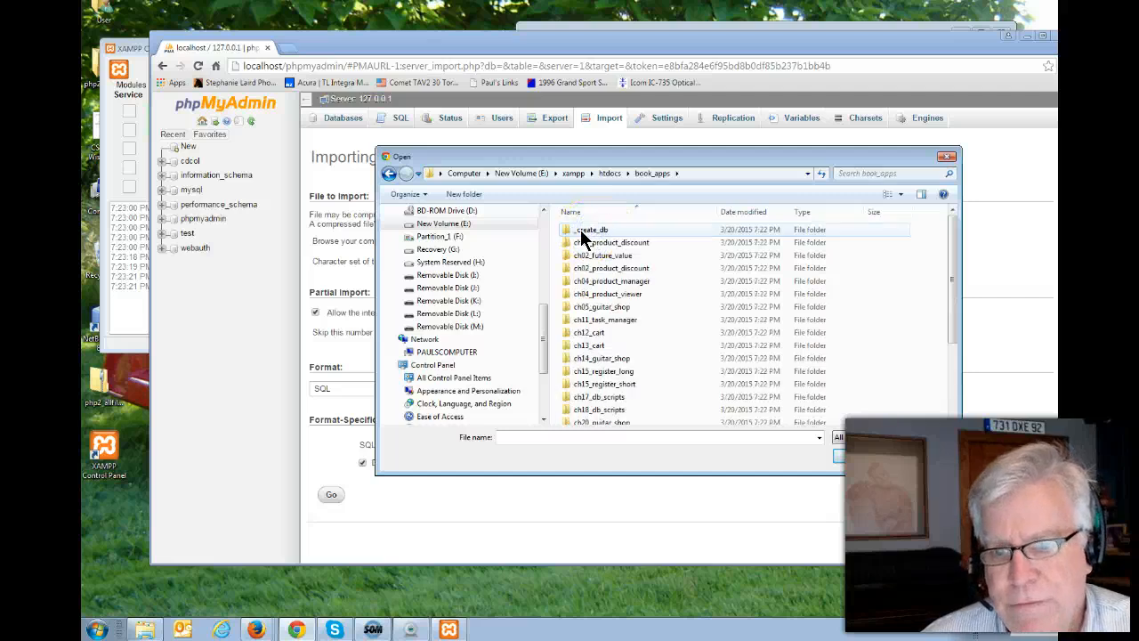
{"action": "double_click", "coordinate": [576, 229]}
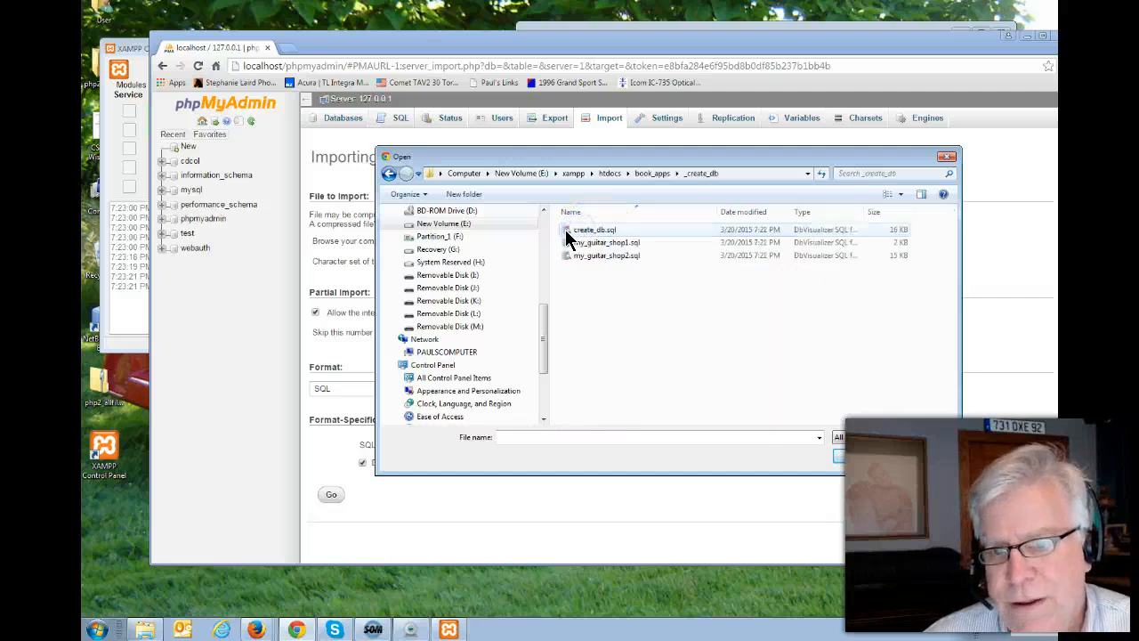
{"action": "left_click", "coordinate": [577, 230]}
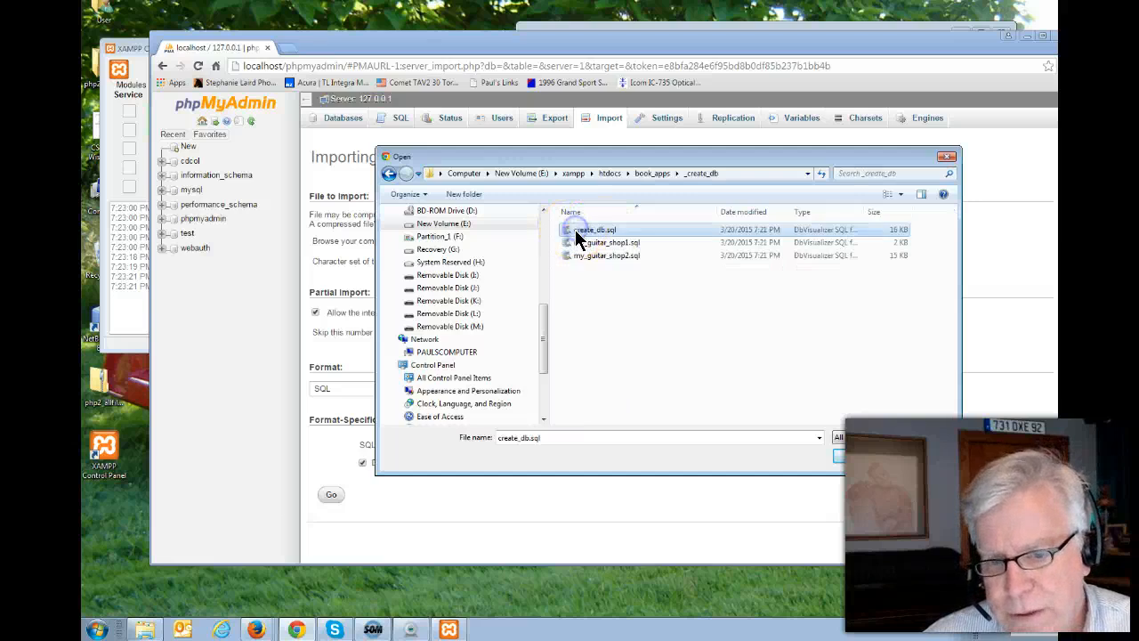
{"action": "left_click", "coordinate": [861, 455]}
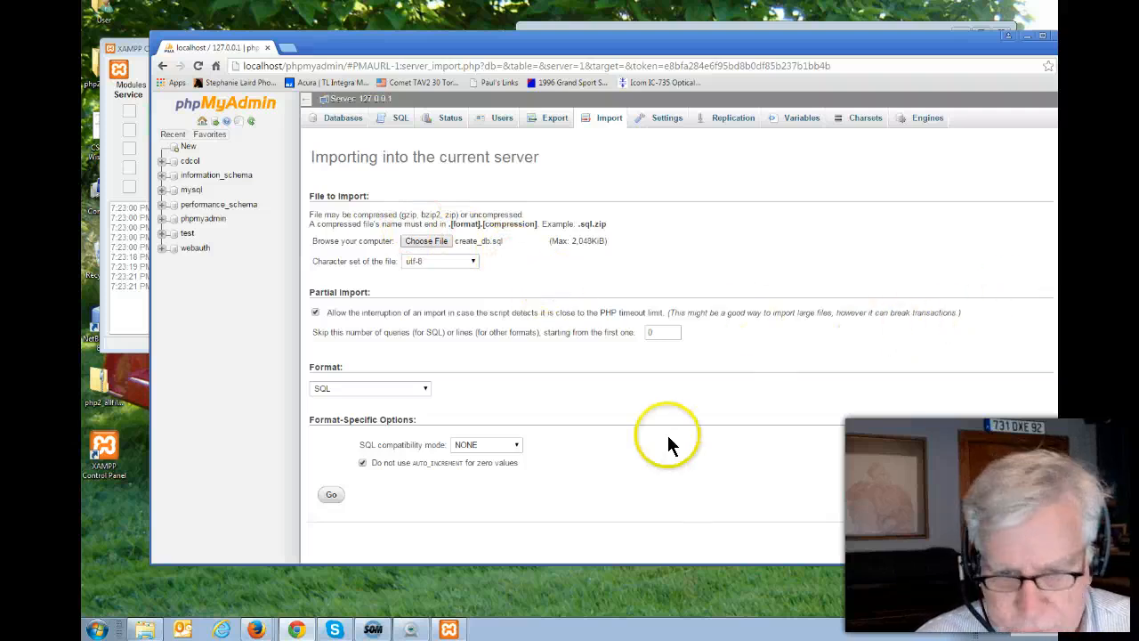
Run the create_db.sql import and refresh the database list
{"action": "left_click", "coordinate": [325, 492]}
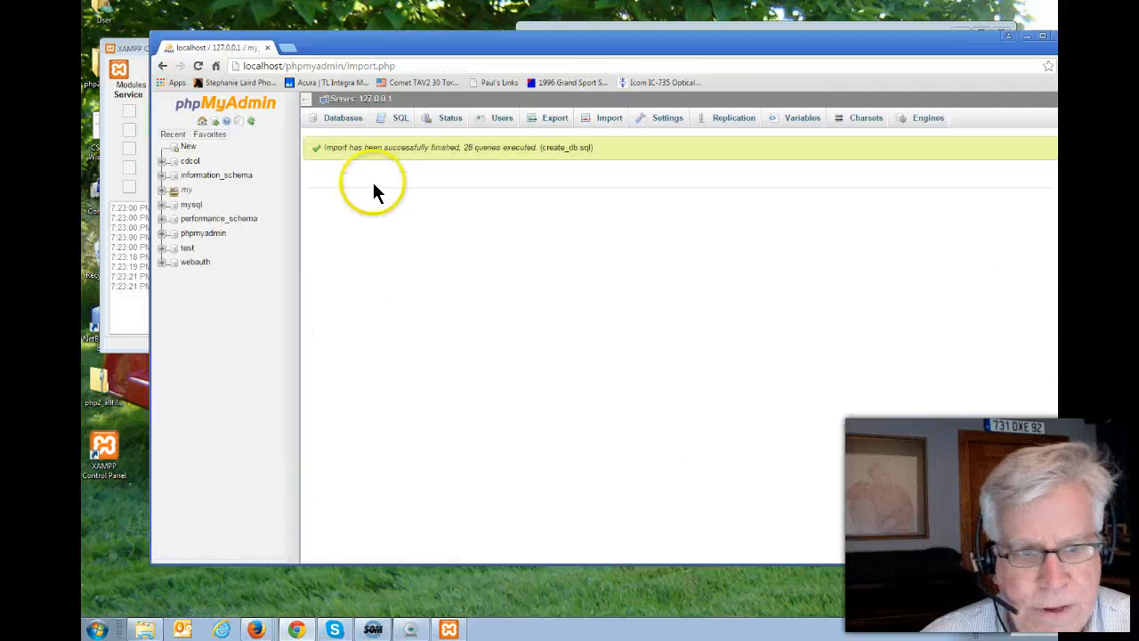
{"action": "left_click", "coordinate": [252, 127]}
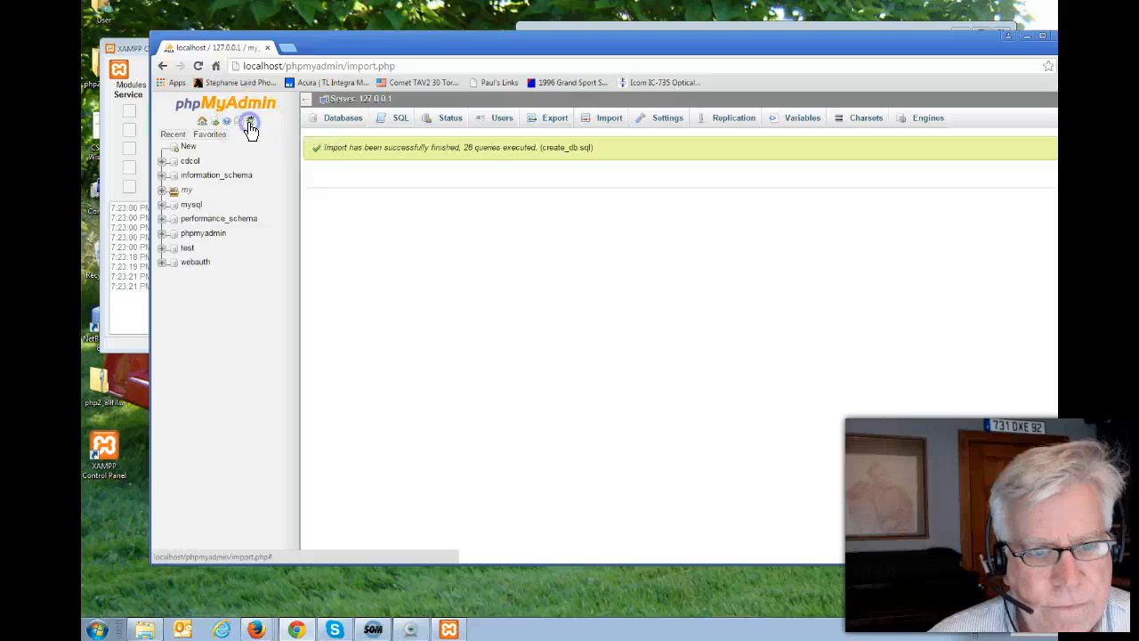
{"action": "left_click", "coordinate": [250, 124]}
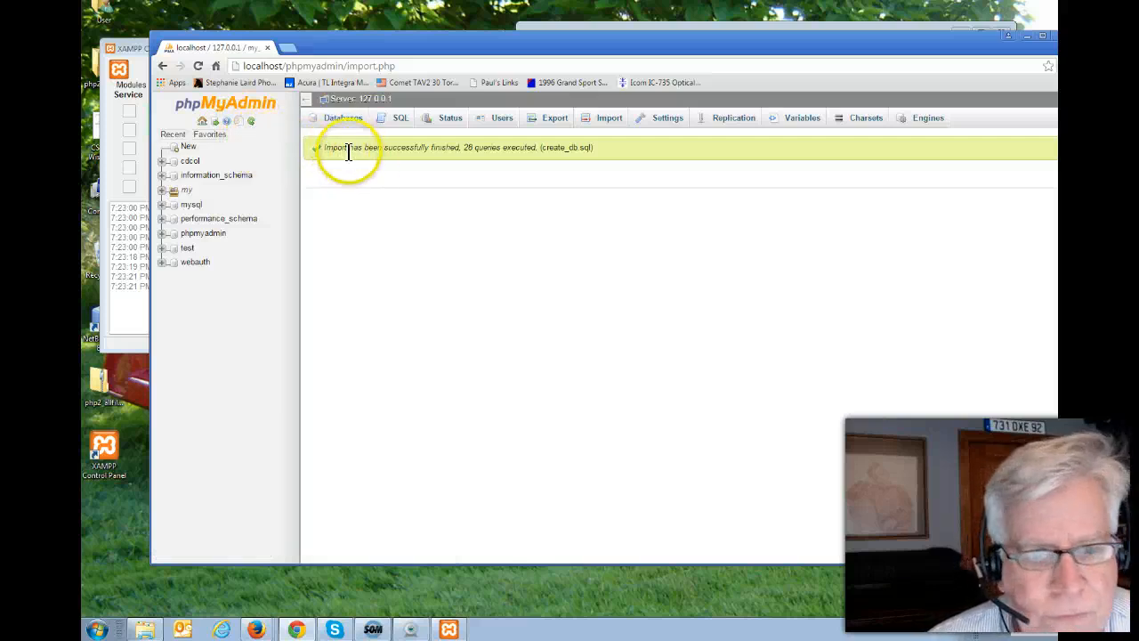
Expand the new my database group and list the tables of my_guitar_shop1 and my_guitar_shop2
{"action": "left_click", "coordinate": [161, 190]}
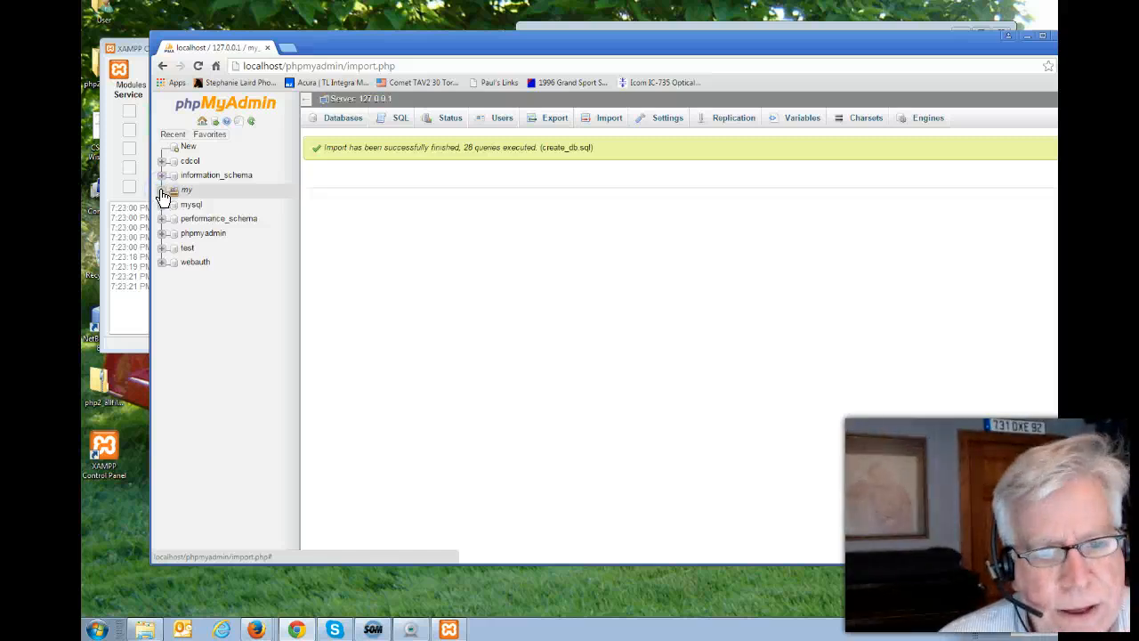
{"action": "left_click", "coordinate": [175, 202]}
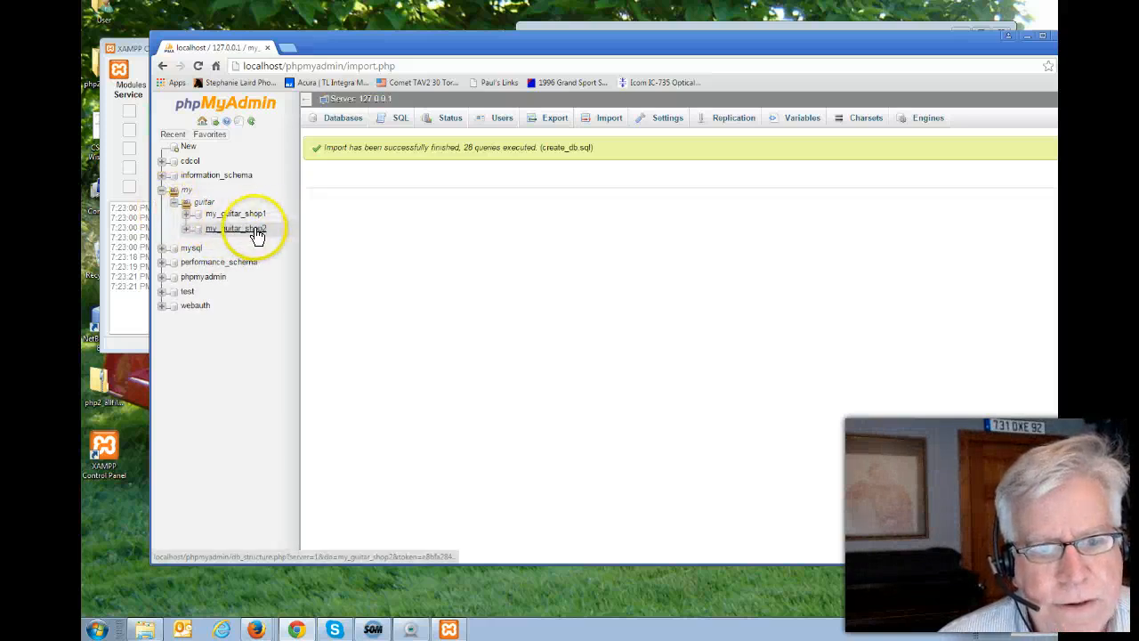
{"action": "left_click", "coordinate": [161, 191]}
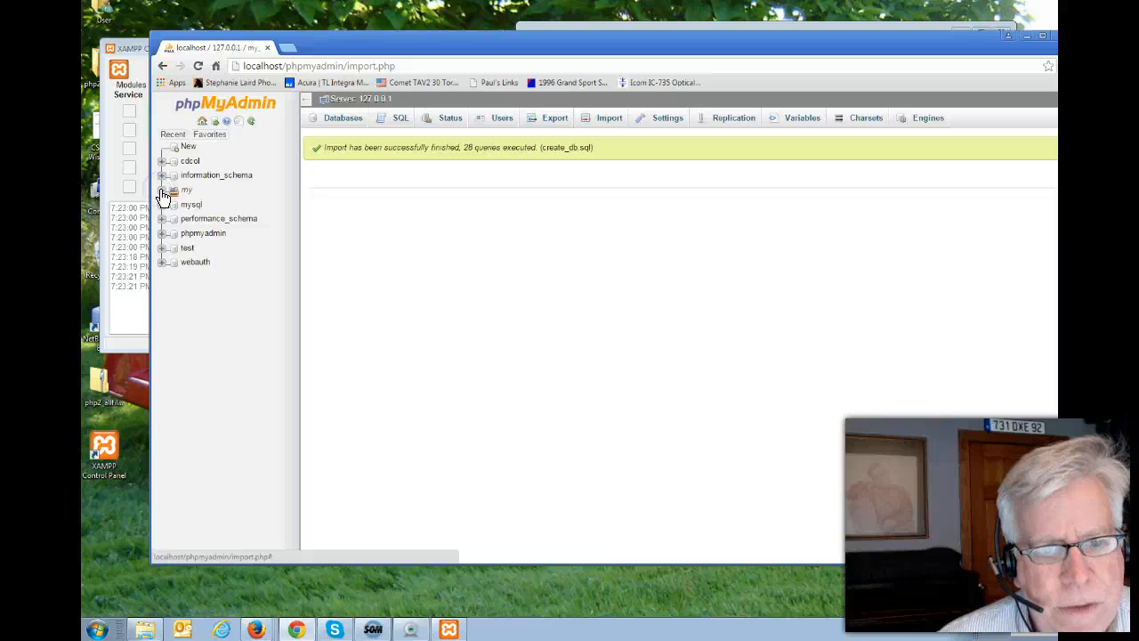
{"action": "left_click", "coordinate": [162, 191]}
{"action": "left_click", "coordinate": [184, 217]}
{"action": "left_click", "coordinate": [186, 288]}
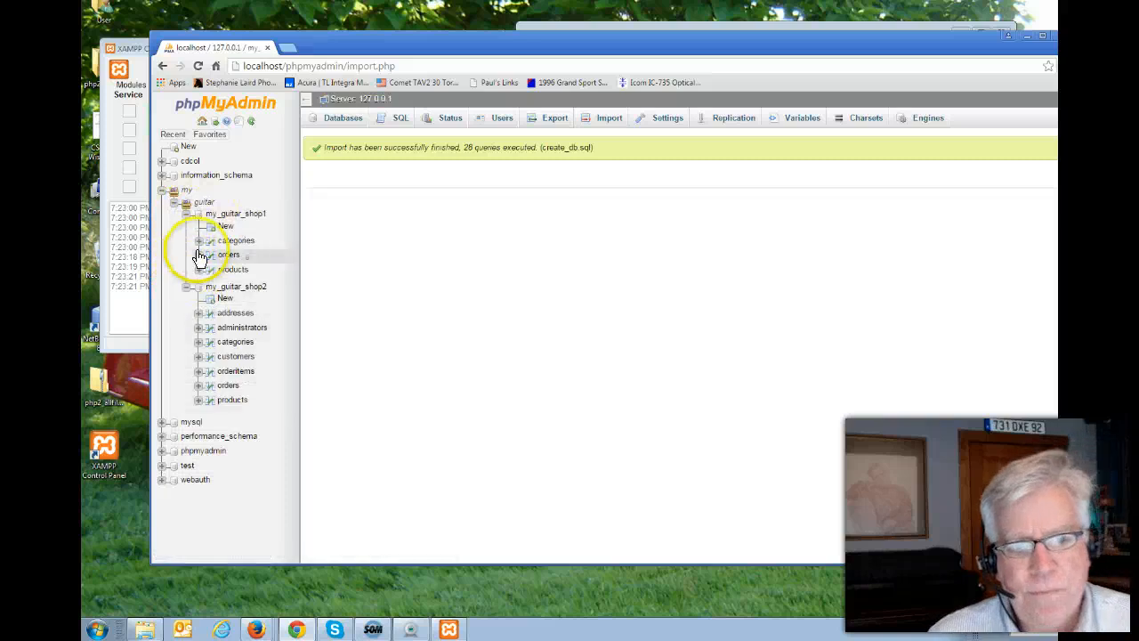
{"action": "left_click", "coordinate": [173, 191]}
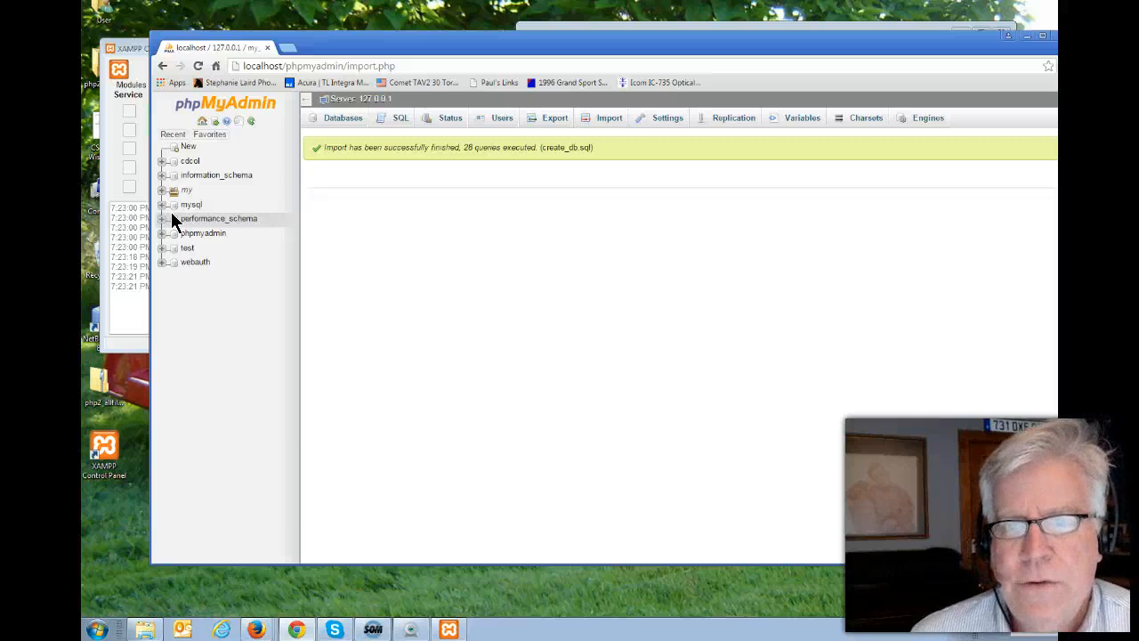
{"action": "left_click_drag", "start_coordinate": [488, 43], "coordinate": [437, 41]}
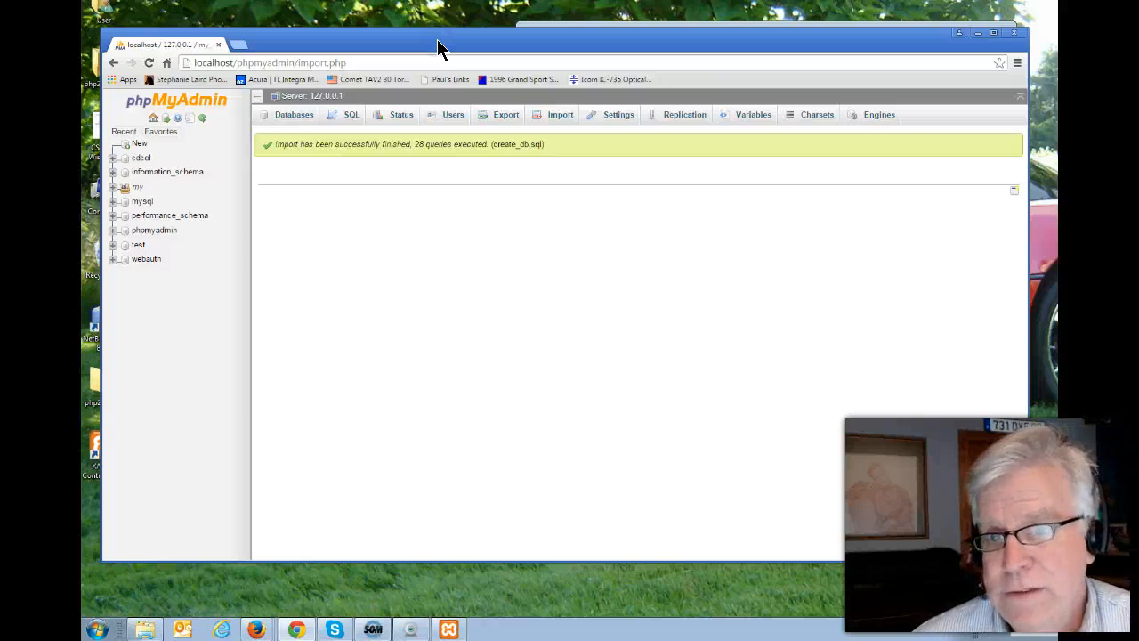
View the Databases tab, glance at SQL, and return to confirm both my_guitar_shop databases
{"action": "left_click_drag", "start_coordinate": [508, 46], "coordinate": [504, 46]}
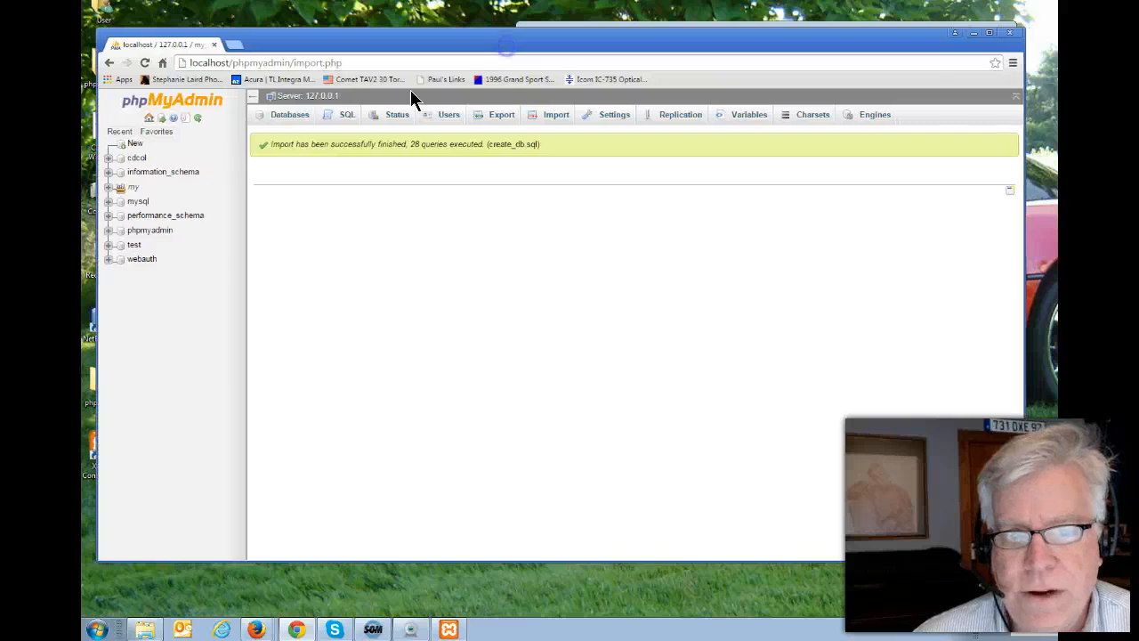
{"action": "left_click", "coordinate": [283, 125]}
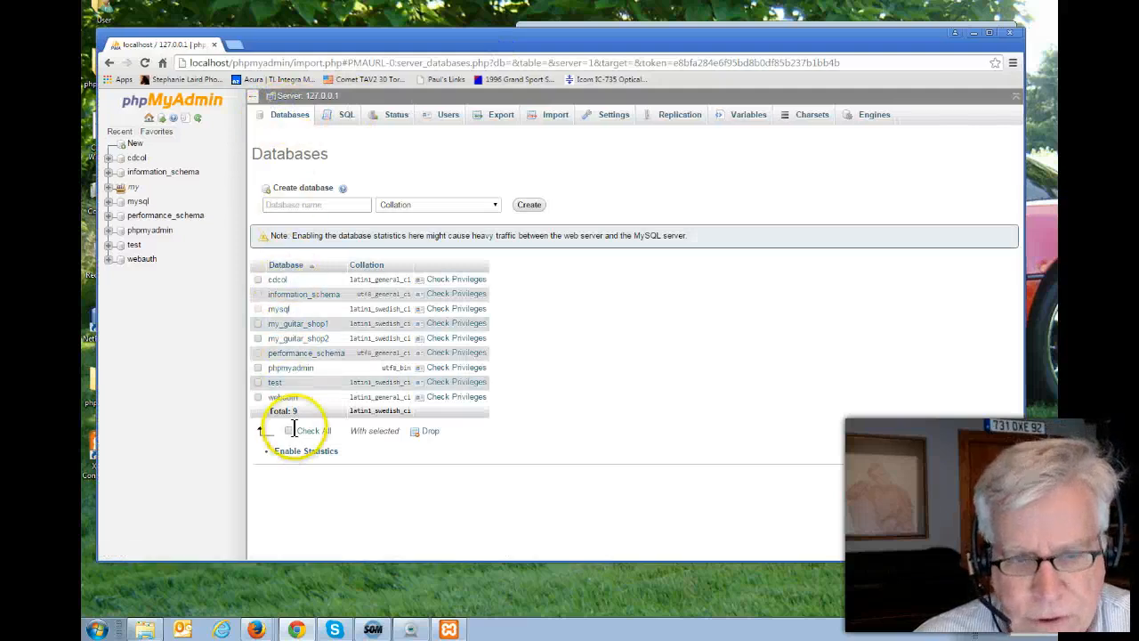
{"action": "left_click", "coordinate": [347, 116]}
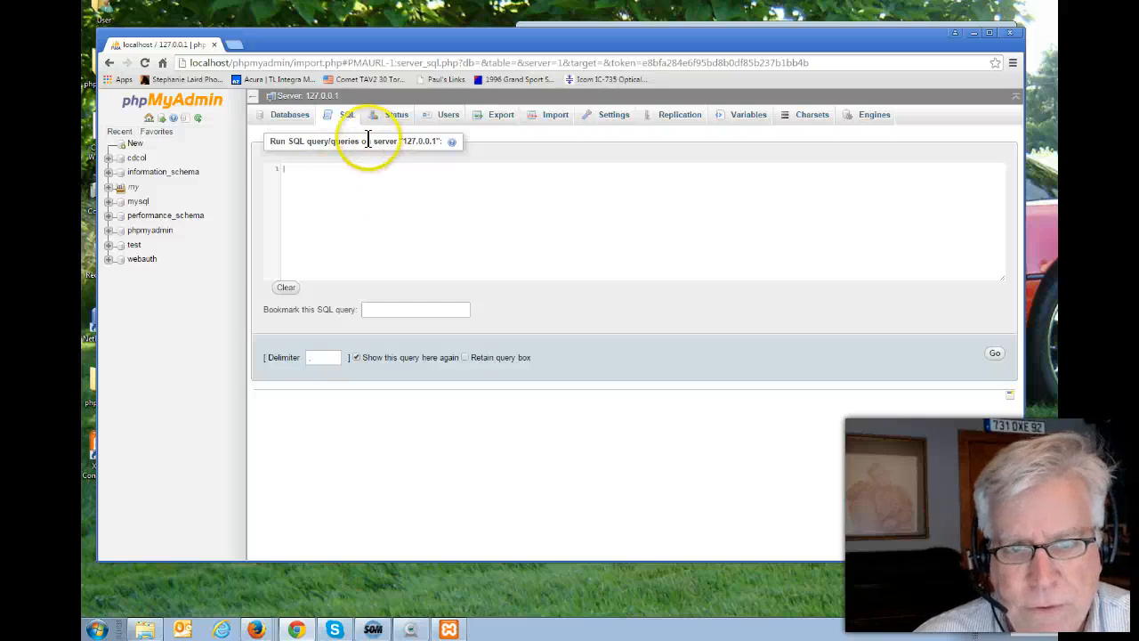
{"action": "left_click", "coordinate": [279, 121]}
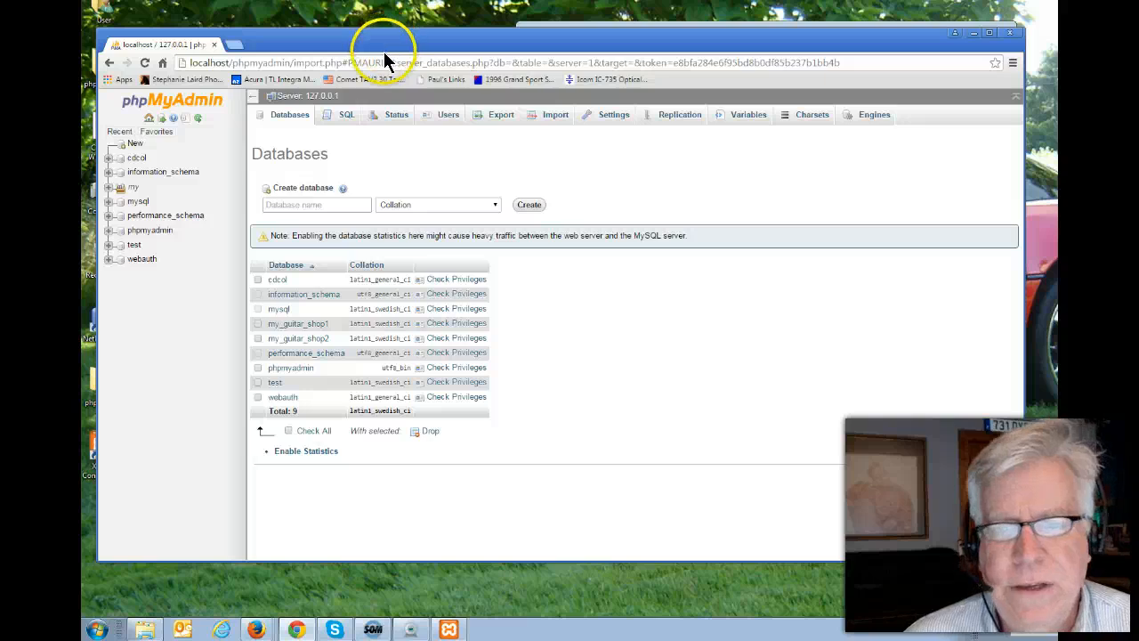
{"action": "left_click_drag", "start_coordinate": [378, 43], "coordinate": [389, 186]}
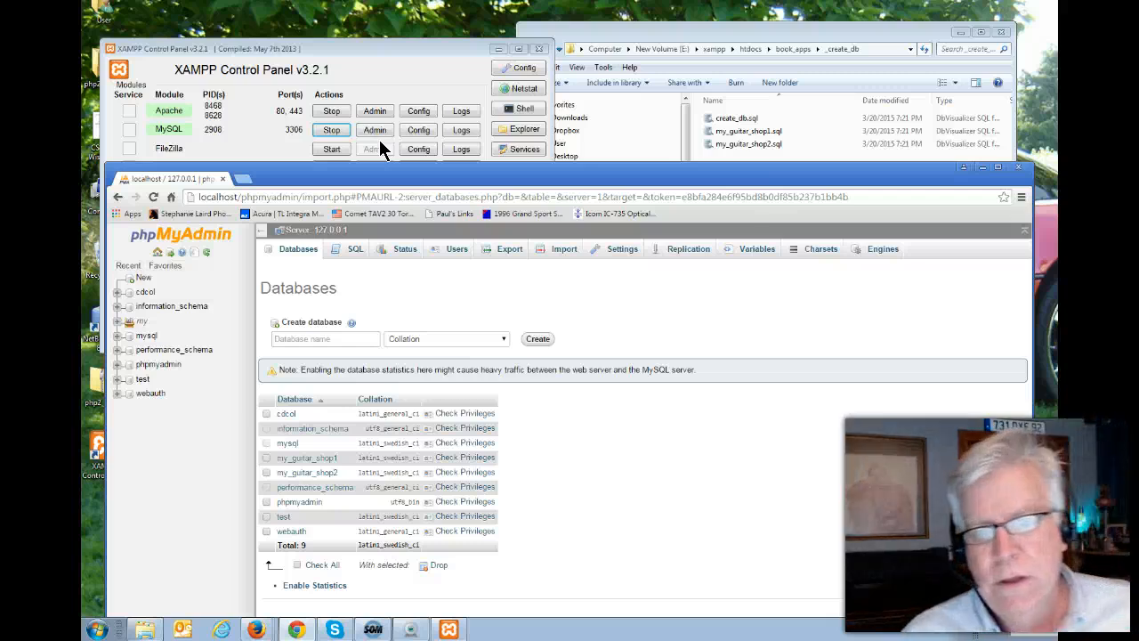
In a new tab, load google.com and search for filezilla
{"action": "left_click_drag", "start_coordinate": [443, 189], "coordinate": [431, 125]}
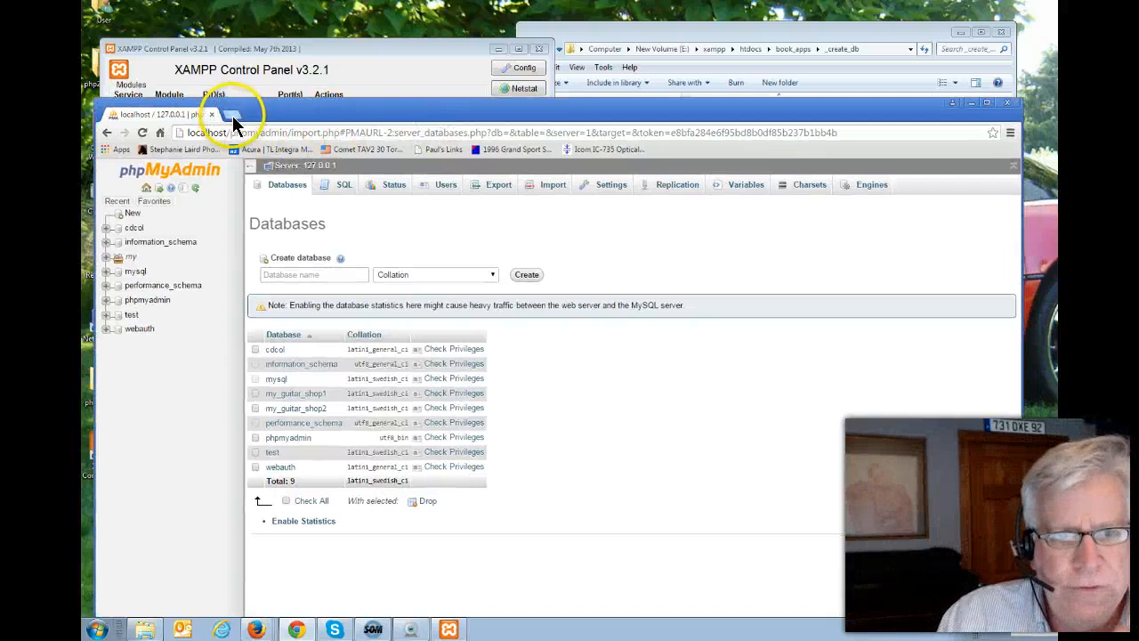
{"action": "left_click", "coordinate": [232, 116]}
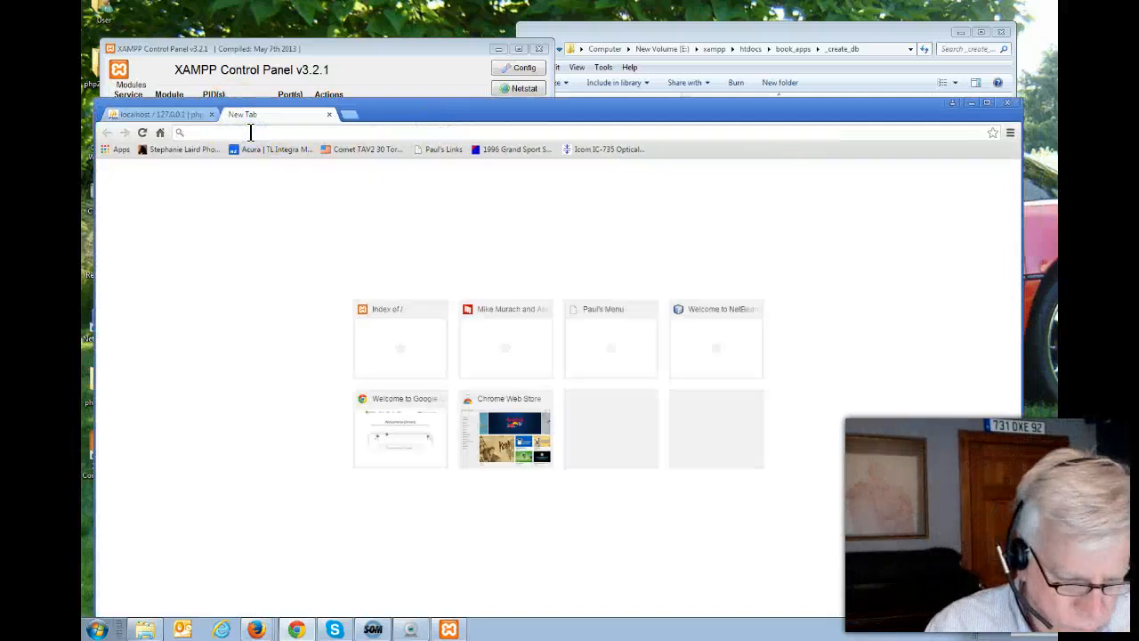
{"action": "type", "text": "google"}
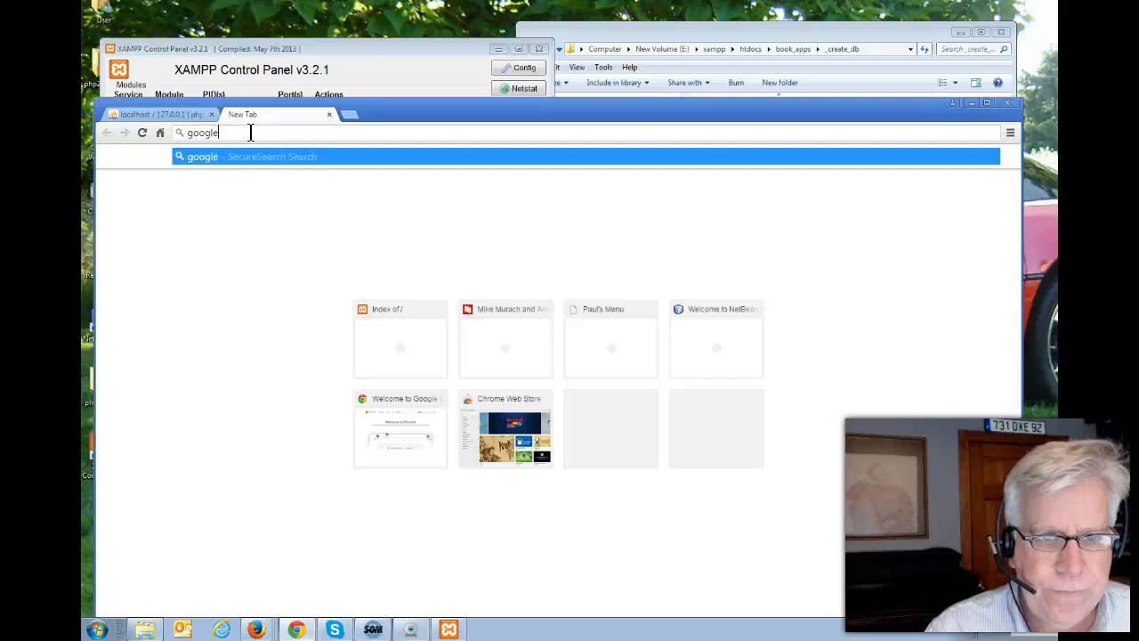
{"action": "type", "text": ".com"}
{"action": "key", "text": "Return"}
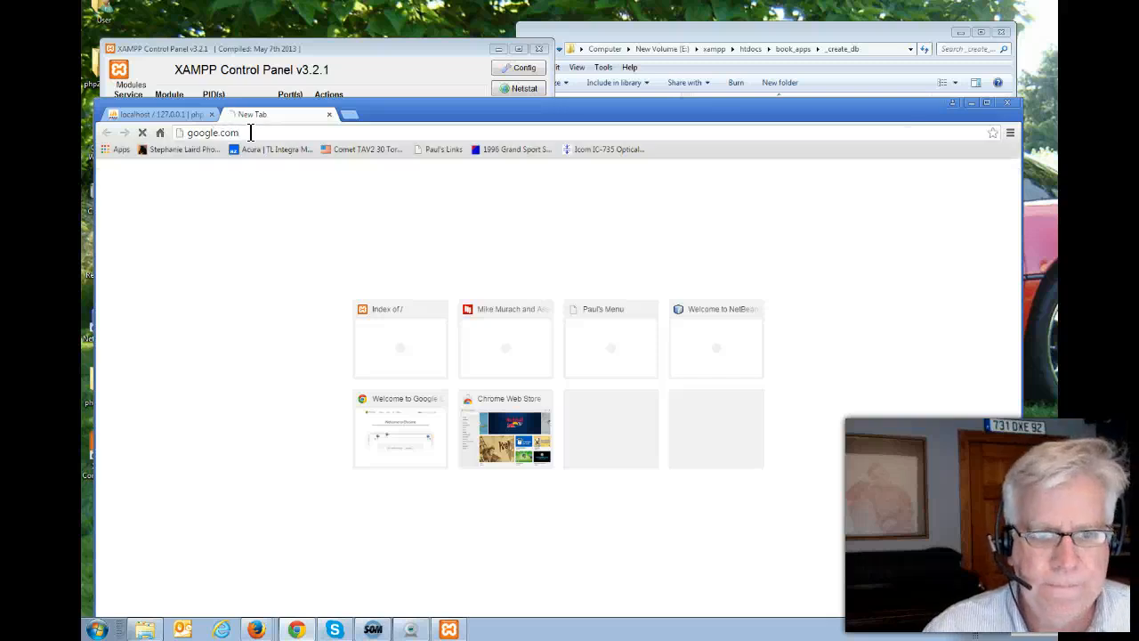
{"action": "left_click_drag", "start_coordinate": [389, 120], "coordinate": [402, 67]}
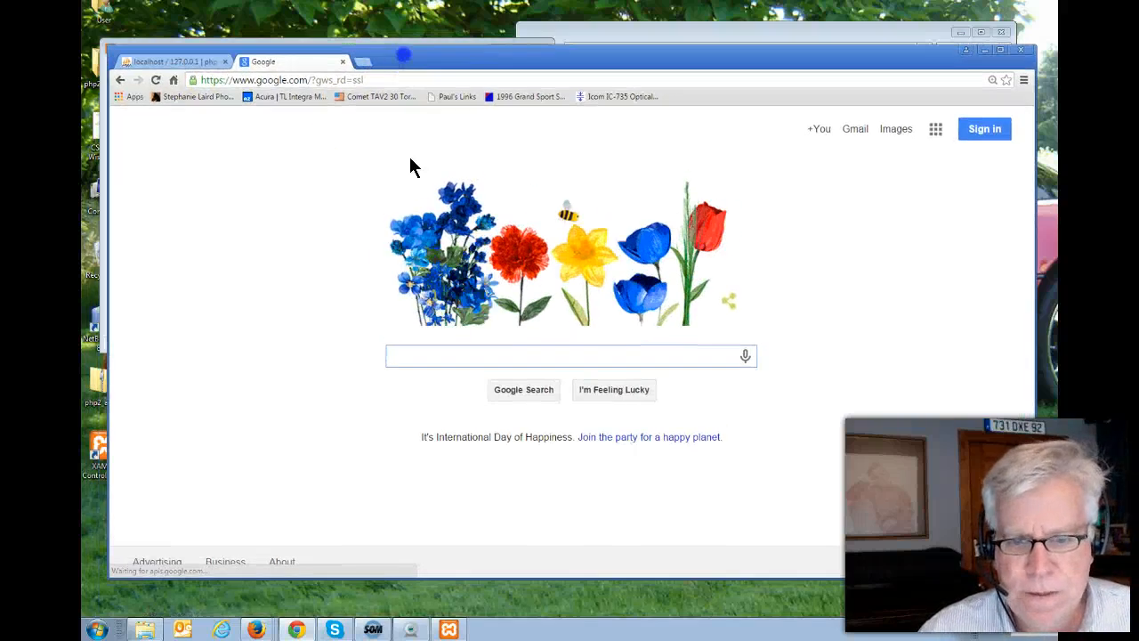
{"action": "left_click", "coordinate": [431, 352]}
{"action": "type", "text": "fill"}
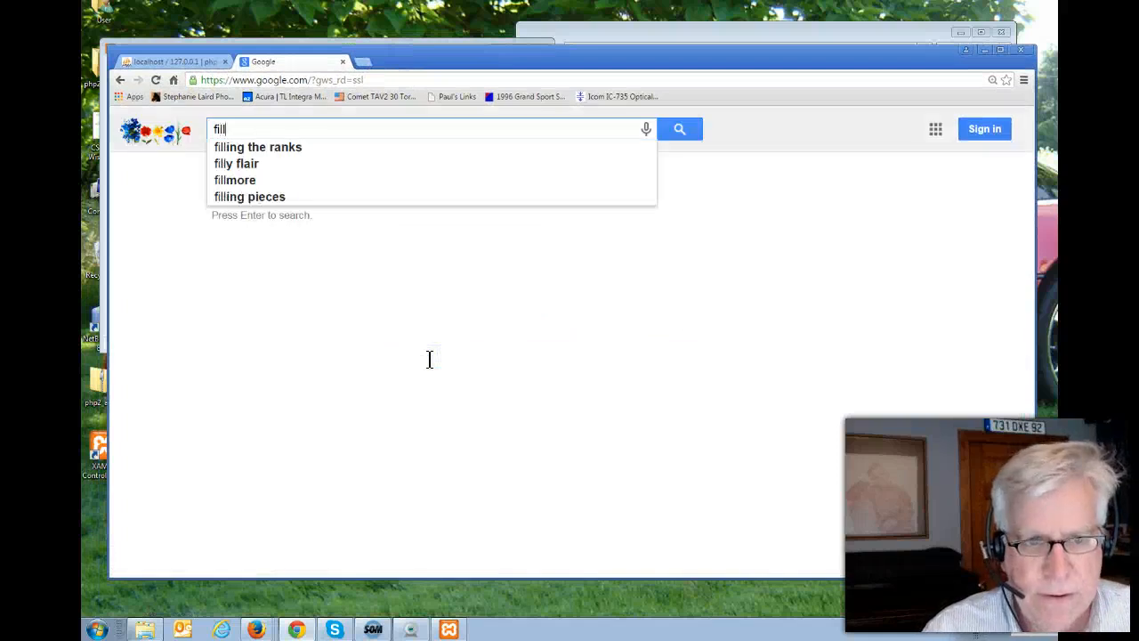
{"action": "key", "text": "BackSpace"}
{"action": "type", "text": "e"}
{"action": "key", "text": "Down"}
{"action": "key", "text": "Return"}
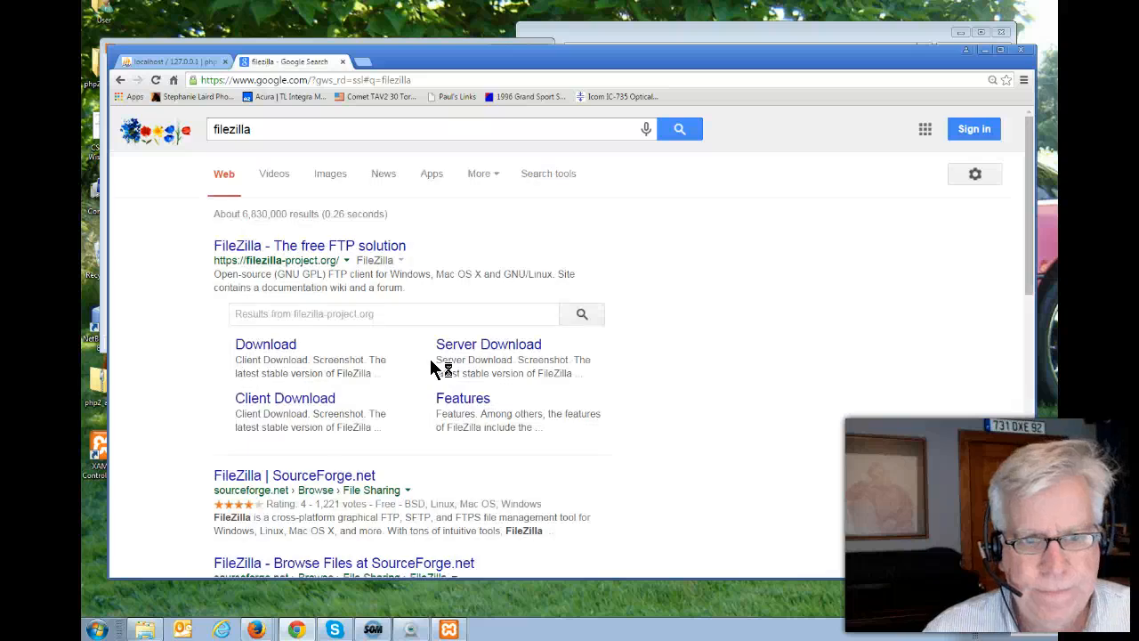
Open filezilla-project.org and go to the FileZilla Server 0.9.50 download page
{"action": "left_click", "coordinate": [308, 246]}
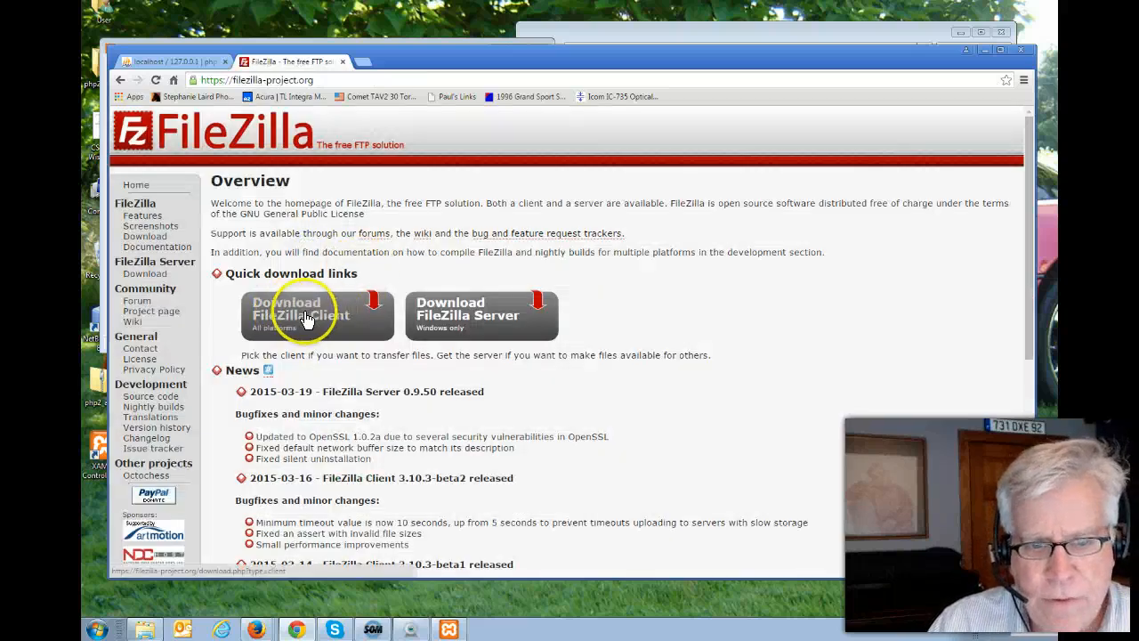
{"action": "left_click", "coordinate": [458, 326]}
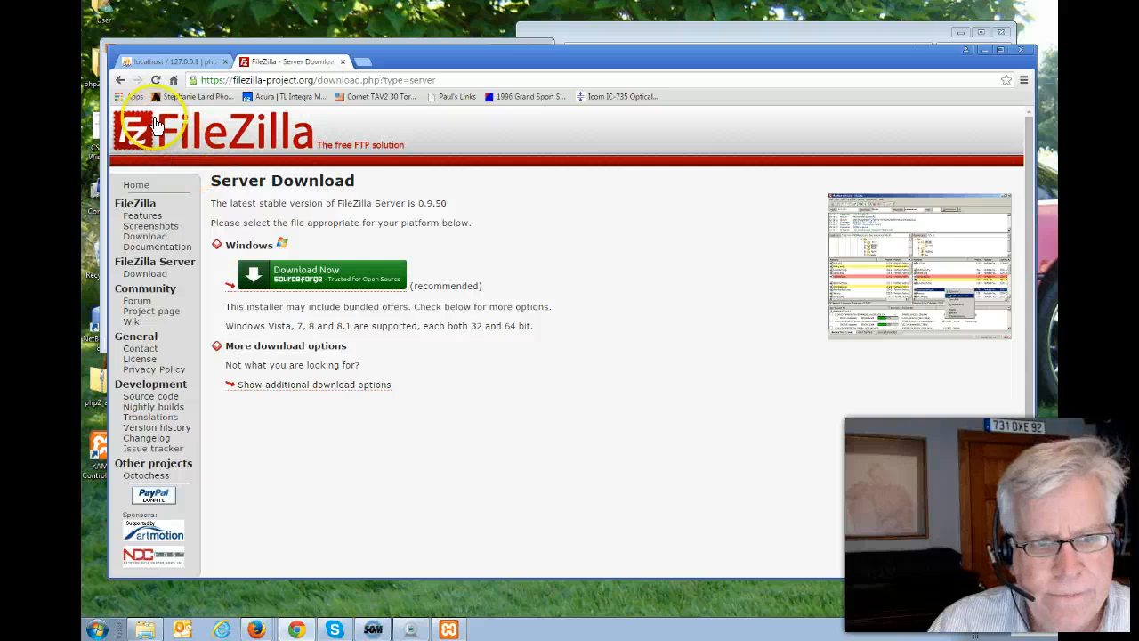
{"action": "left_click", "coordinate": [120, 79]}
{"action": "left_click", "coordinate": [322, 316]}
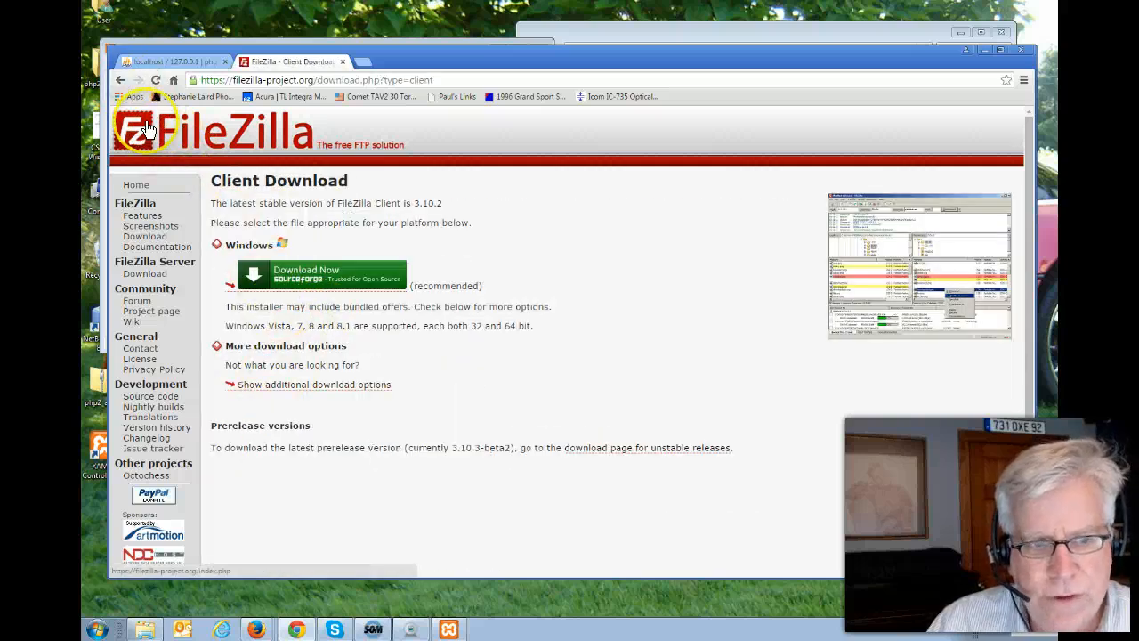
{"action": "left_click", "coordinate": [120, 79]}
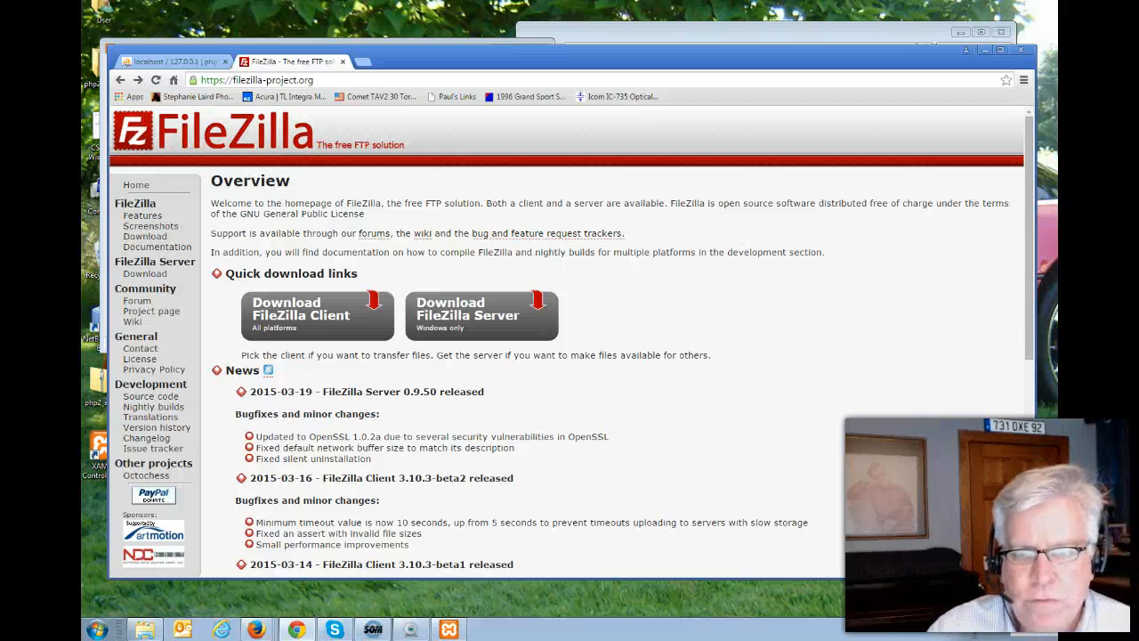
{"action": "left_click_drag", "start_coordinate": [512, 68], "coordinate": [509, 206]}
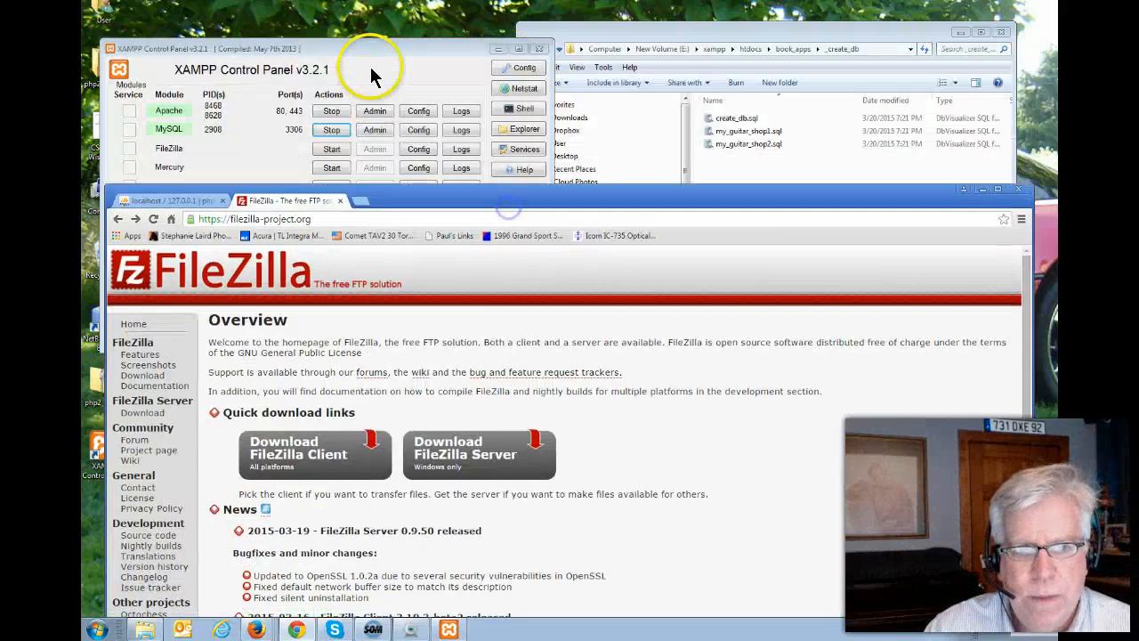
{"action": "left_click", "coordinate": [372, 76]}
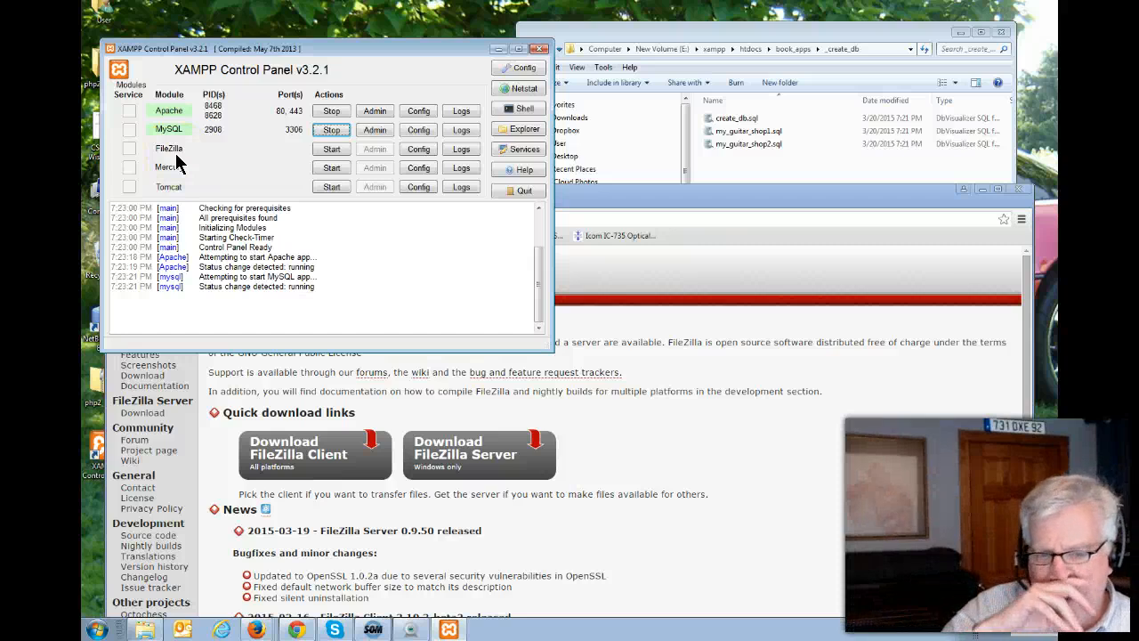
{"action": "left_click_drag", "start_coordinate": [629, 195], "coordinate": [628, 120]}
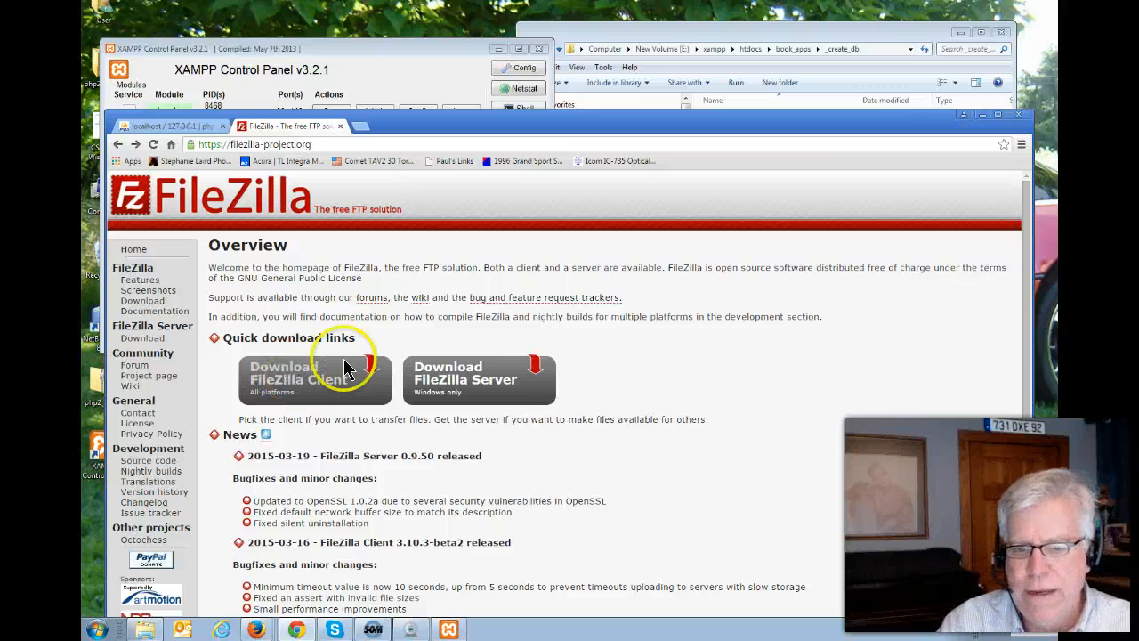
{"action": "left_click", "coordinate": [461, 396]}
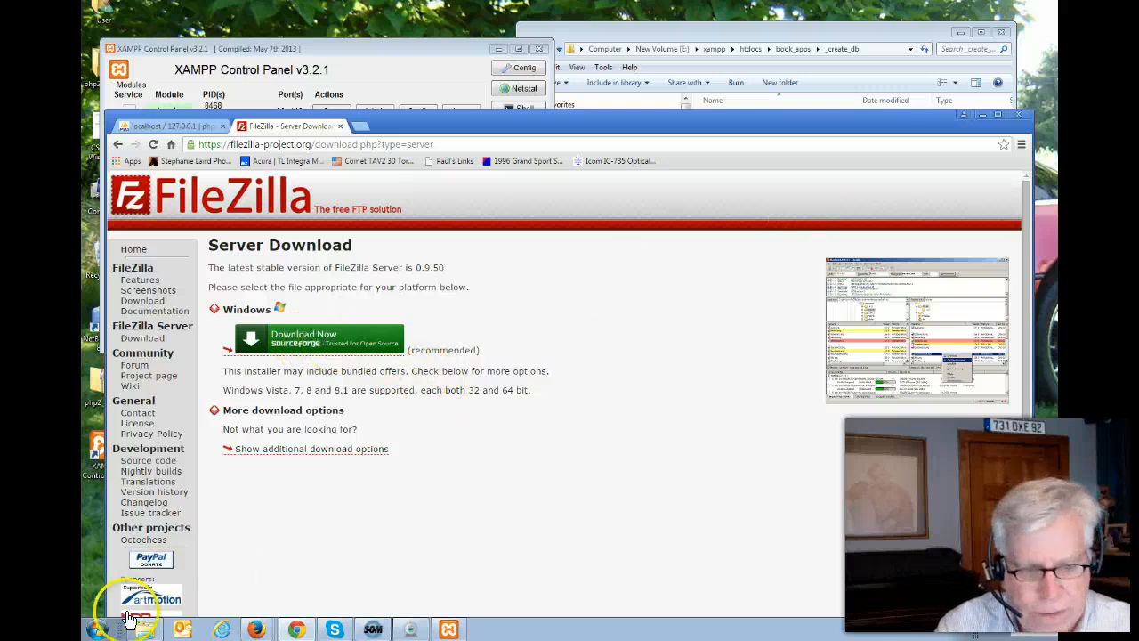
{"action": "left_click", "coordinate": [94, 627]}
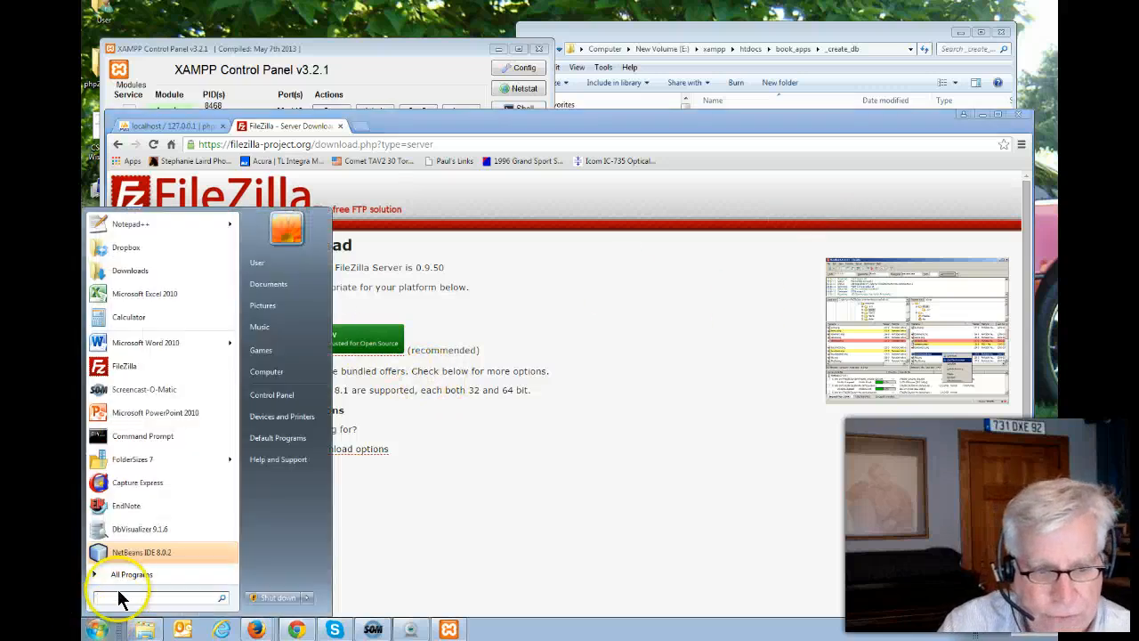
{"action": "left_click", "coordinate": [113, 365]}
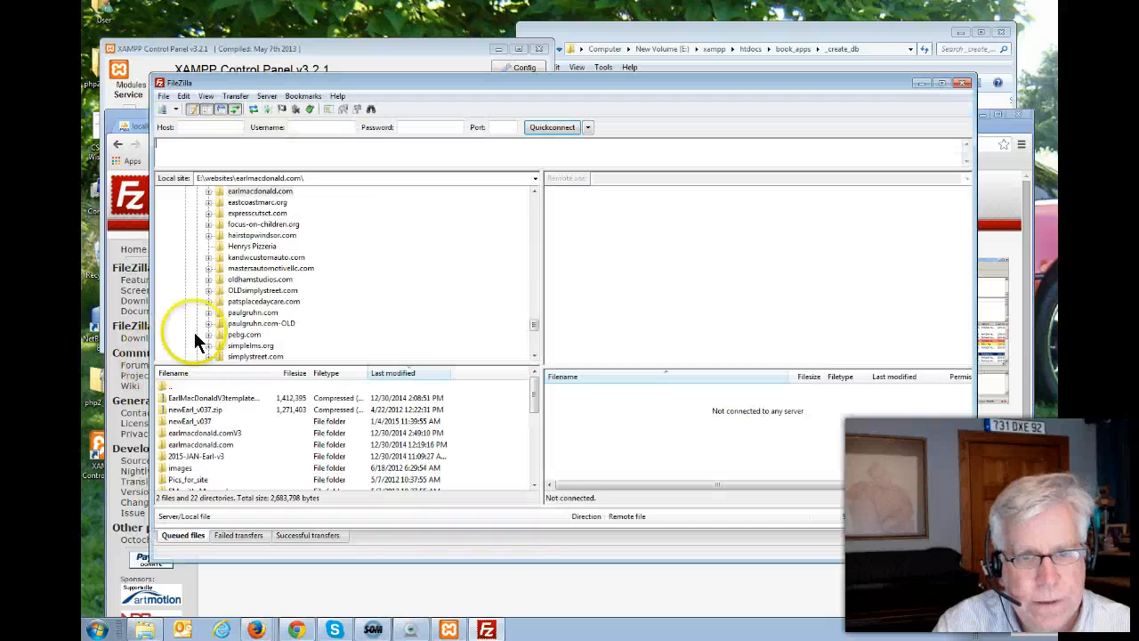
{"action": "left_click_drag", "start_coordinate": [406, 85], "coordinate": [410, 37]}
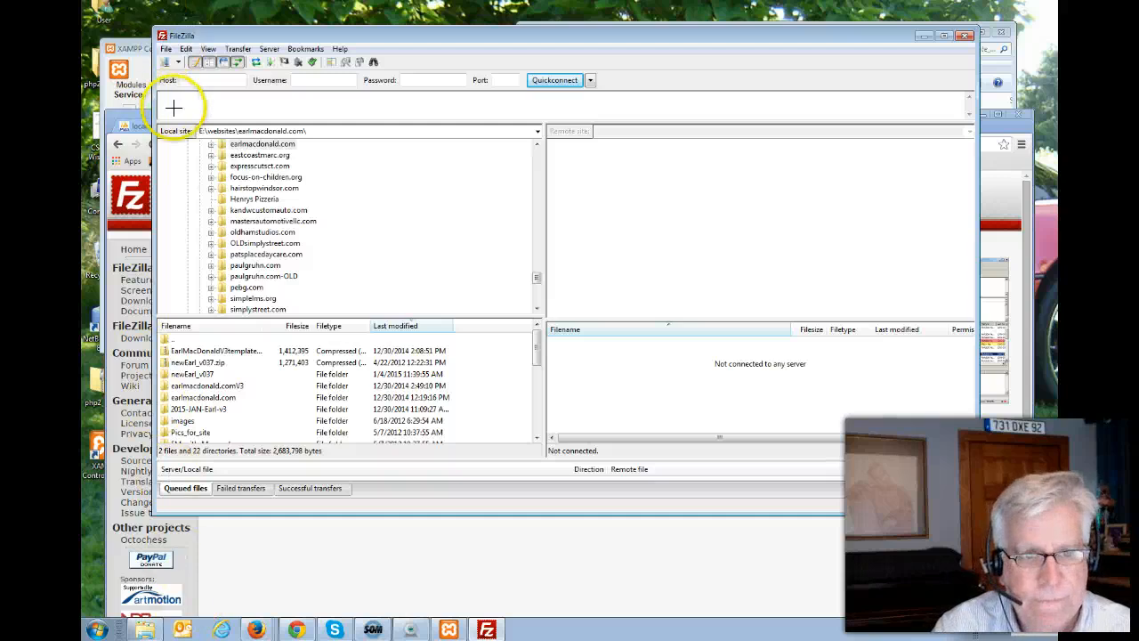
{"action": "mouse_move", "coordinate": [140, 62]}
{"action": "left_mouse_down"}
{"action": "mouse_move", "coordinate": [549, 529]}
{"action": "mouse_move", "coordinate": [543, 519]}
{"action": "left_mouse_up"}
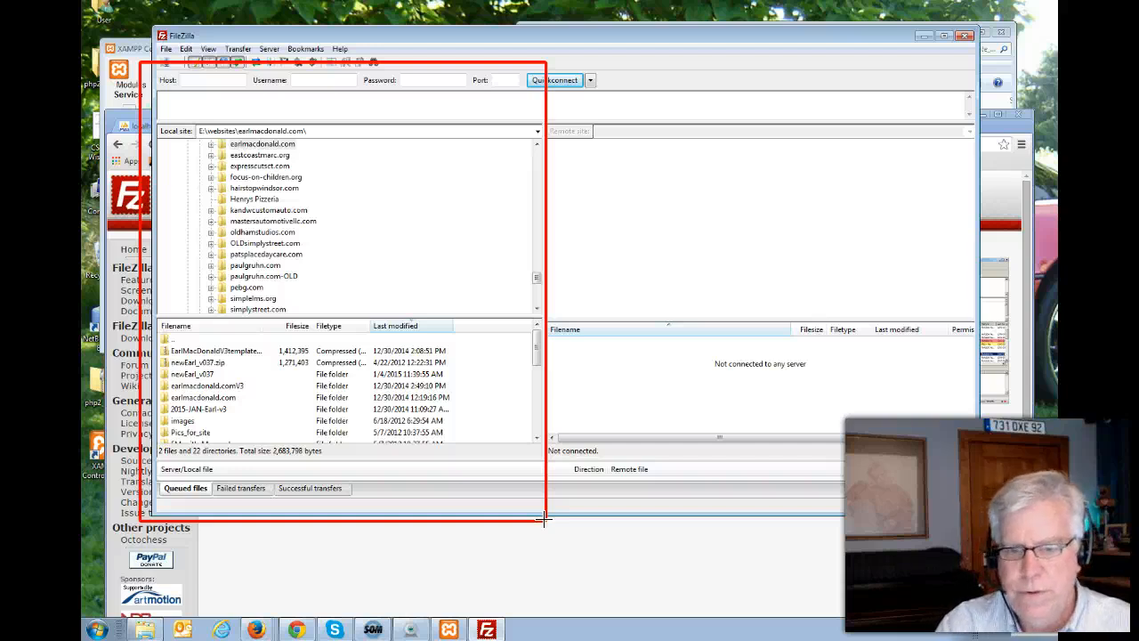
{"action": "key", "text": "Escape"}
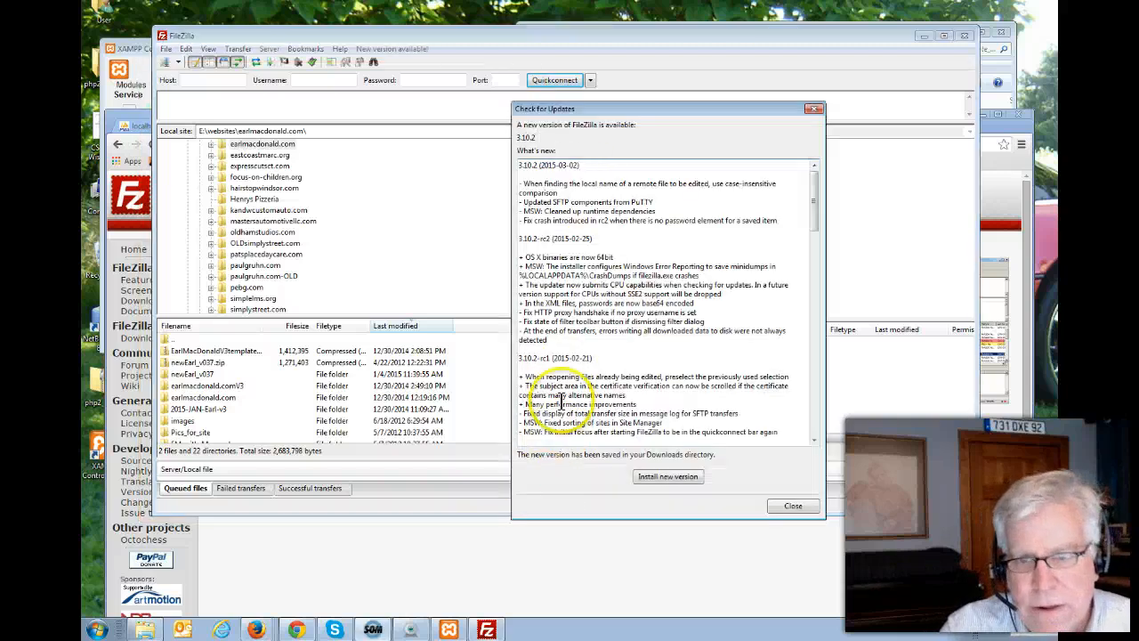
{"action": "left_click", "coordinate": [784, 507]}
{"action": "left_click_drag", "start_coordinate": [541, 40], "coordinate": [563, 79]}
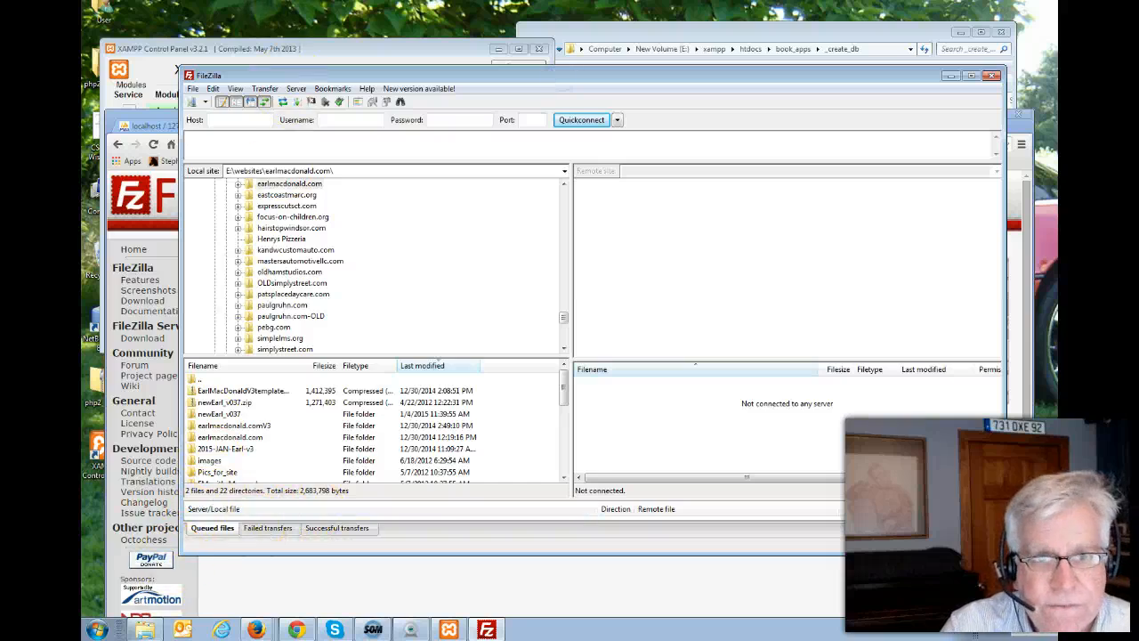
{"action": "mouse_move", "coordinate": [558, 93]}
{"action": "left_mouse_down"}
{"action": "mouse_move", "coordinate": [577, 145]}
{"action": "mouse_move", "coordinate": [935, 507]}
{"action": "mouse_move", "coordinate": [1028, 563]}
{"action": "left_mouse_up"}
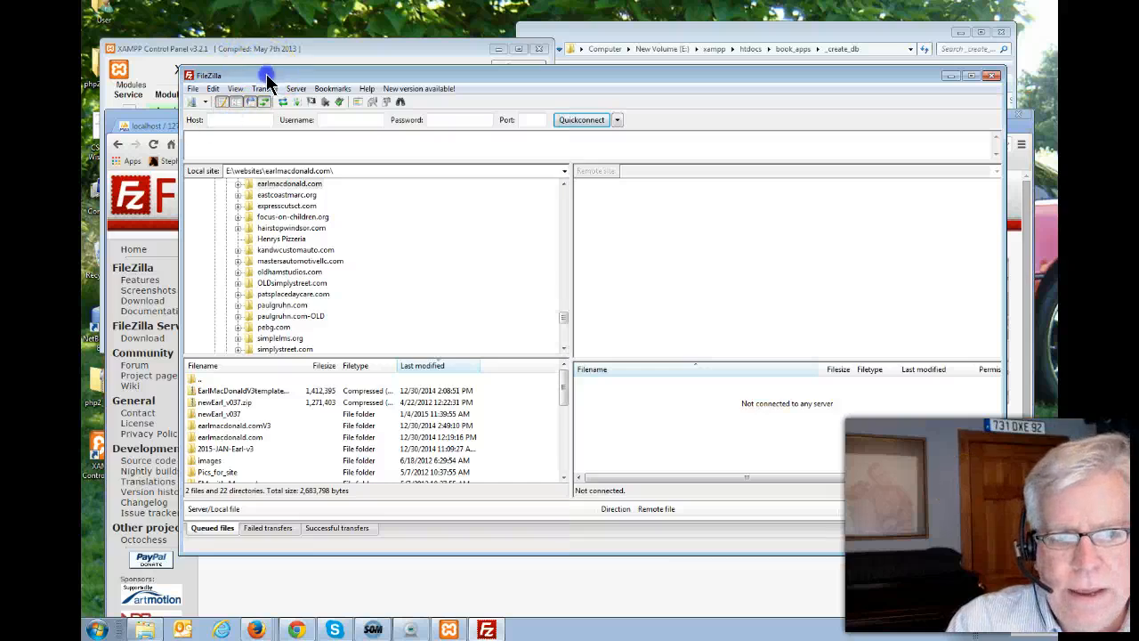
{"action": "left_click_drag", "start_coordinate": [267, 80], "coordinate": [237, 92]}
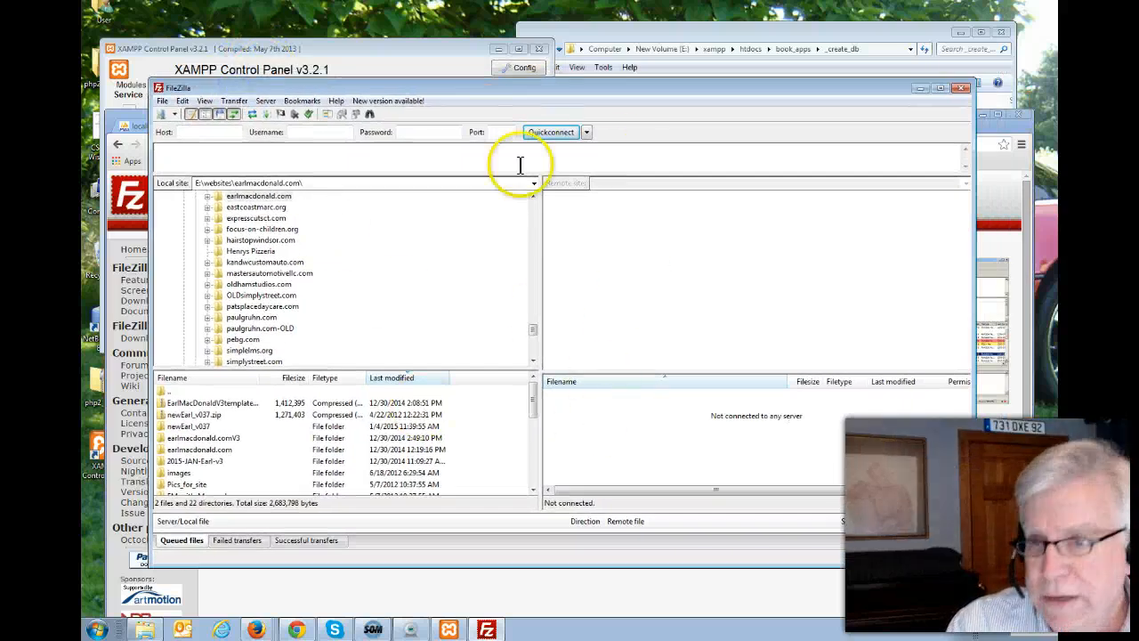
{"action": "left_click", "coordinate": [961, 89]}
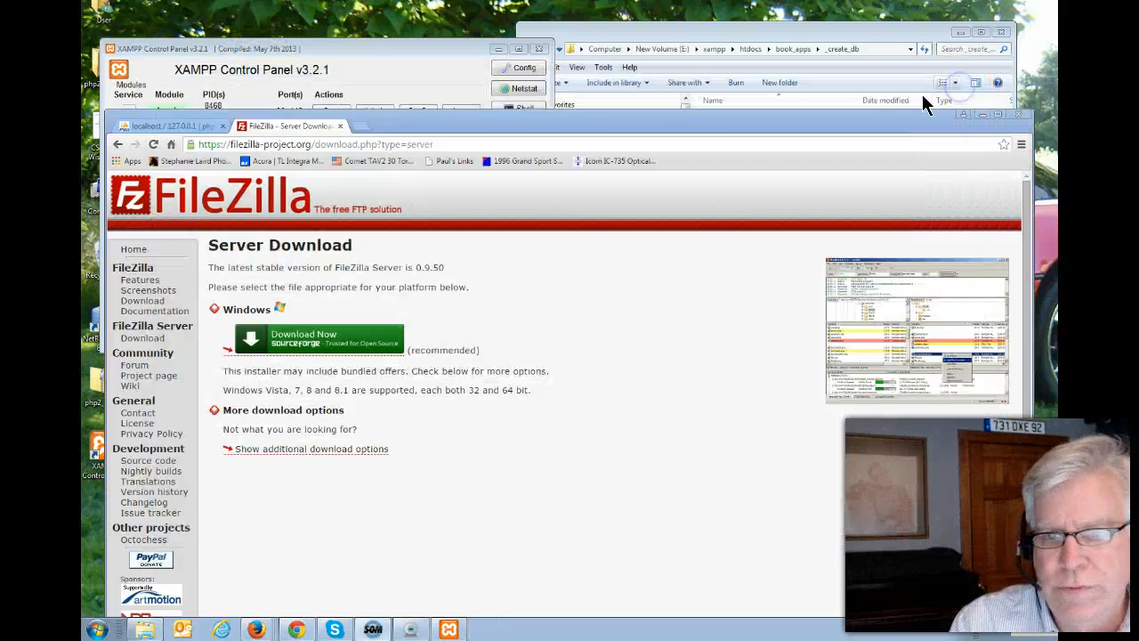
Close the Explorer folder of database scripts
{"action": "left_click_drag", "start_coordinate": [754, 119], "coordinate": [729, 282]}
{"action": "left_click_drag", "start_coordinate": [338, 45], "coordinate": [436, 67]}
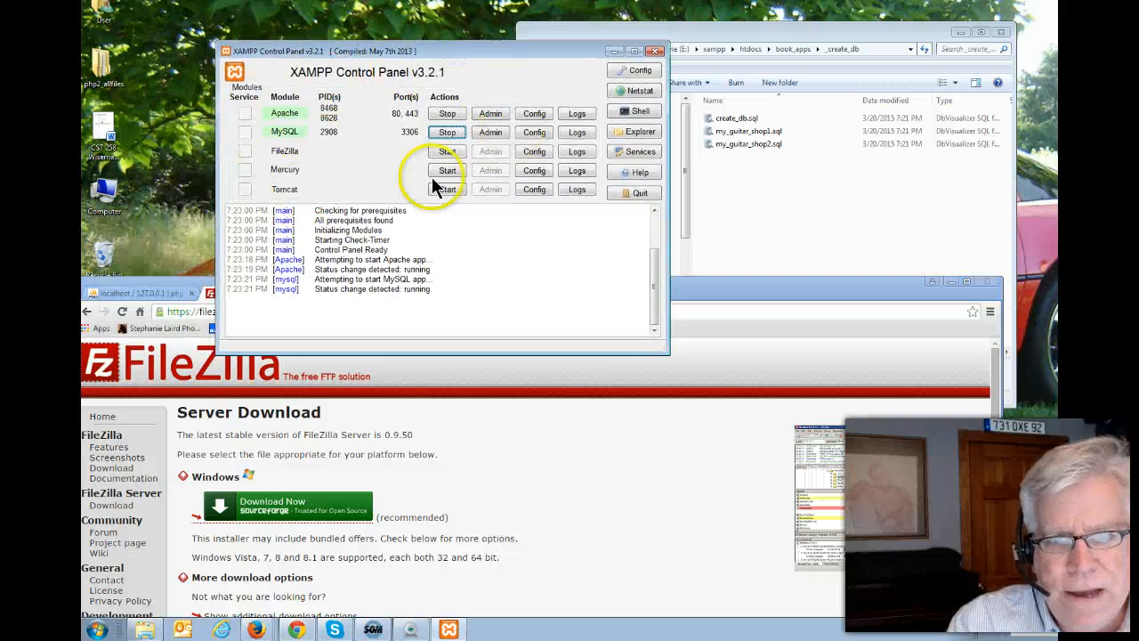
{"action": "left_click", "coordinate": [750, 30]}
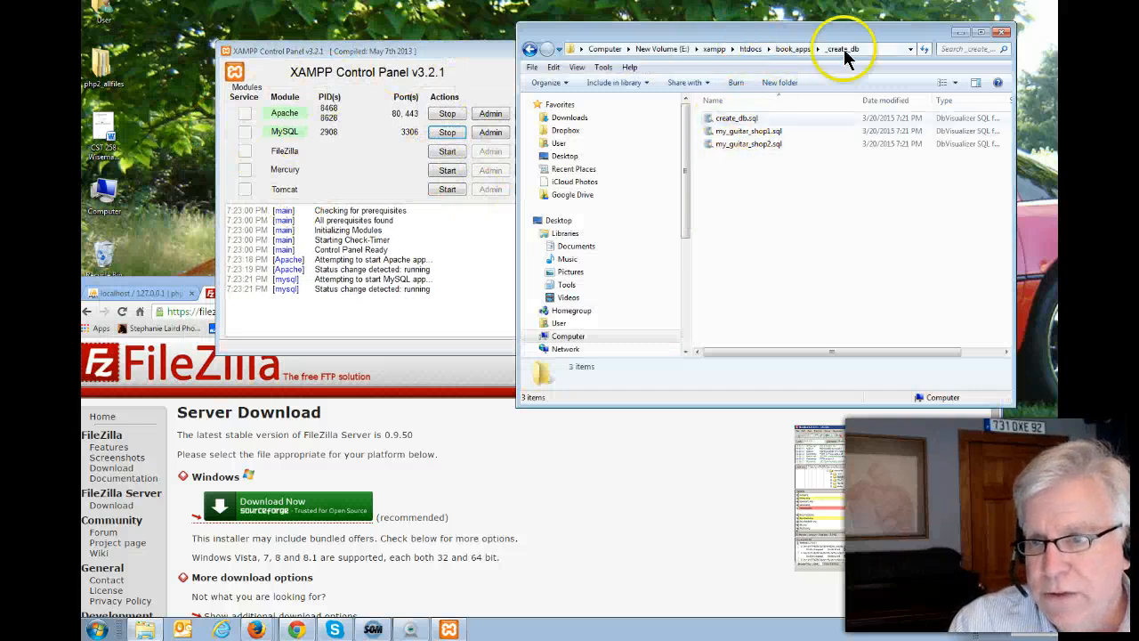
{"action": "left_click", "coordinate": [1003, 33]}
Reposition Chrome and open the personal bookmarks menu page
{"action": "left_click_drag", "start_coordinate": [795, 281], "coordinate": [787, 116]}
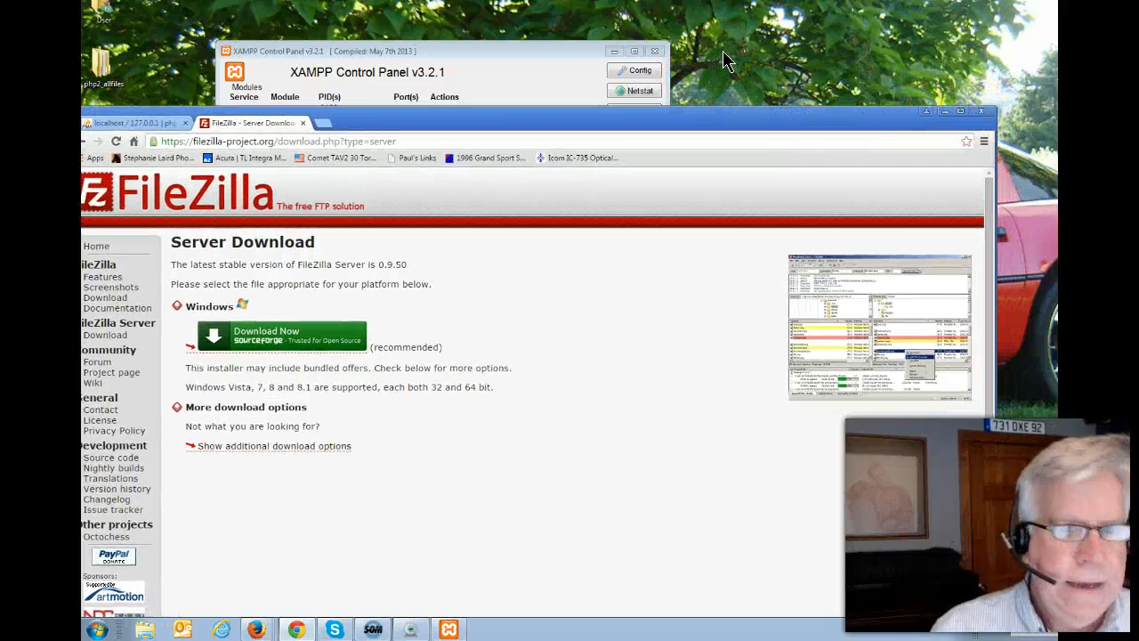
{"action": "left_click_drag", "start_coordinate": [389, 115], "coordinate": [508, 106]}
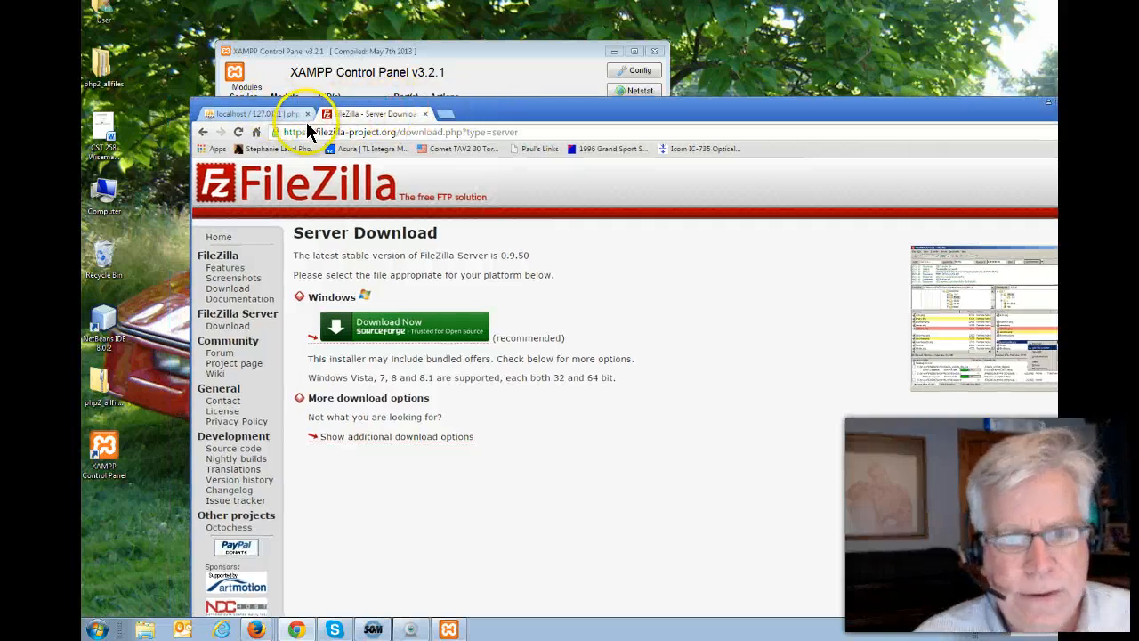
{"action": "left_click", "coordinate": [256, 130]}
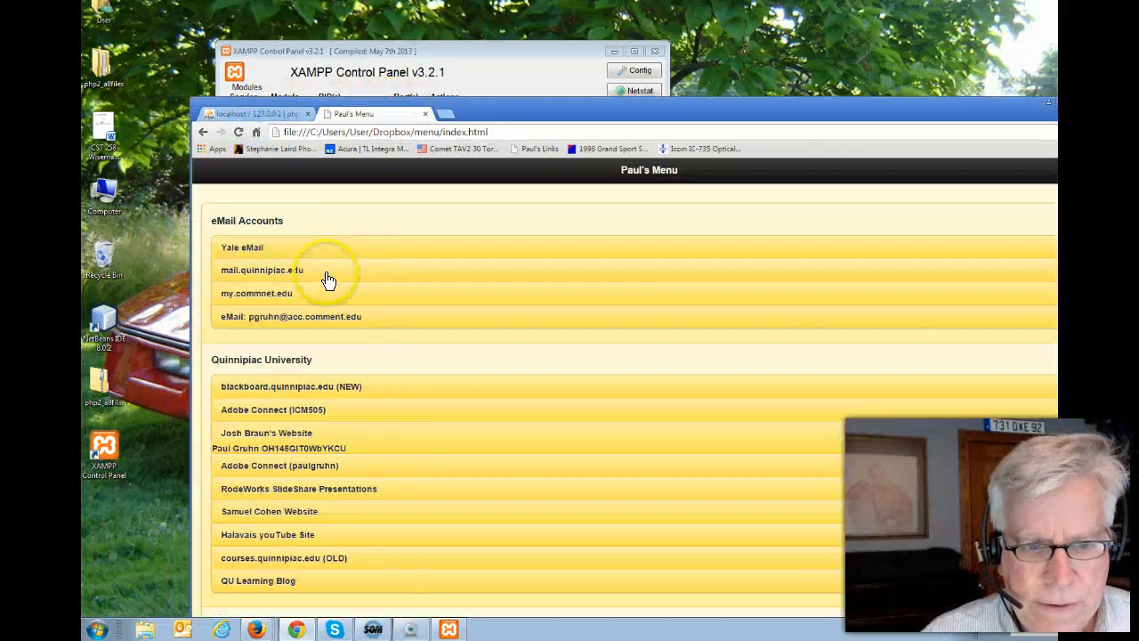
Open the myCommNet portal and launch Blackboard Learn from it
{"action": "left_click", "coordinate": [347, 389]}
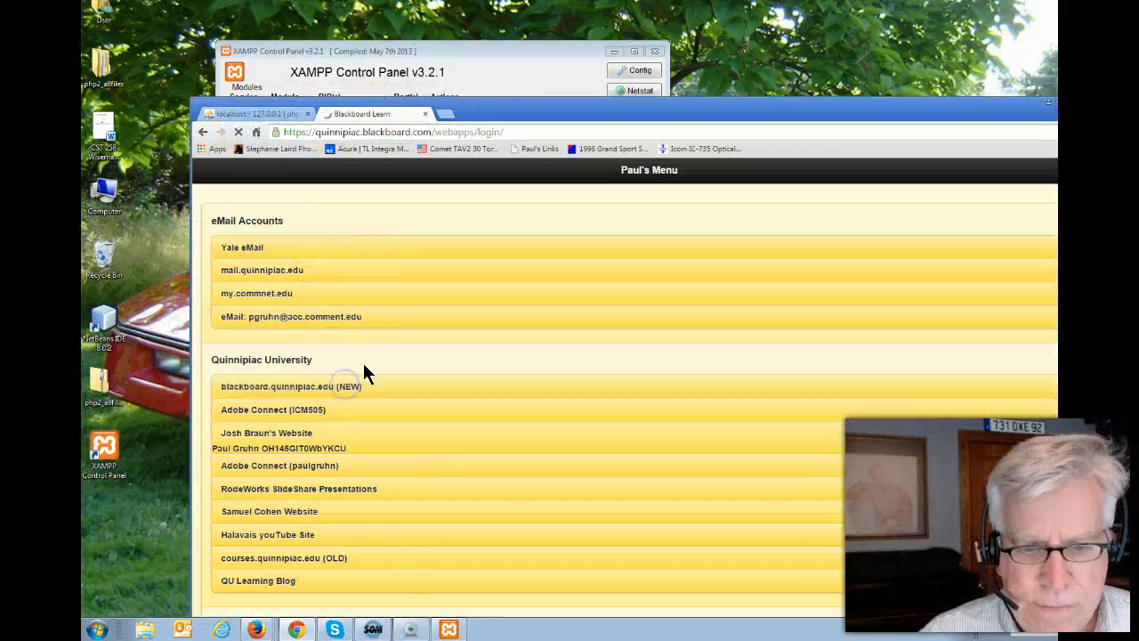
{"action": "left_click", "coordinate": [202, 132]}
{"action": "left_click", "coordinate": [294, 294]}
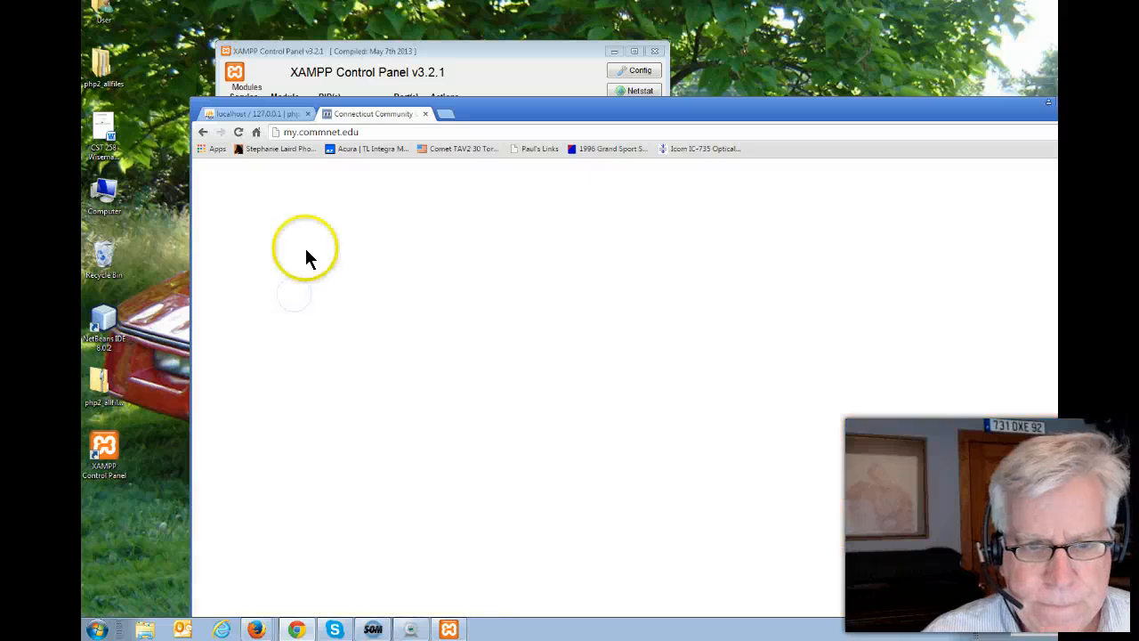
{"action": "left_click_drag", "start_coordinate": [507, 106], "coordinate": [120, 96]}
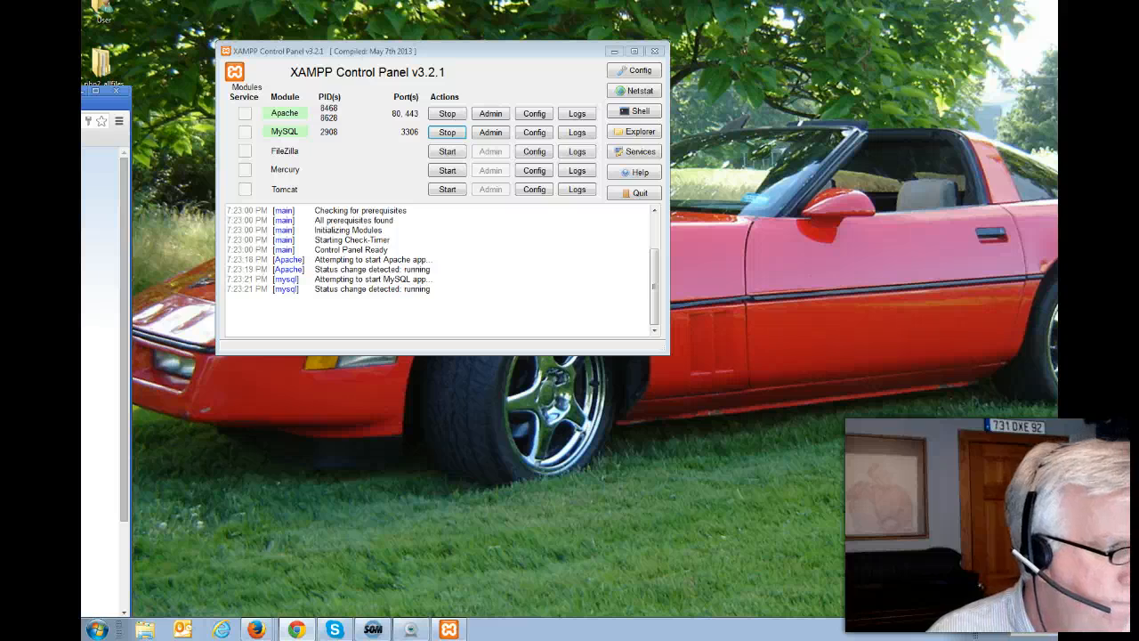
{"action": "left_click_drag", "start_coordinate": [81, 96], "coordinate": [527, 63]}
{"action": "left_click", "coordinate": [963, 173]}
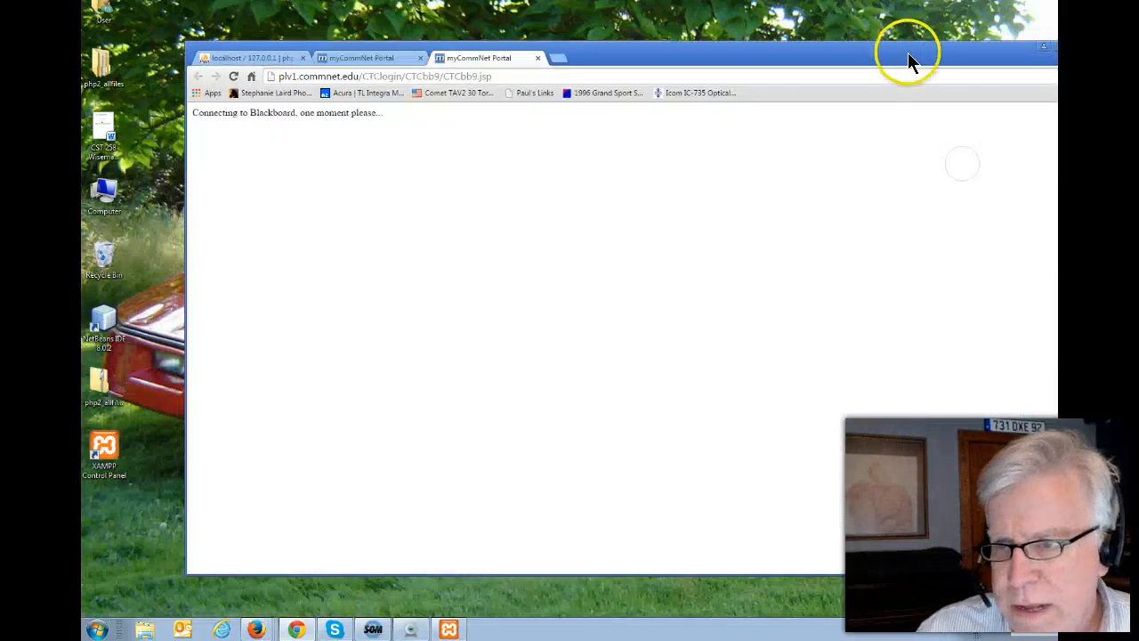
Open the CST-B258 course and go to Grade Center's Full Grade Center
{"action": "left_click_drag", "start_coordinate": [908, 56], "coordinate": [816, 44]}
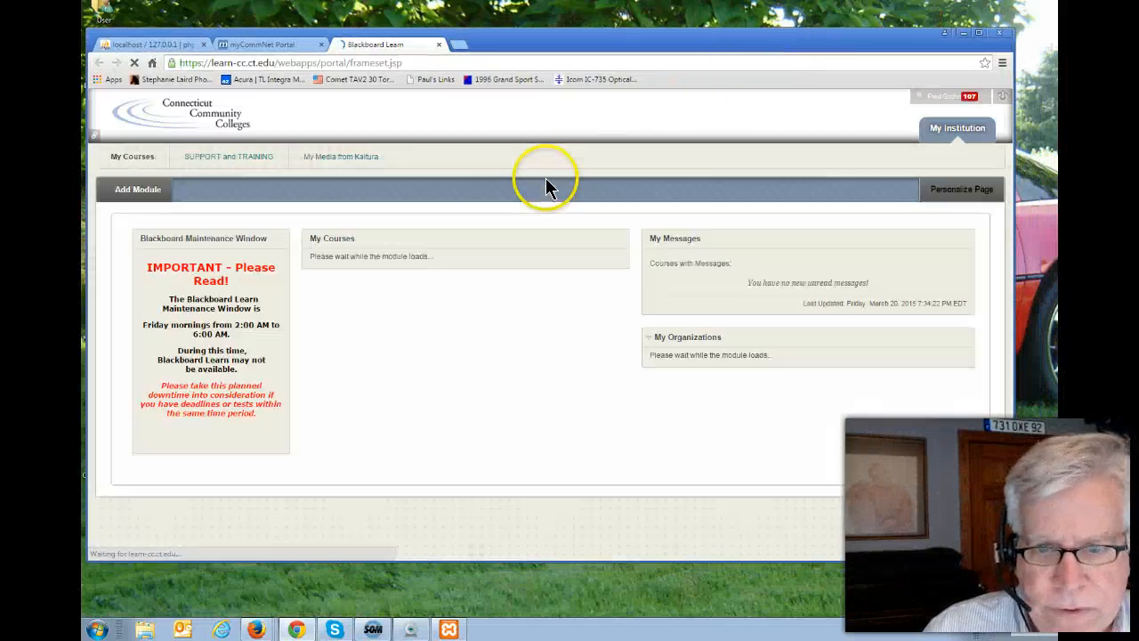
{"action": "left_click", "coordinate": [387, 281]}
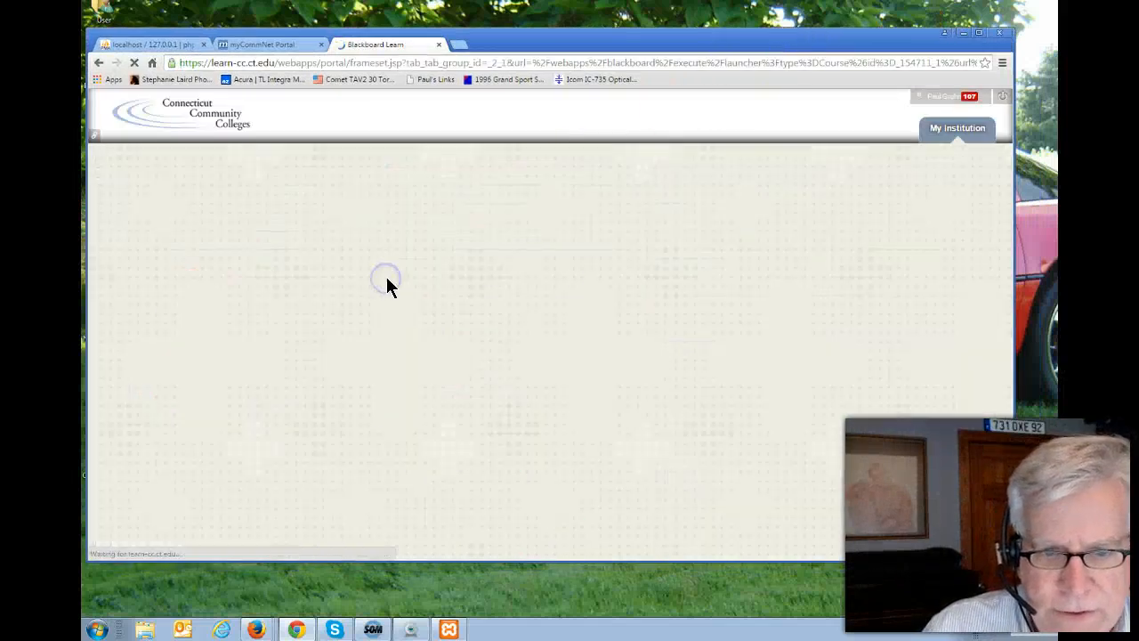
{"action": "scroll", "coordinate": [400, 267], "scroll_direction": "down", "scroll_amount": 5}
{"action": "scroll", "coordinate": [394, 275], "scroll_direction": "up", "scroll_amount": 2}
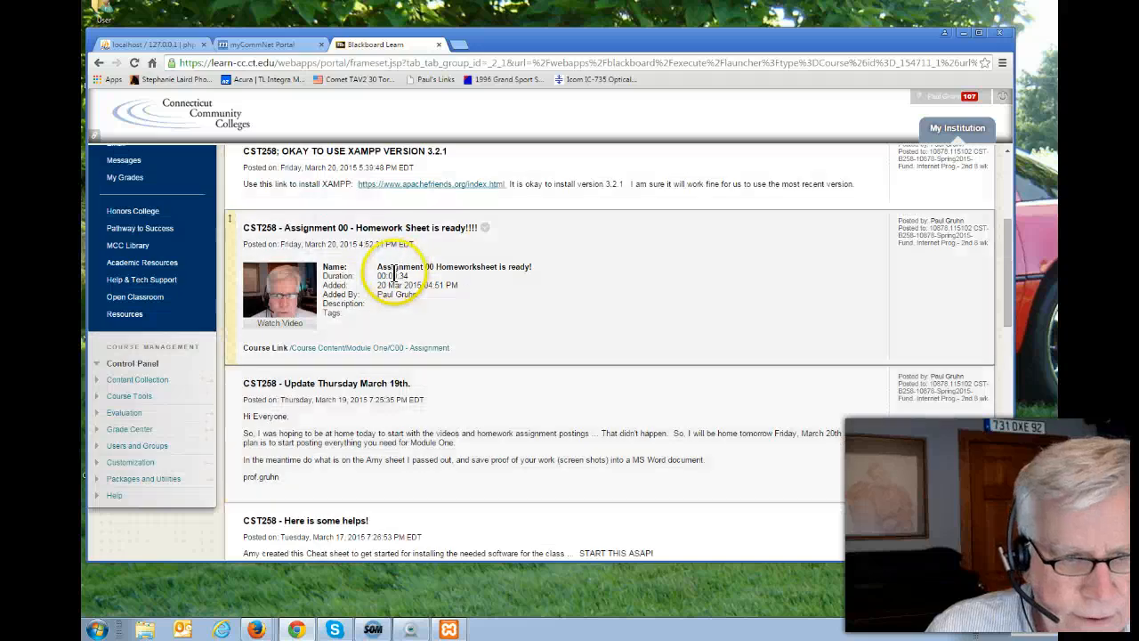
{"action": "left_click", "coordinate": [100, 429]}
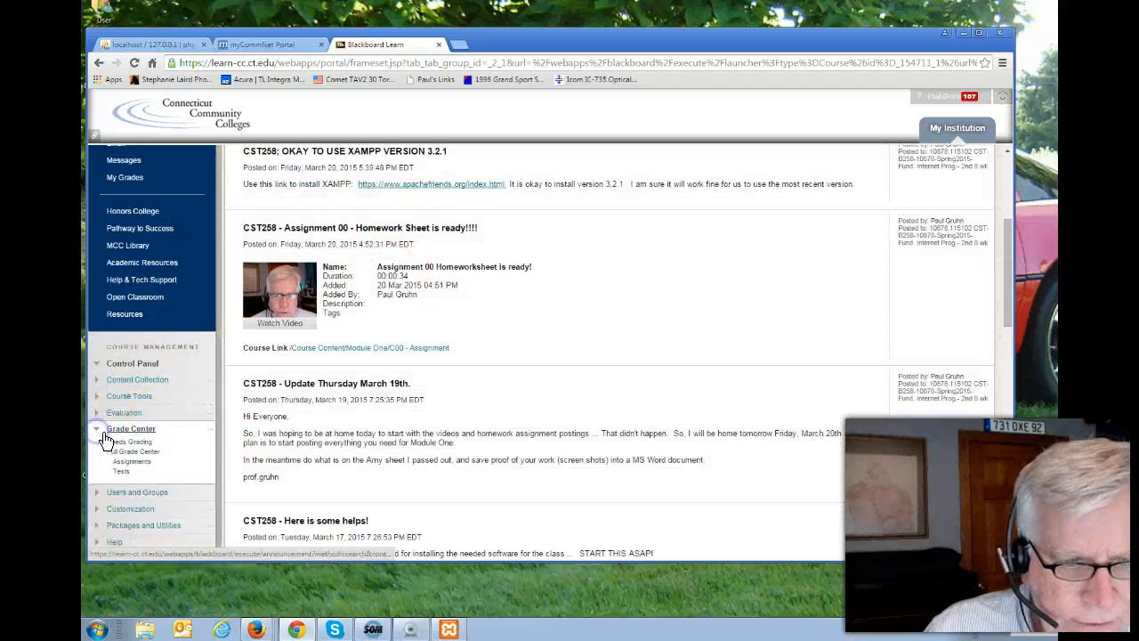
{"action": "left_click", "coordinate": [131, 443]}
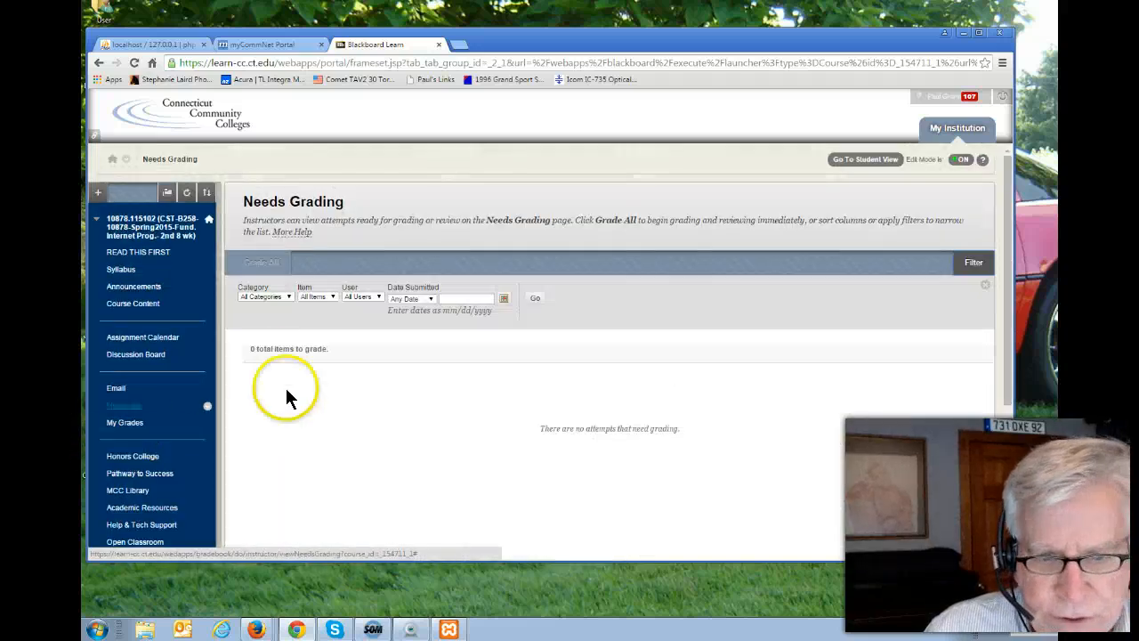
{"action": "scroll", "coordinate": [214, 421], "scroll_direction": "down", "scroll_amount": 3}
{"action": "scroll", "coordinate": [187, 436], "scroll_direction": "down", "scroll_amount": 2}
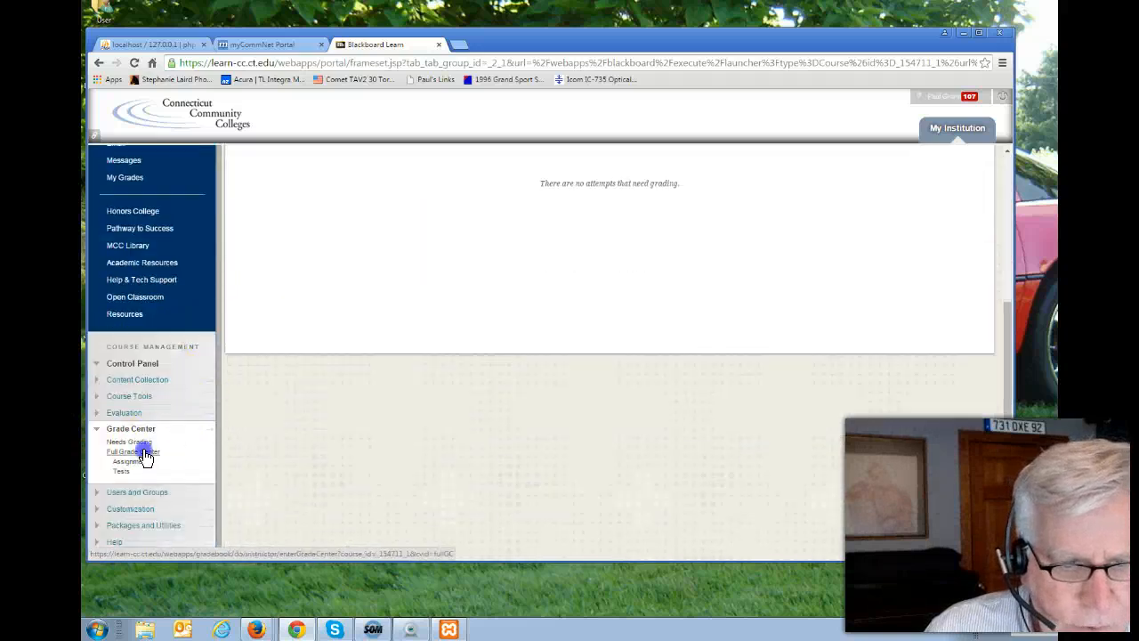
{"action": "left_click", "coordinate": [147, 457]}
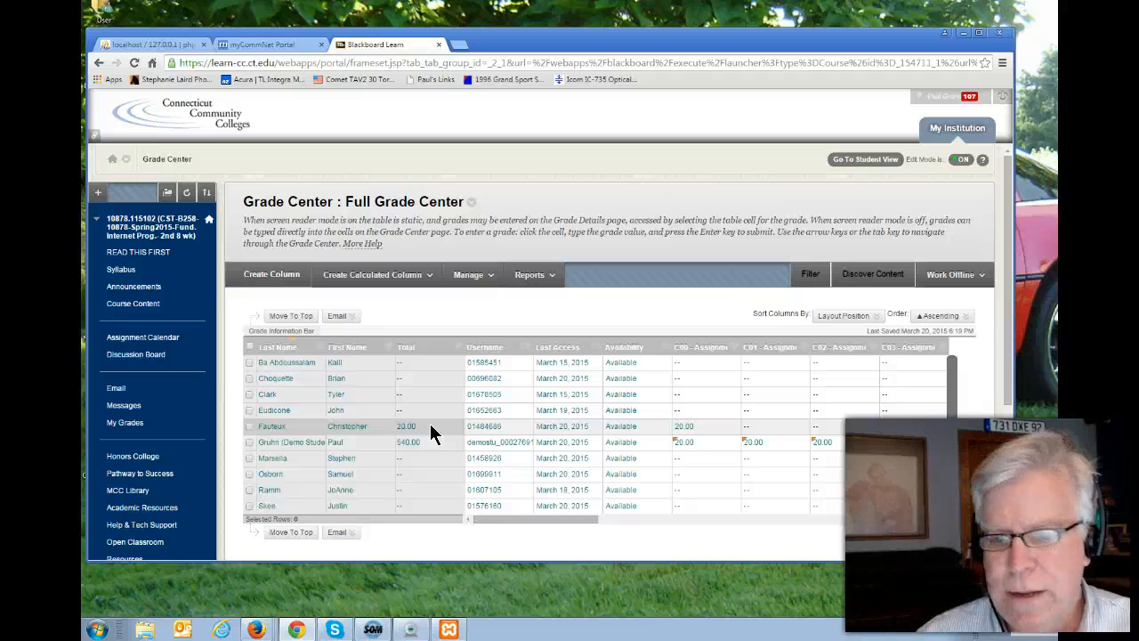
Open the student's C00 attempt and scroll through the submitted homework sheet graded 20/20
{"action": "left_click", "coordinate": [734, 430]}
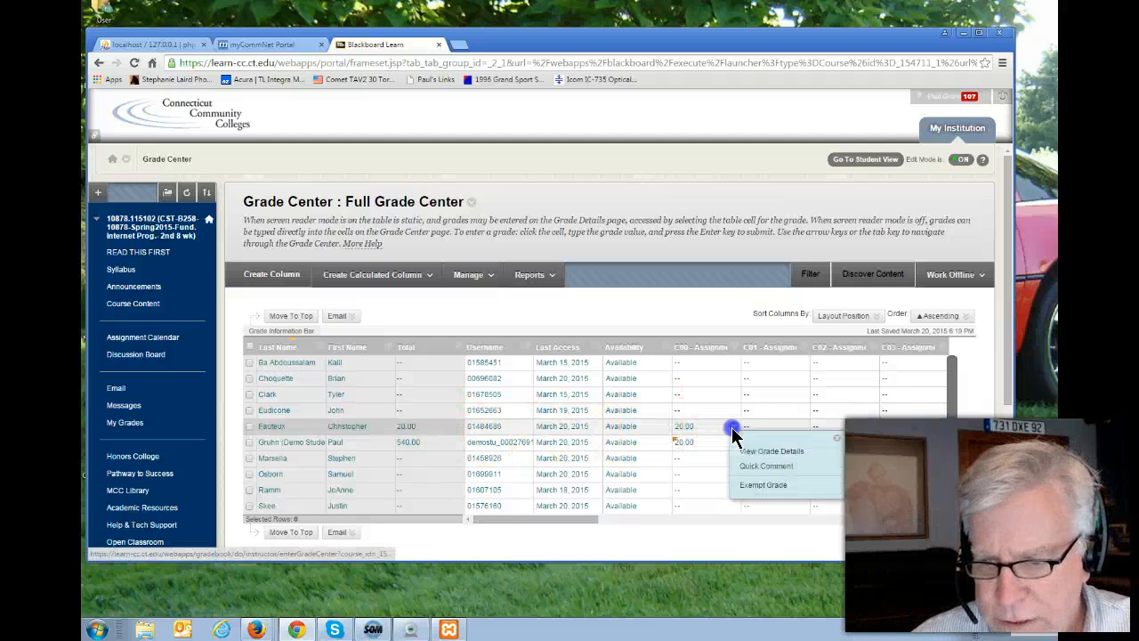
{"action": "left_click", "coordinate": [755, 504]}
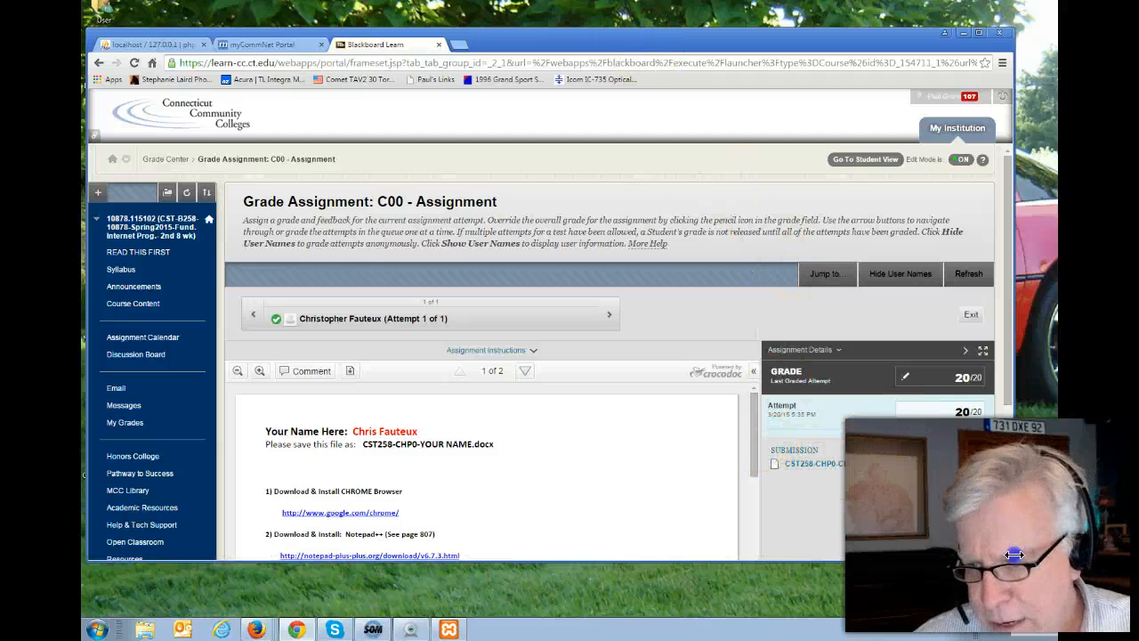
{"action": "left_click_drag", "start_coordinate": [1012, 561], "coordinate": [1027, 605]}
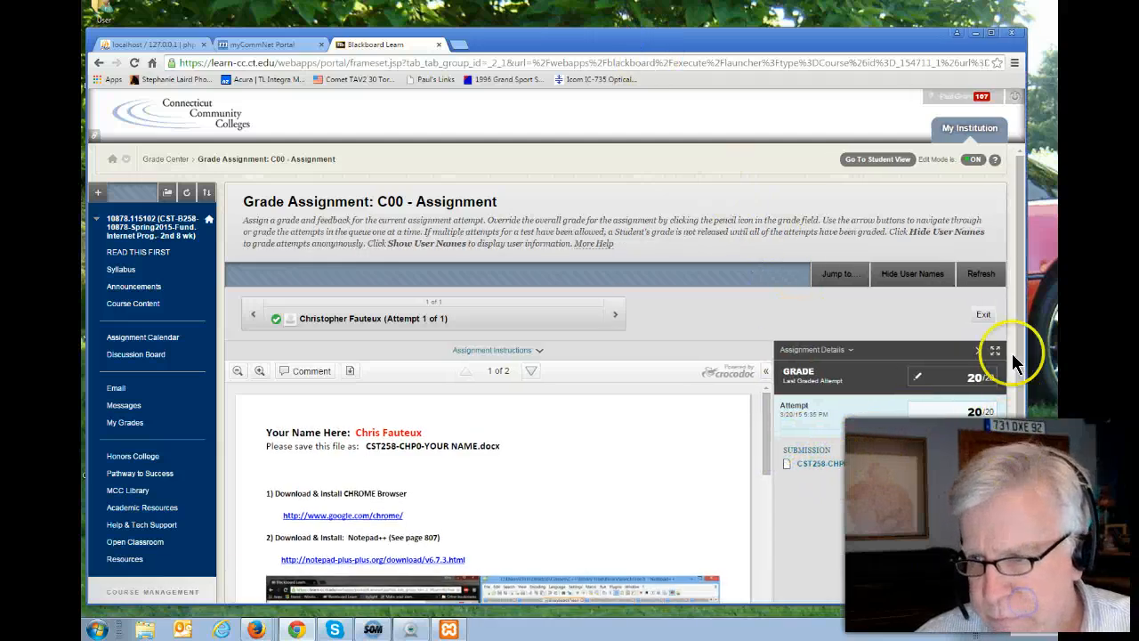
{"action": "left_click_drag", "start_coordinate": [1018, 307], "coordinate": [1017, 443]}
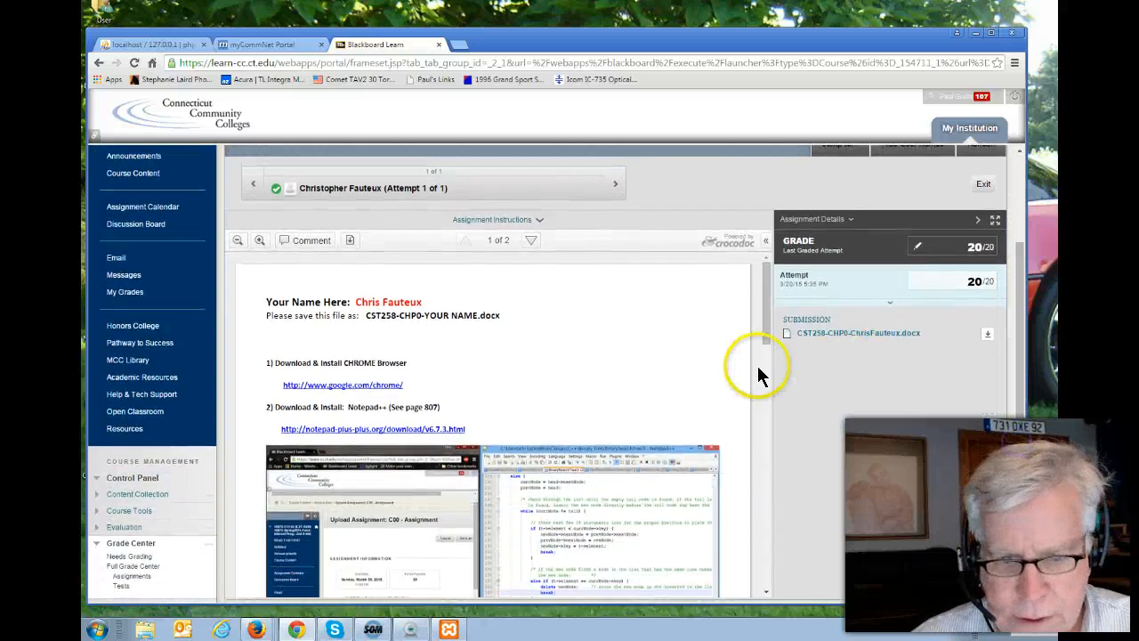
{"action": "left_click_drag", "start_coordinate": [766, 333], "coordinate": [760, 498]}
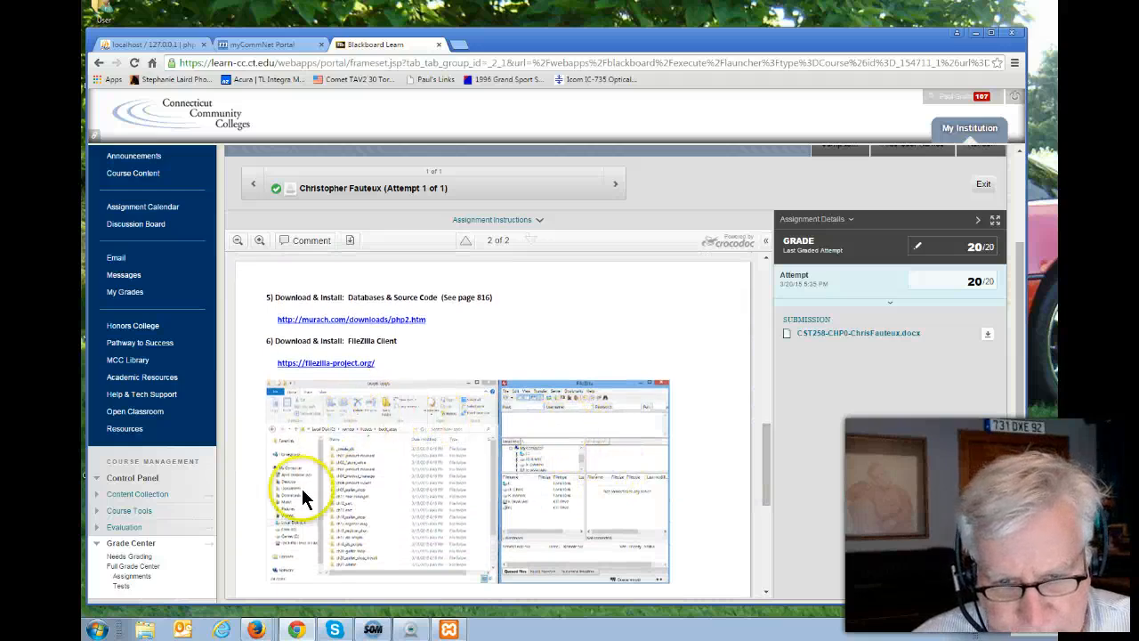
{"action": "left_click_drag", "start_coordinate": [767, 474], "coordinate": [762, 395]}
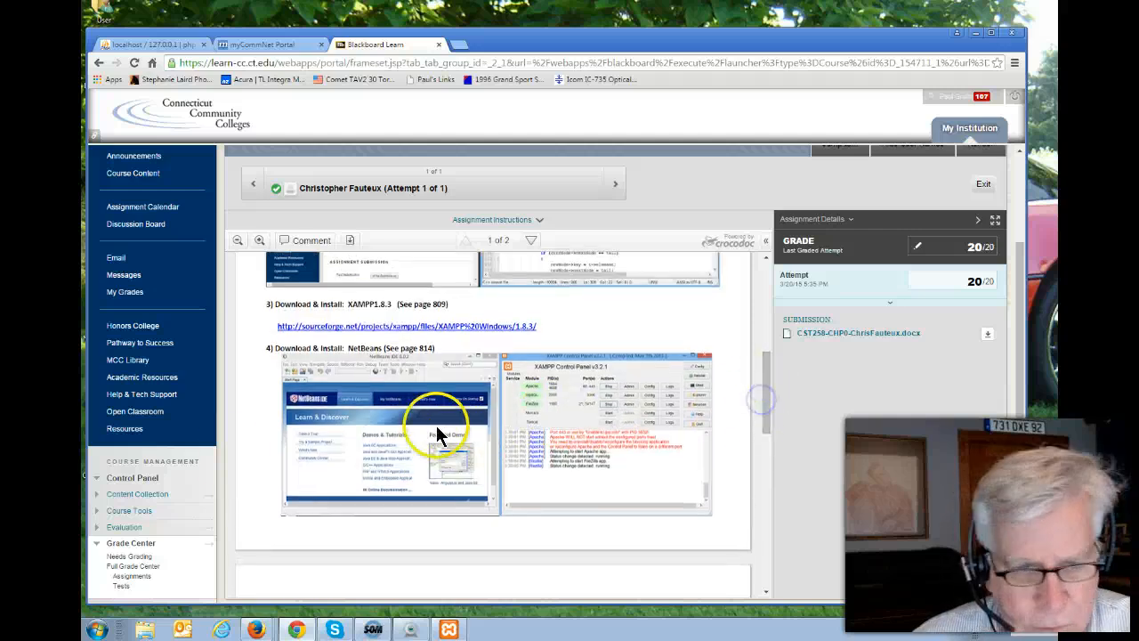
{"action": "left_click", "coordinate": [97, 631]}
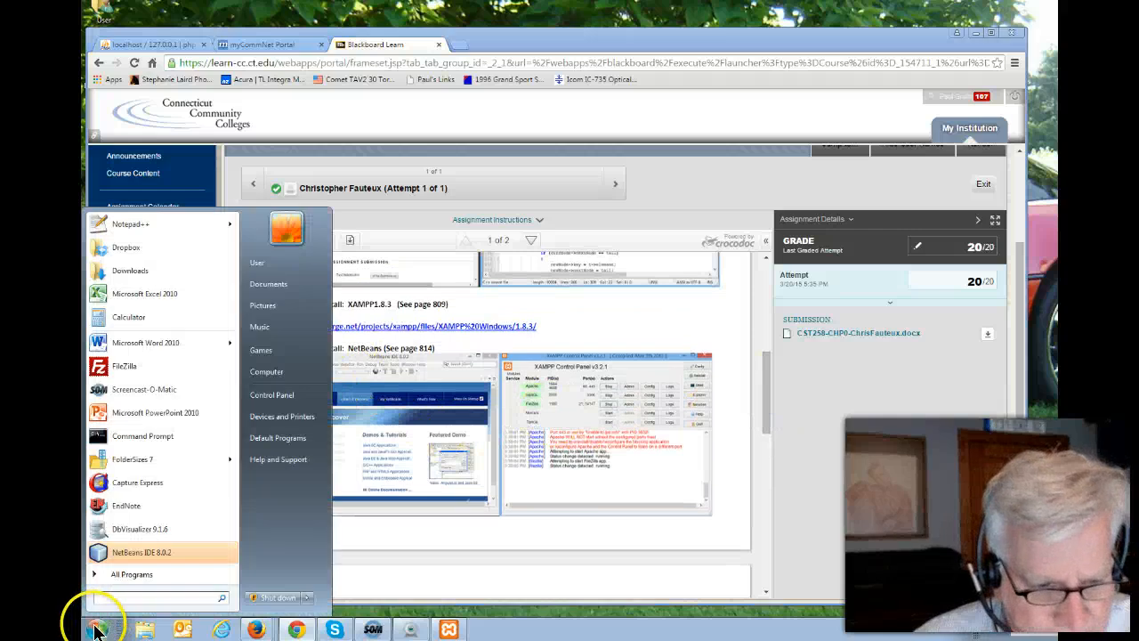
{"action": "left_click", "coordinate": [114, 551]}
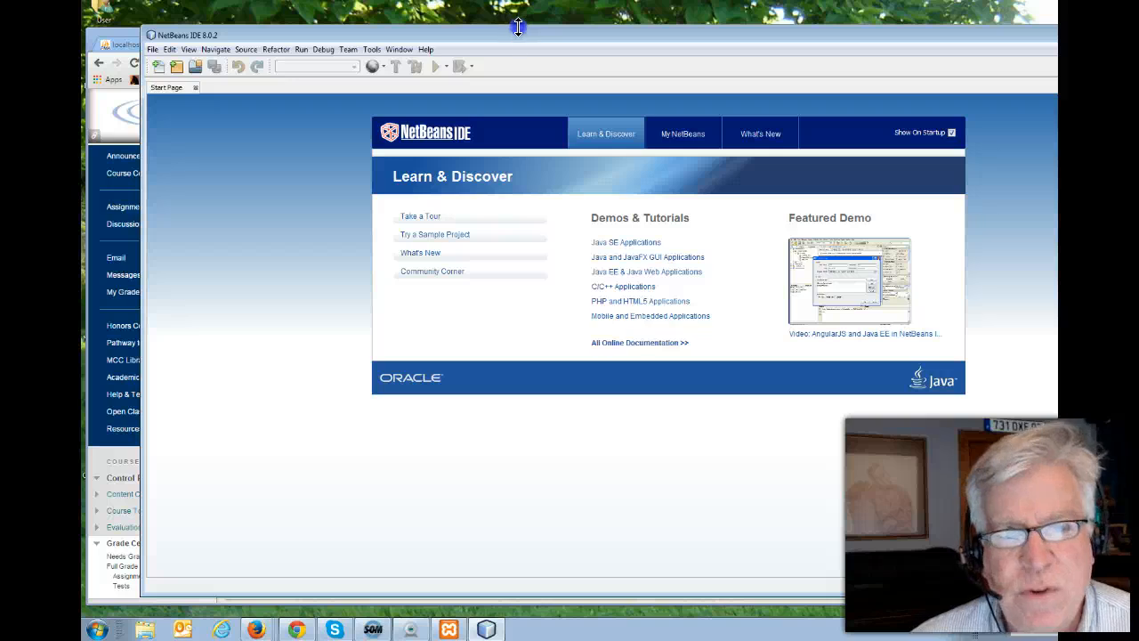
{"action": "left_click_drag", "start_coordinate": [510, 38], "coordinate": [337, 57]}
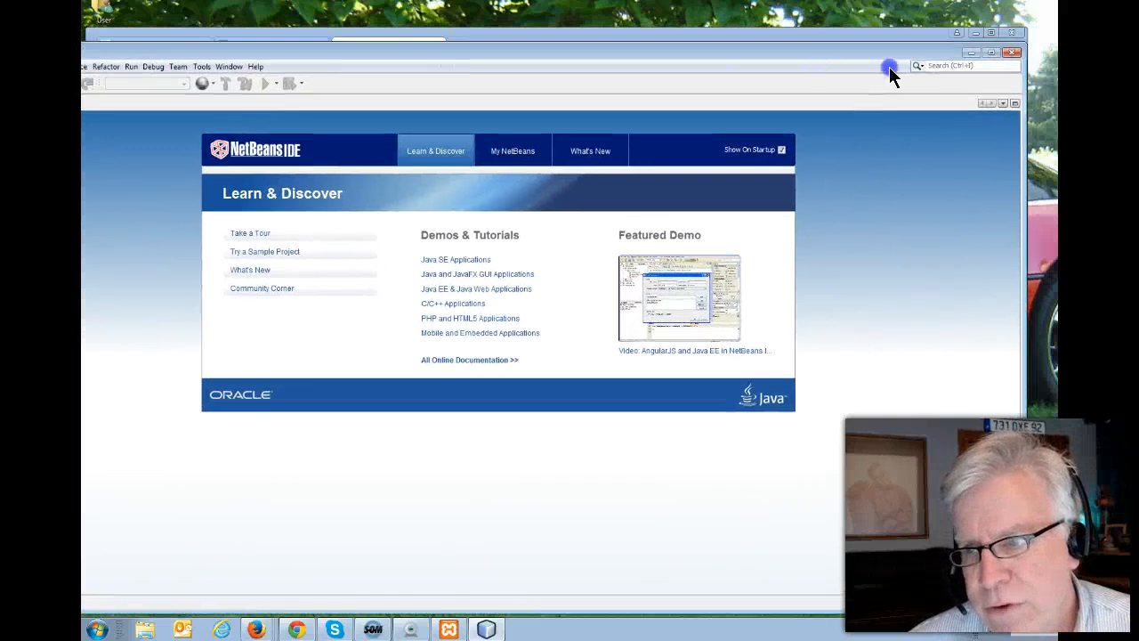
{"action": "left_click", "coordinate": [1010, 51]}
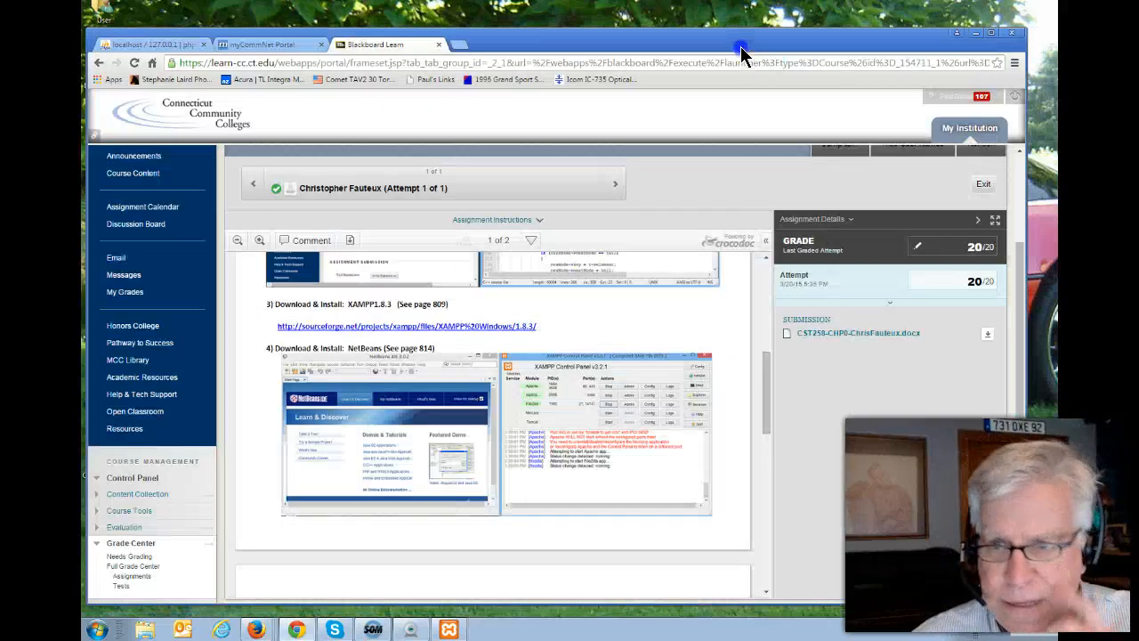
Shrink and lower the Blackboard window so the XAMPP Control Panel shows above it
{"action": "left_click_drag", "start_coordinate": [741, 53], "coordinate": [720, 43]}
{"action": "left_click", "coordinate": [1035, 33]}
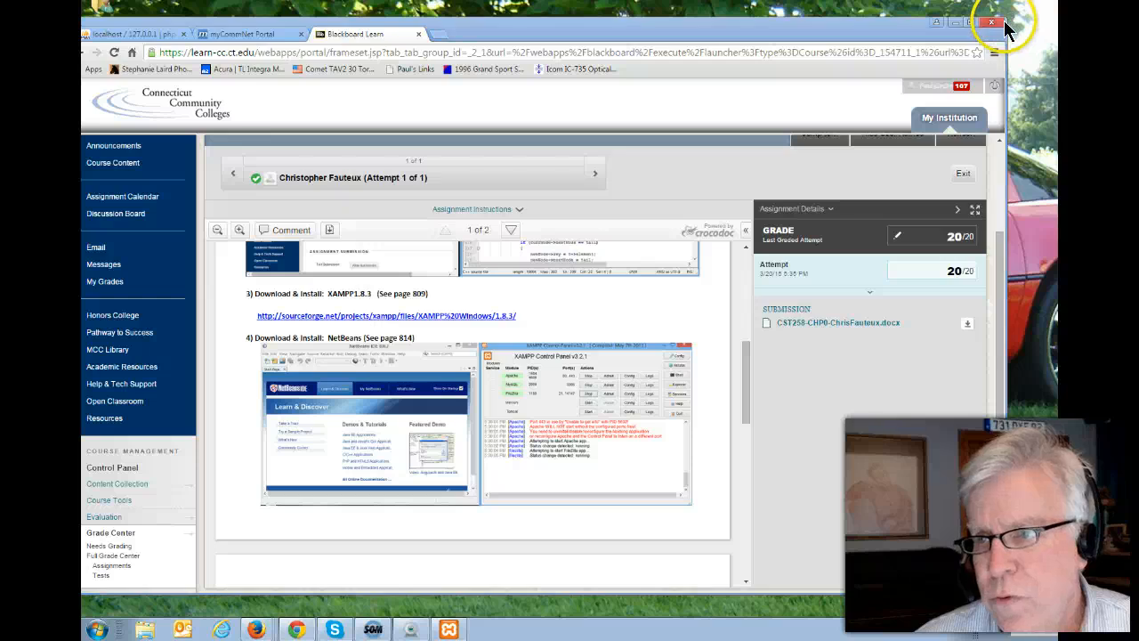
{"action": "left_click_drag", "start_coordinate": [1008, 18], "coordinate": [933, 65]}
{"action": "left_click_drag", "start_coordinate": [814, 84], "coordinate": [868, 115]}
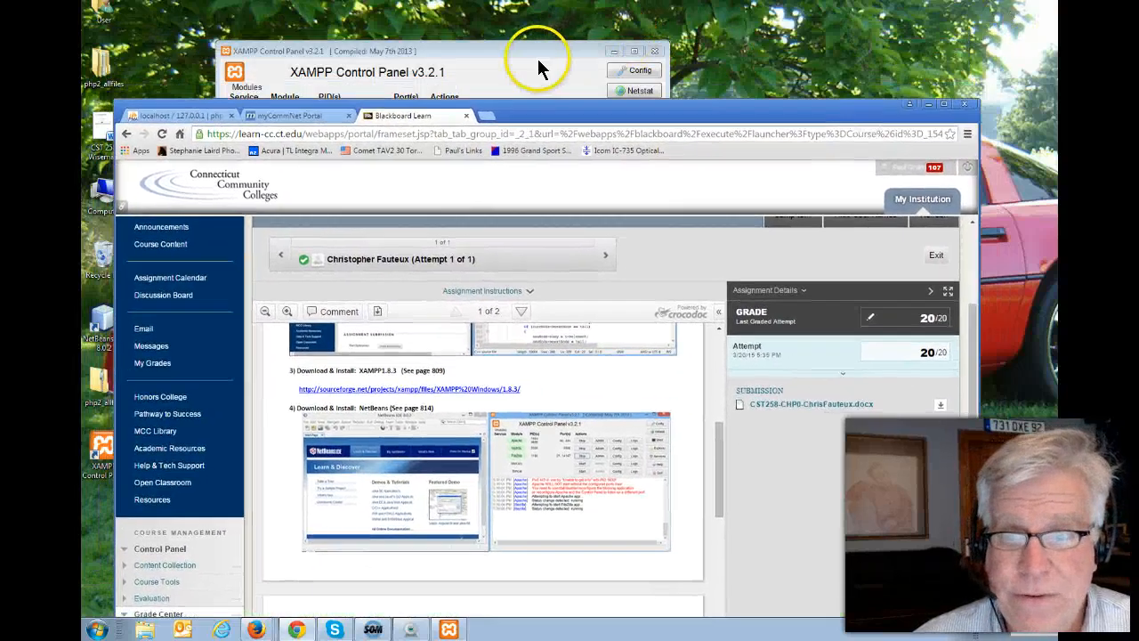
{"action": "left_click_drag", "start_coordinate": [535, 58], "coordinate": [590, 33]}
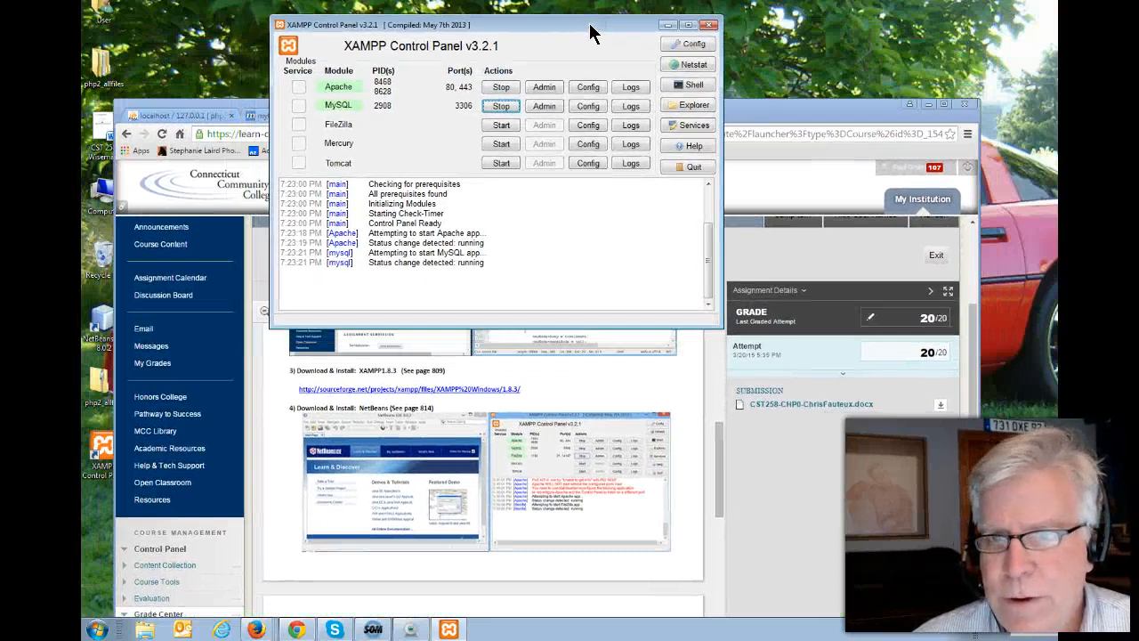
{"action": "mouse_move", "coordinate": [83, 147]}
{"action": "left_mouse_down"}
{"action": "mouse_move", "coordinate": [535, 142]}
{"action": "mouse_move", "coordinate": [829, 102]}
{"action": "mouse_move", "coordinate": [755, 176]}
{"action": "mouse_move", "coordinate": [82, 167]}
{"action": "left_mouse_up"}
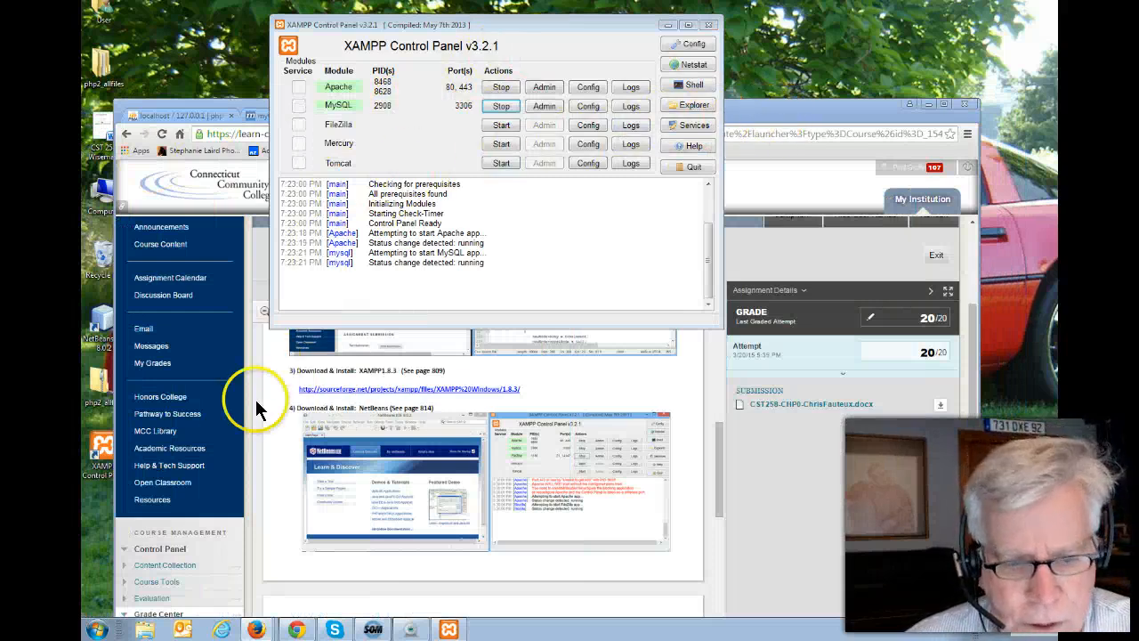
{"action": "left_click_drag", "start_coordinate": [801, 115], "coordinate": [811, 59]}
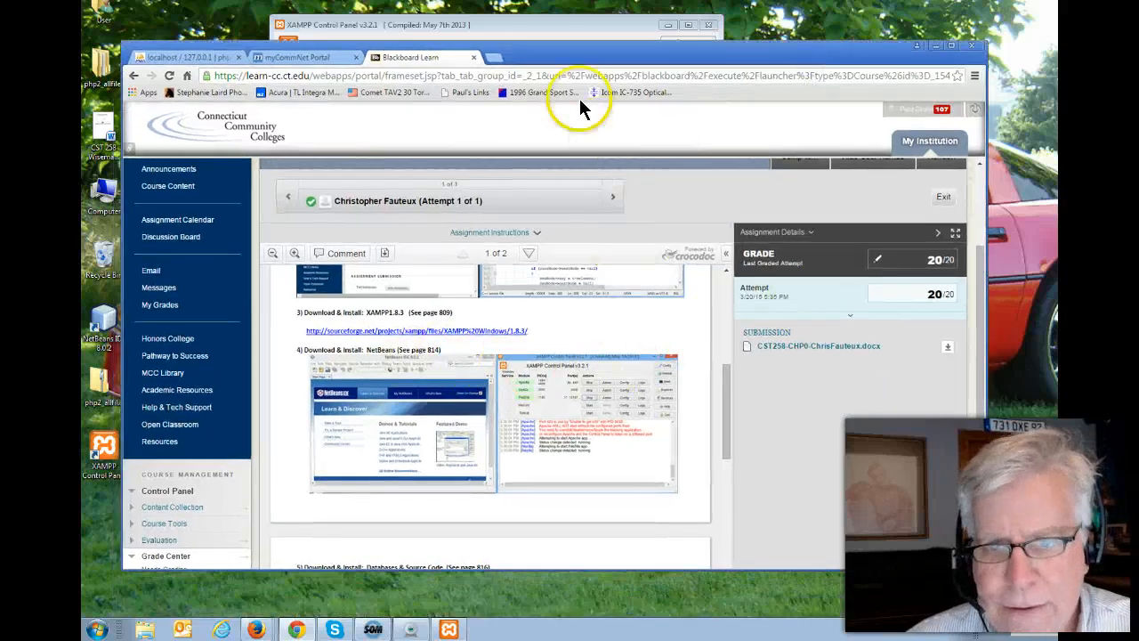
{"action": "left_click_drag", "start_coordinate": [547, 62], "coordinate": [537, 104]}
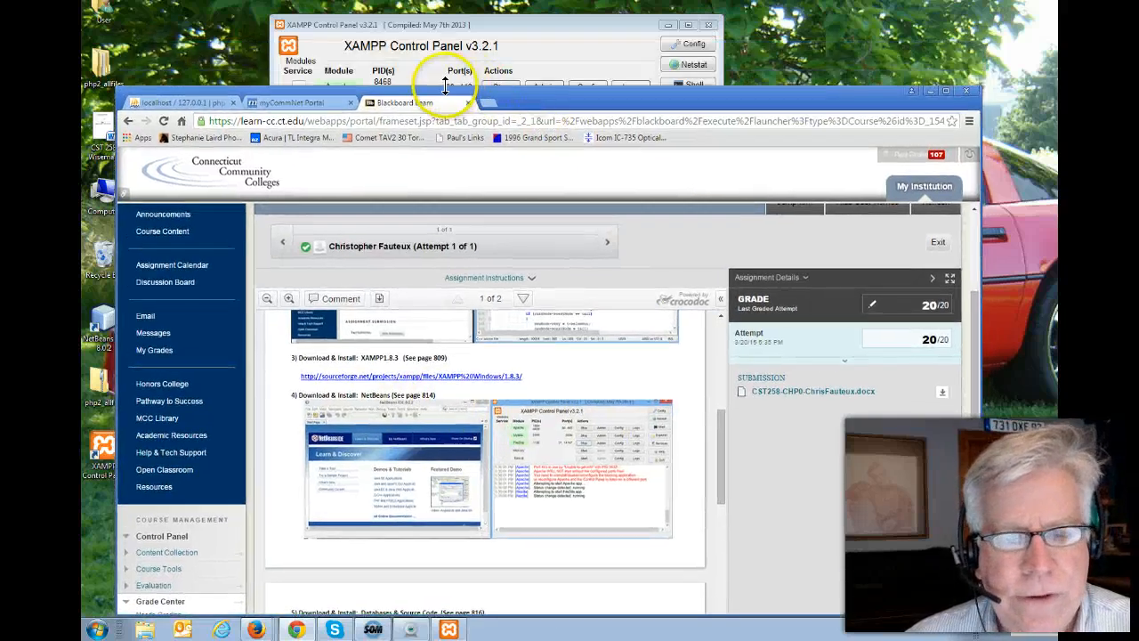